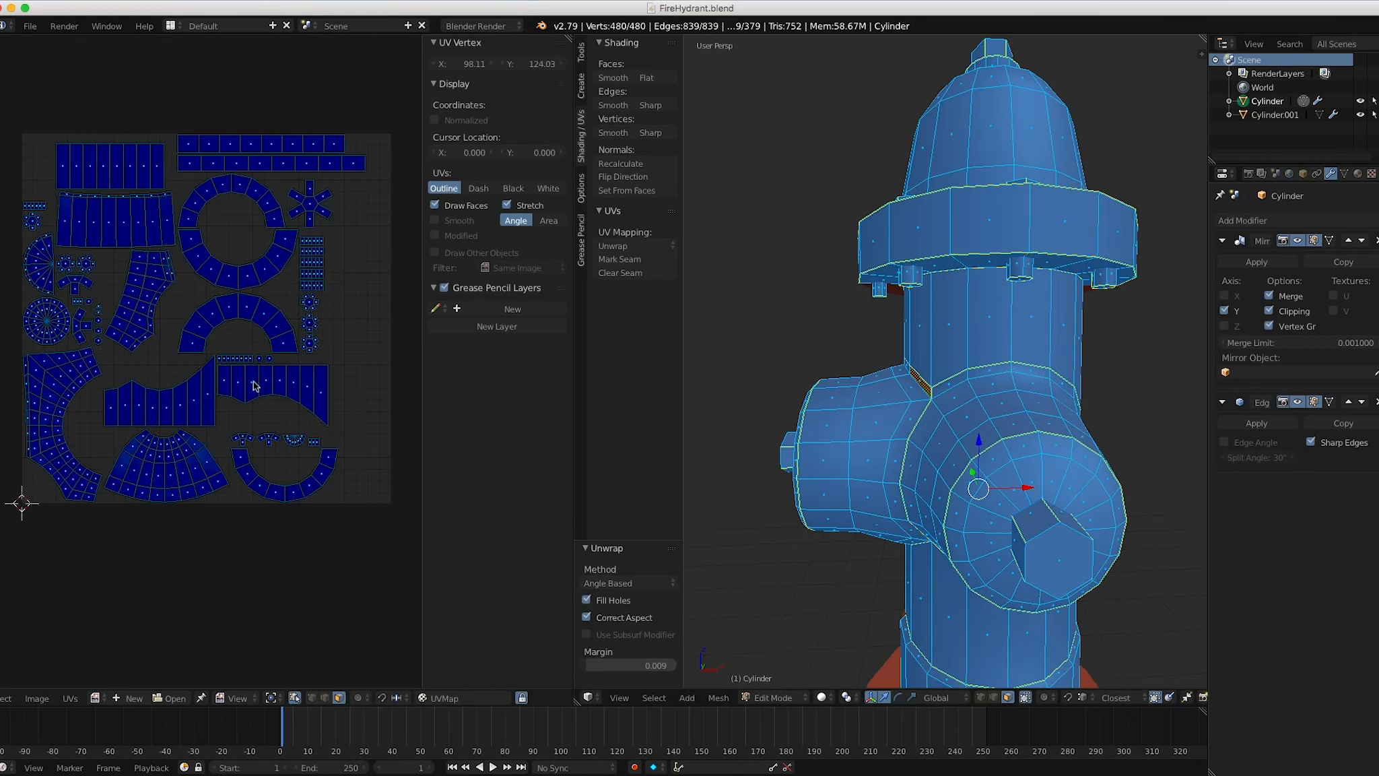
# Set the unwrap margin of the hydrant's UV islands to 0.006 and hide the UV editor's properties.
pyautogui.moveTo(633, 665); pyautogui.dragTo(623, 664)
pyautogui.scroll(2, 240, 440)
pyautogui.moveTo(194, 284); pyautogui.dragTo(240, 441, button='middle')
pyautogui.scroll(-1, 225, 421)
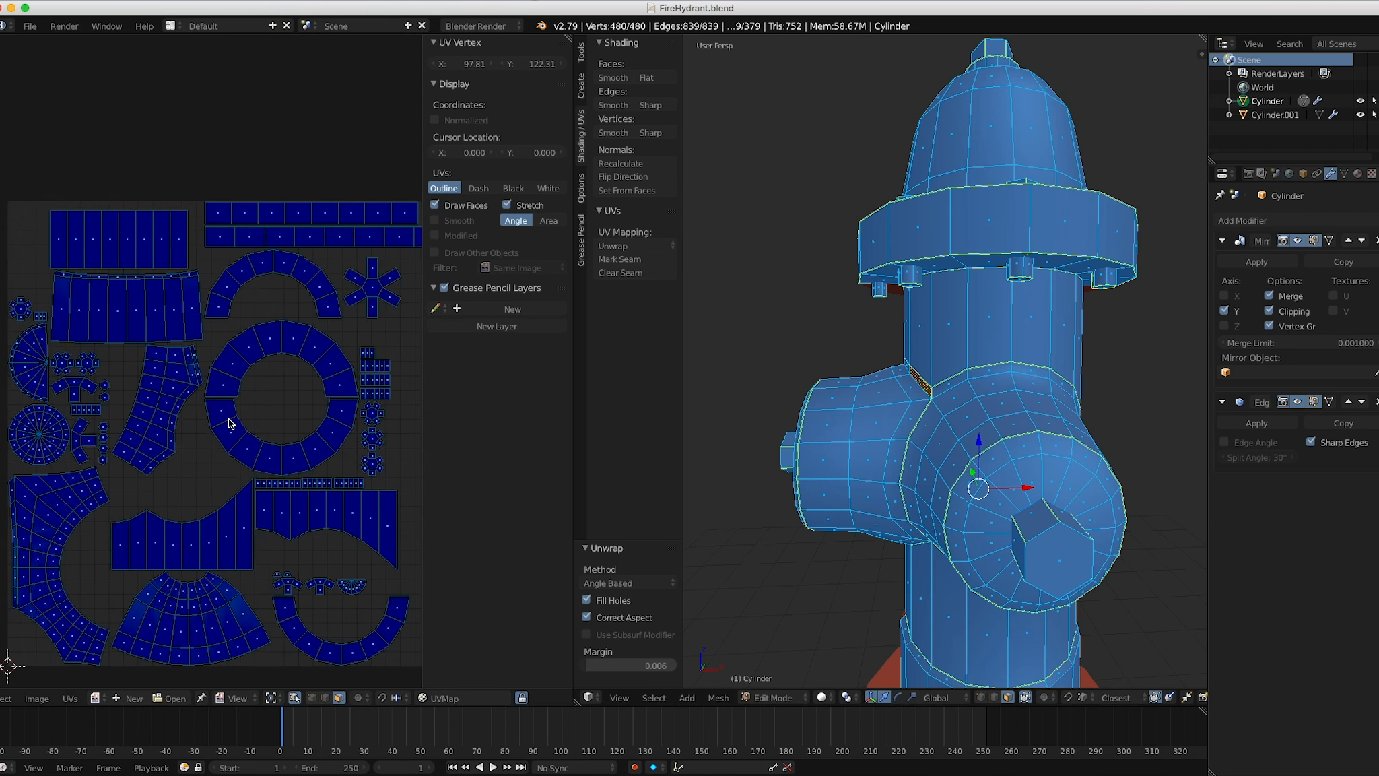
pyautogui.press('n')
pyautogui.moveTo(438, 441); pyautogui.dragTo(429, 372, button='middle')
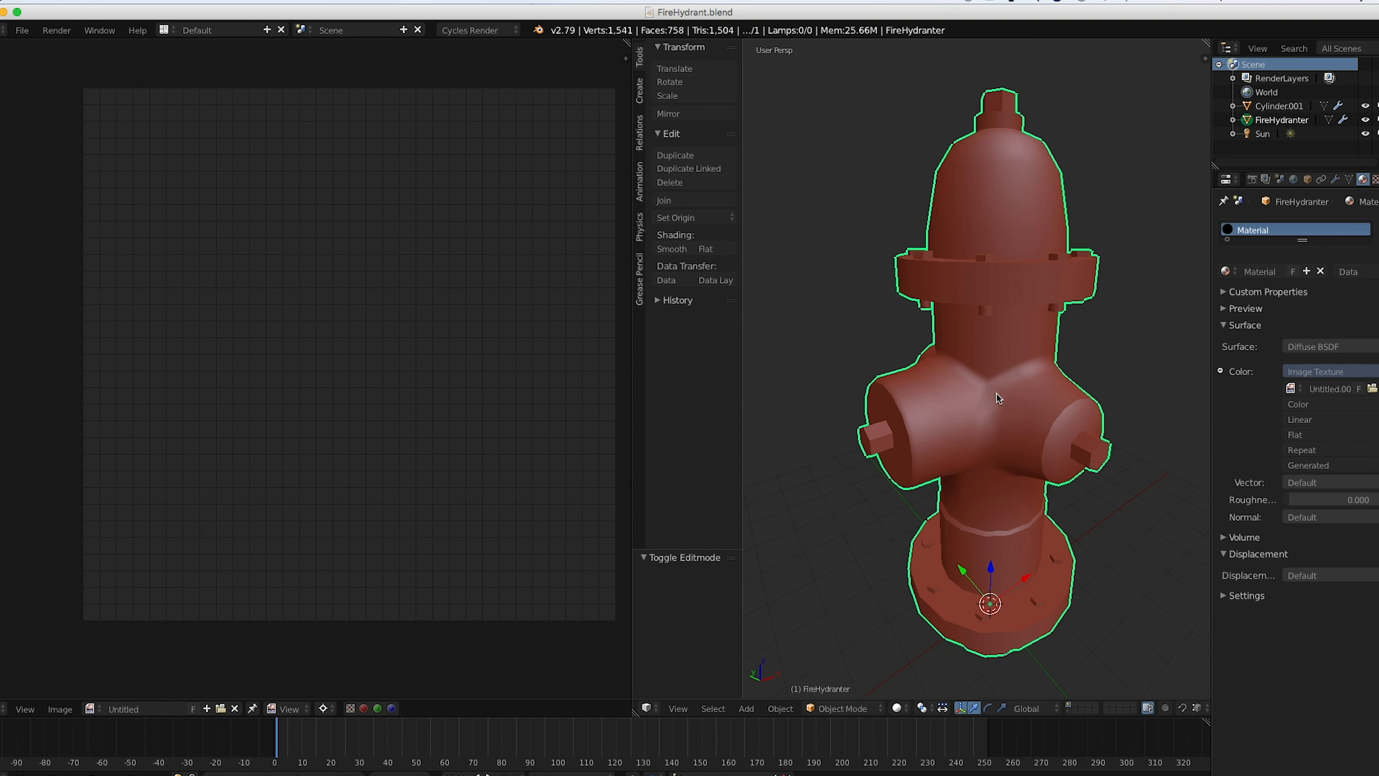
# Inspect the low-poly hydrant's UV layout and compare the model with the high-poly version on its separate layer.
pyautogui.press('Tab')
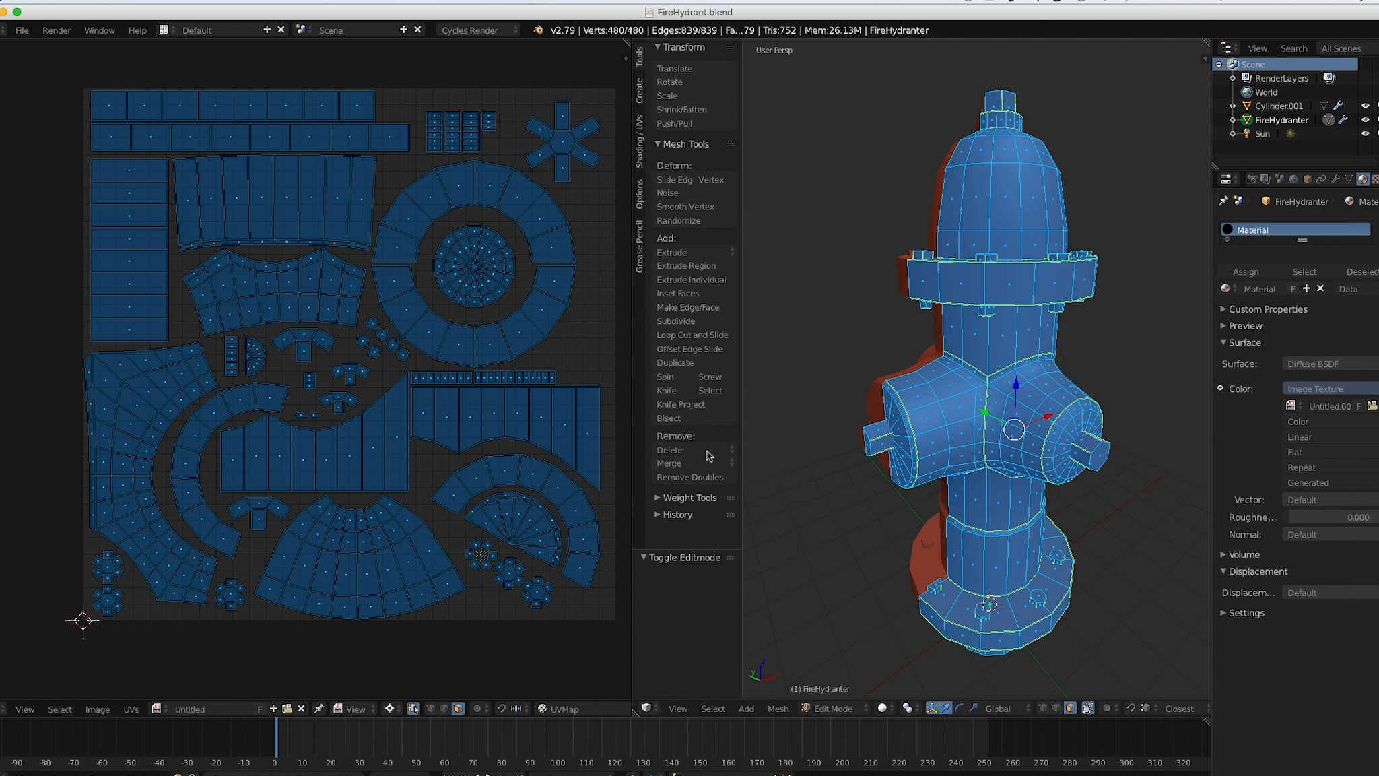
pyautogui.press('Tab')
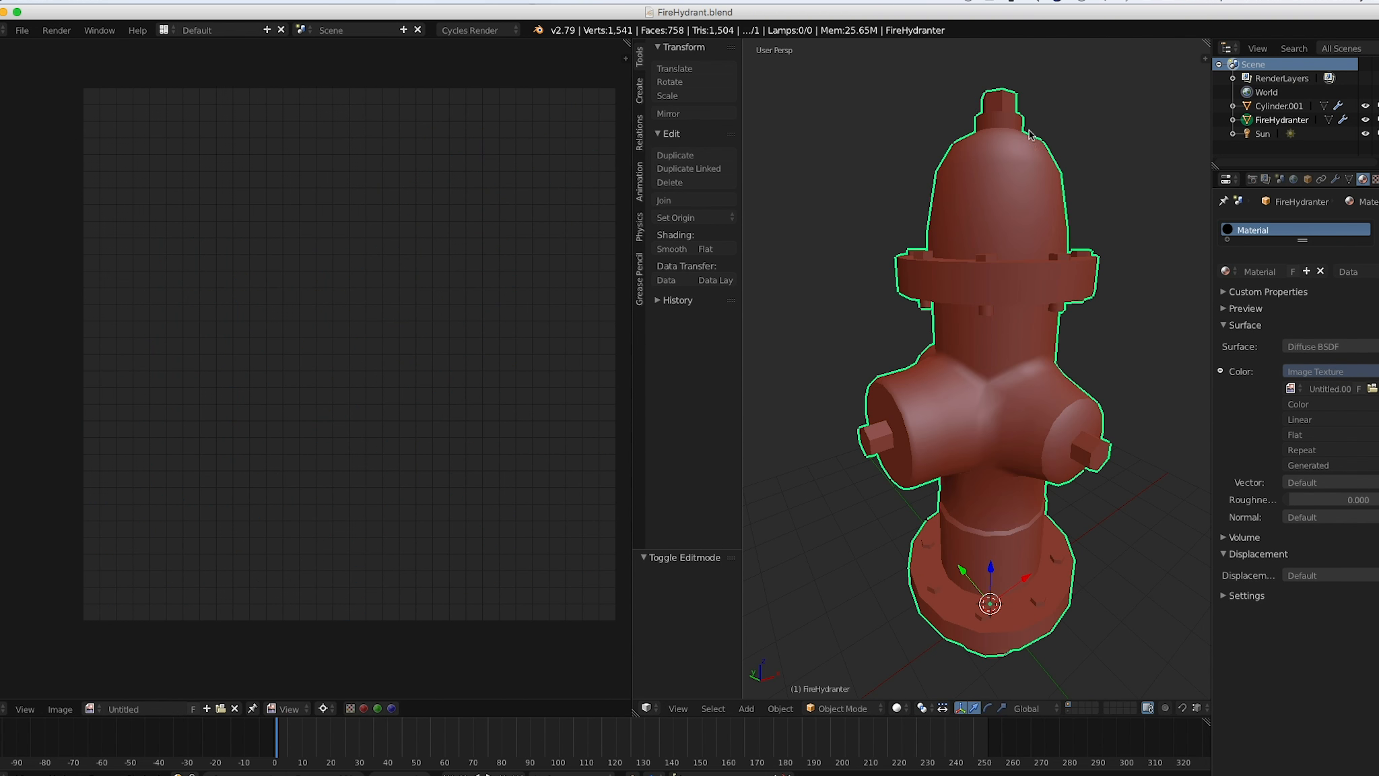
pyautogui.click(1070, 711)
pyautogui.rightClick(985, 281)
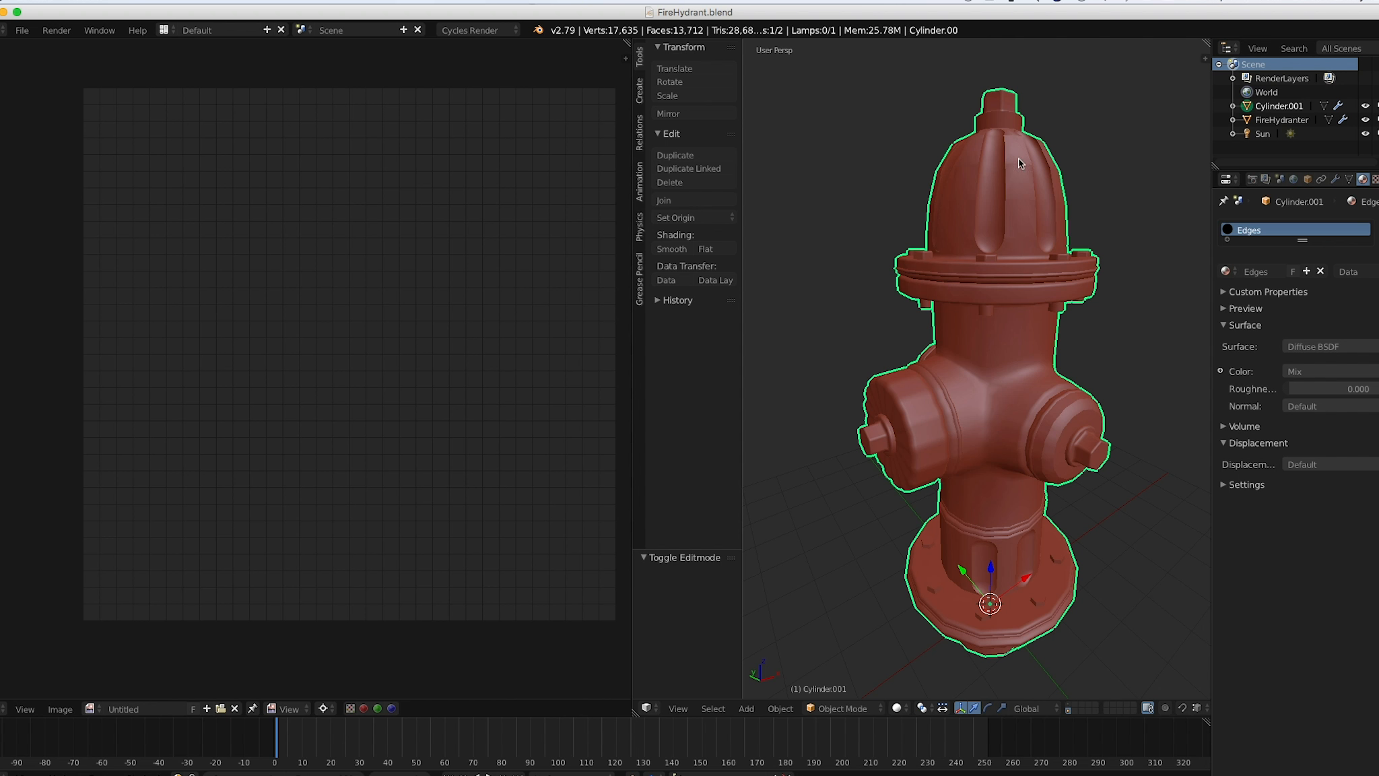
pyautogui.click(1069, 708)
pyautogui.rightClick(1004, 232)
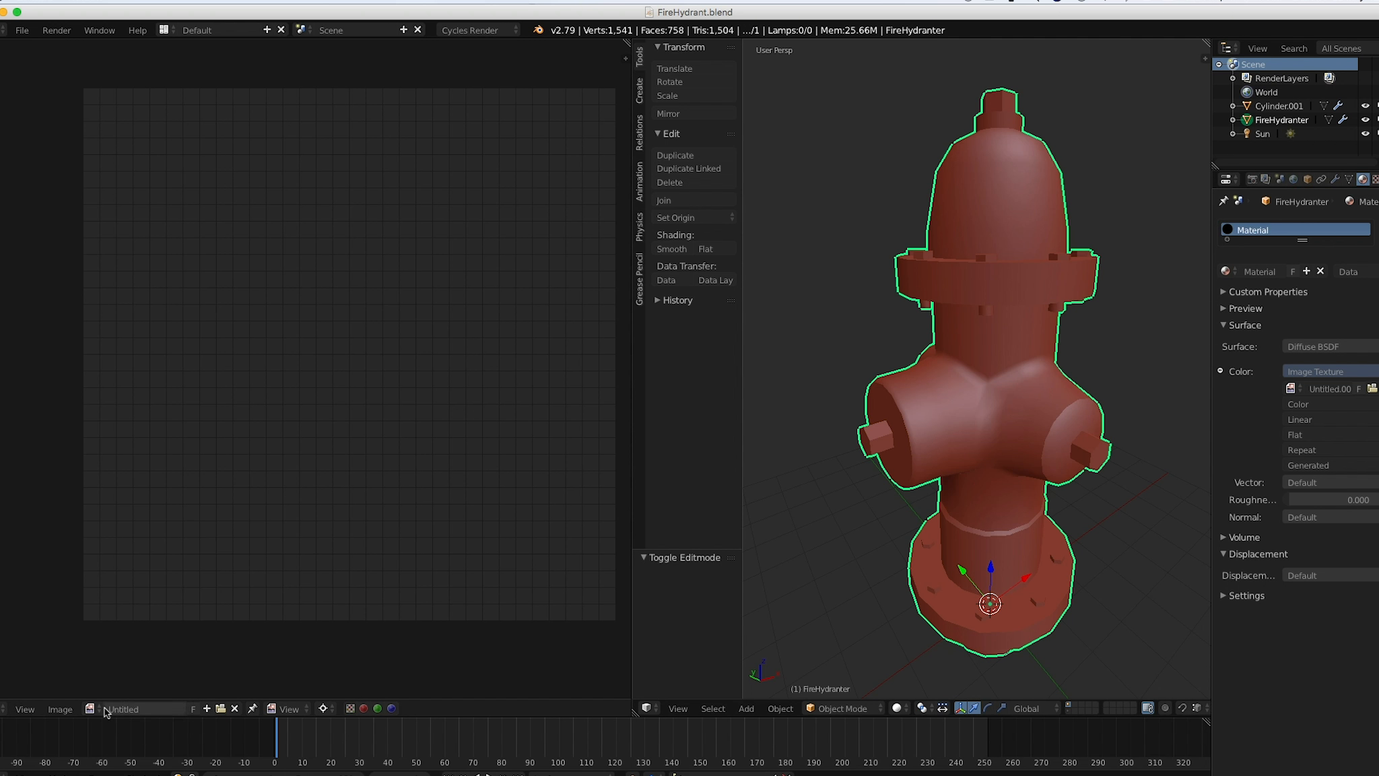
# Create a blank 1024 × 1024 px image and assign it to the low-poly hydrant material's image texture.
pyautogui.click(206, 709)
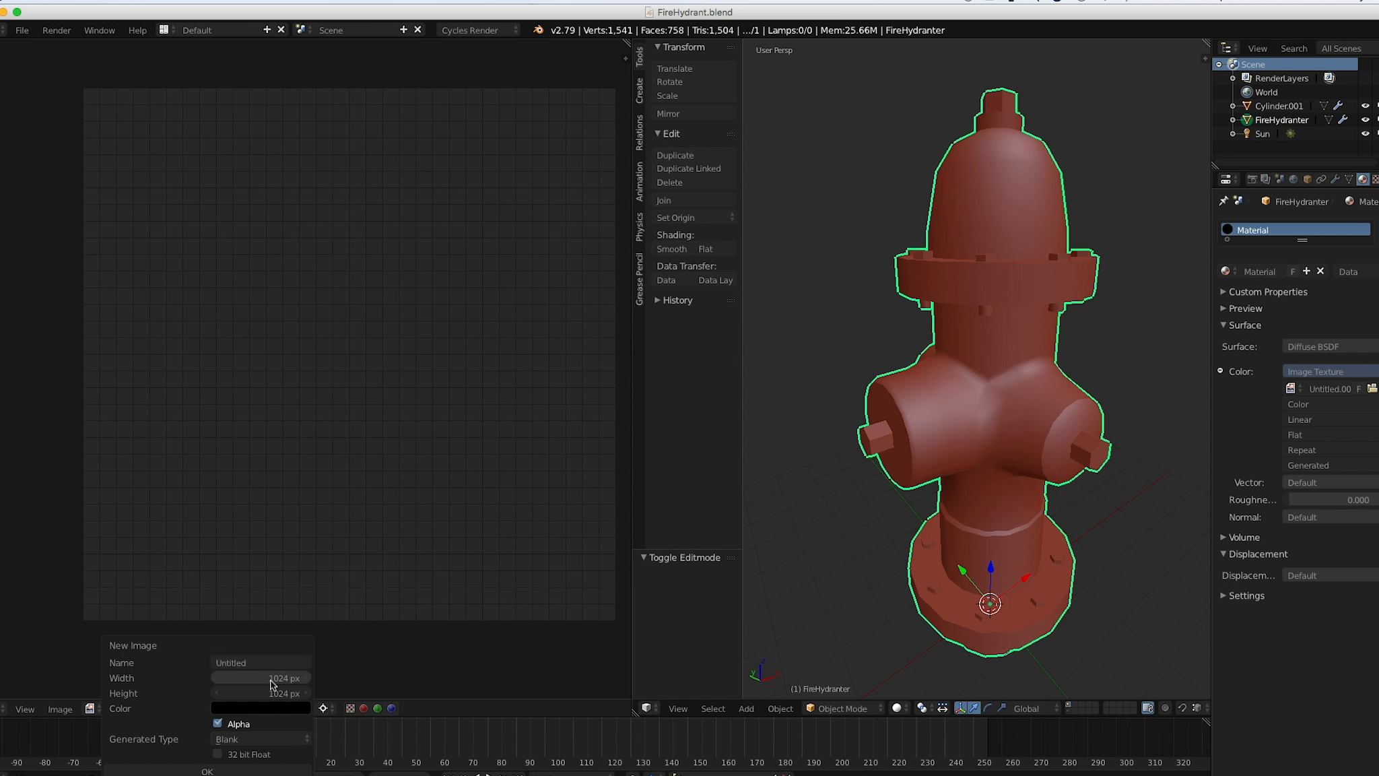
pyautogui.click(219, 770)
pyautogui.scroll(-1, 383, 446)
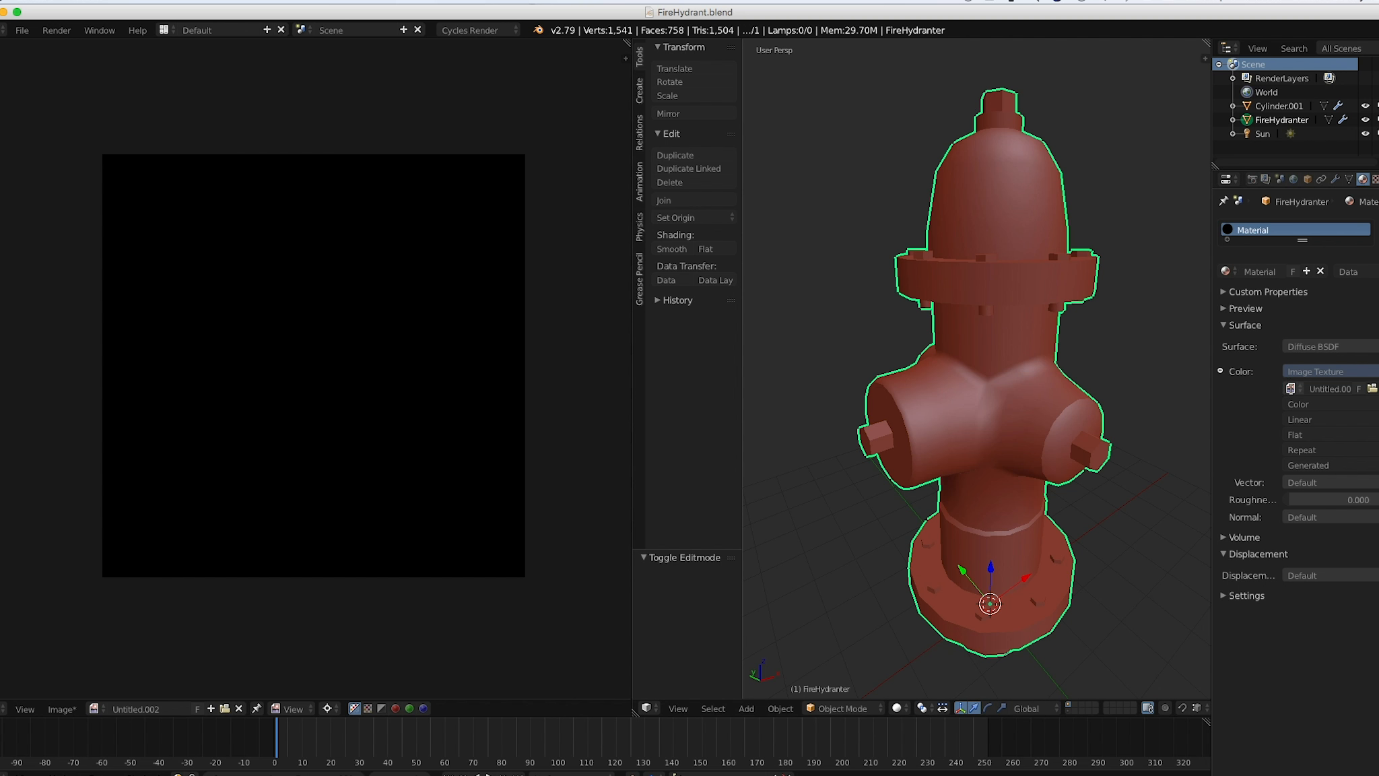
pyautogui.click(1292, 390)
pyautogui.click(1207, 436)
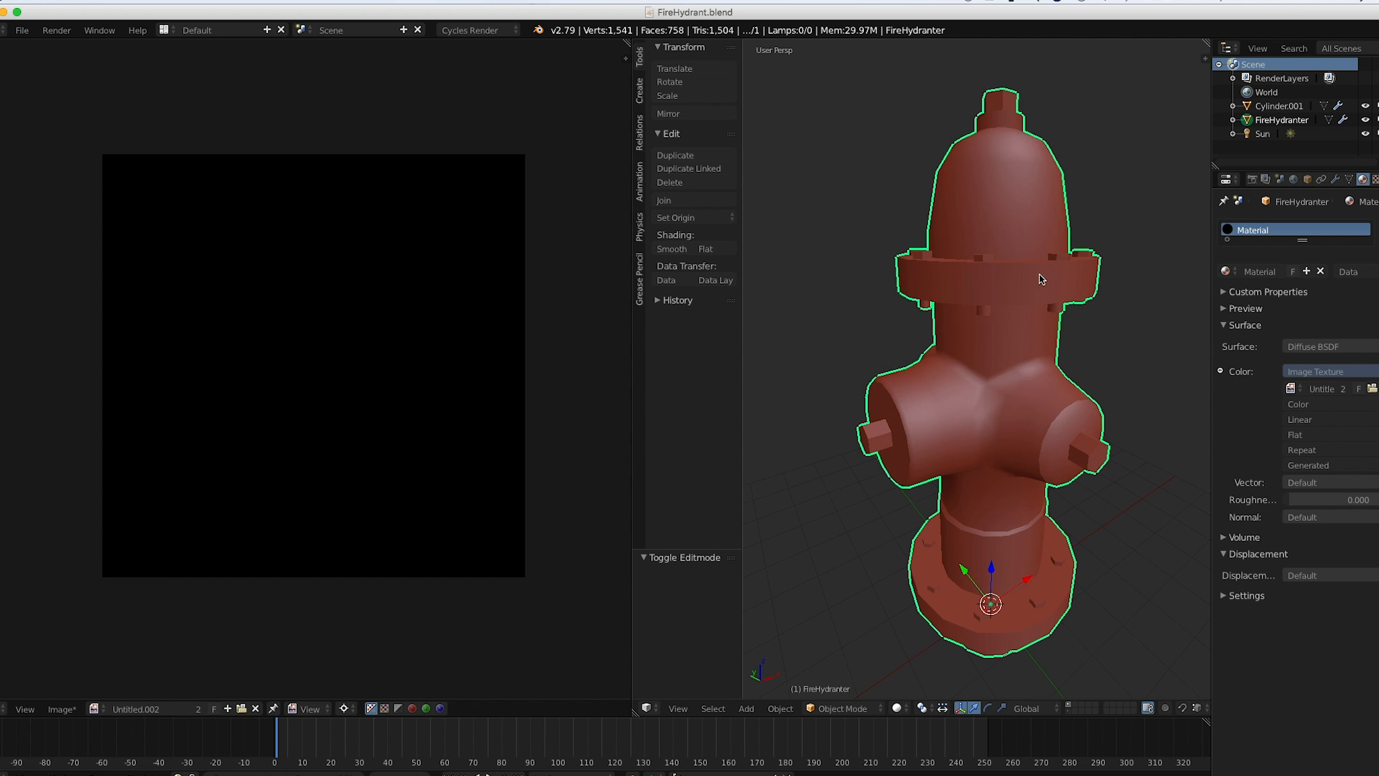
pyautogui.moveTo(1007, 169); pyautogui.dragTo(1003, 167, button='middle')
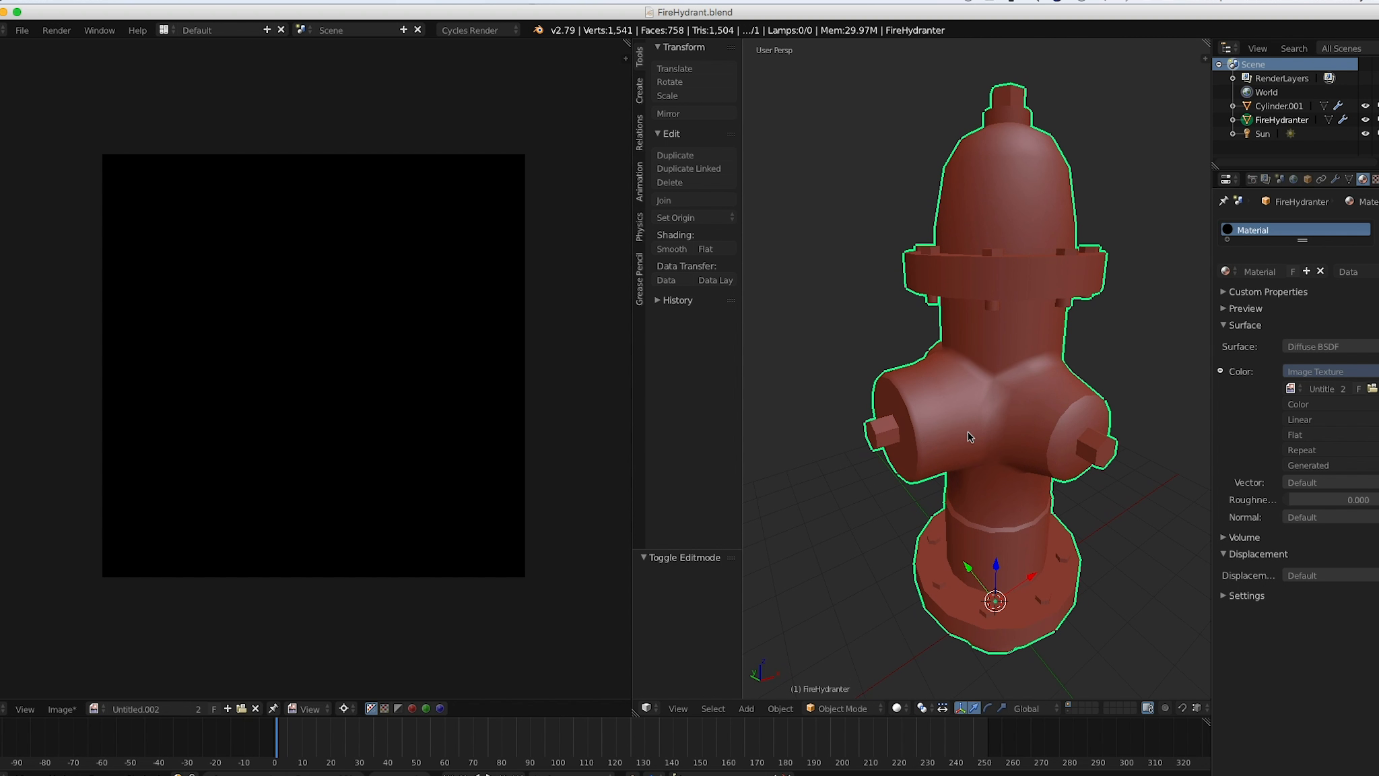
# Show both hydrant layers together and select the high-poly model first and the low-poly model last as the active object.
pyautogui.keyDown('shift'); pyautogui.click(1069, 713); pyautogui.keyUp('shift')
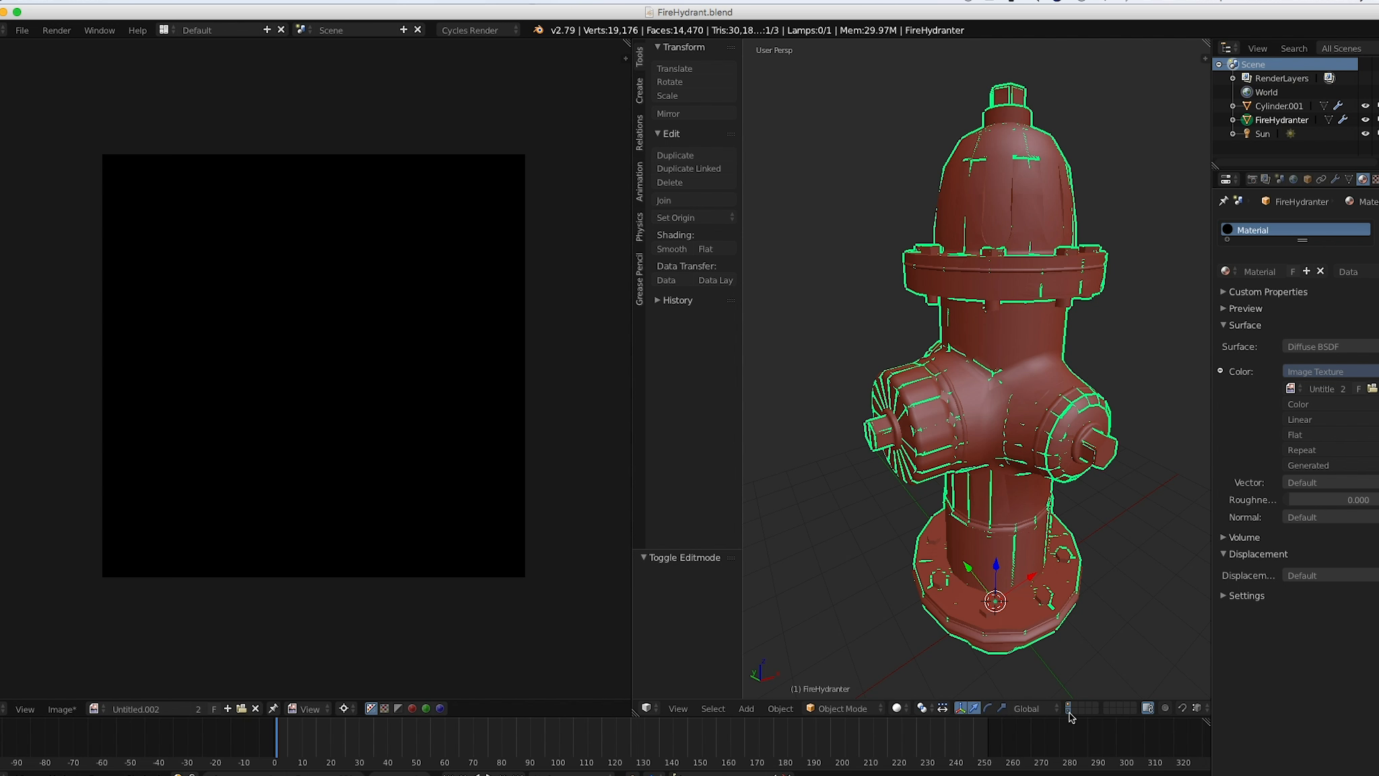
pyautogui.rightClick(1024, 186)
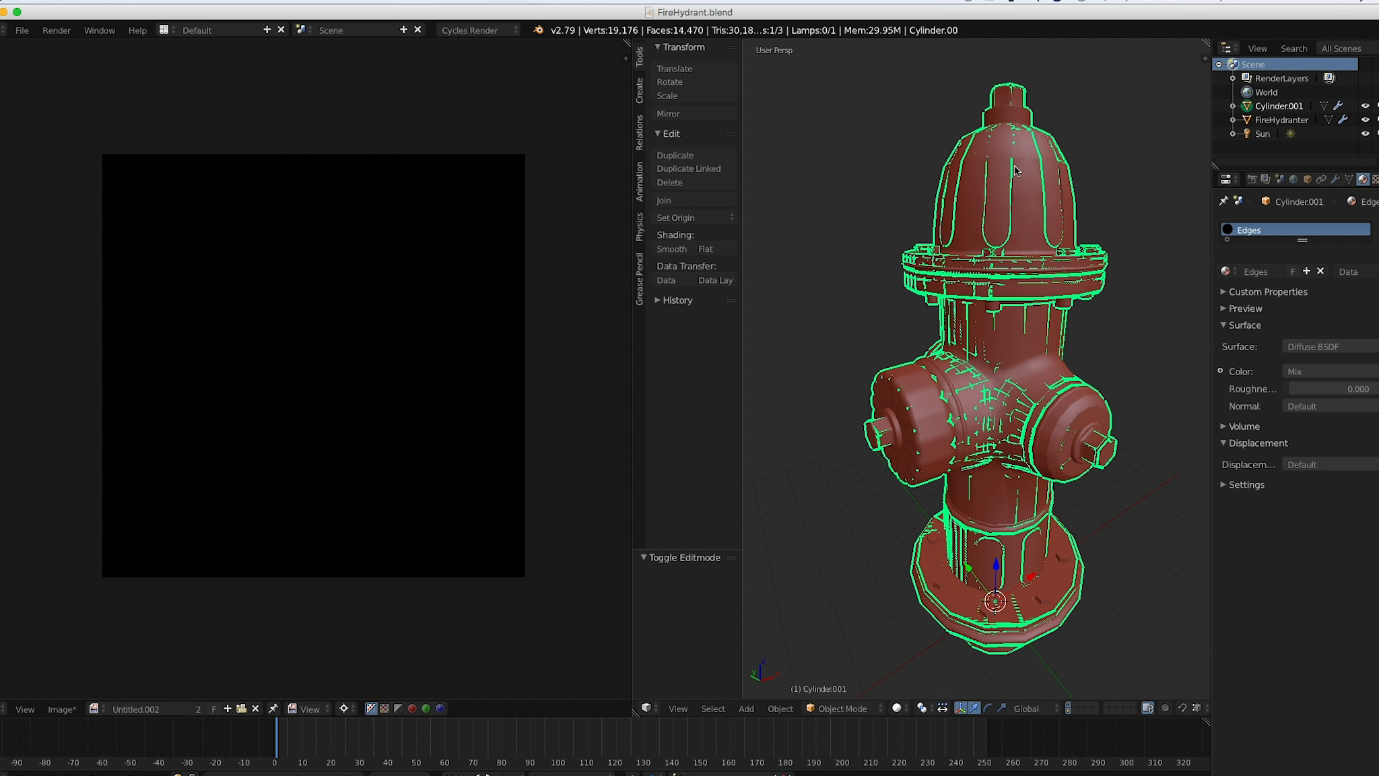
pyautogui.keyDown('shift'); pyautogui.rightClick(1016, 170); pyautogui.keyUp('shift')
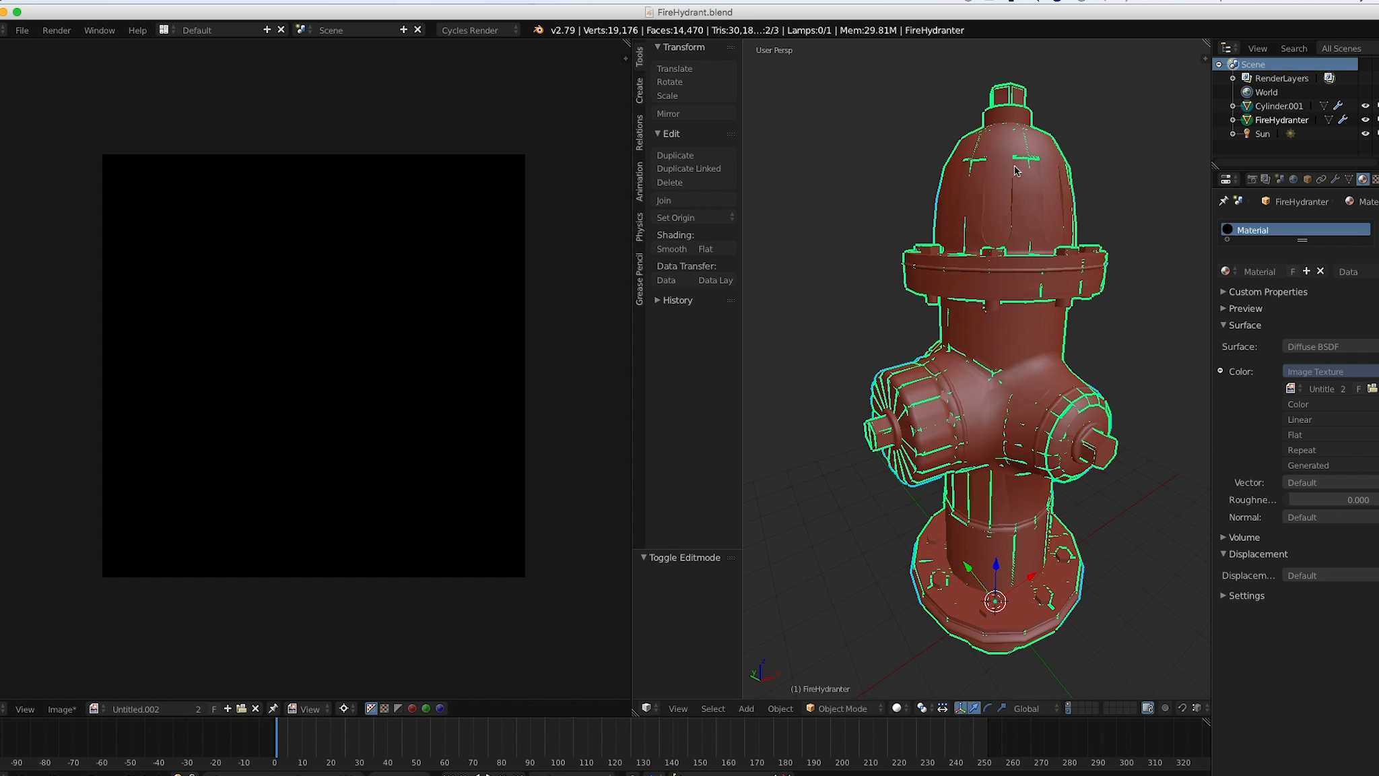
# Set the bake type to Ambient Occlusion and bake the high-poly hydrant onto the low-poly texture.
pyautogui.click(1252, 180)
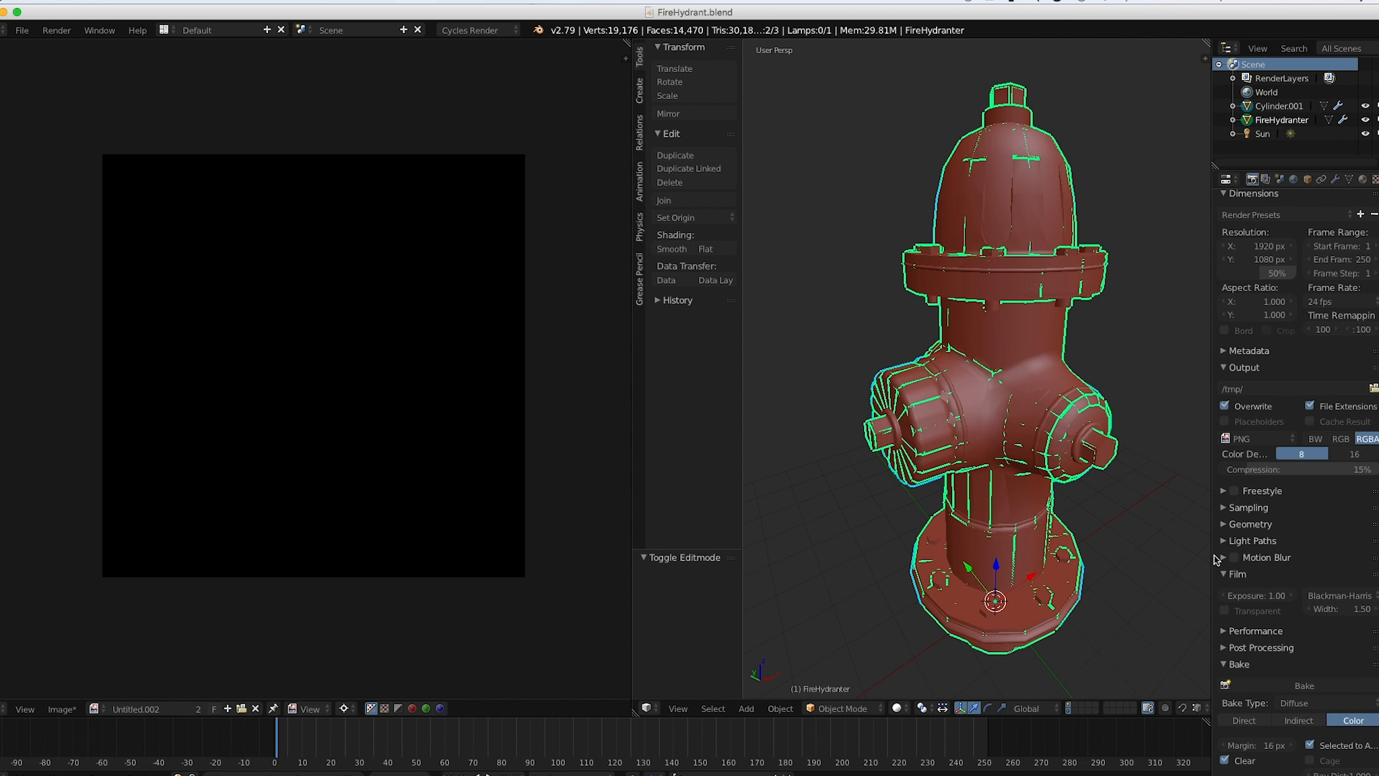
pyautogui.click(472, 31)
pyautogui.click(481, 30)
pyautogui.click(1306, 703)
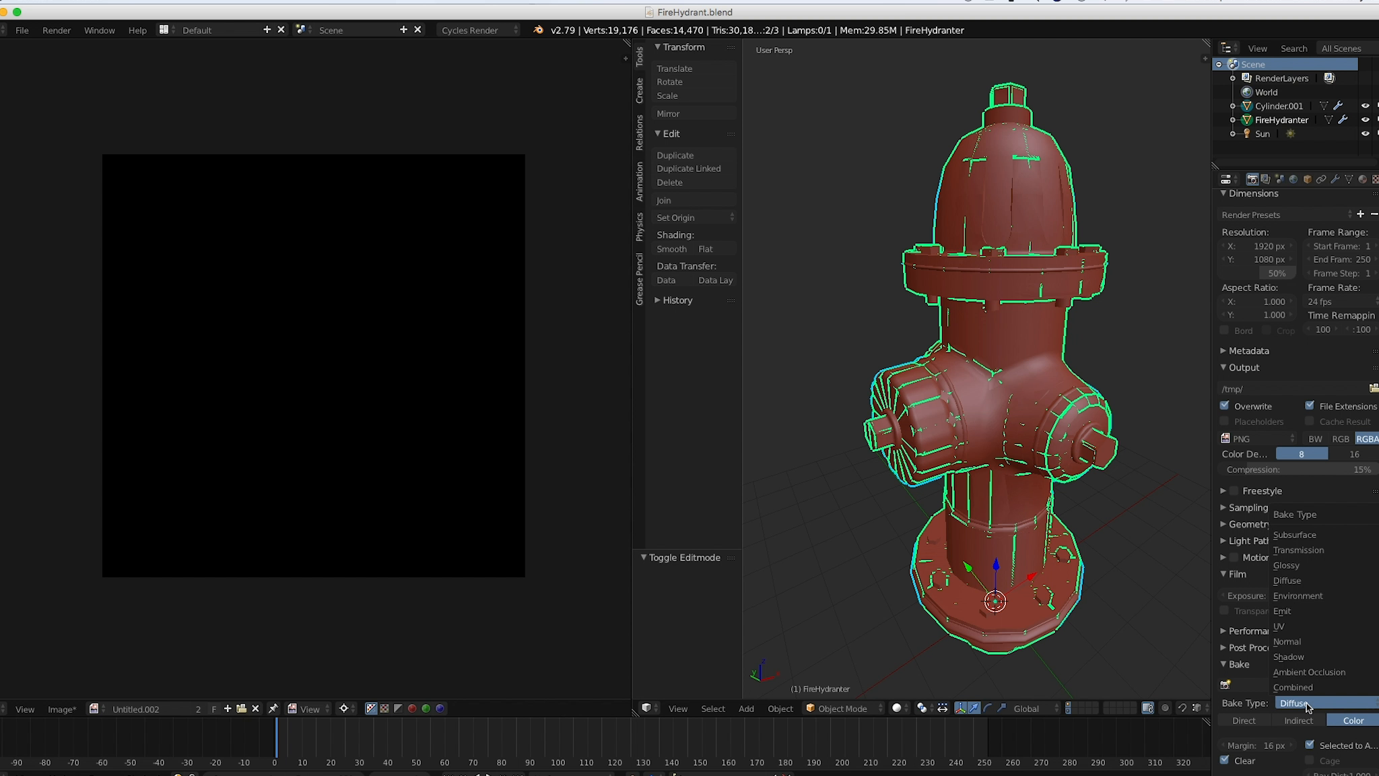
pyautogui.click(1339, 672)
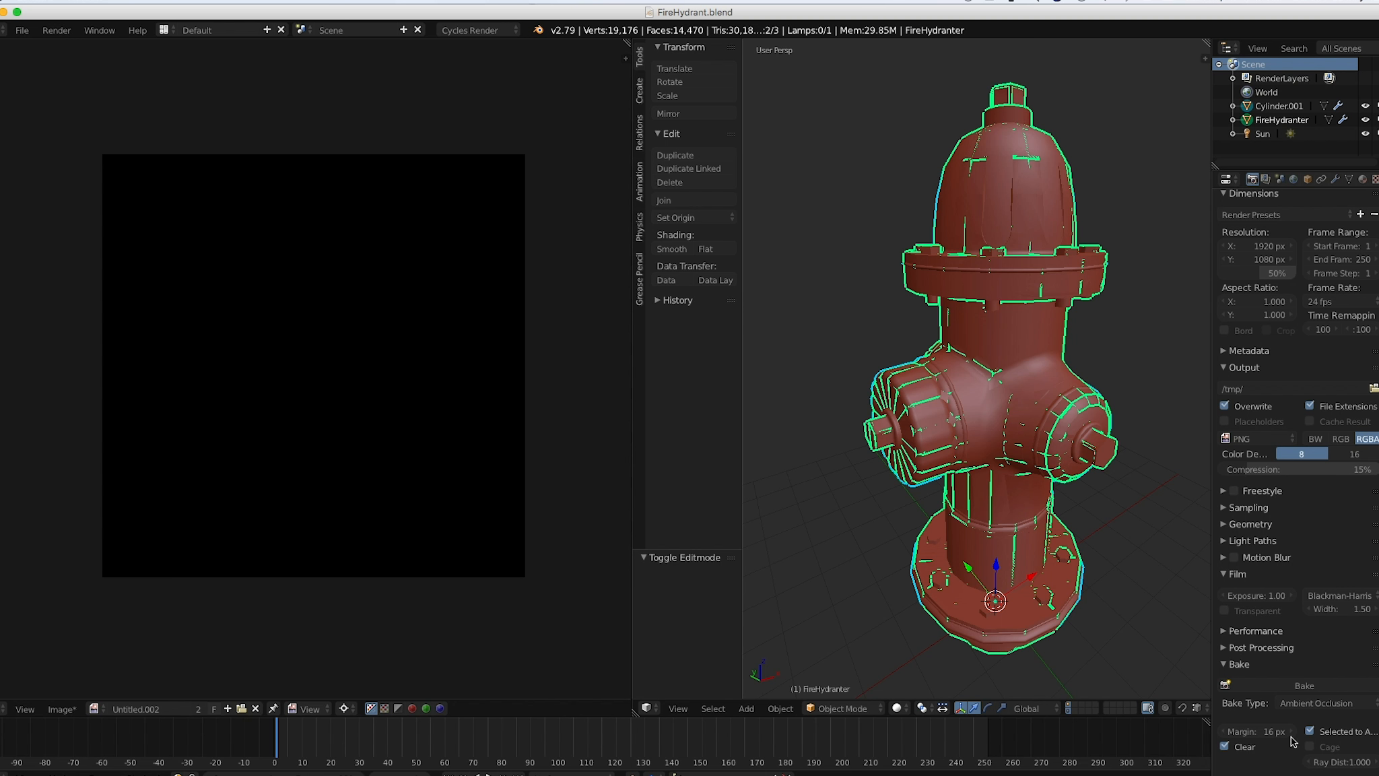
pyautogui.click(1323, 684)
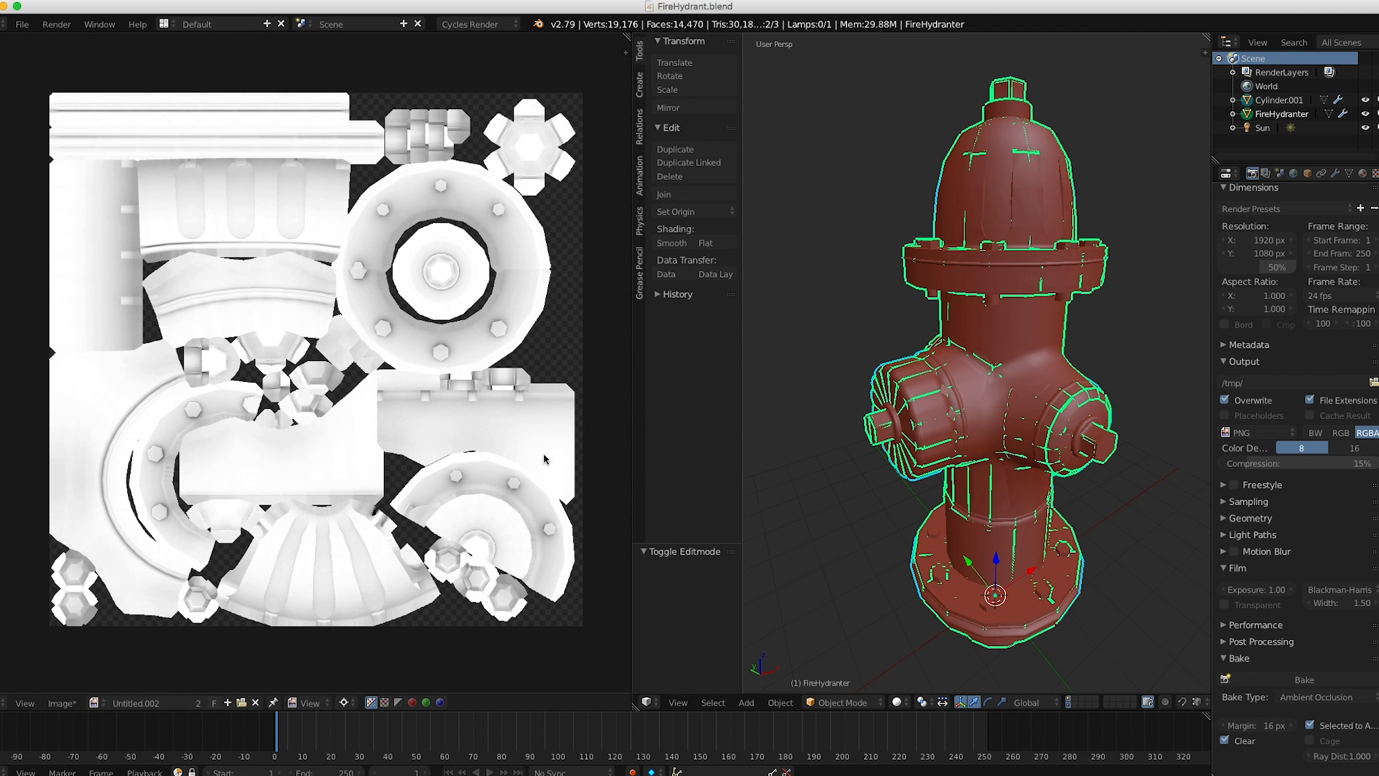
# Inspect the baked ambient occlusion texture and save it as tut1.png.
pyautogui.scroll(-3, 564, 451)
pyautogui.scroll(1, 565, 436)
pyautogui.moveTo(525, 350); pyautogui.dragTo(460, 412, button='middle')
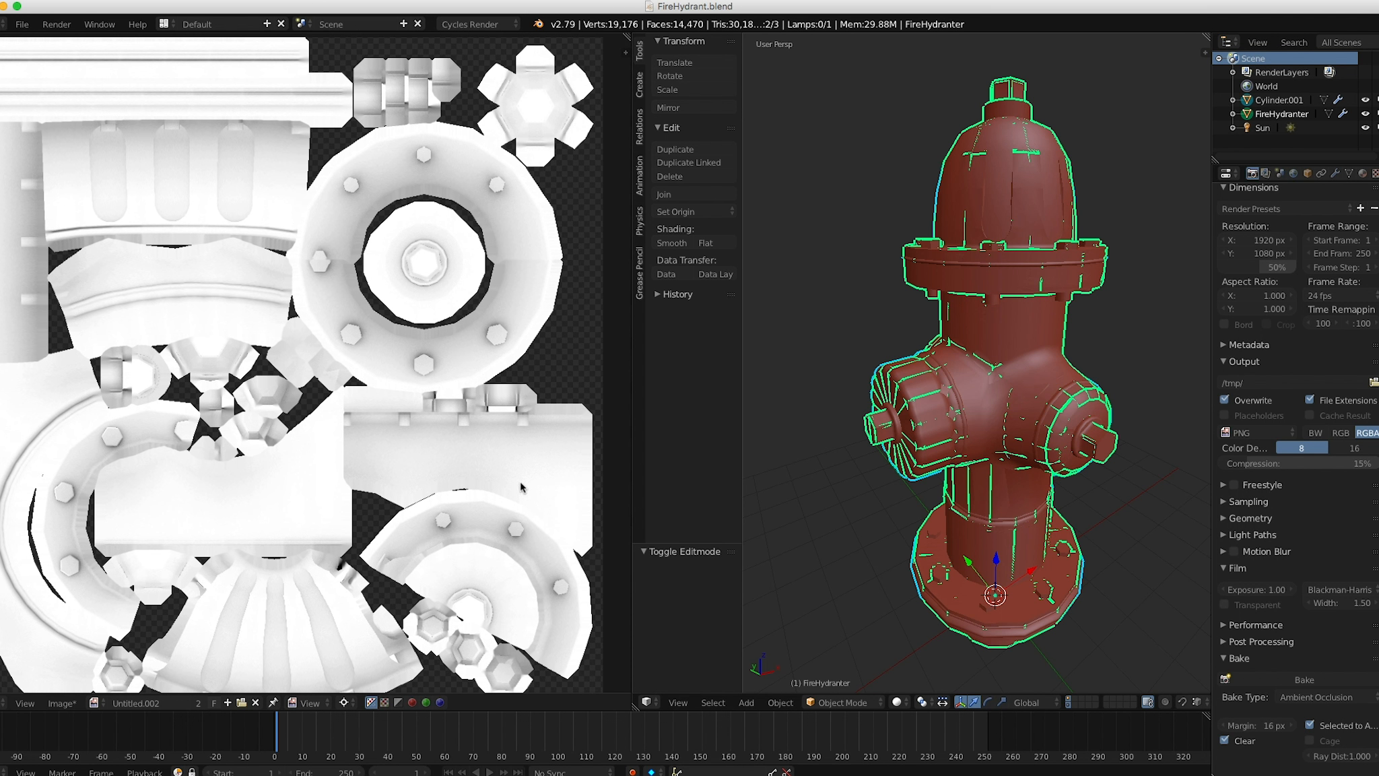
pyautogui.scroll(-2, 491, 526)
pyautogui.press('Home')
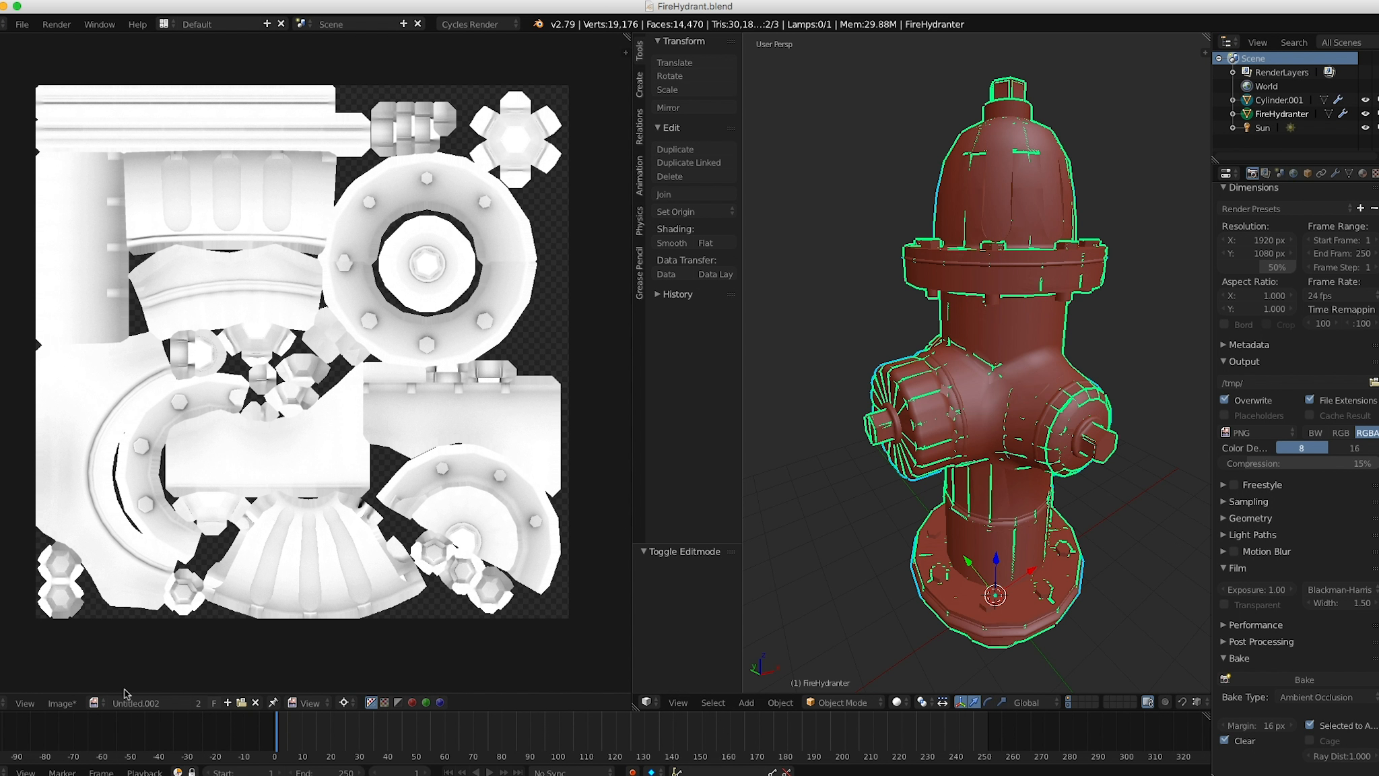
pyautogui.click(61, 702)
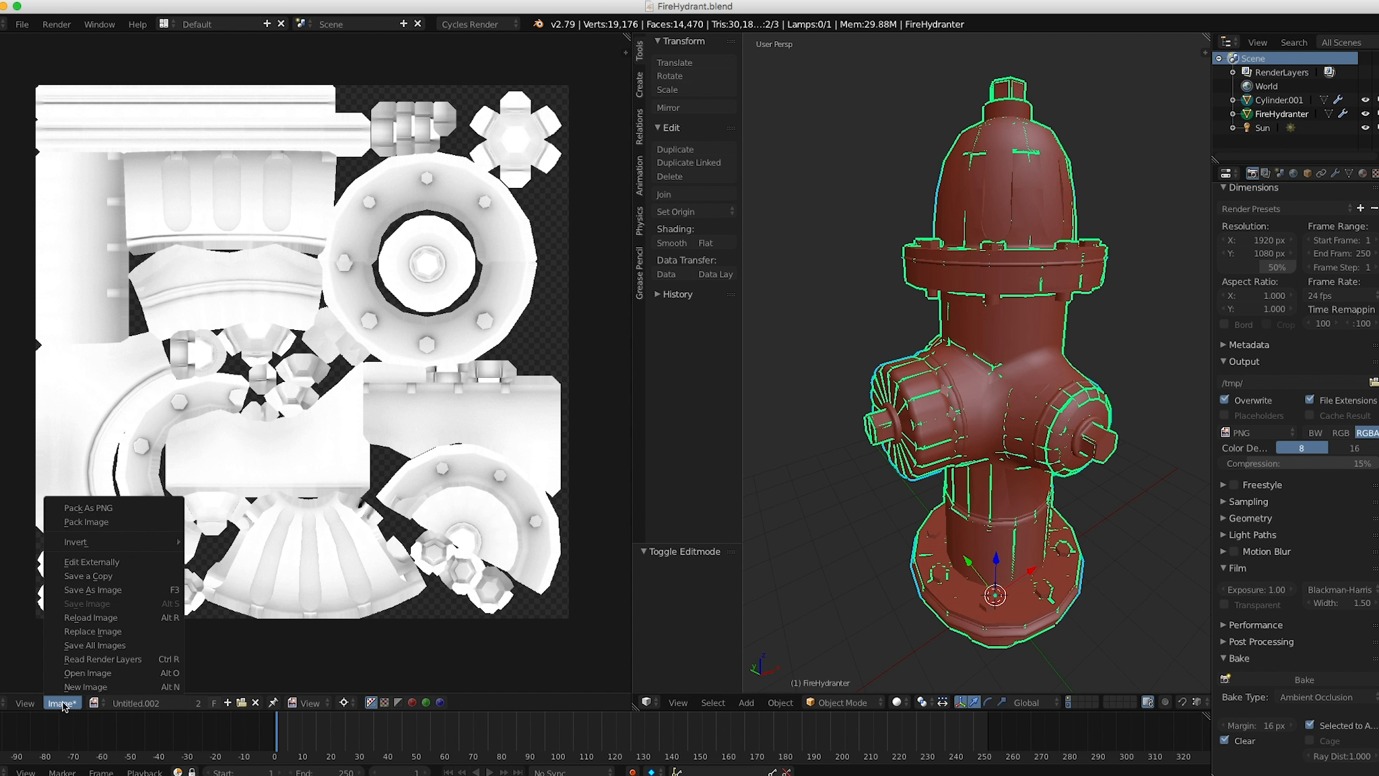
pyautogui.click(125, 601)
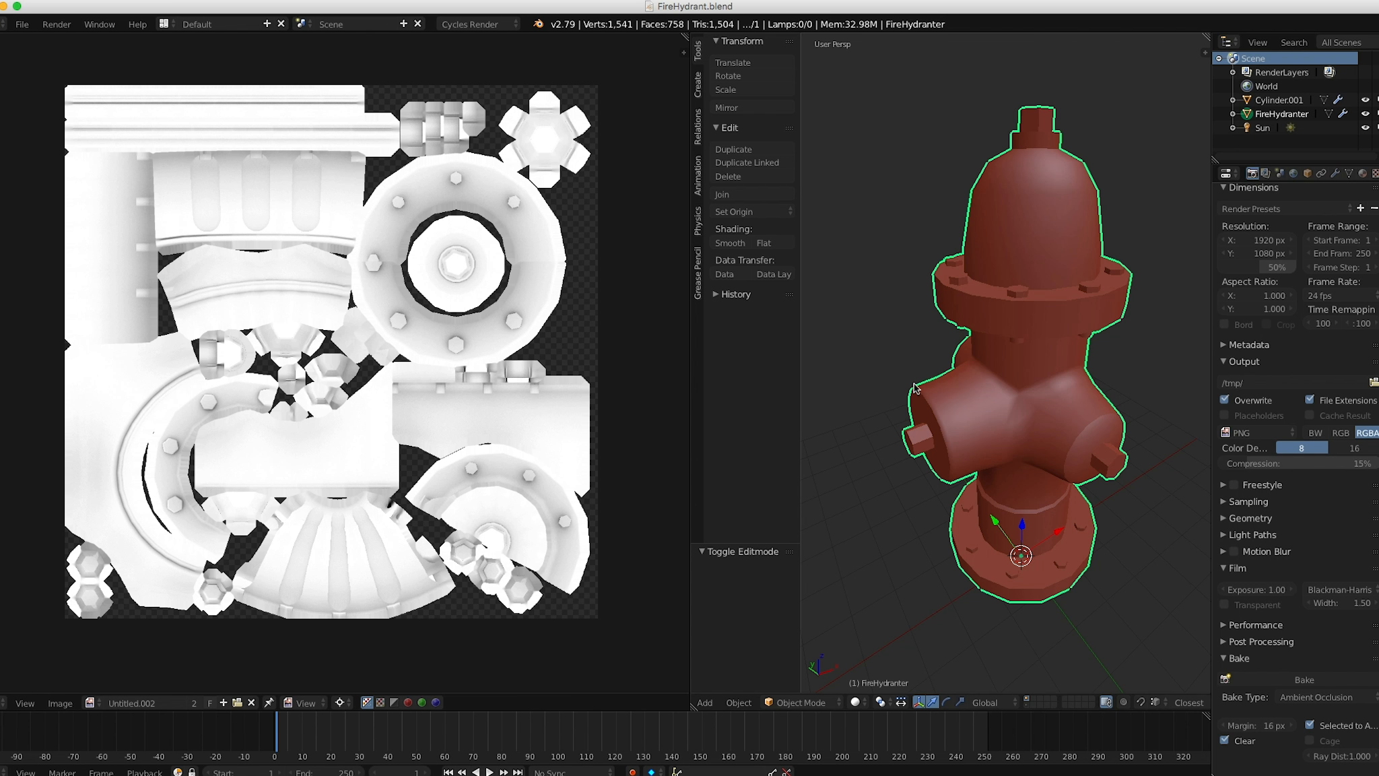
# Replace the image editor with the Node Editor to show the low-poly hydrant's material nodes.
pyautogui.moveTo(890, 366); pyautogui.dragTo(899, 357, button='middle')
pyautogui.moveTo(954, 433); pyautogui.dragTo(962, 426, button='middle')
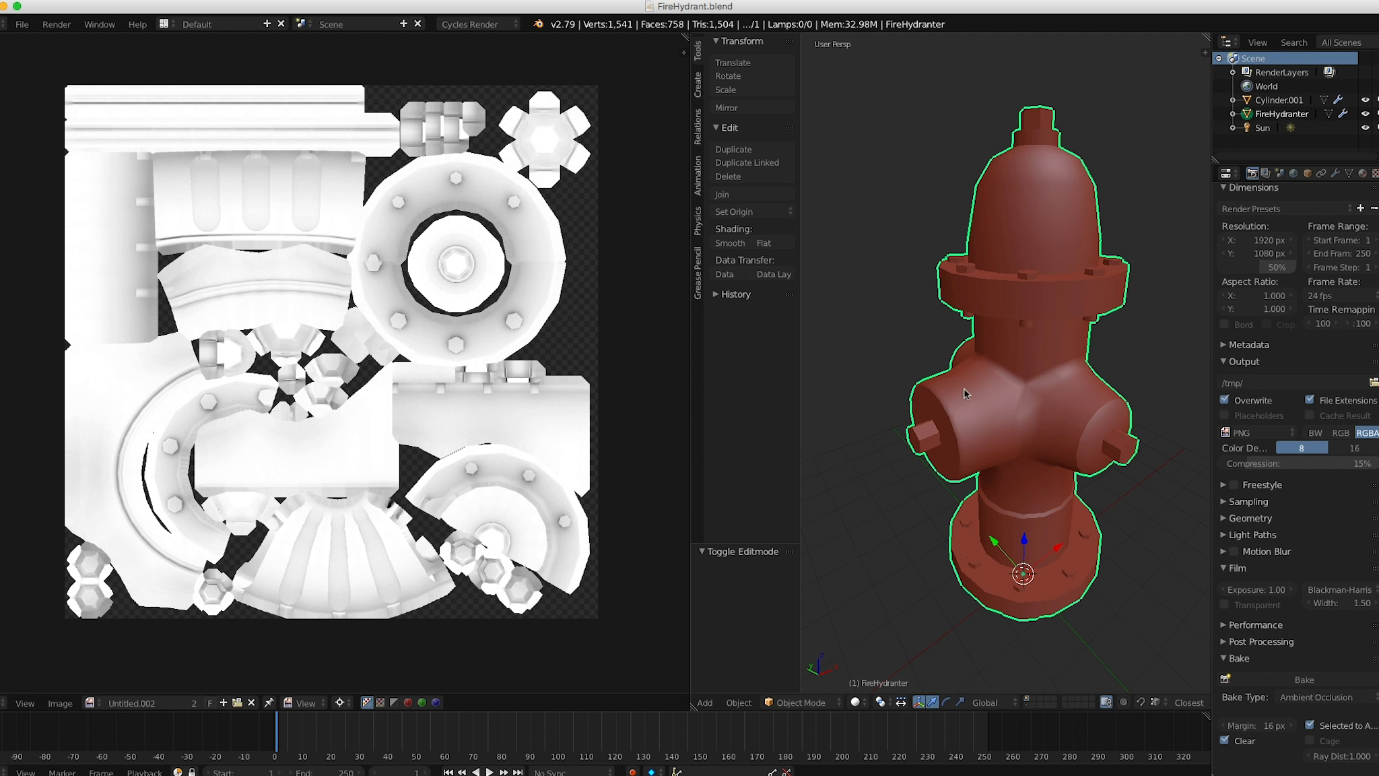
pyautogui.moveTo(961, 416); pyautogui.dragTo(945, 413, button='middle')
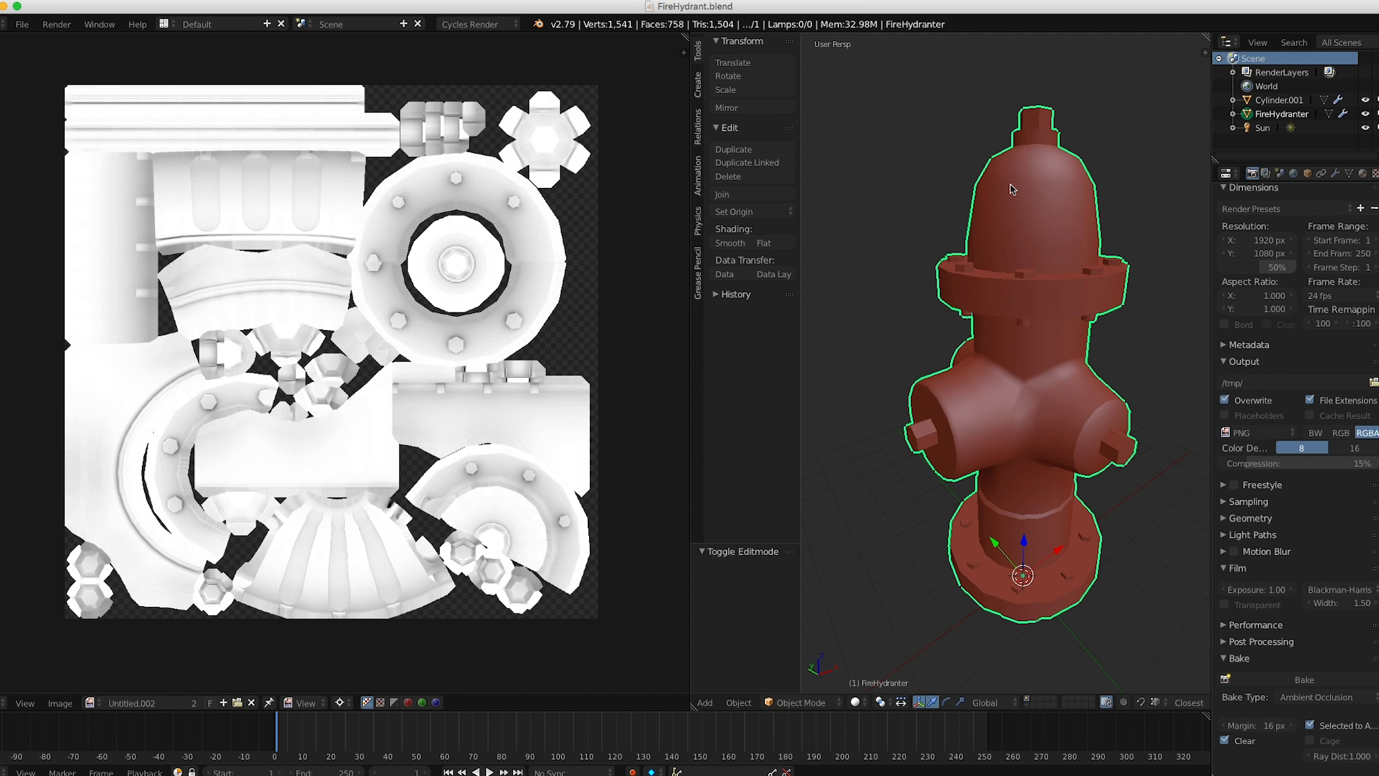
pyautogui.click(3, 702)
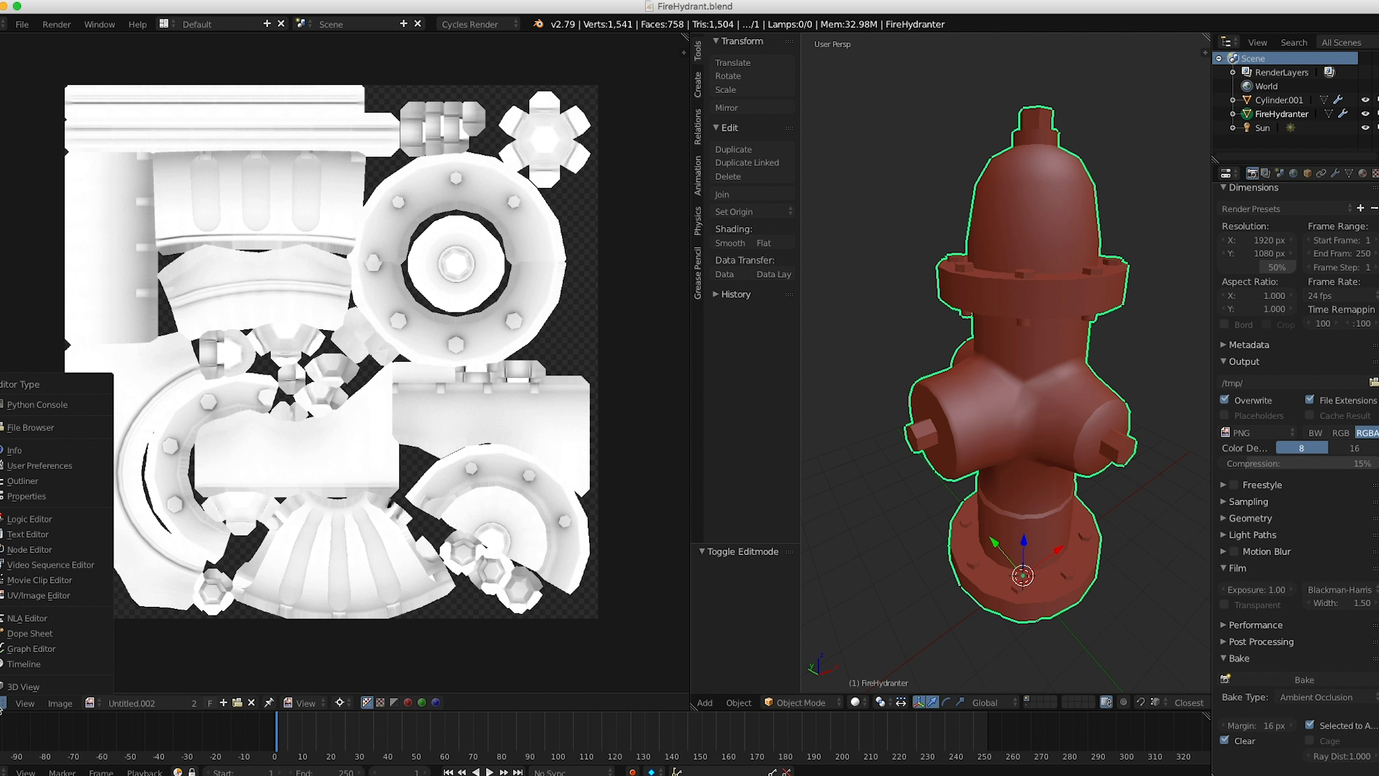
pyautogui.click(2, 703)
pyautogui.click(39, 549)
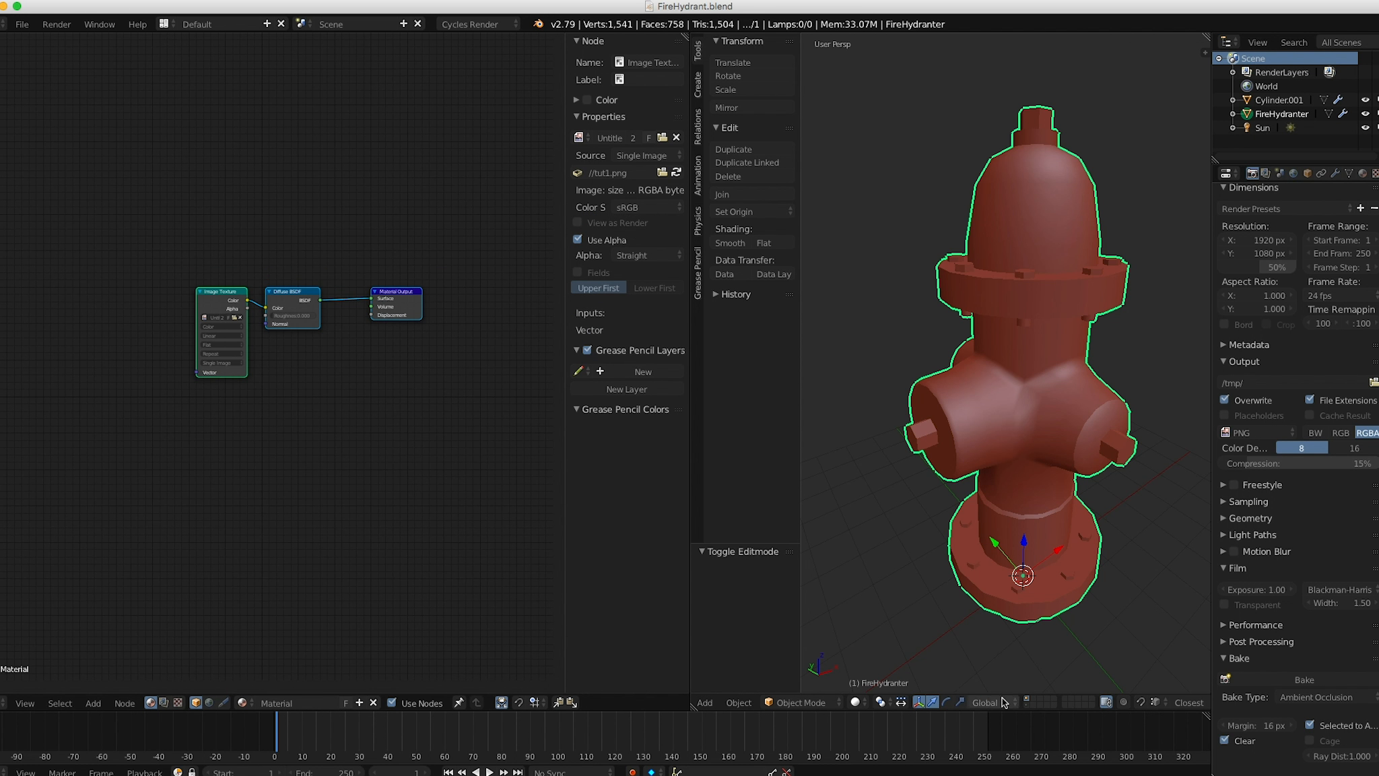
# Show only the high-poly hydrant's layer, select the model, and widen the node editor for its Edges material.
pyautogui.click(1028, 705)
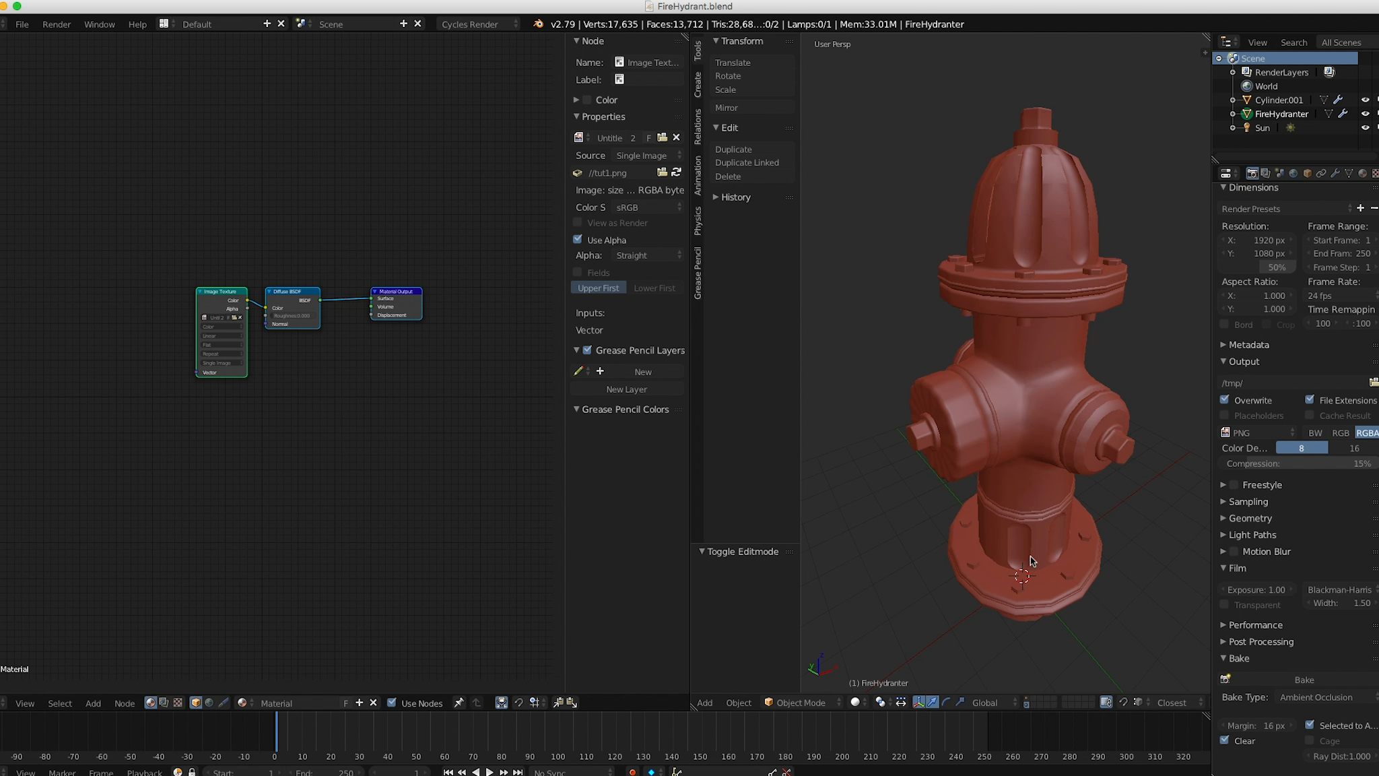
pyautogui.rightClick(1052, 306)
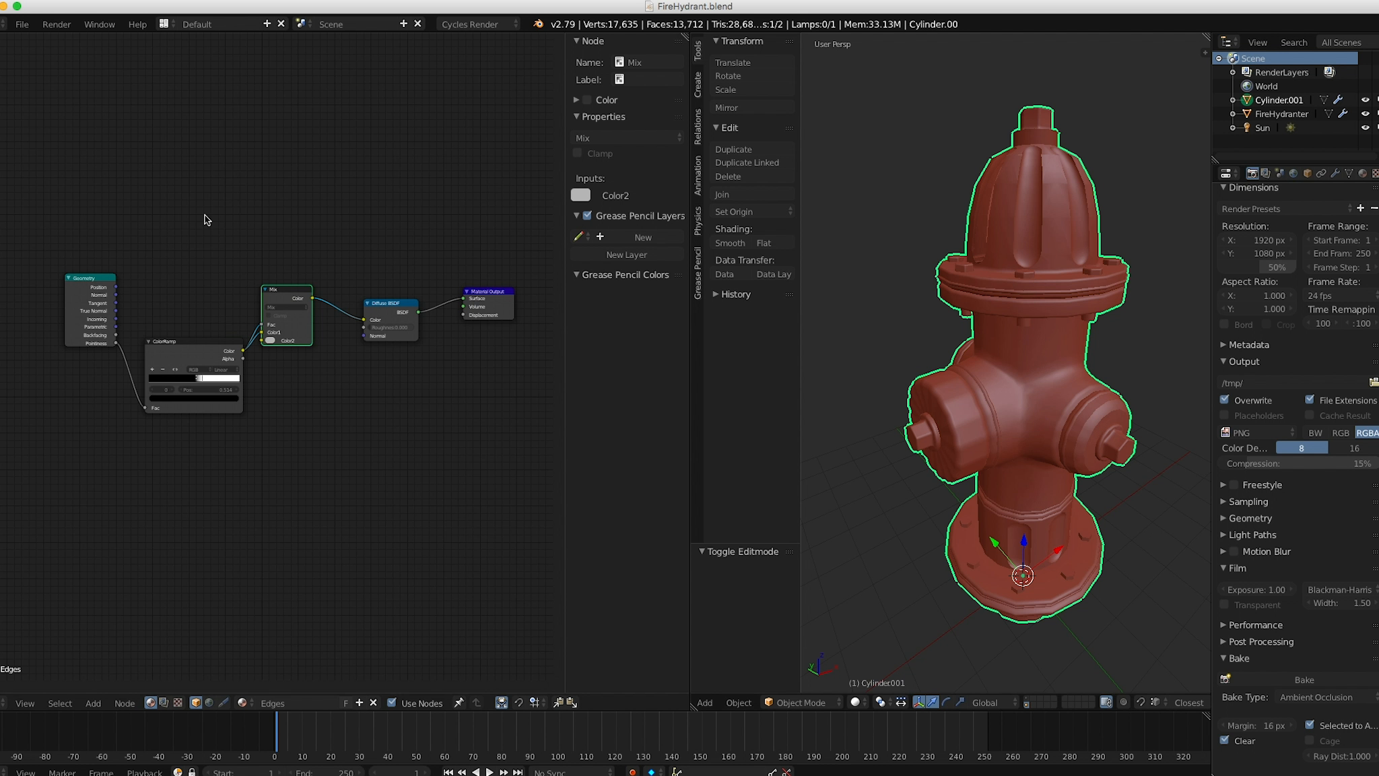
pyautogui.moveTo(326, 331); pyautogui.dragTo(328, 347, button='middle')
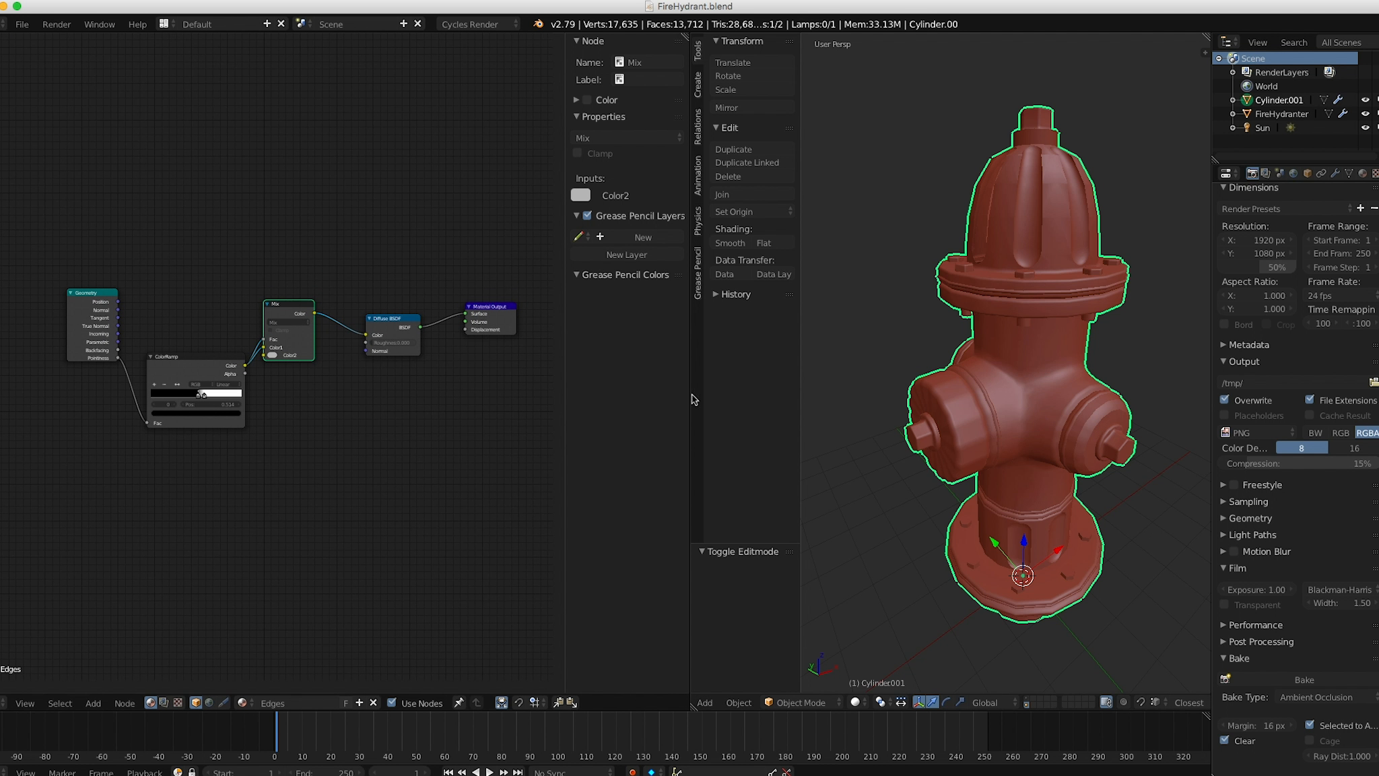
pyautogui.moveTo(693, 402); pyautogui.dragTo(744, 402)
# Examine the Edges material's pointiness, ColorRamp and Mix node setup and preview it on the high-poly hydrant in Rendered shading.
pyautogui.scroll(3, 297, 275)
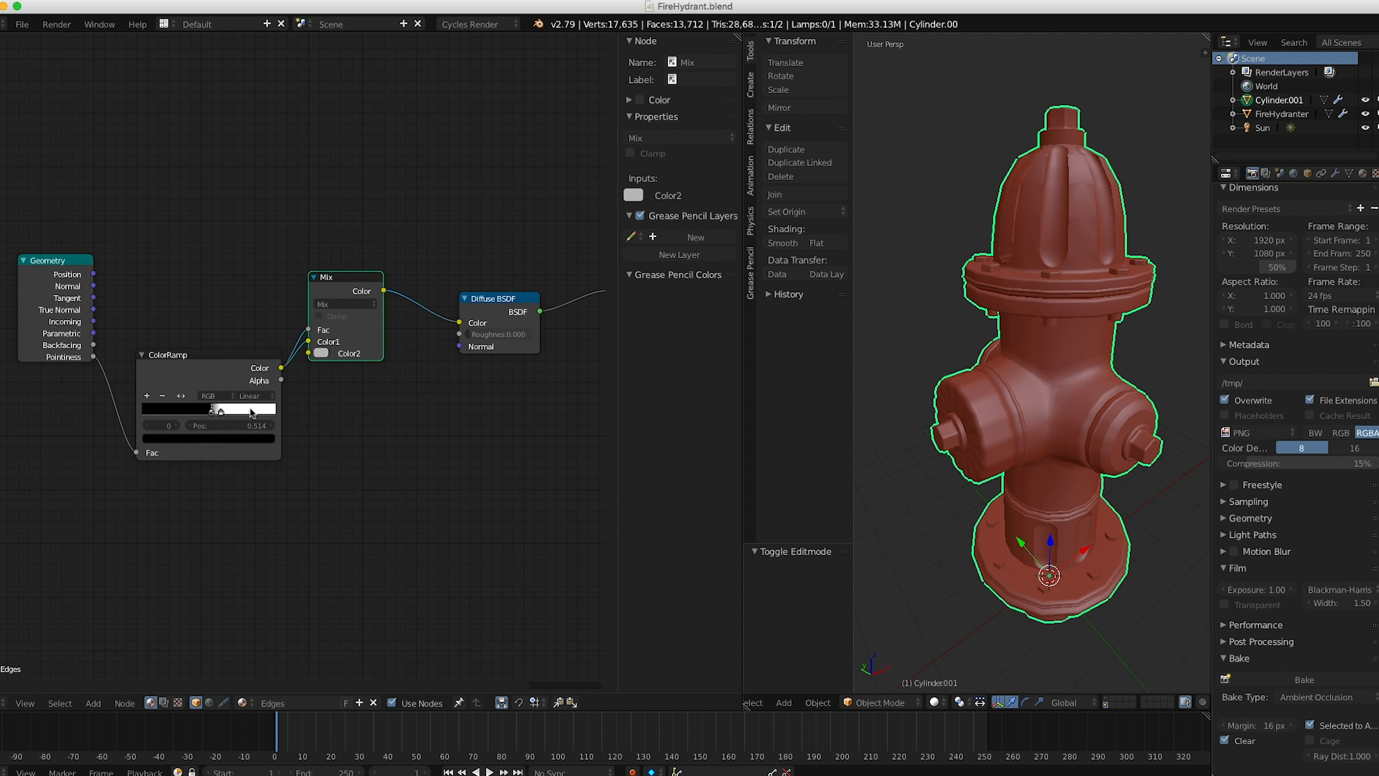
pyautogui.moveTo(370, 318); pyautogui.dragTo(279, 323, button='middle')
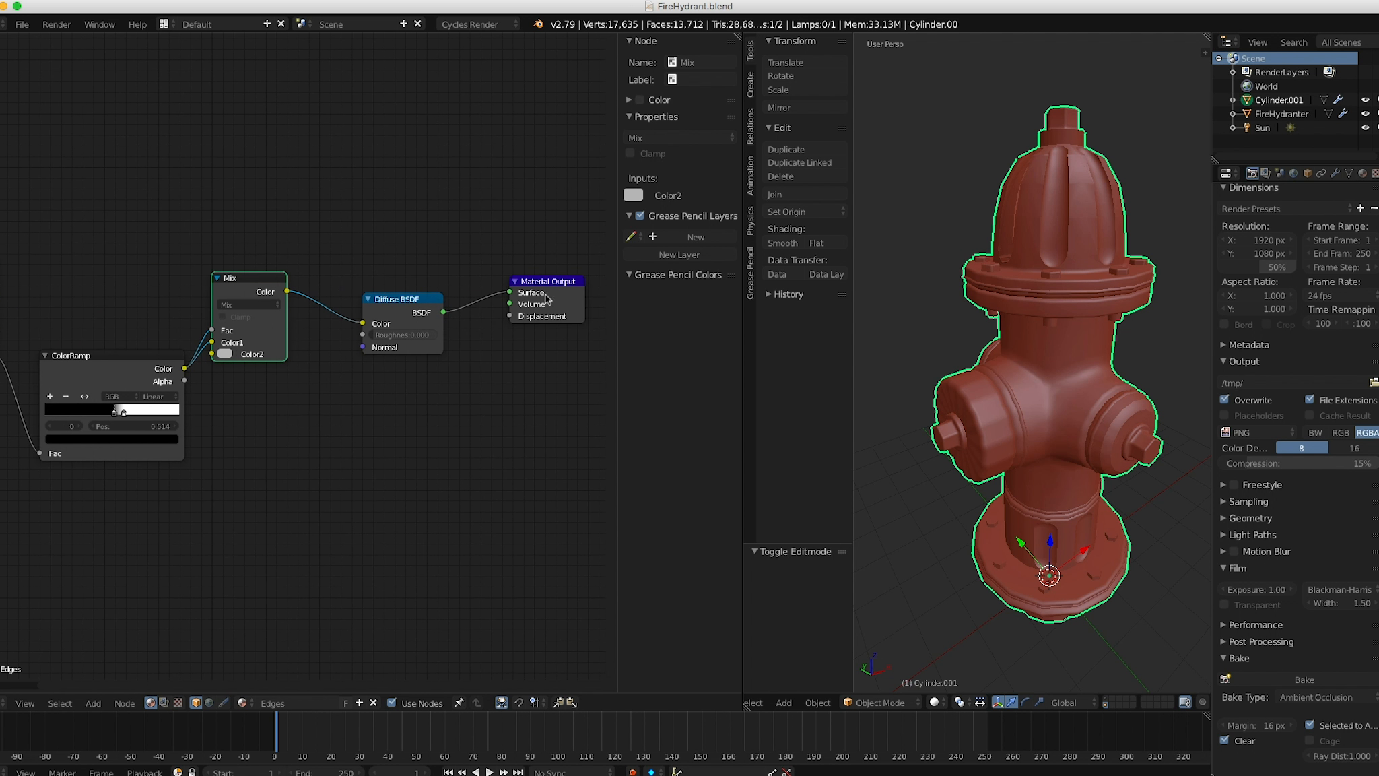
pyautogui.moveTo(114, 376); pyautogui.dragTo(200, 357, button='middle')
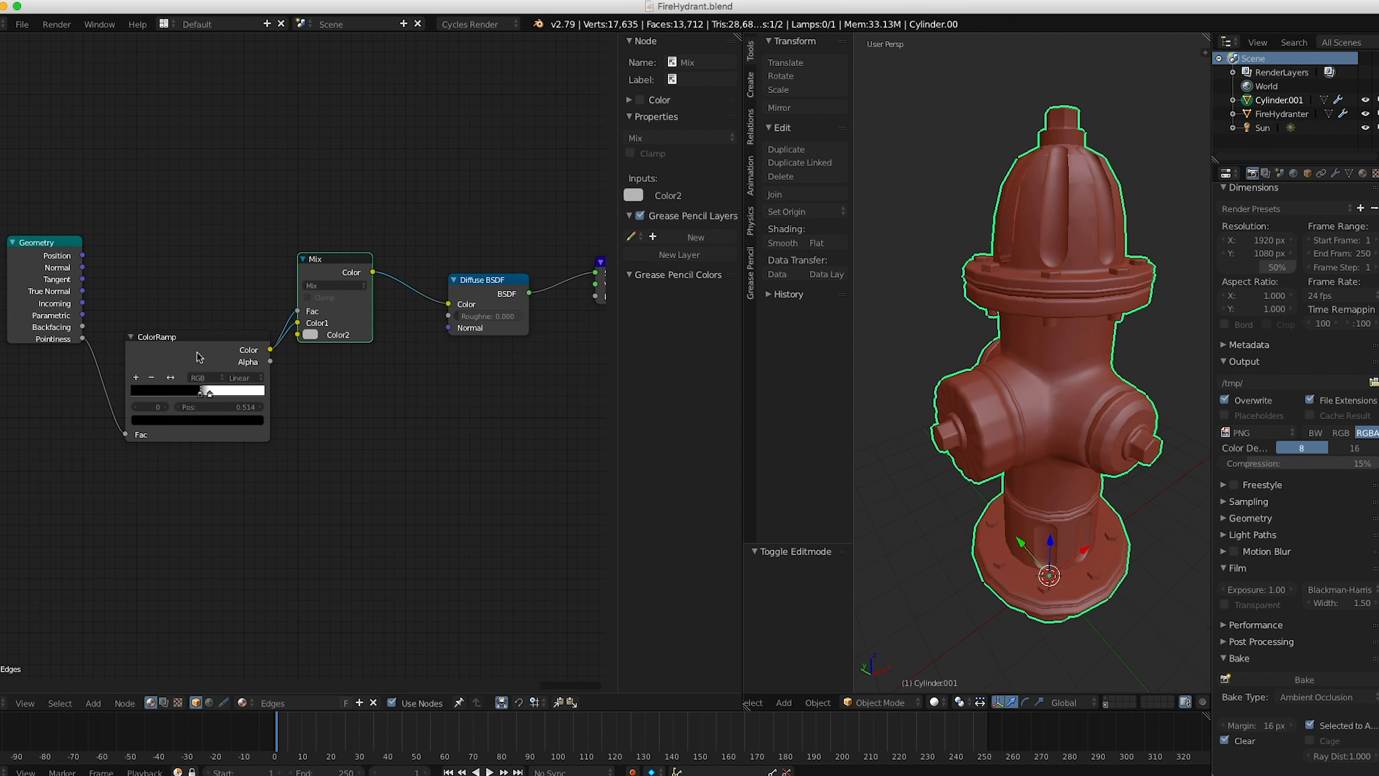
pyautogui.moveTo(274, 345); pyautogui.dragTo(297, 323)
pyautogui.scroll(-2, 532, 278)
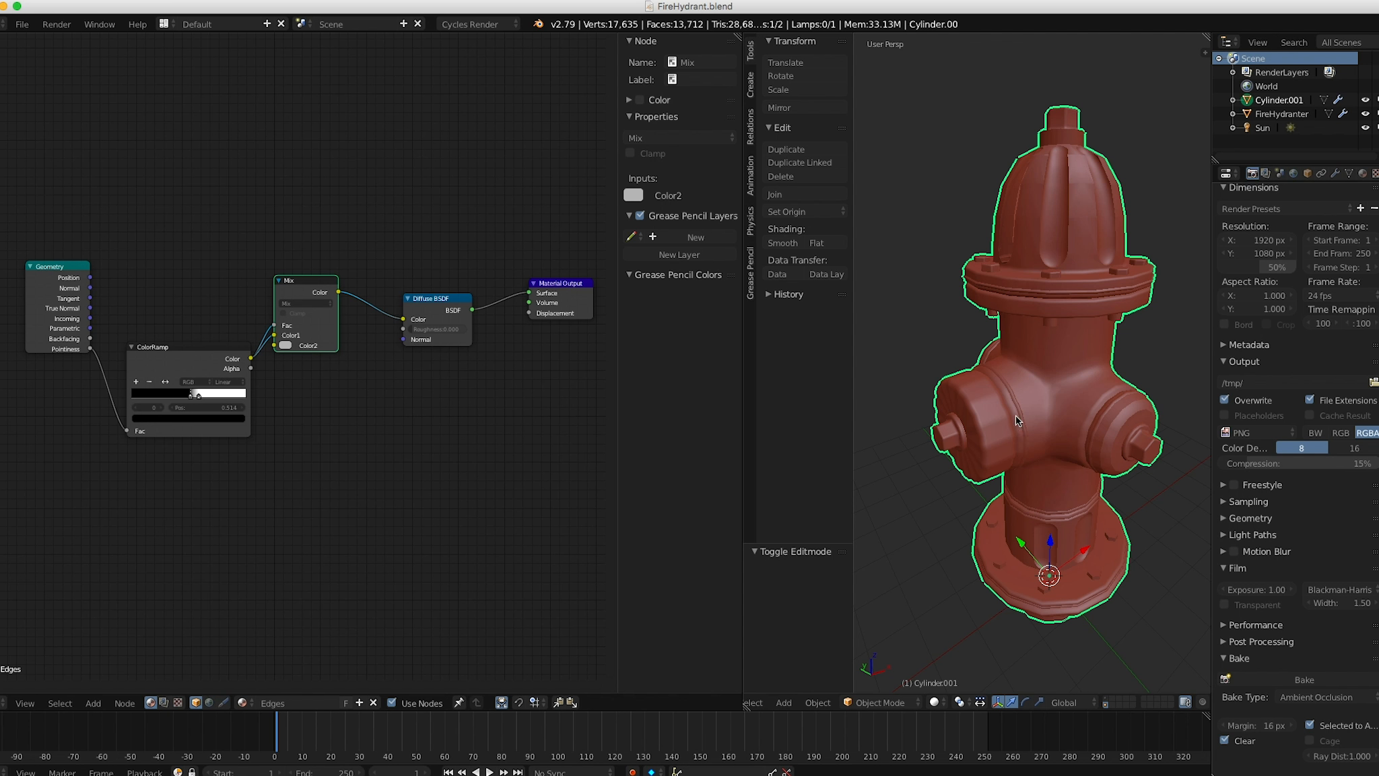
pyautogui.press('z')
pyautogui.click(1045, 281)
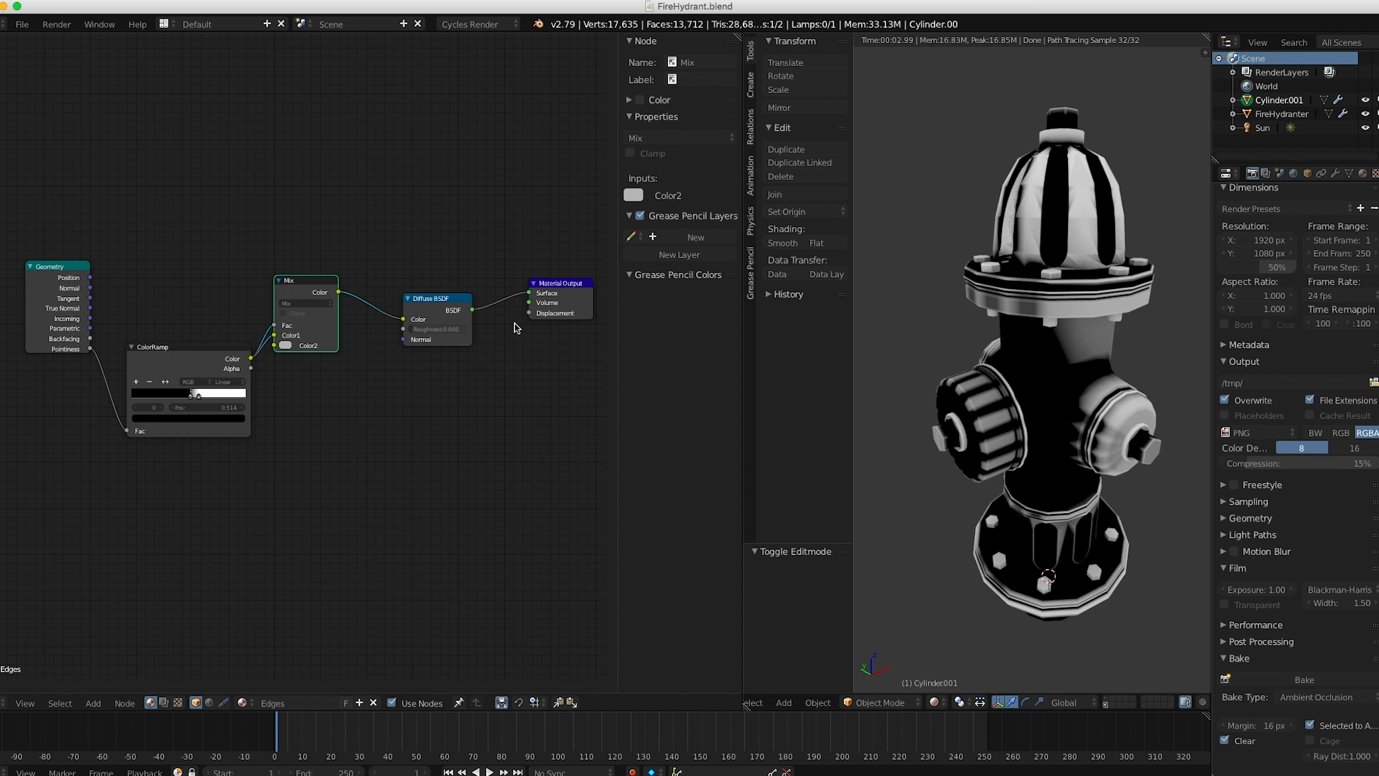
pyautogui.scroll(2, 104, 364)
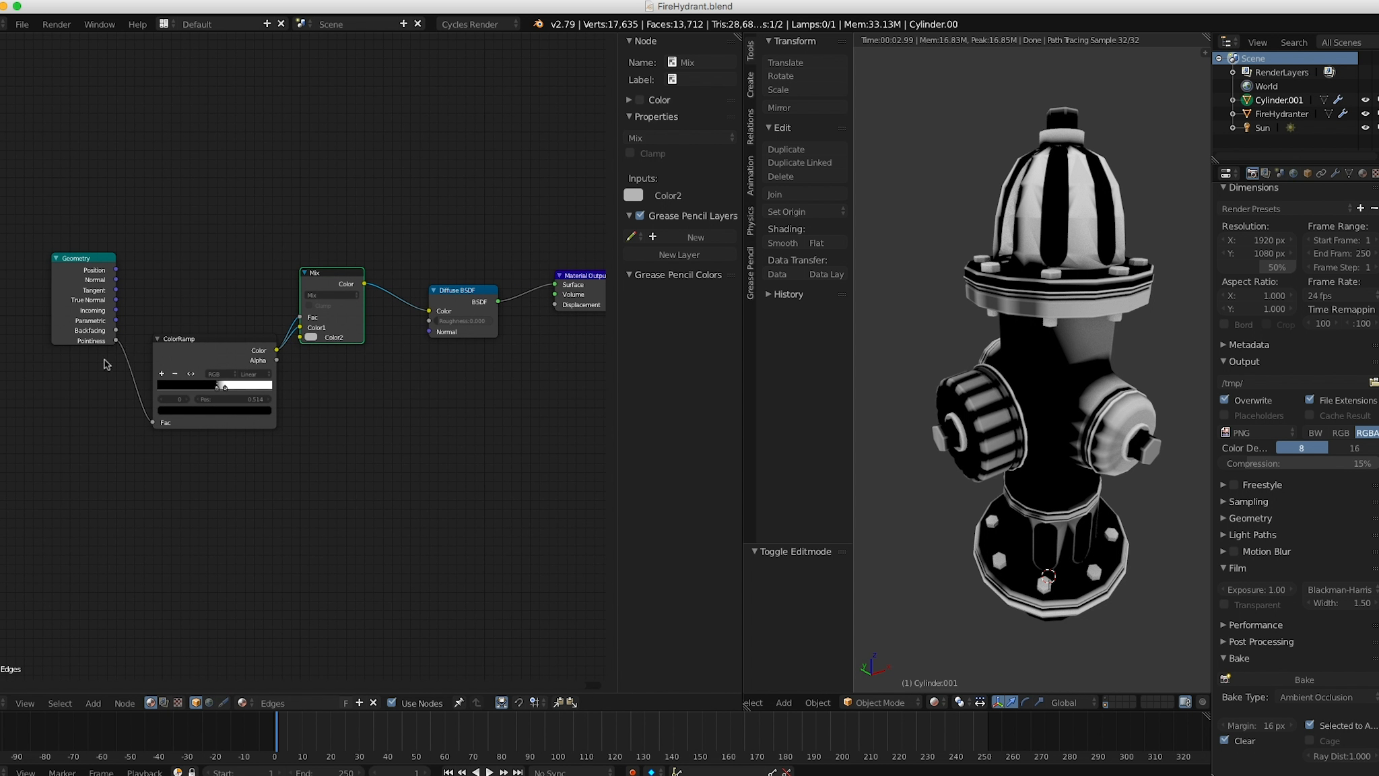
pyautogui.moveTo(104, 364); pyautogui.dragTo(151, 346, button='middle')
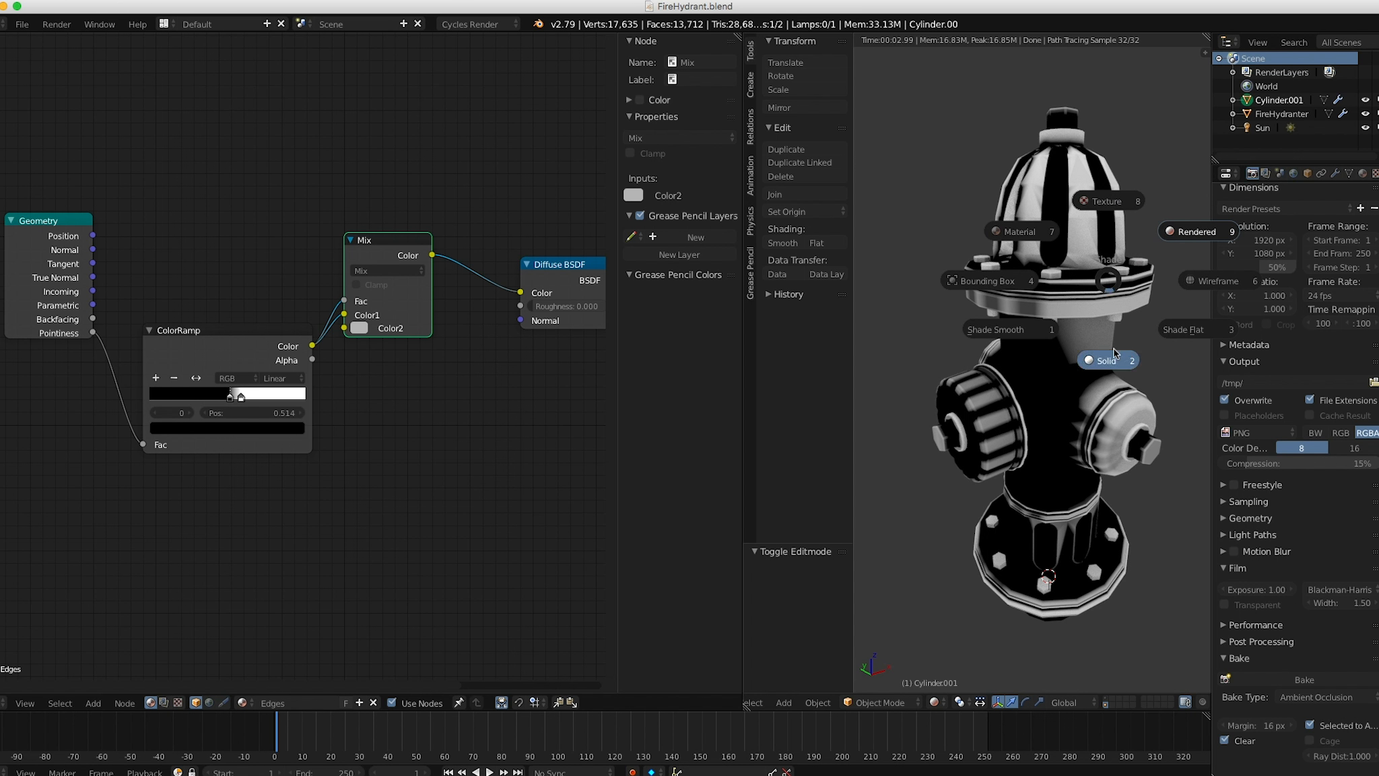
# Examine the high-poly hydrant's mesh topology in Edit Mode with Solid shading, including a close look at its dense edge loops.
pyautogui.hotkey('shift', 'z')
pyautogui.press('Tab')
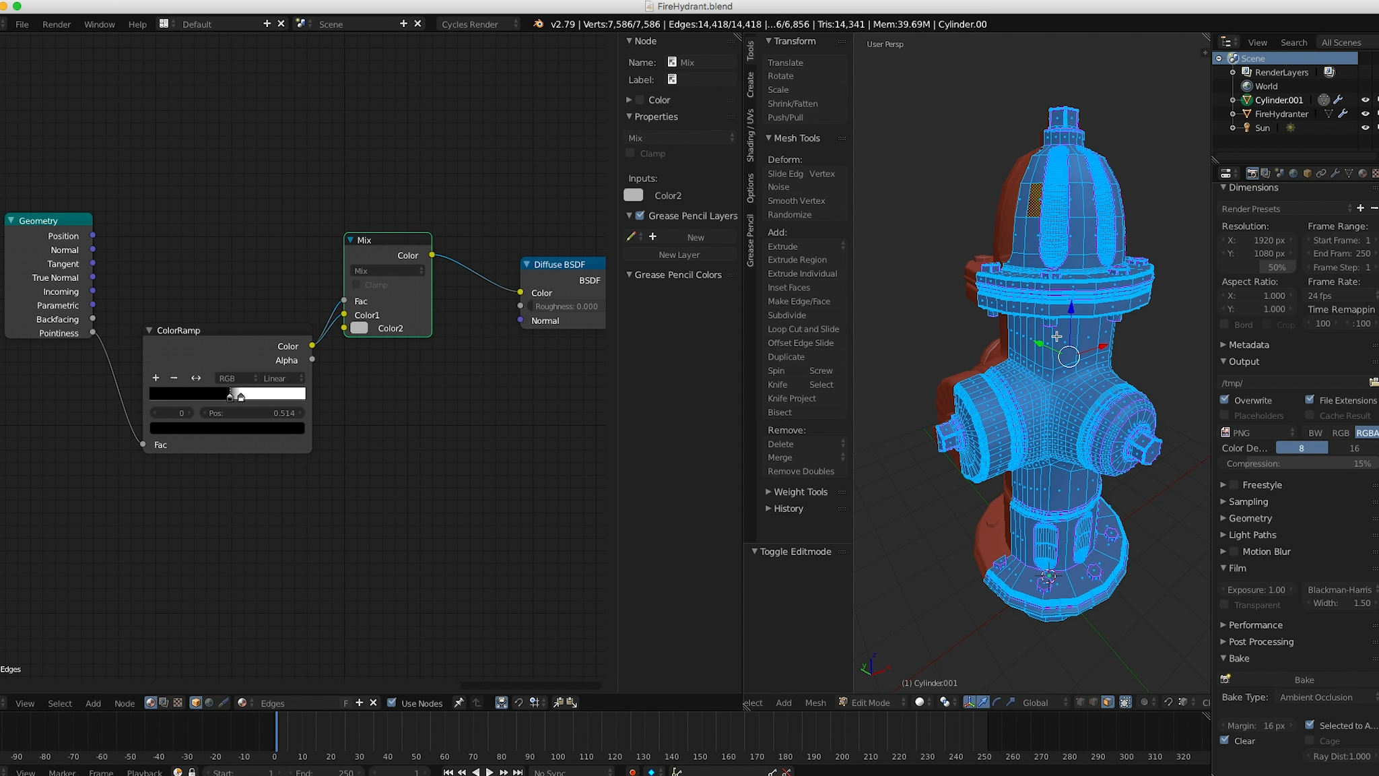
pyautogui.moveTo(1073, 394); pyautogui.dragTo(1040, 459, button='middle')
pyautogui.scroll(6, 1037, 431)
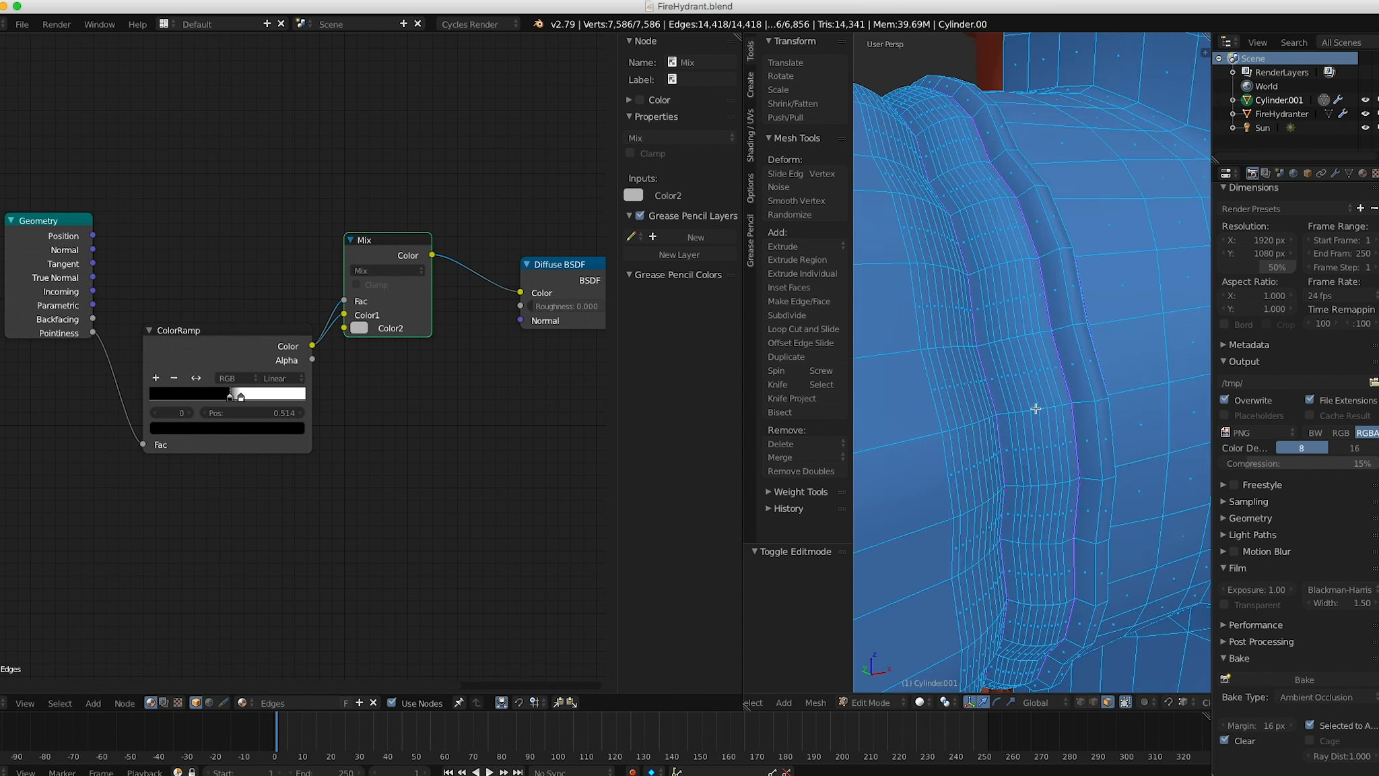
pyautogui.scroll(-6, 989, 391)
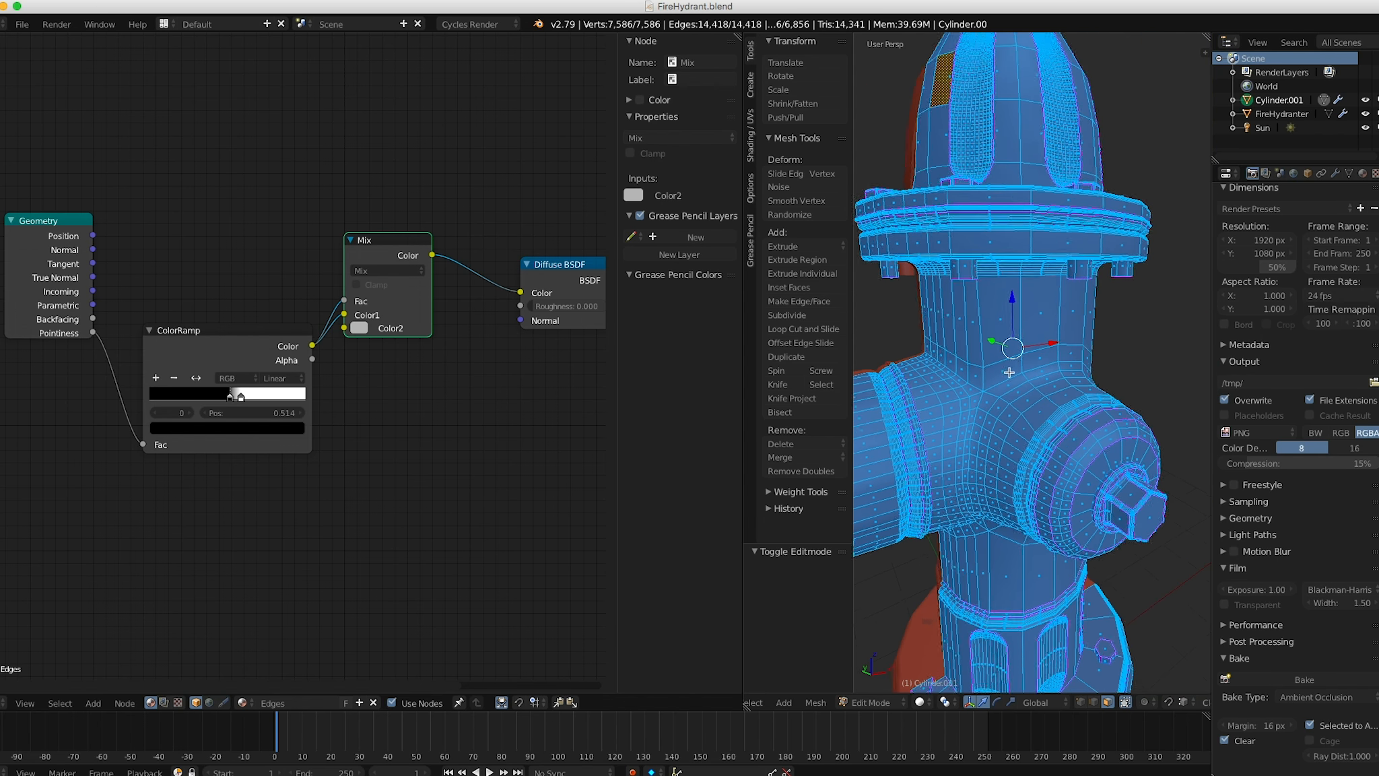
pyautogui.moveTo(989, 310); pyautogui.dragTo(1043, 326, button='middle')
pyautogui.scroll(-2, 1017, 348)
pyautogui.keyDown('shift'); pyautogui.moveTo(999, 202); pyautogui.dragTo(1012, 271, button='middle'); pyautogui.keyUp('shift')
pyautogui.keyDown('shift'); pyautogui.moveTo(1055, 463); pyautogui.dragTo(1053, 346, button='middle'); pyautogui.keyUp('shift')
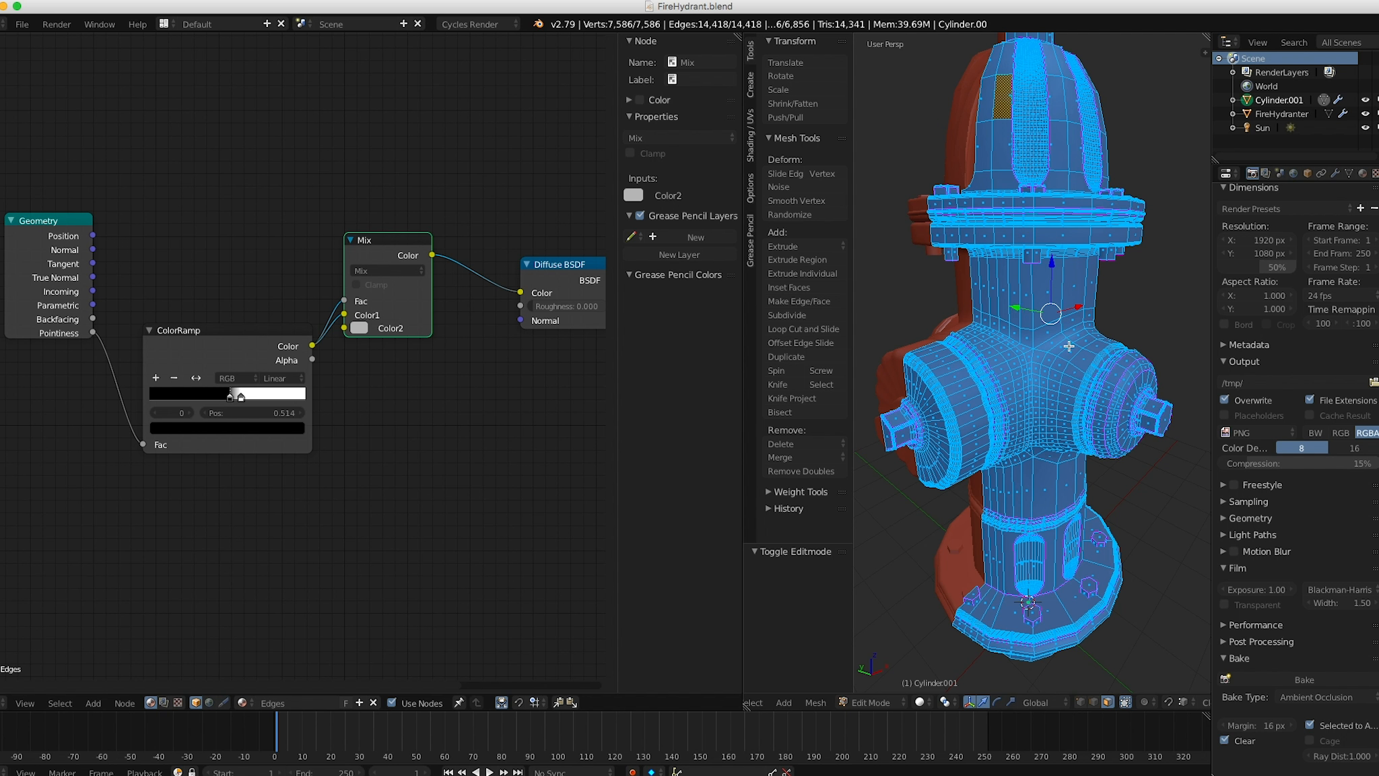
pyautogui.scroll(-2, 1057, 358)
pyautogui.moveTo(1045, 364); pyautogui.dragTo(1065, 287, button='middle')
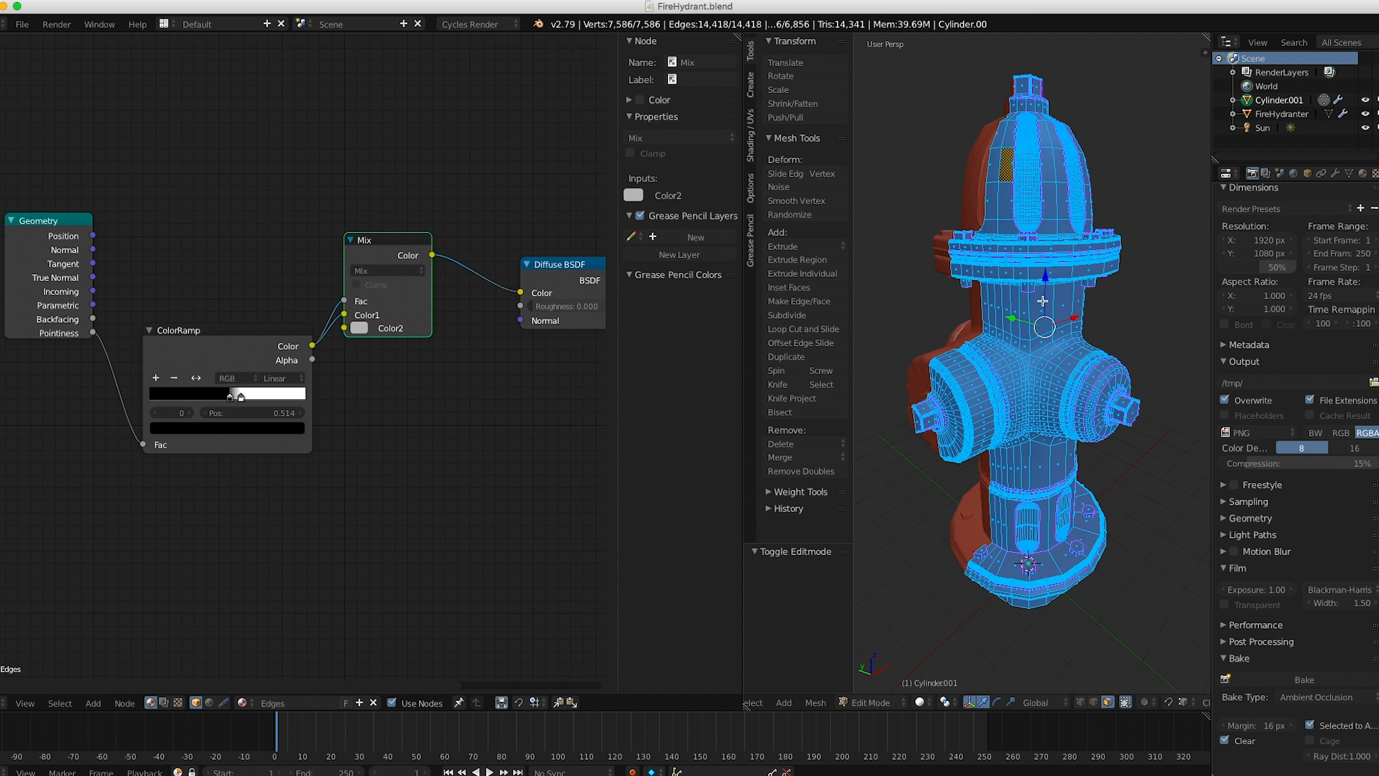
pyautogui.press('Tab')
# Add a Remesh modifier to the high-poly hydrant and set its mode to Smooth.
pyautogui.click(1335, 174)
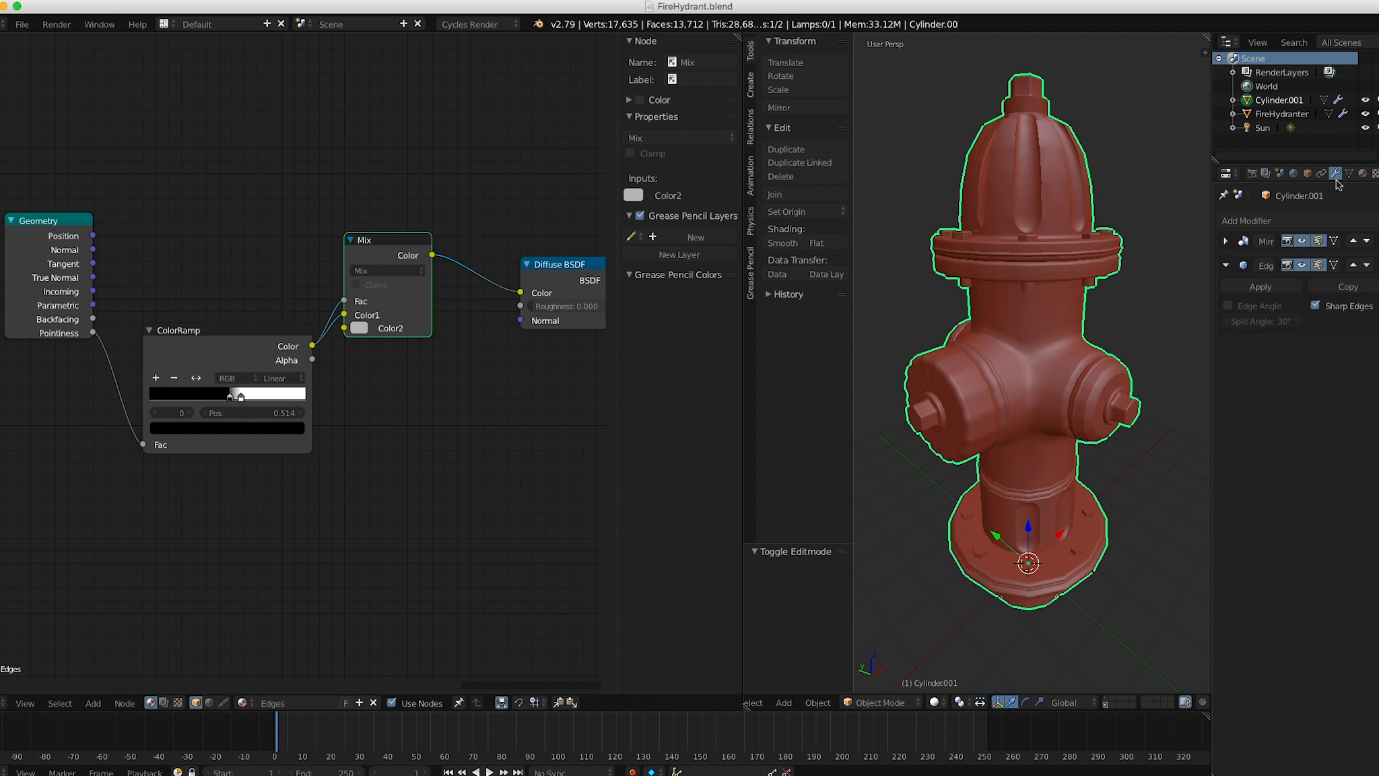
pyautogui.click(1336, 222)
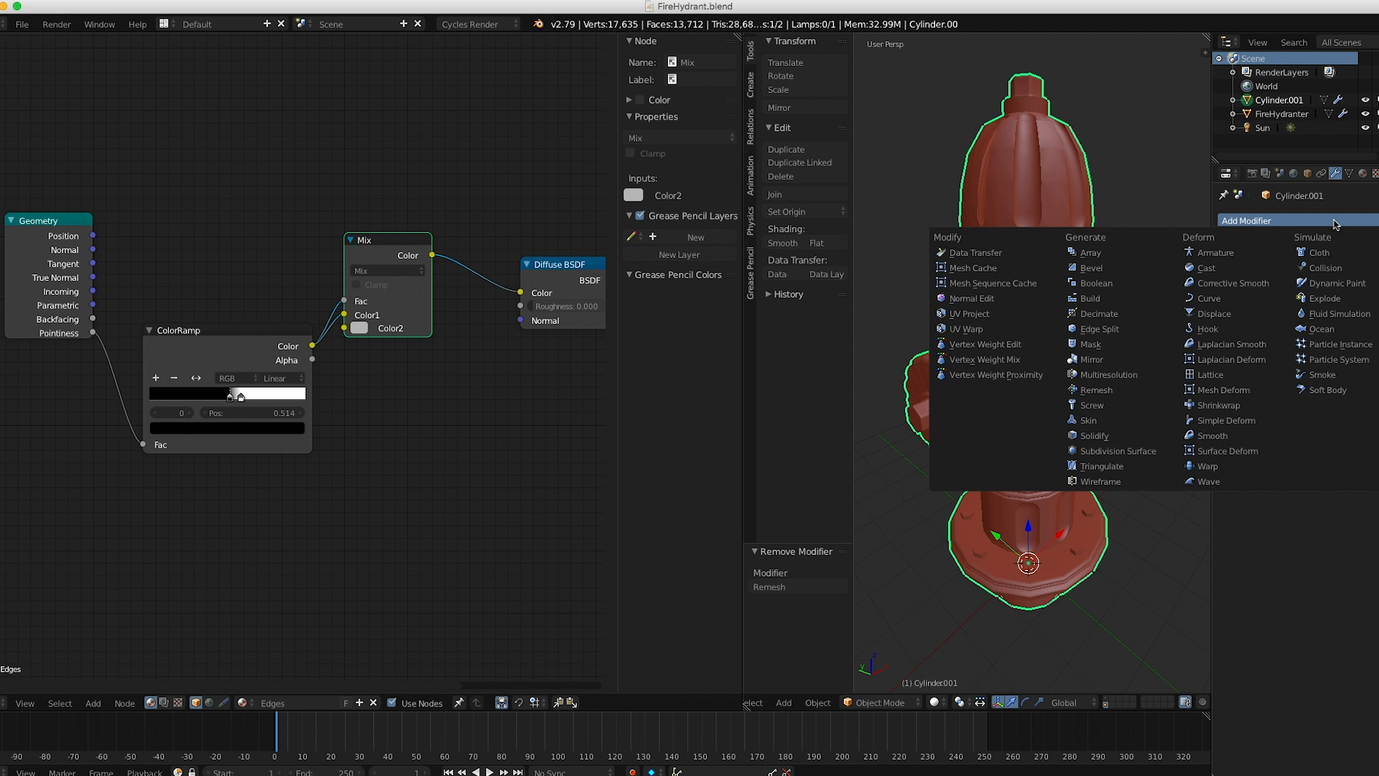
pyautogui.click(1096, 390)
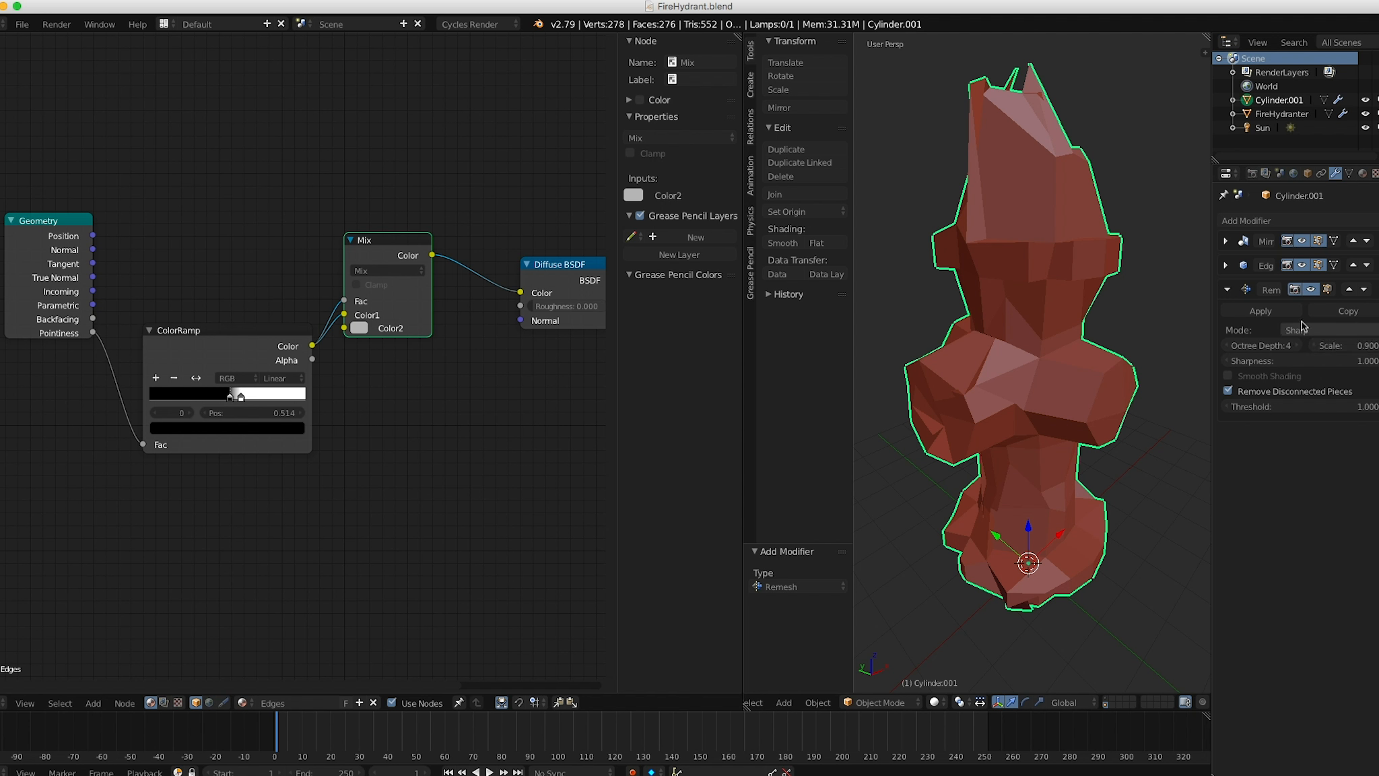
pyautogui.click(1327, 331)
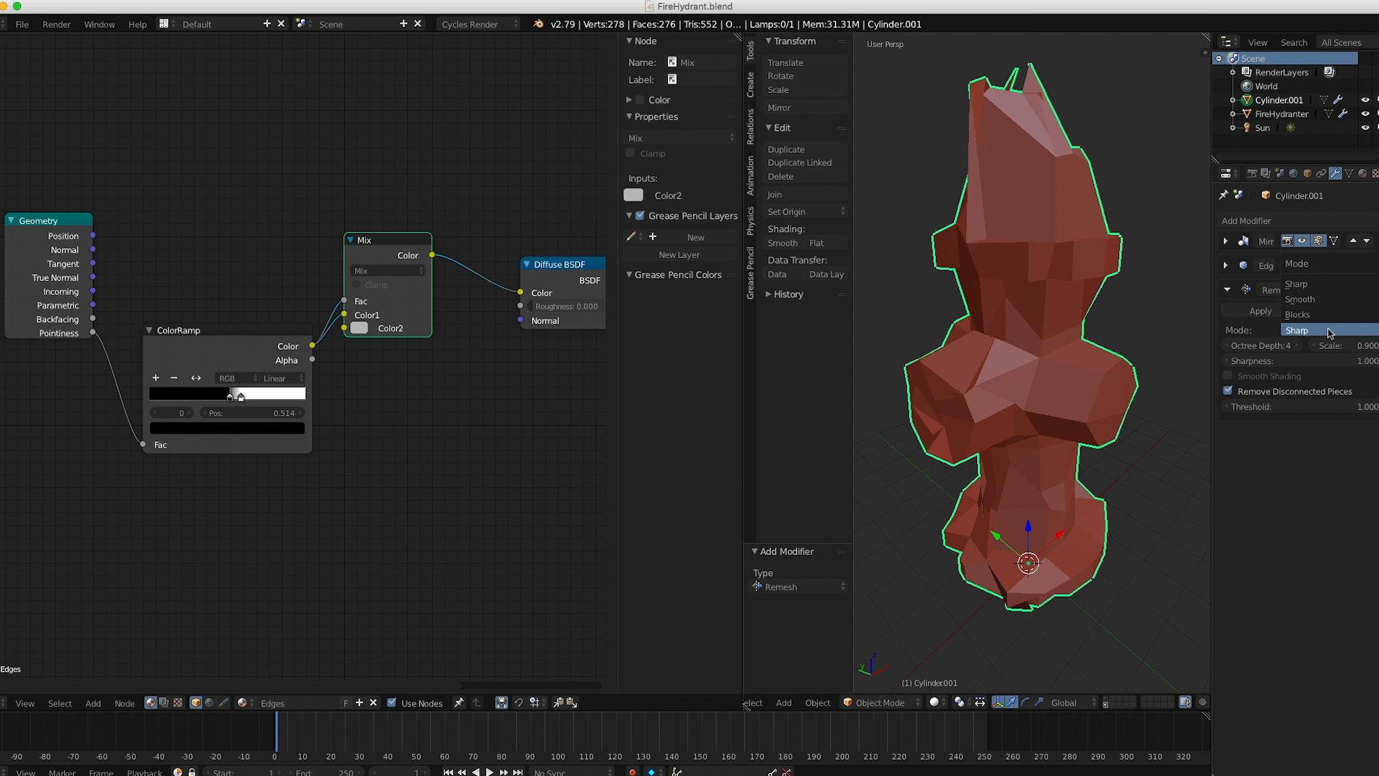
pyautogui.click(1330, 300)
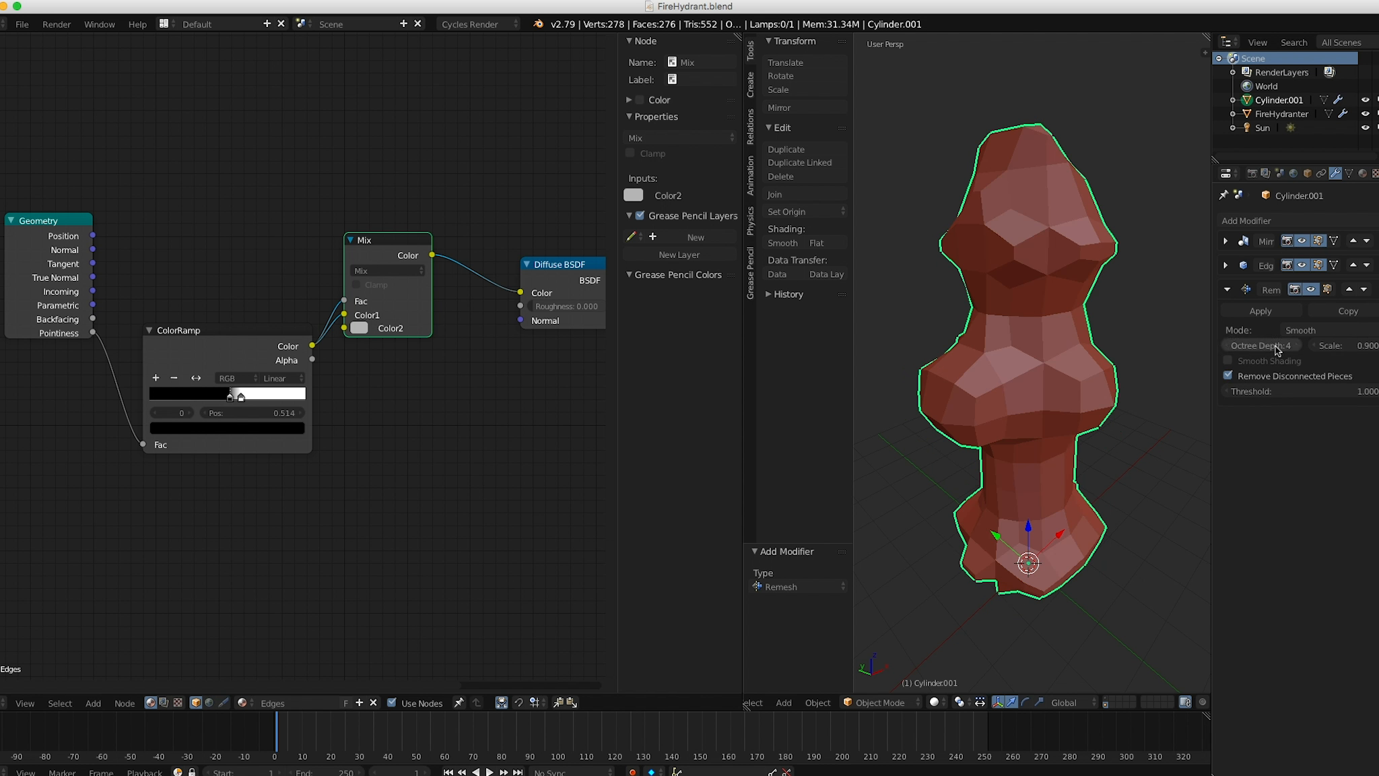
# Set the Remesh modifier's octree depth to 8 and its scale to 0.932.
pyautogui.click(1299, 346)
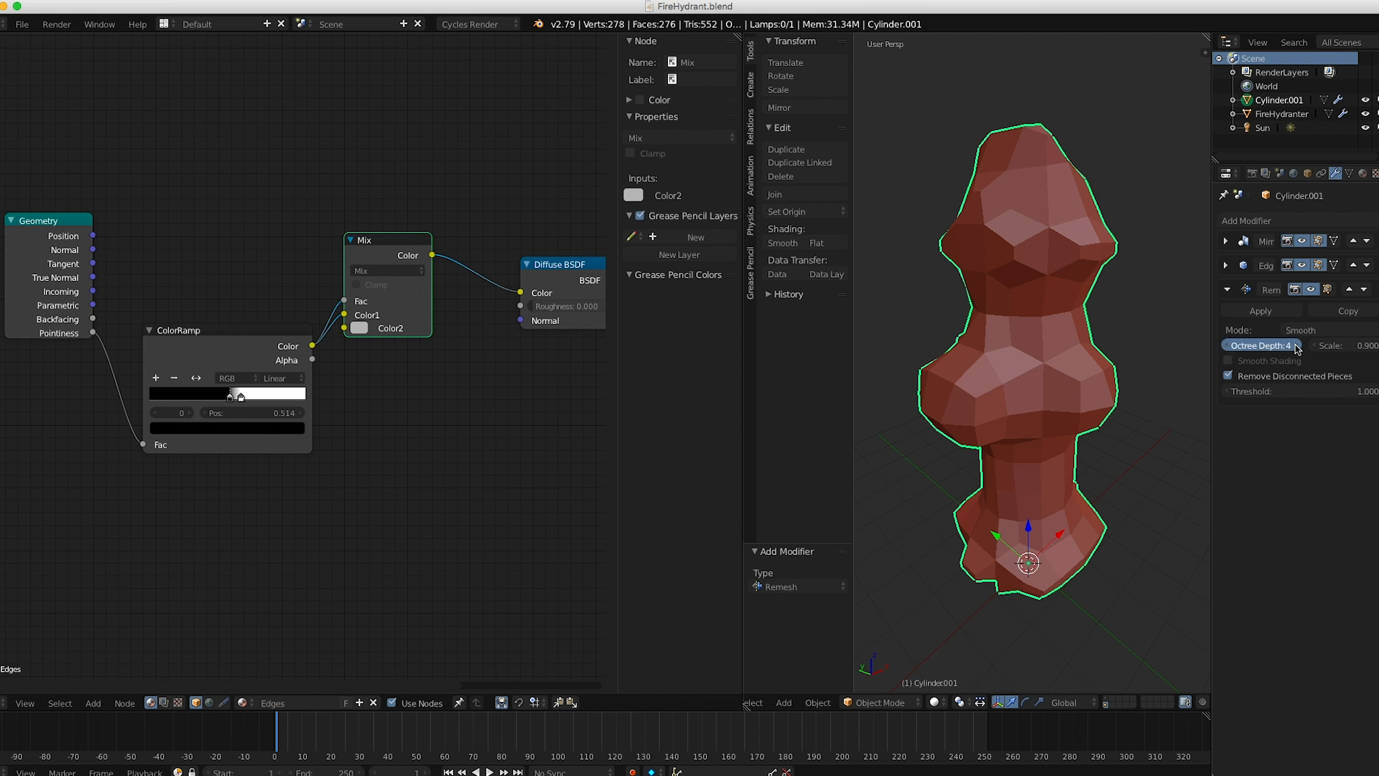
pyautogui.click(1298, 346)
pyautogui.click(1298, 346)
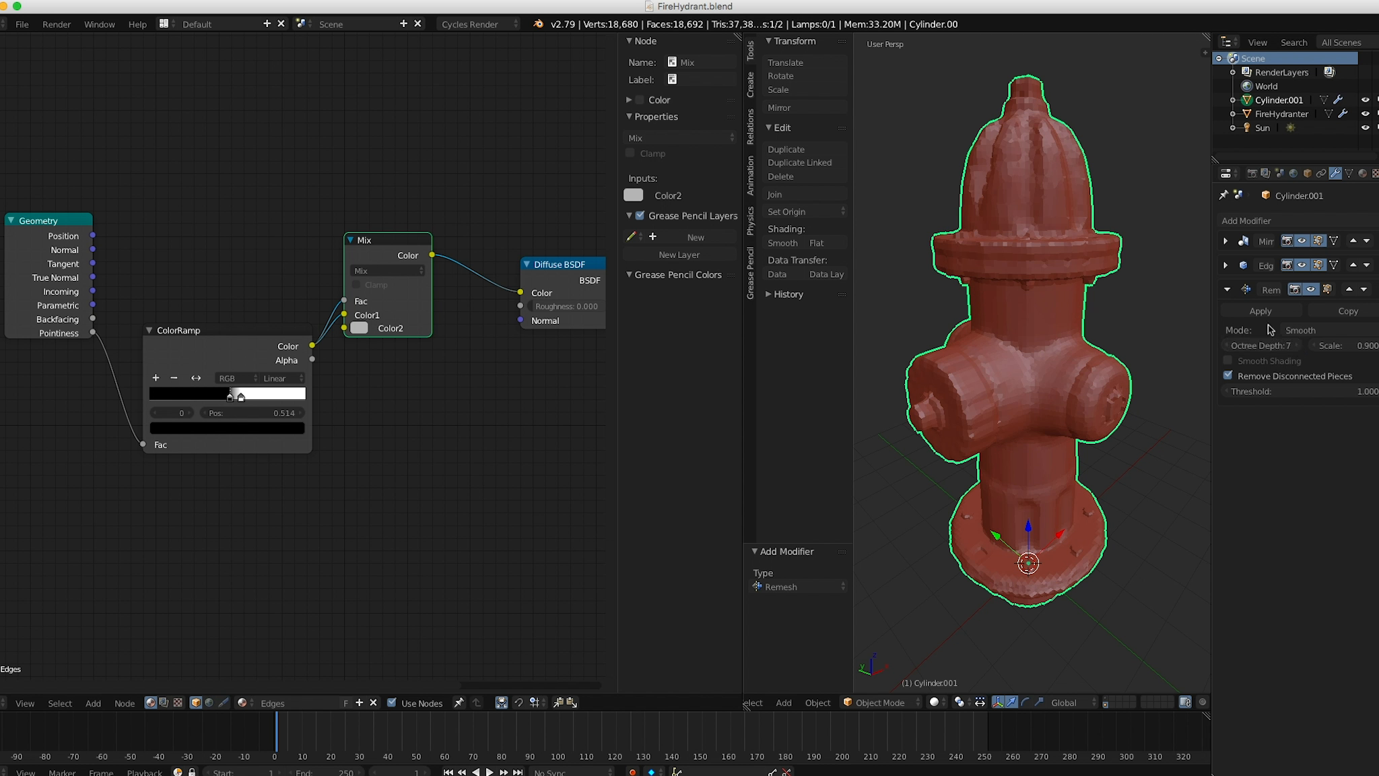
pyautogui.click(1298, 347)
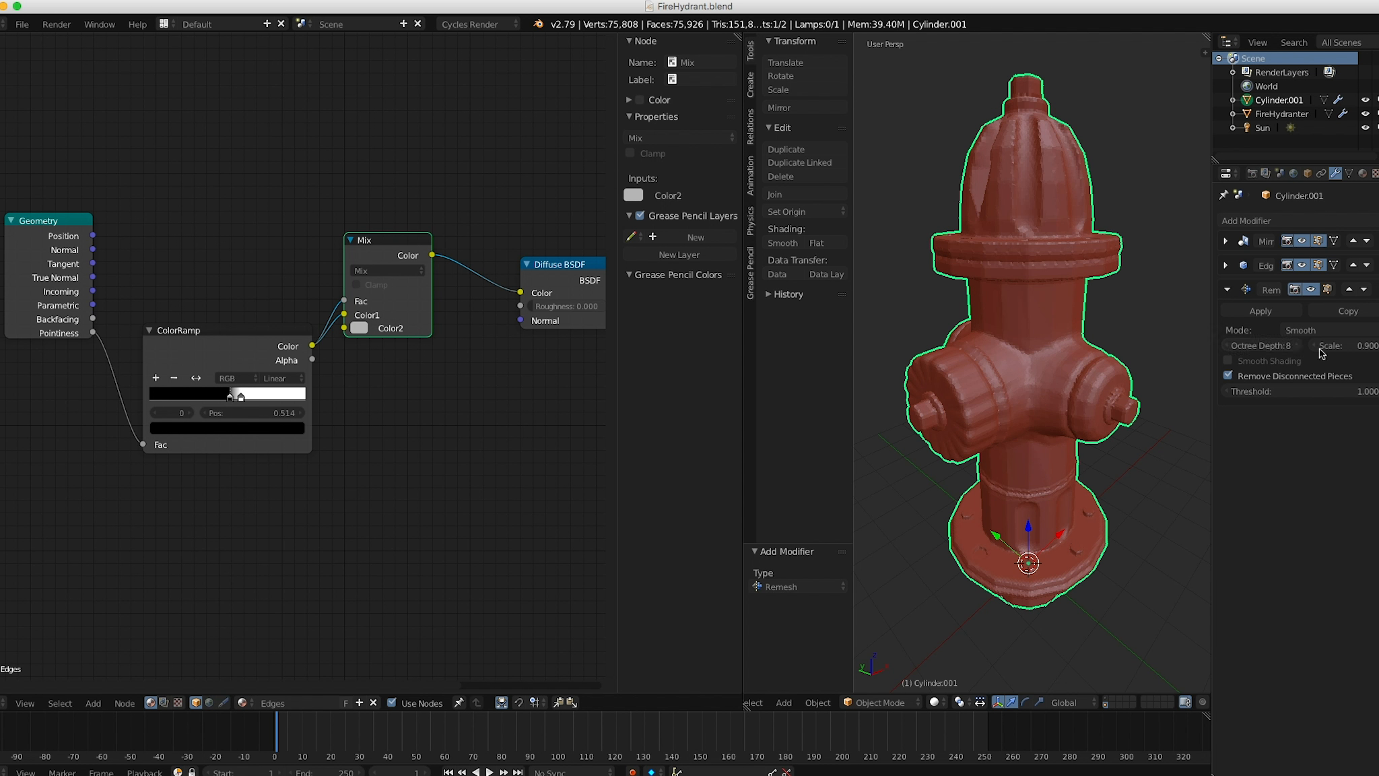
pyautogui.moveTo(1340, 345); pyautogui.dragTo(1340, 350)
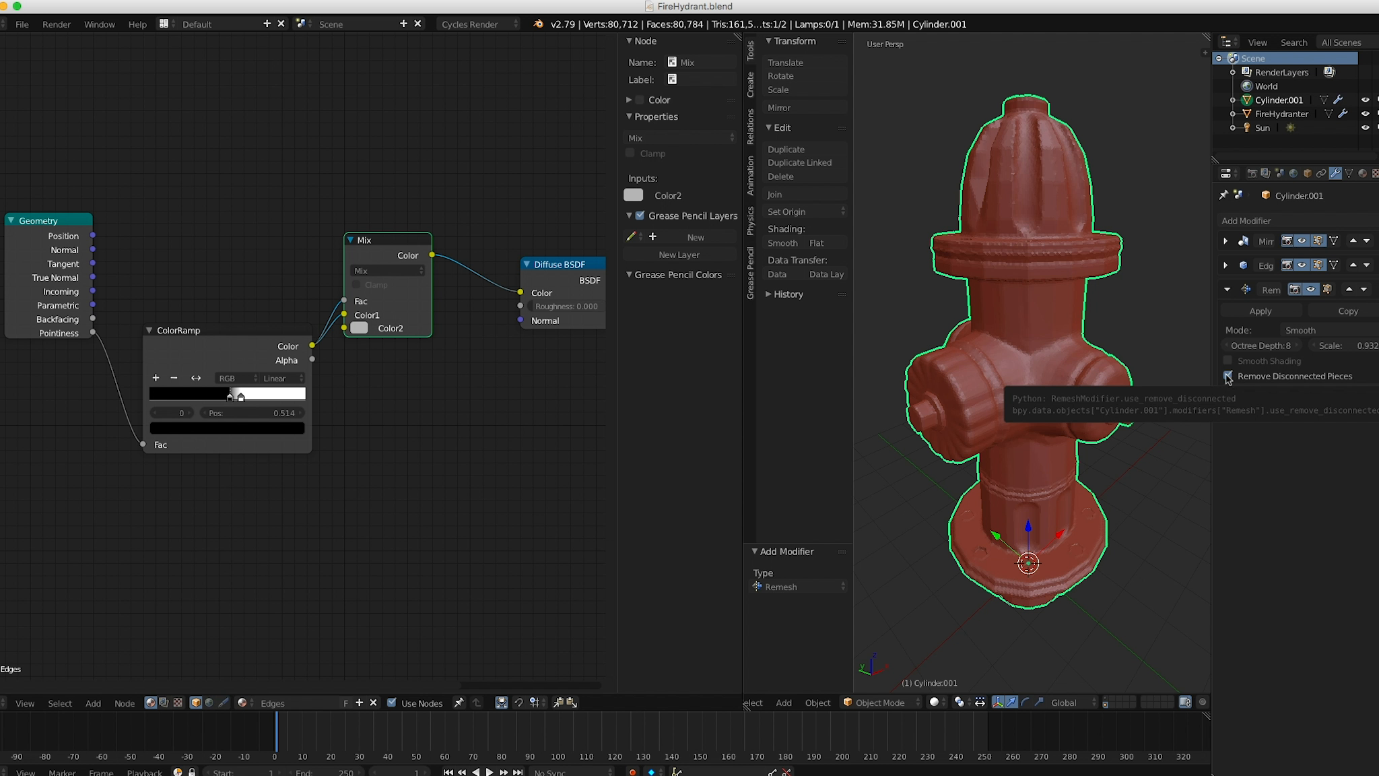
# Disable Remove Disconnected Pieces and enable Smooth Shading for the Remesh modifier.
pyautogui.click(1228, 377)
pyautogui.click(1294, 362)
pyautogui.scroll(2, 1068, 289)
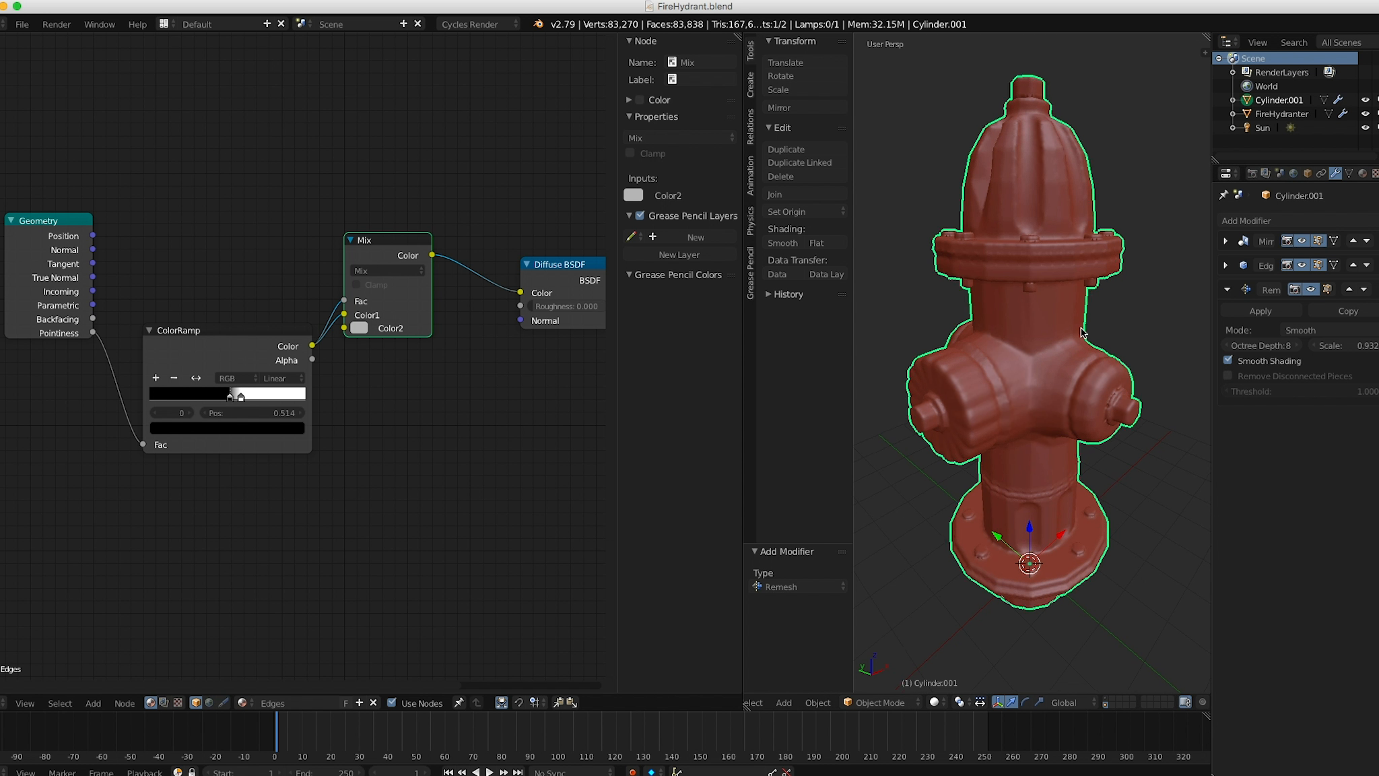
pyautogui.keyDown('shift'); pyautogui.moveTo(1068, 289); pyautogui.dragTo(1070, 302, button='middle'); pyautogui.keyUp('shift')
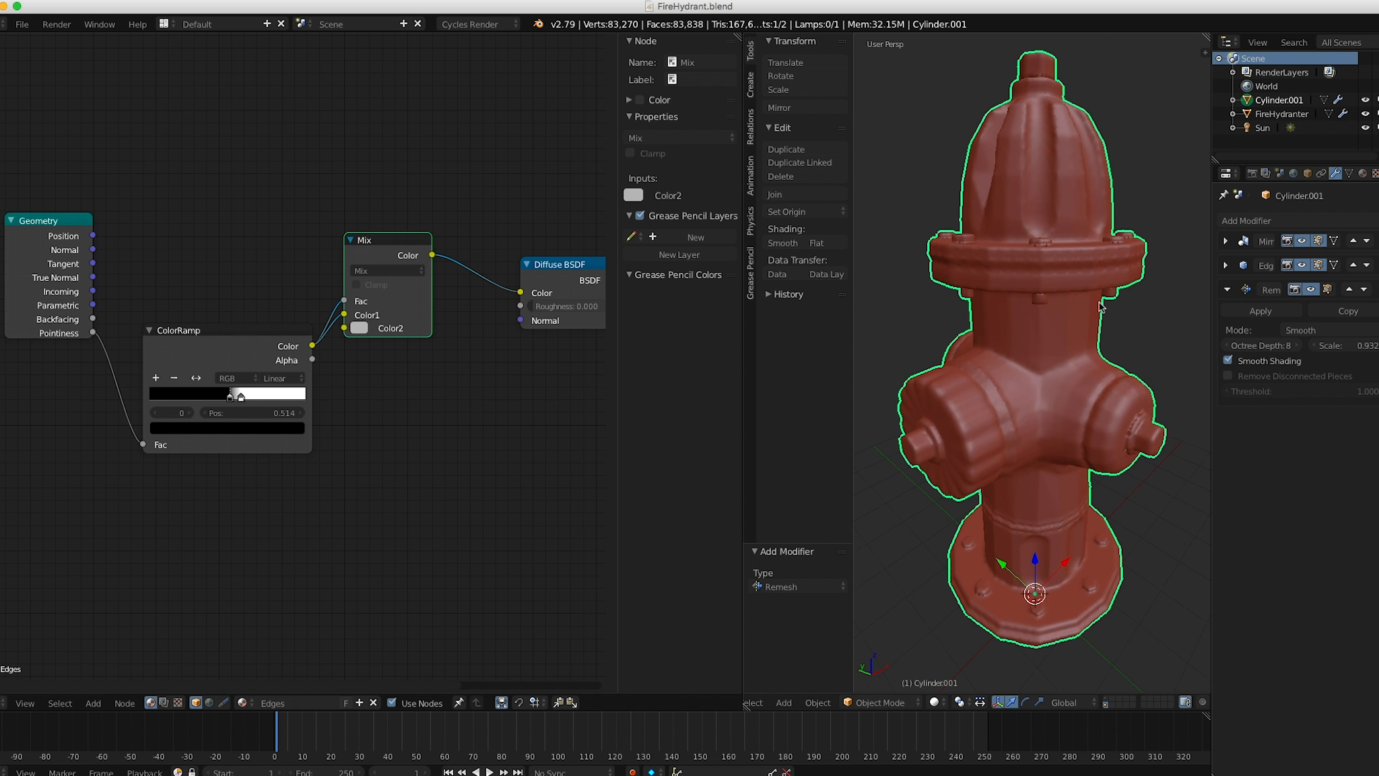
# Set the Remesh octree depth to 9 and compare the remeshed hydrant with its original mesh in Edit Mode.
pyautogui.click(1298, 346)
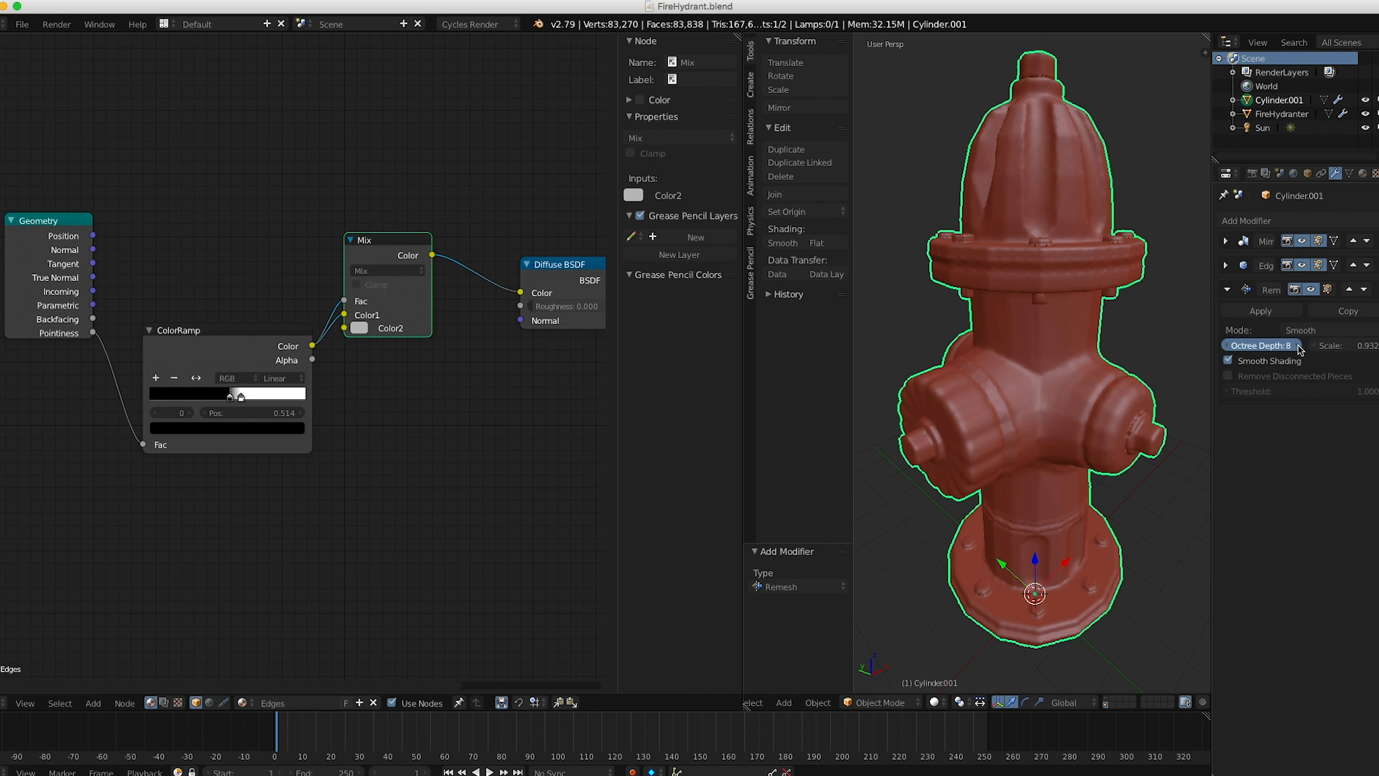
pyautogui.moveTo(1066, 249); pyautogui.dragTo(1025, 291, button='middle')
pyautogui.press('Tab')
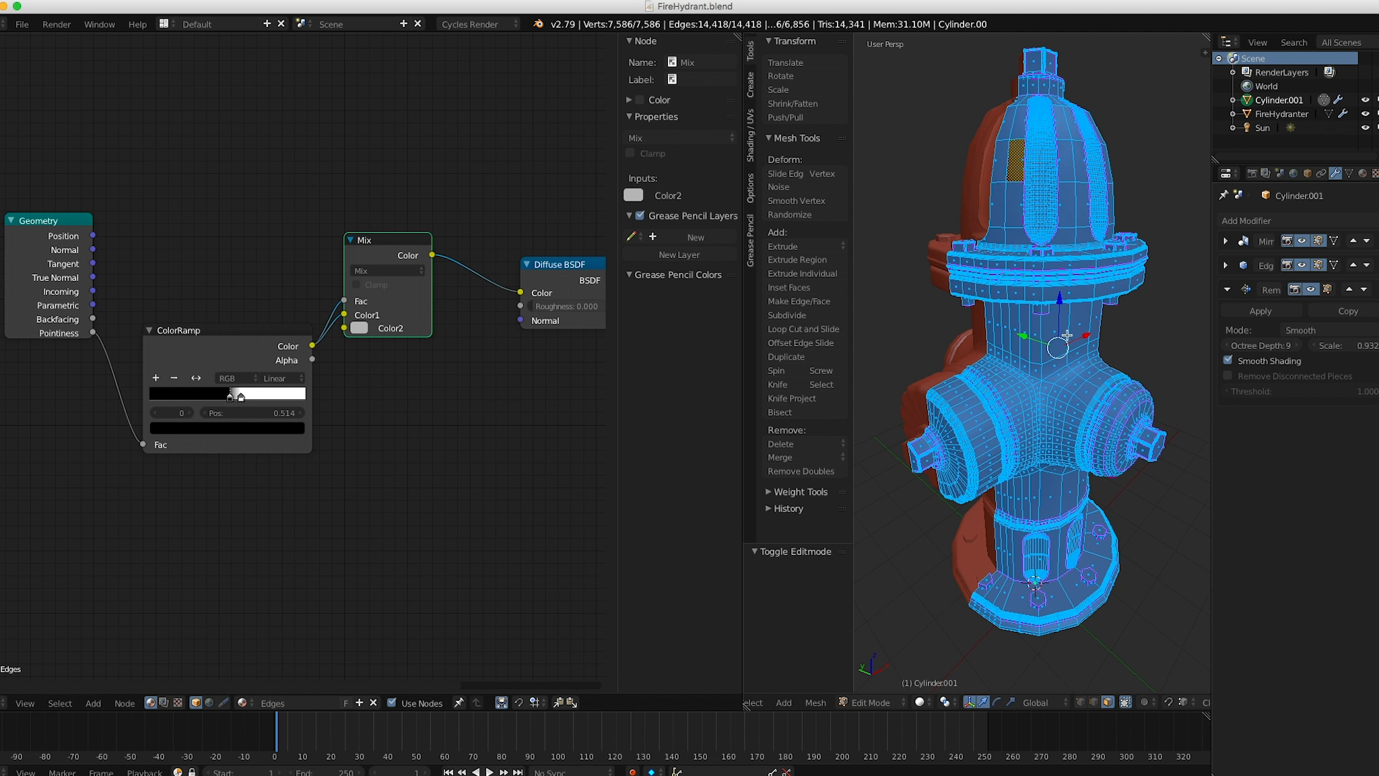
pyautogui.moveTo(1066, 335); pyautogui.dragTo(1037, 305, button='middle')
pyautogui.press('Tab')
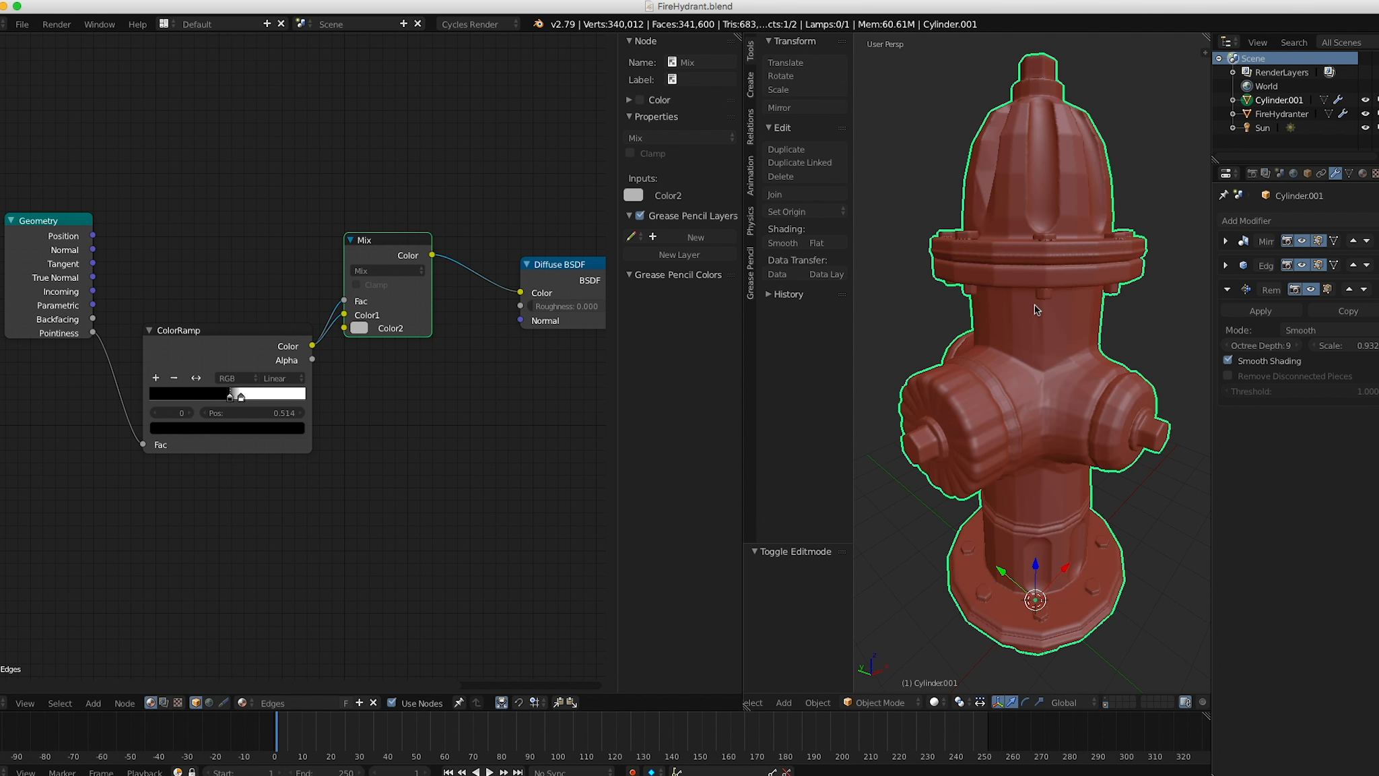
pyautogui.moveTo(1052, 368); pyautogui.dragTo(1090, 229, button='middle')
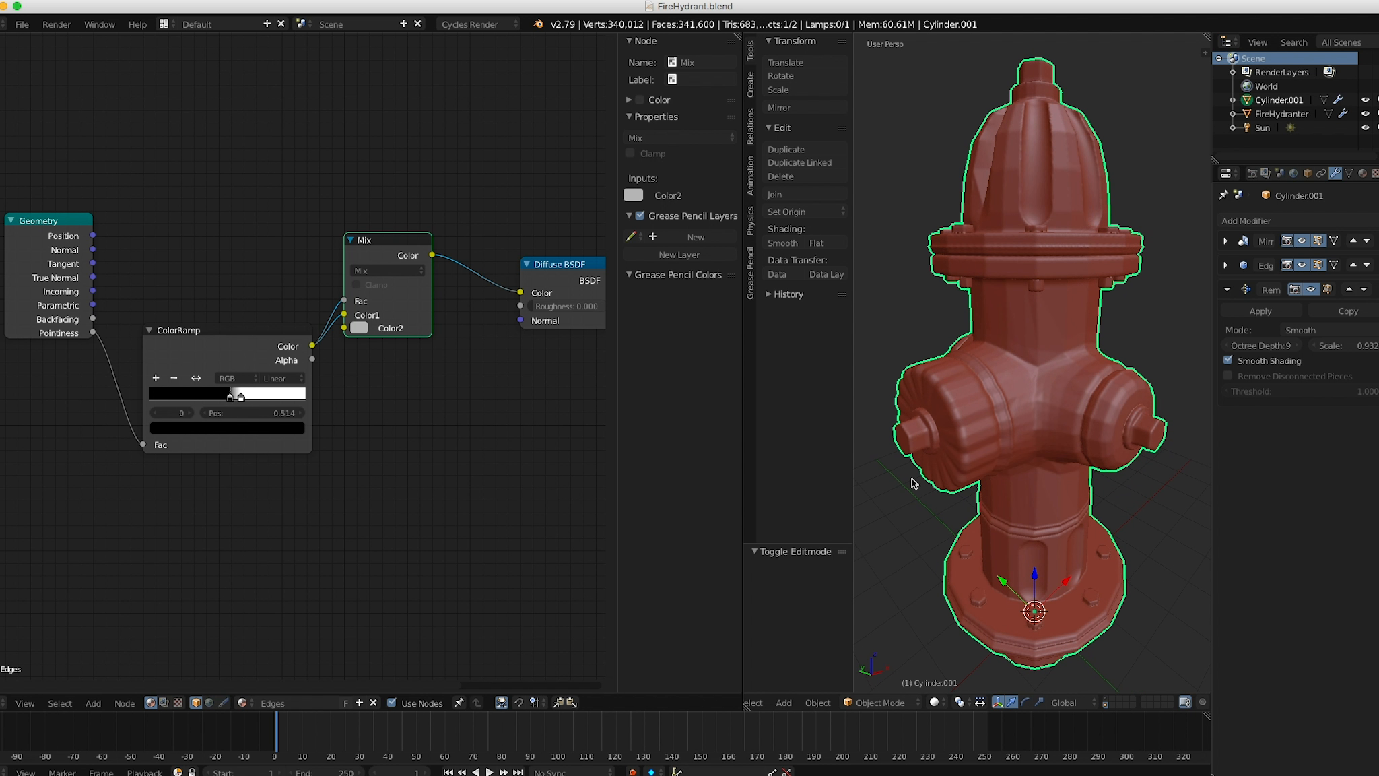
pyautogui.moveTo(1021, 369); pyautogui.dragTo(943, 321, button='middle')
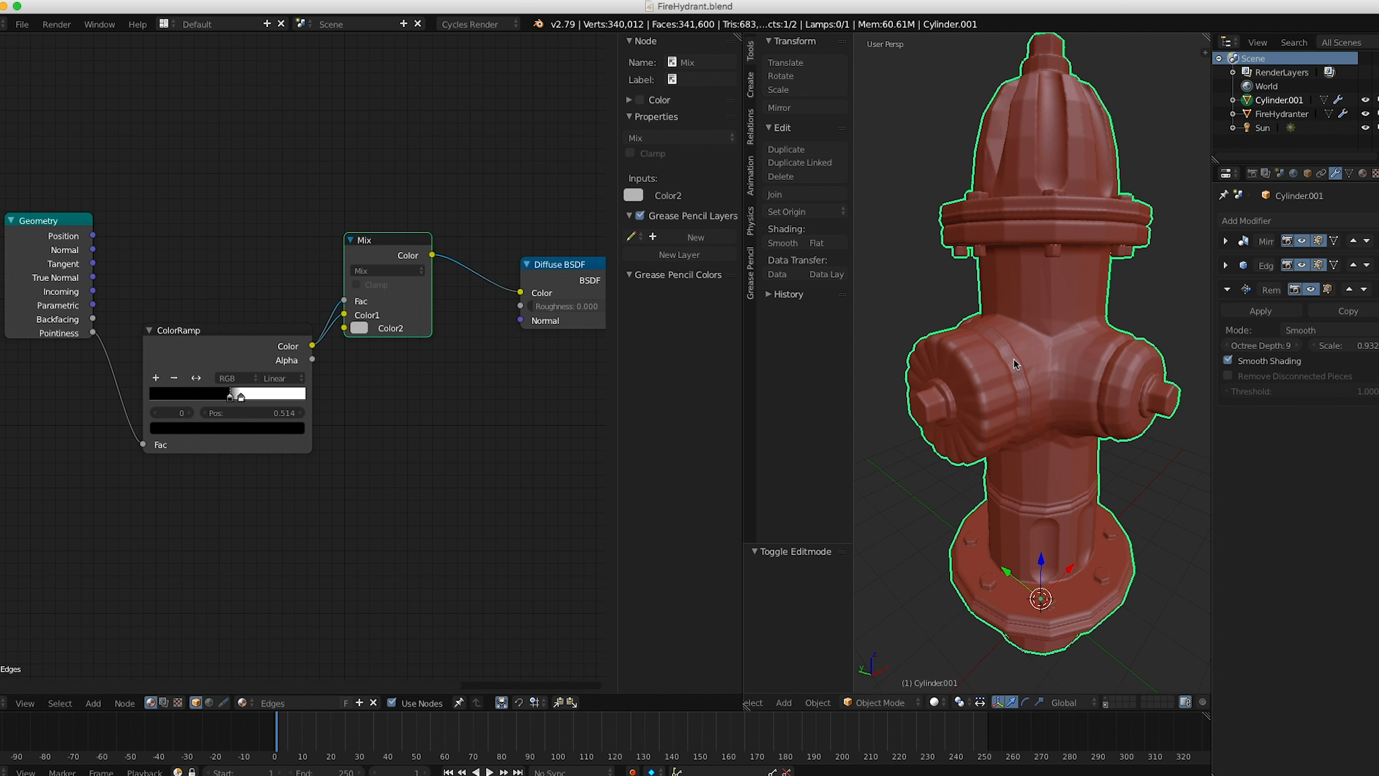
pyautogui.moveTo(1066, 327); pyautogui.dragTo(1088, 312, button='middle')
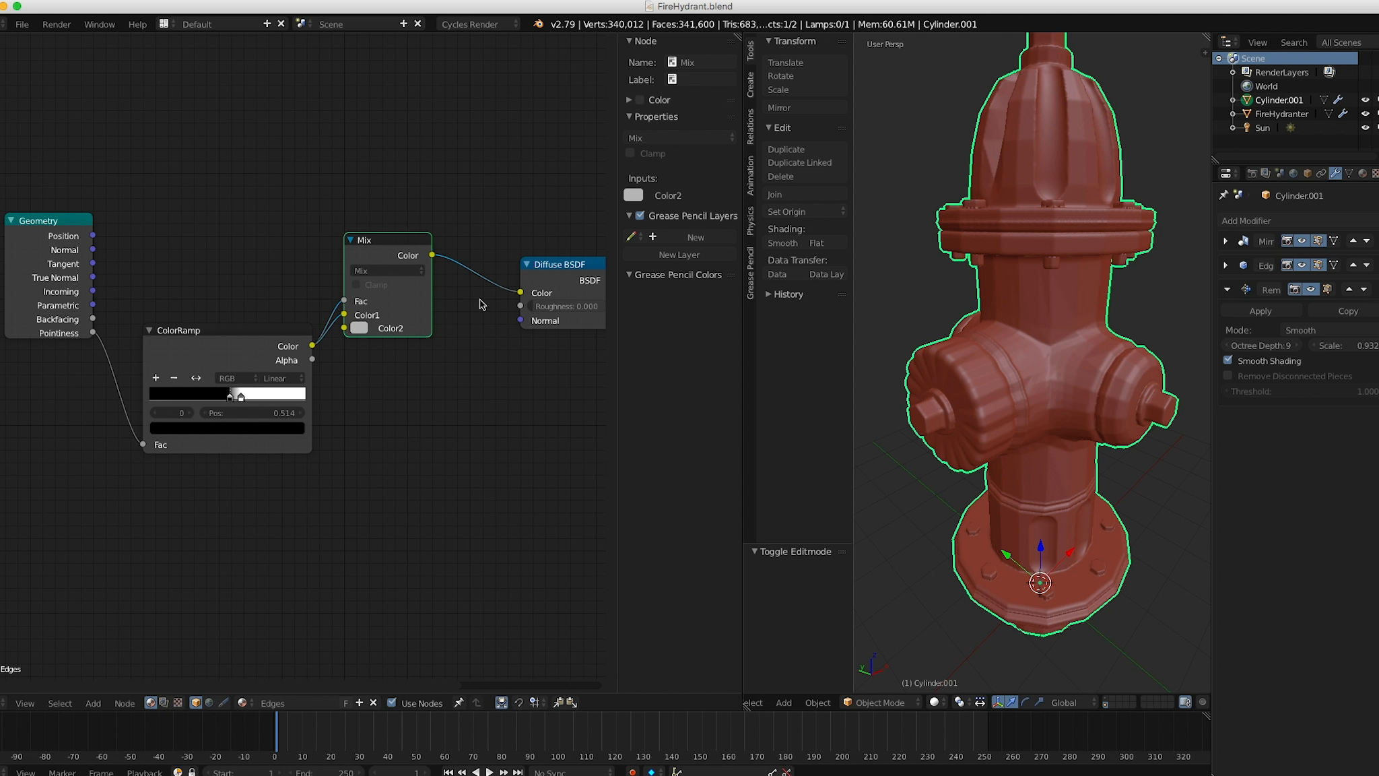
# Preview the Edges material on the remeshed hydrant in Rendered shading and inspect the highlighted edges.
pyautogui.moveTo(498, 317); pyautogui.dragTo(438, 319, button='middle')
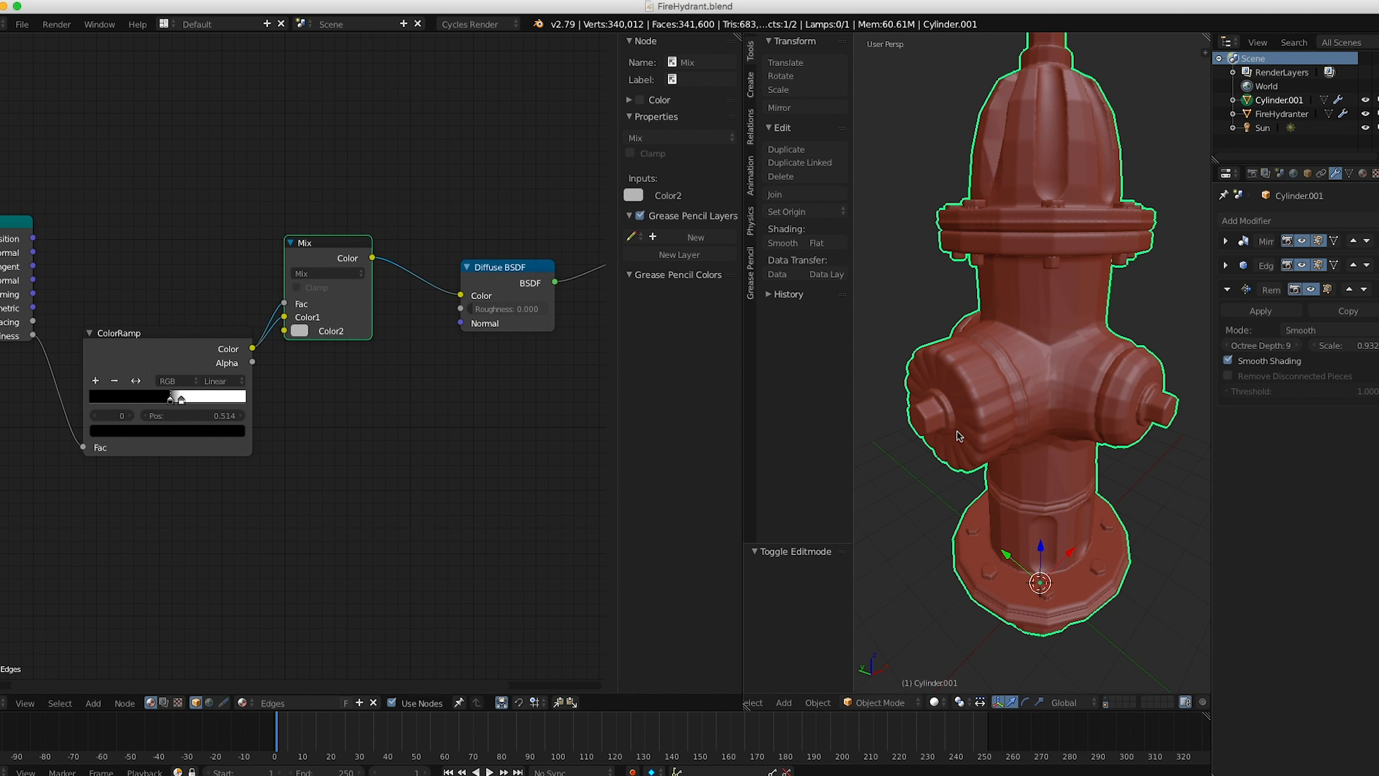
pyautogui.hotkey('shift', 'z')
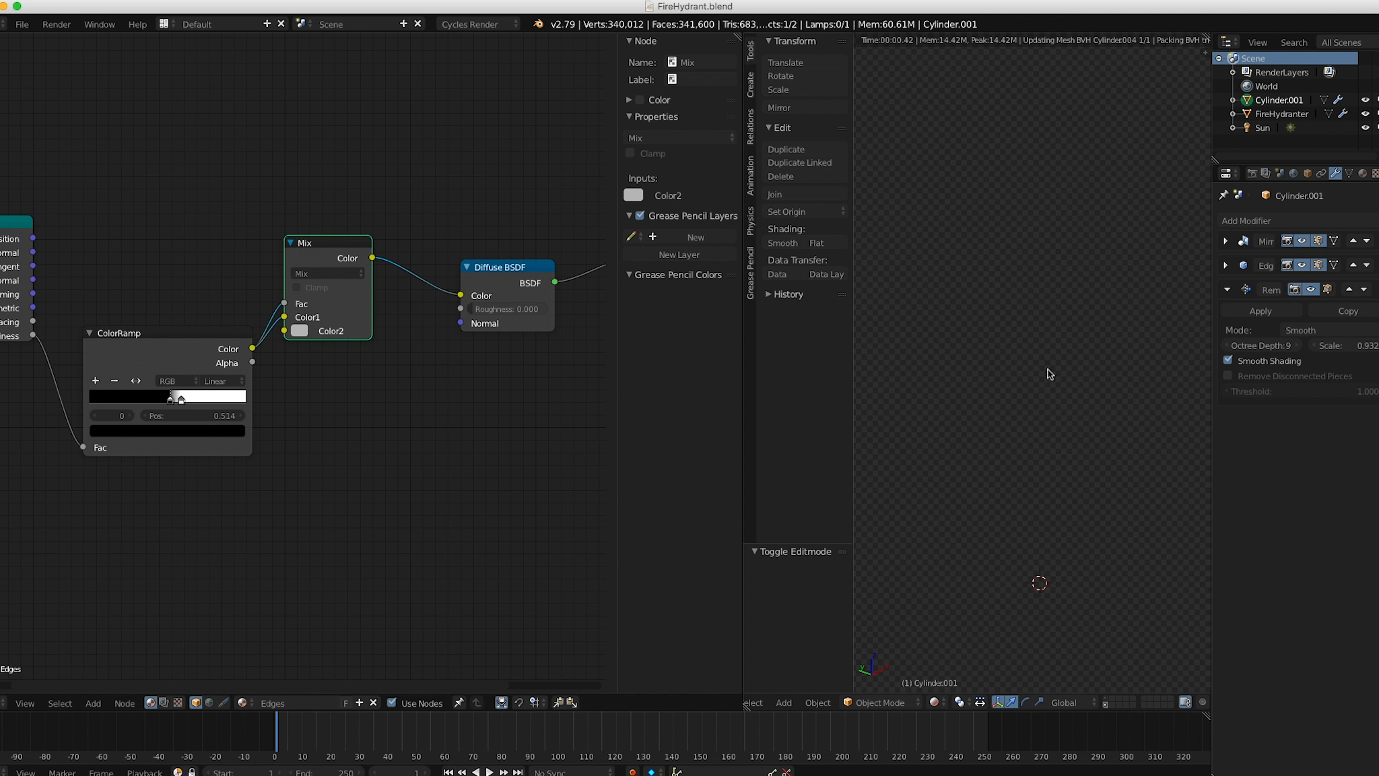
pyautogui.moveTo(1057, 314)
pyautogui.mouseDown(button='middle')
pyautogui.moveTo(1070, 347)
pyautogui.moveTo(990, 488)
pyautogui.mouseUp(button='middle')
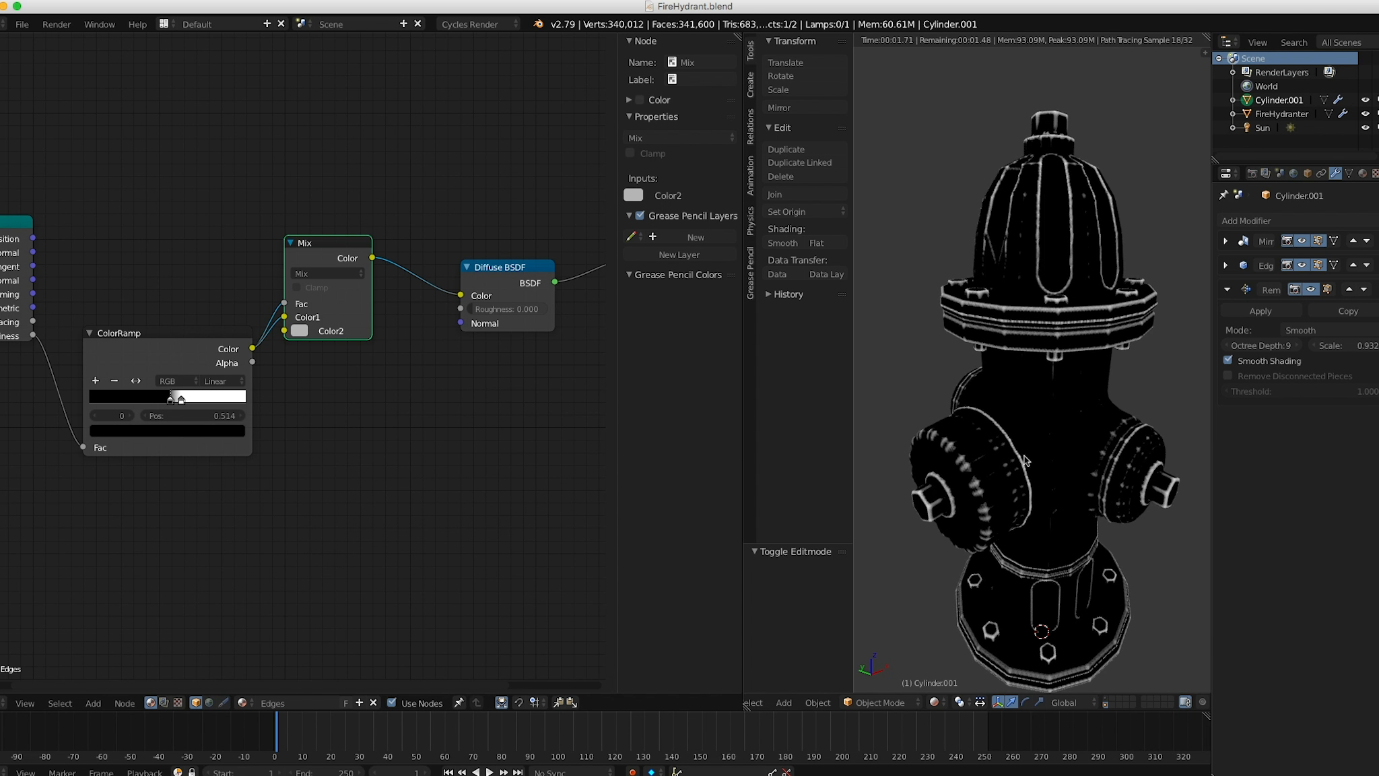
pyautogui.moveTo(1092, 353); pyautogui.dragTo(993, 338, button='middle')
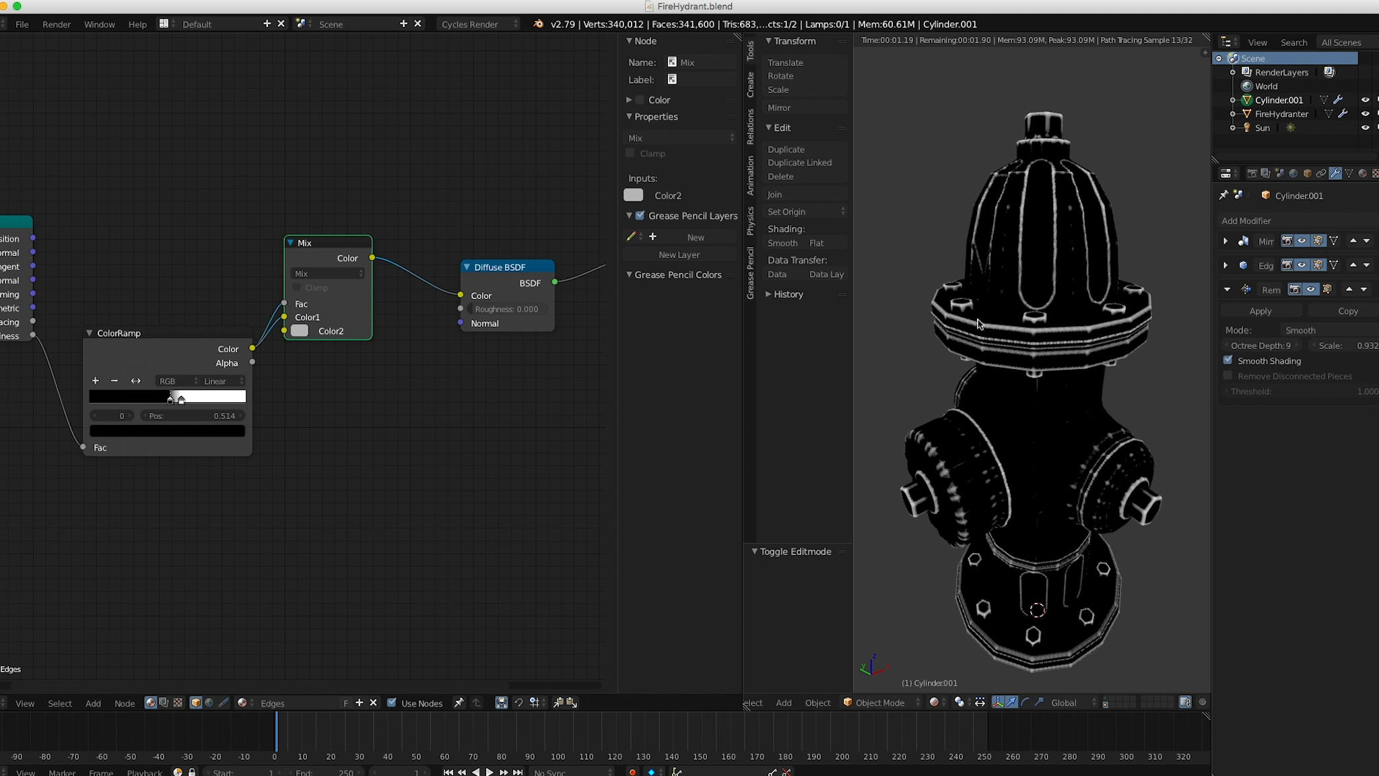
pyautogui.scroll(2, 979, 316)
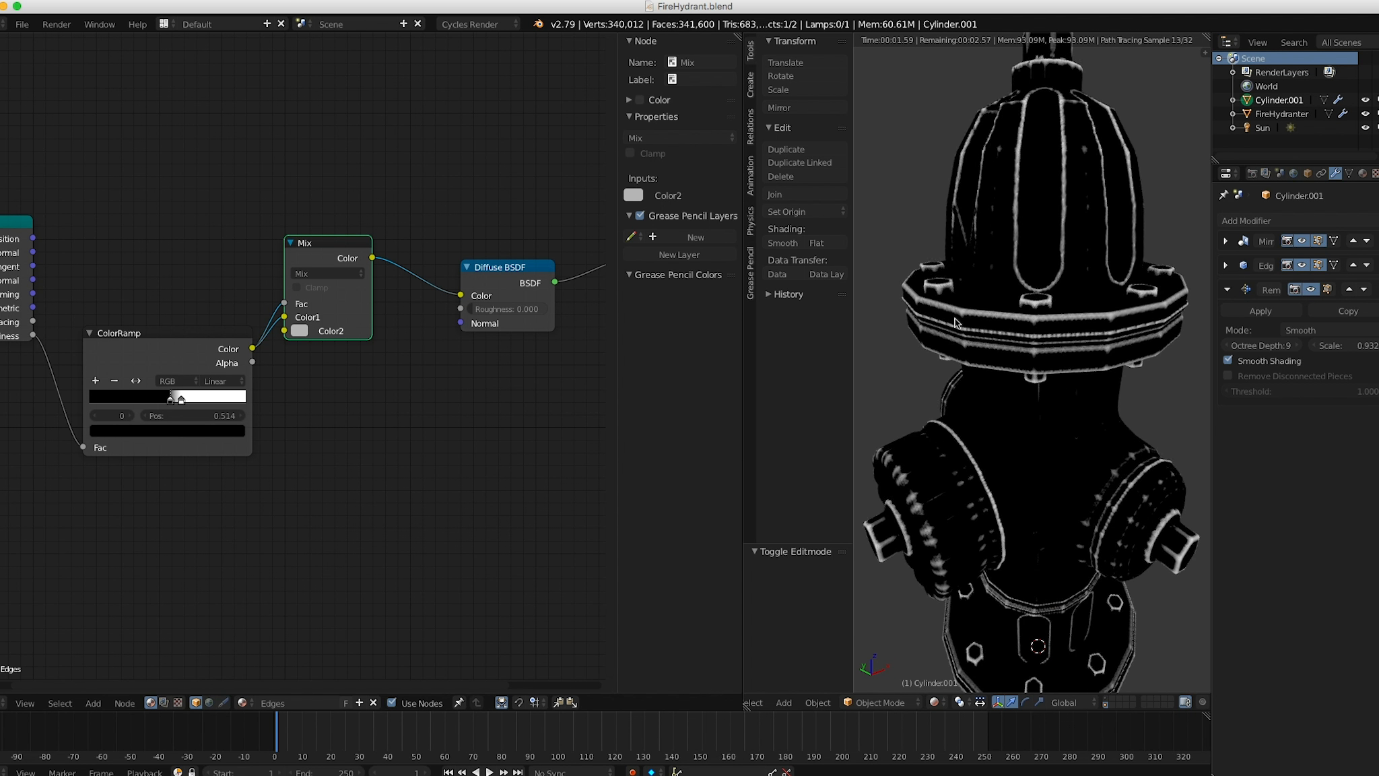
# Set the ColorRamp's white stop to position 0.578 and check the edge highlights over the whole hydrant.
pyautogui.scroll(3, 323, 423)
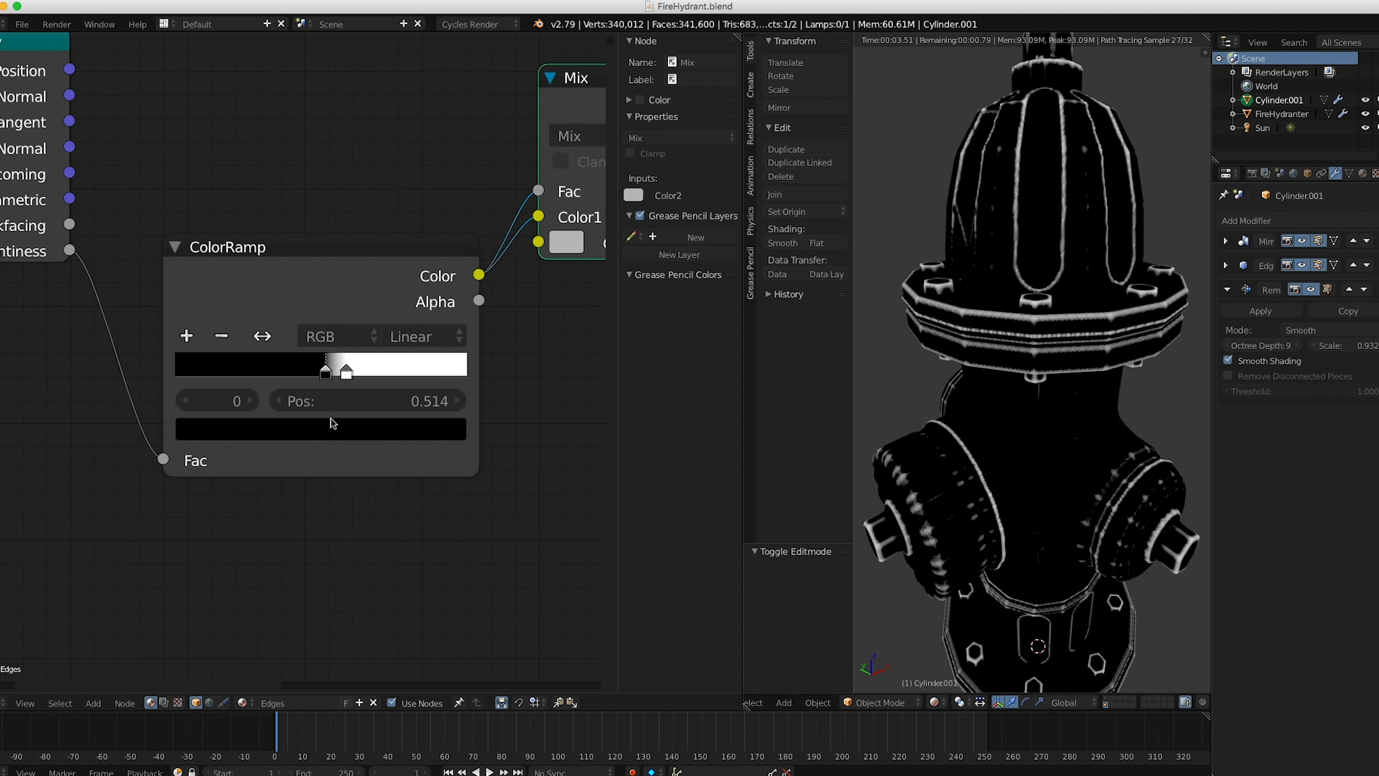
pyautogui.moveTo(325, 370); pyautogui.dragTo(344, 370)
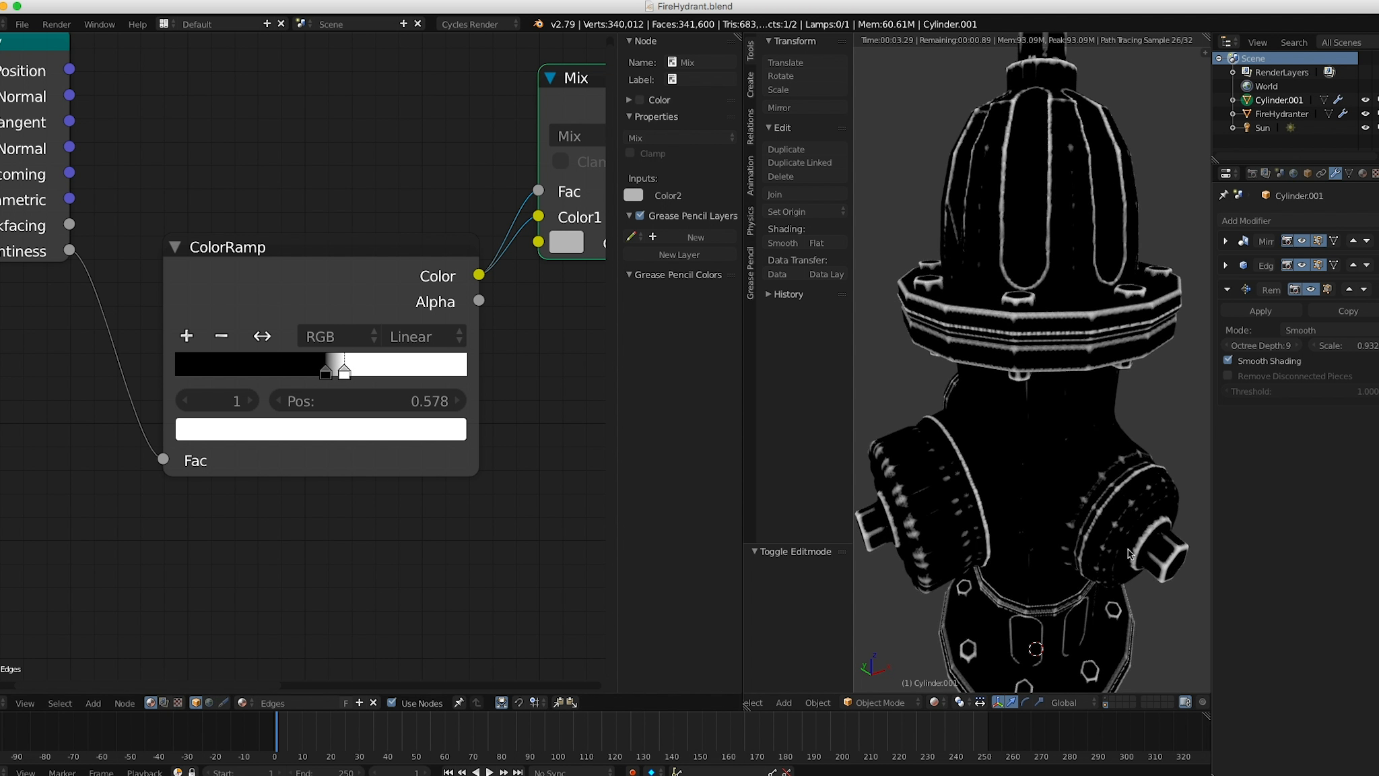
pyautogui.moveTo(1052, 378); pyautogui.dragTo(1060, 363, button='middle')
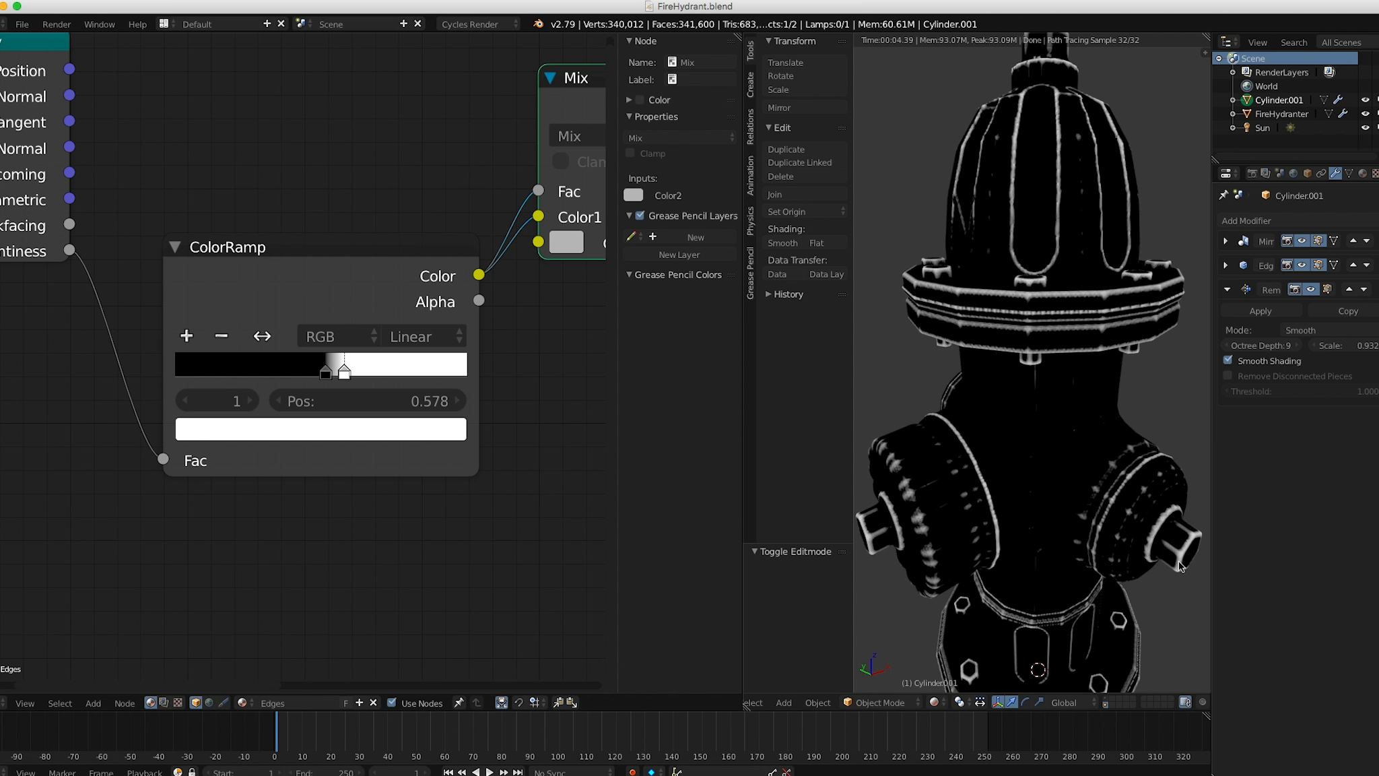
pyautogui.scroll(-1, 1039, 413)
pyautogui.keyDown('shift'); pyautogui.moveTo(1040, 476); pyautogui.dragTo(1039, 400, button='middle'); pyautogui.keyUp('shift')
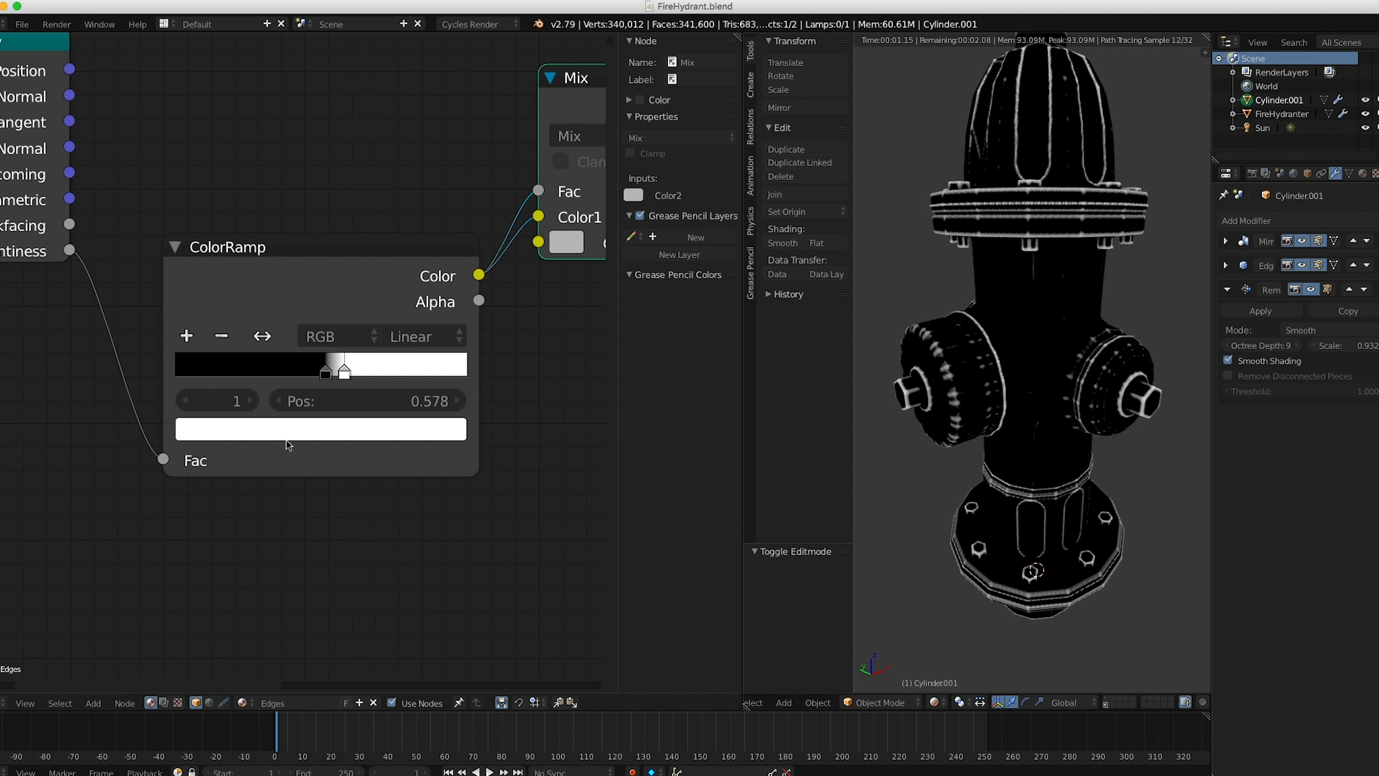
pyautogui.keyDown('shift'); pyautogui.moveTo(1012, 277); pyautogui.dragTo(1019, 289, button='middle'); pyautogui.keyUp('shift')
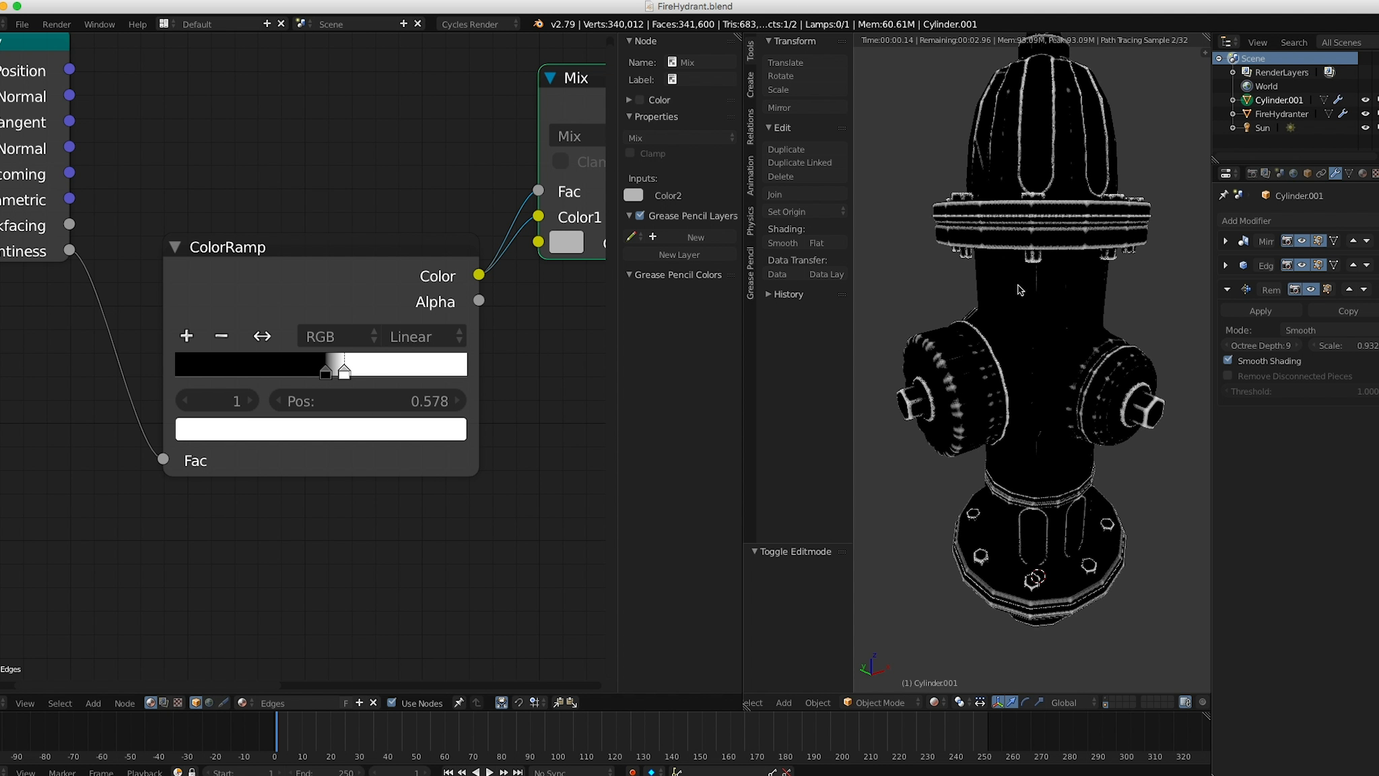
# Return the 3D view to Solid shading and frame the whole high-poly hydrant.
pyautogui.press('z')
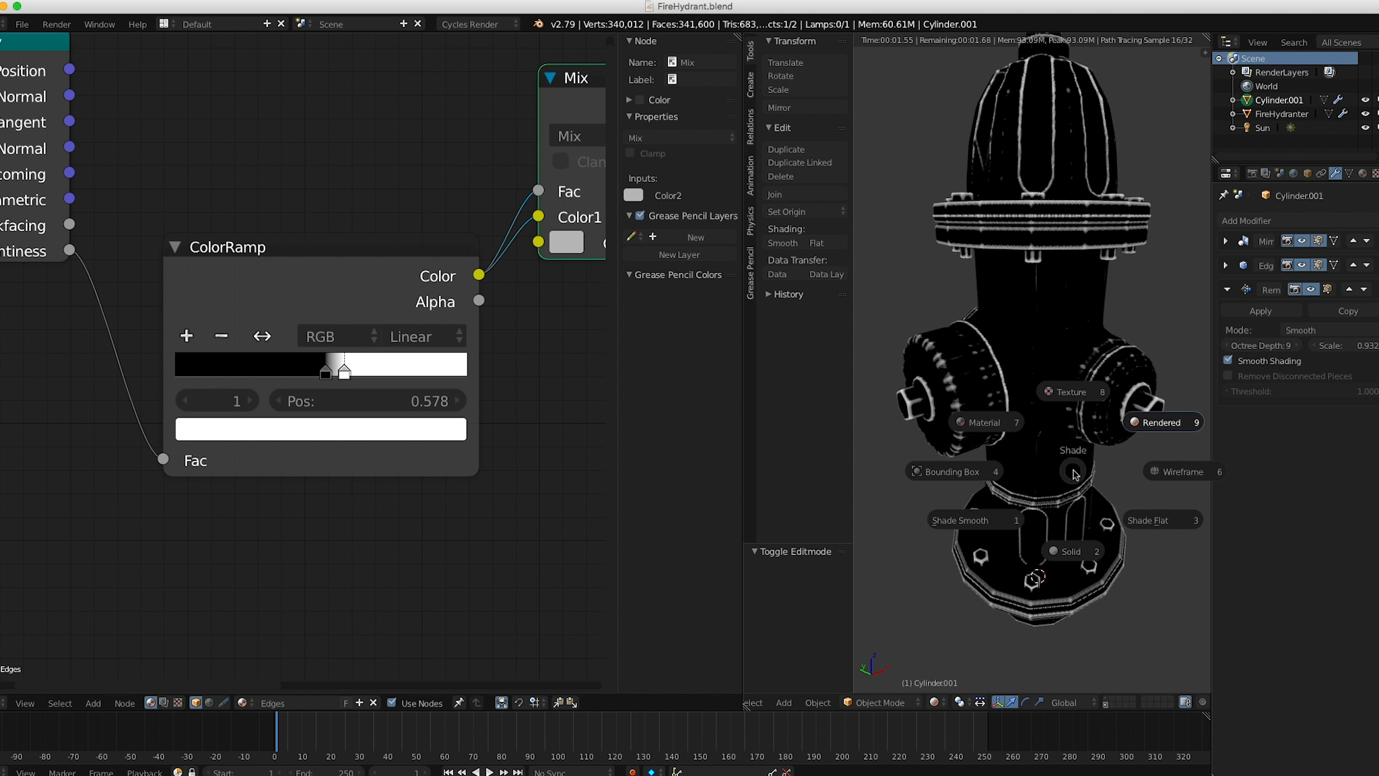
pyautogui.click(1066, 550)
pyautogui.keyDown('shift'); pyautogui.moveTo(1034, 411); pyautogui.dragTo(1038, 436, button='middle'); pyautogui.keyUp('shift')
pyautogui.scroll(-2, 1041, 436)
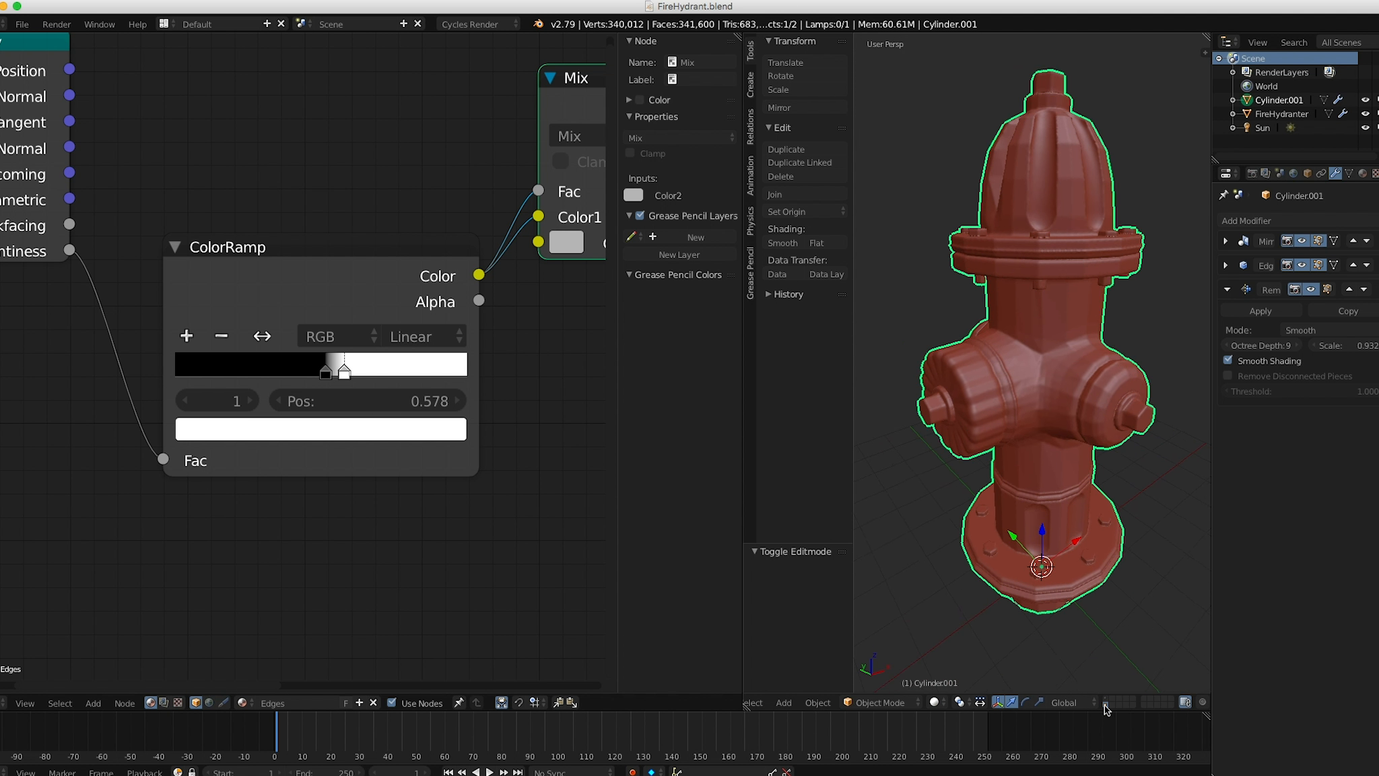
pyautogui.keyDown('shift'); pyautogui.moveTo(1049, 383); pyautogui.dragTo(1063, 387, button='middle'); pyautogui.keyUp('shift')
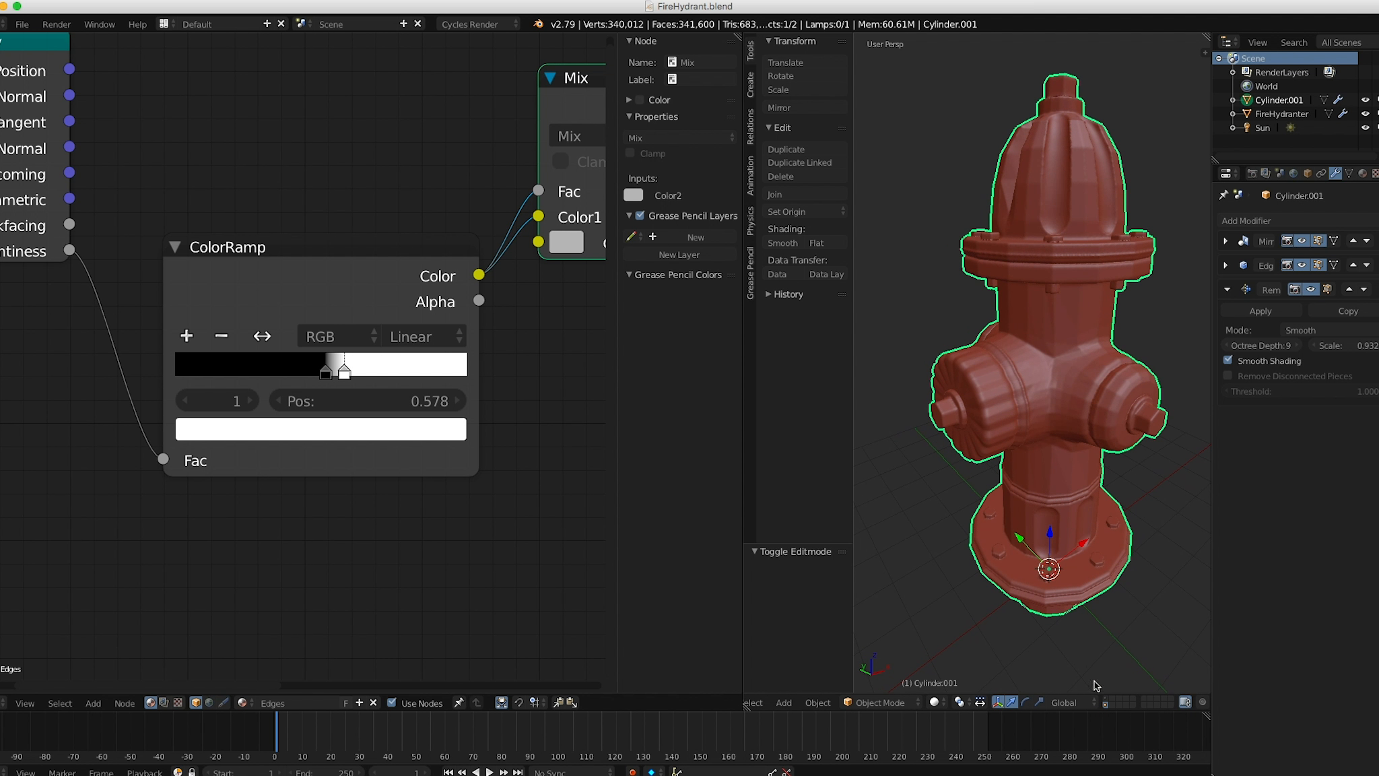
# Select the high-poly hydrant together with the low-poly FireHydranter as the active object, and replace the node editor with the UV/Image Editor.
pyautogui.keyDown('shift'); pyautogui.click(1106, 700); pyautogui.keyUp('shift')
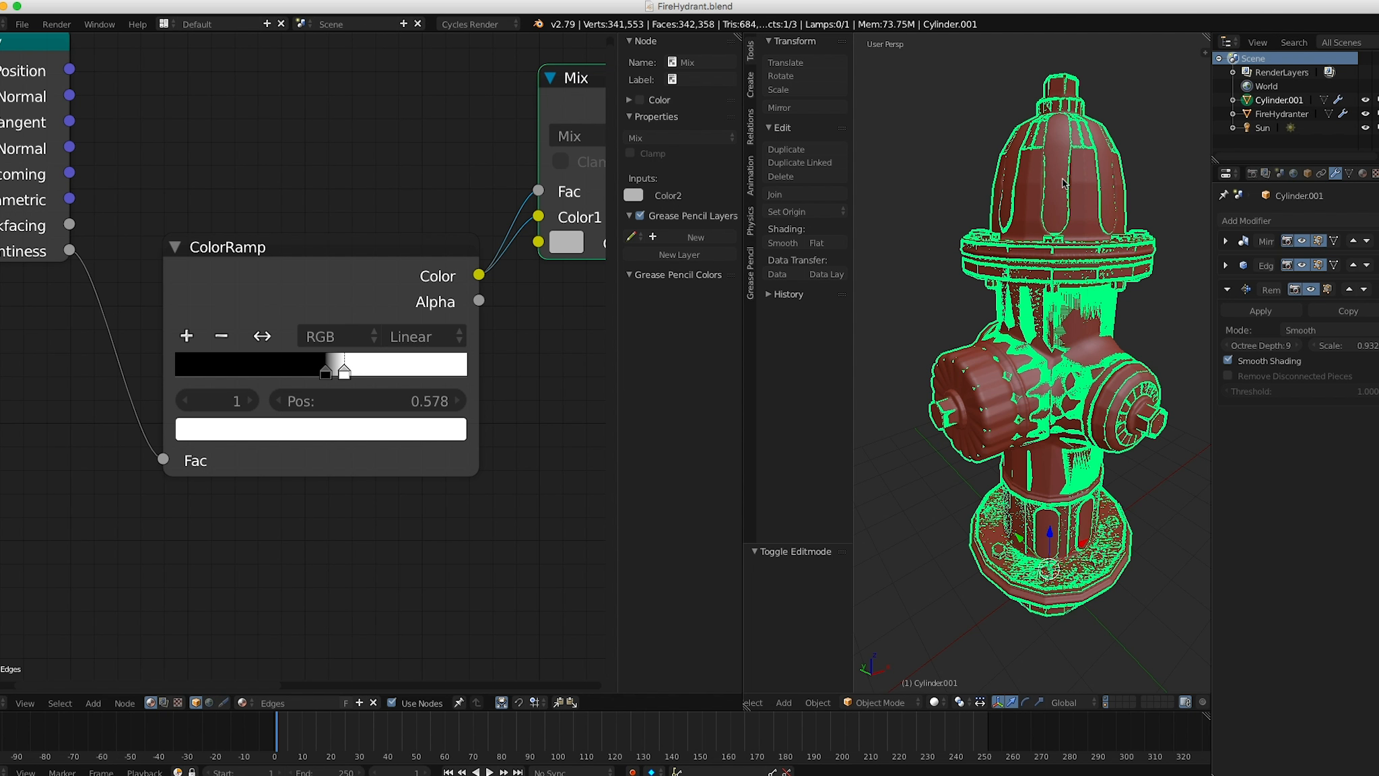
pyautogui.keyDown('shift'); pyautogui.rightClick(1063, 182); pyautogui.keyUp('shift')
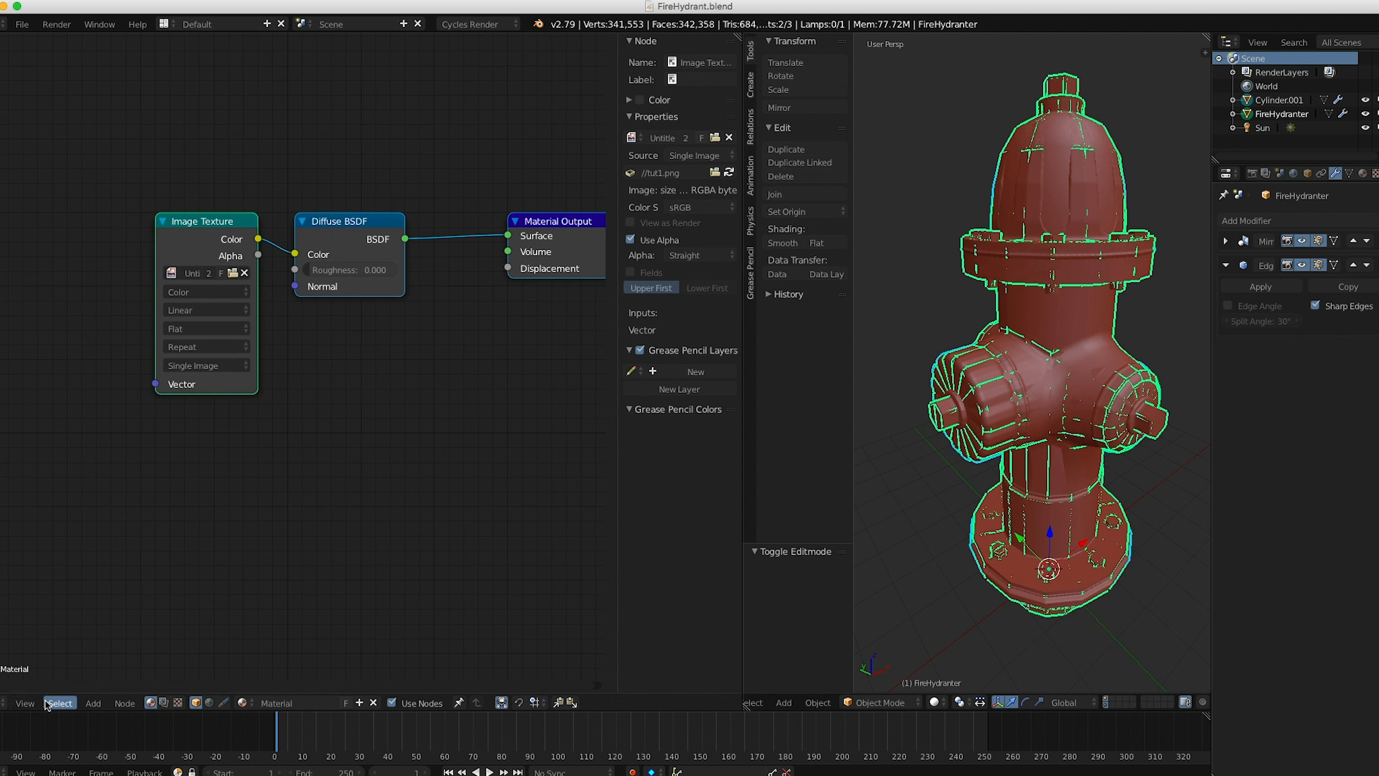
pyautogui.click(5, 702)
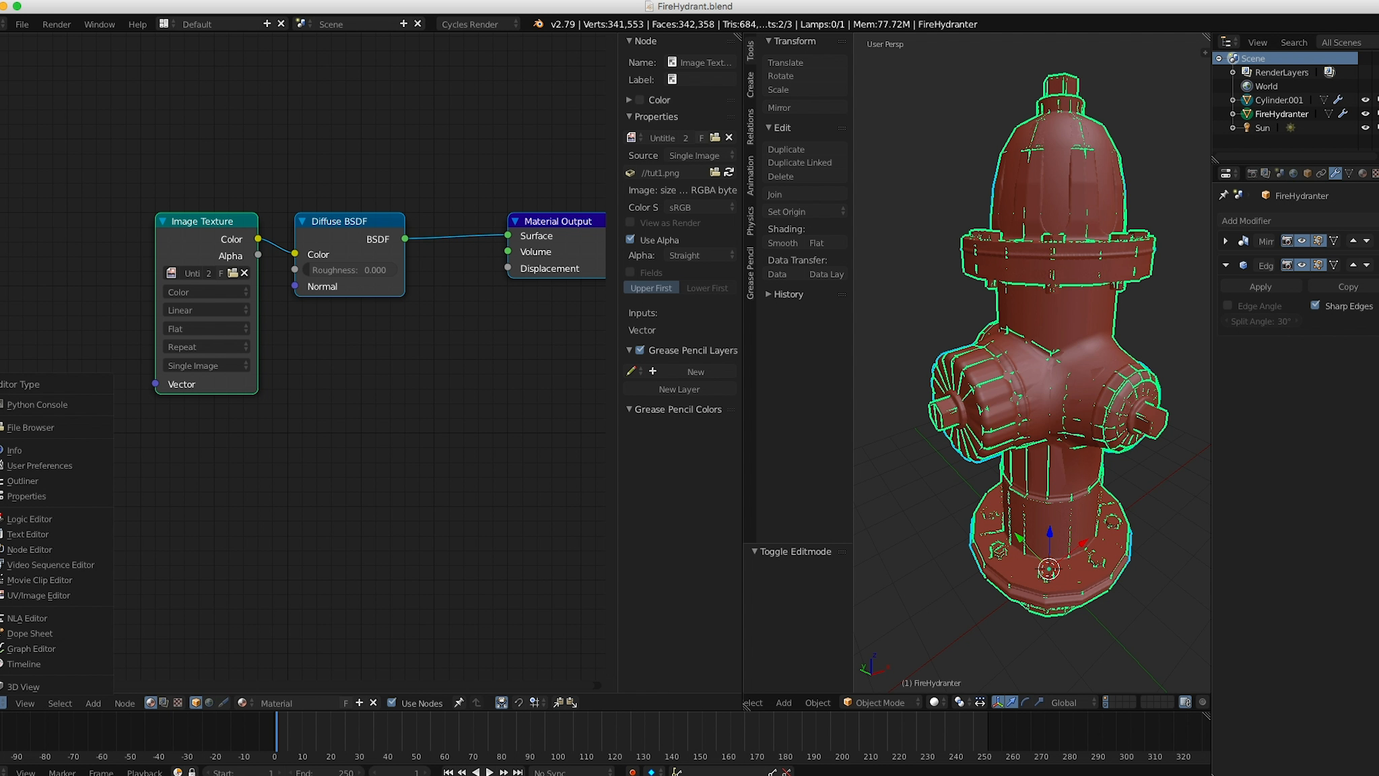
pyautogui.click(59, 598)
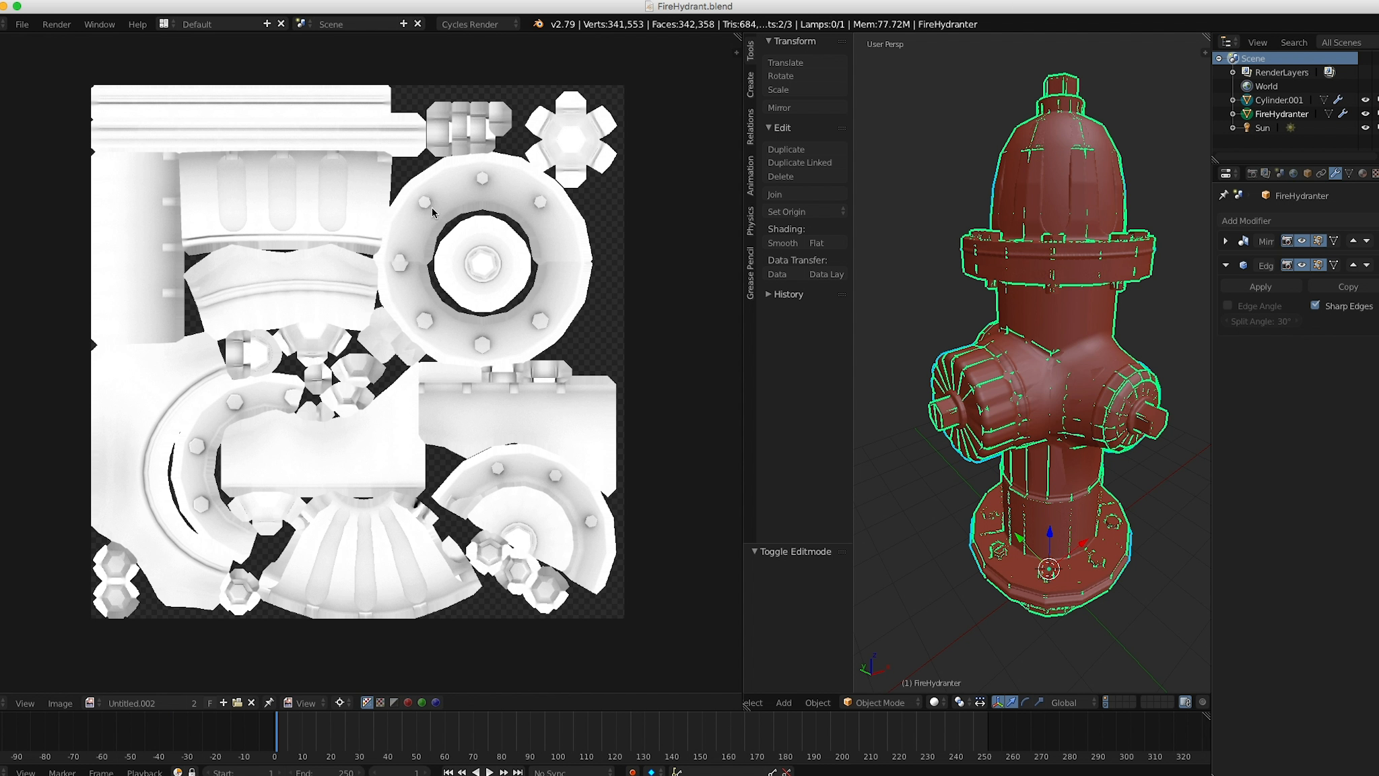
# Bake the high-poly hydrant's edge highlights onto the low-poly model as a Diffuse map, with Color as the only contribution.
pyautogui.click(1253, 174)
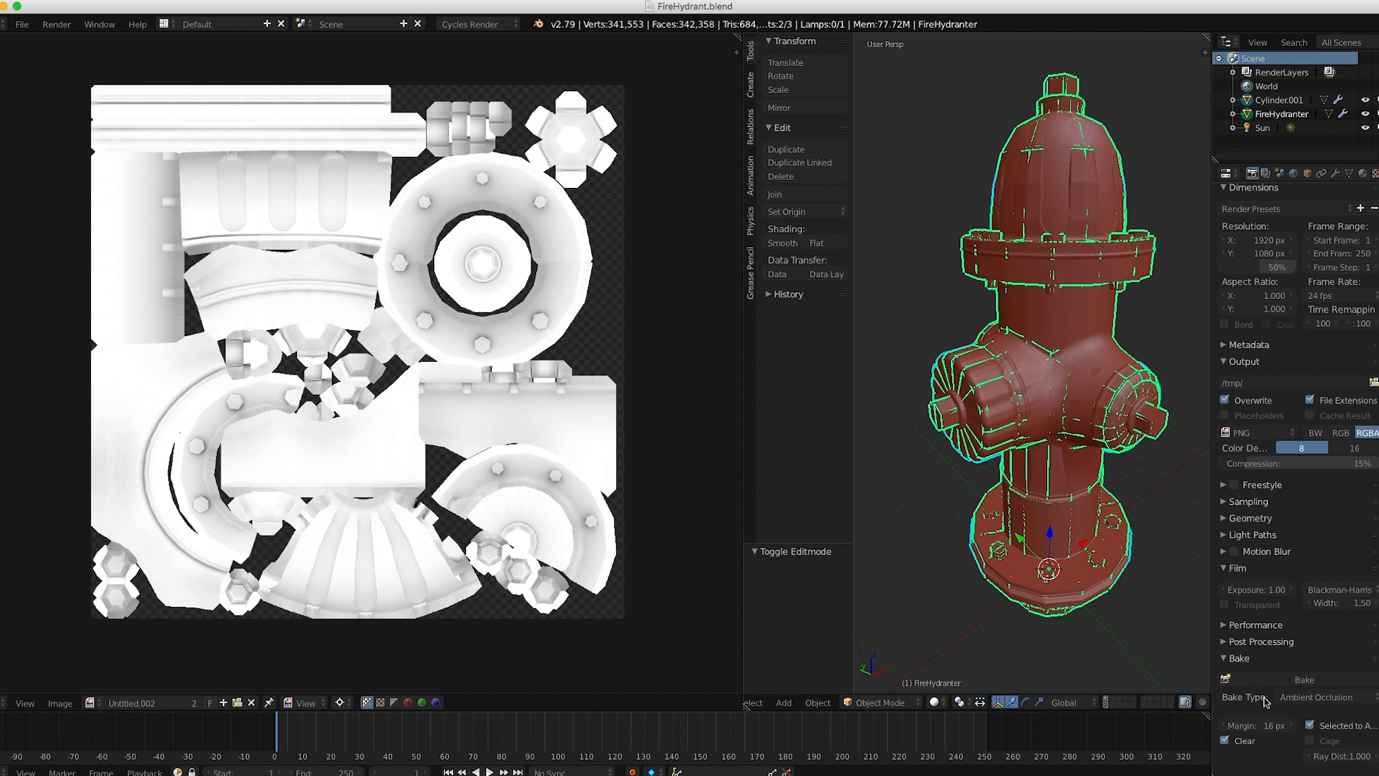
pyautogui.click(1337, 703)
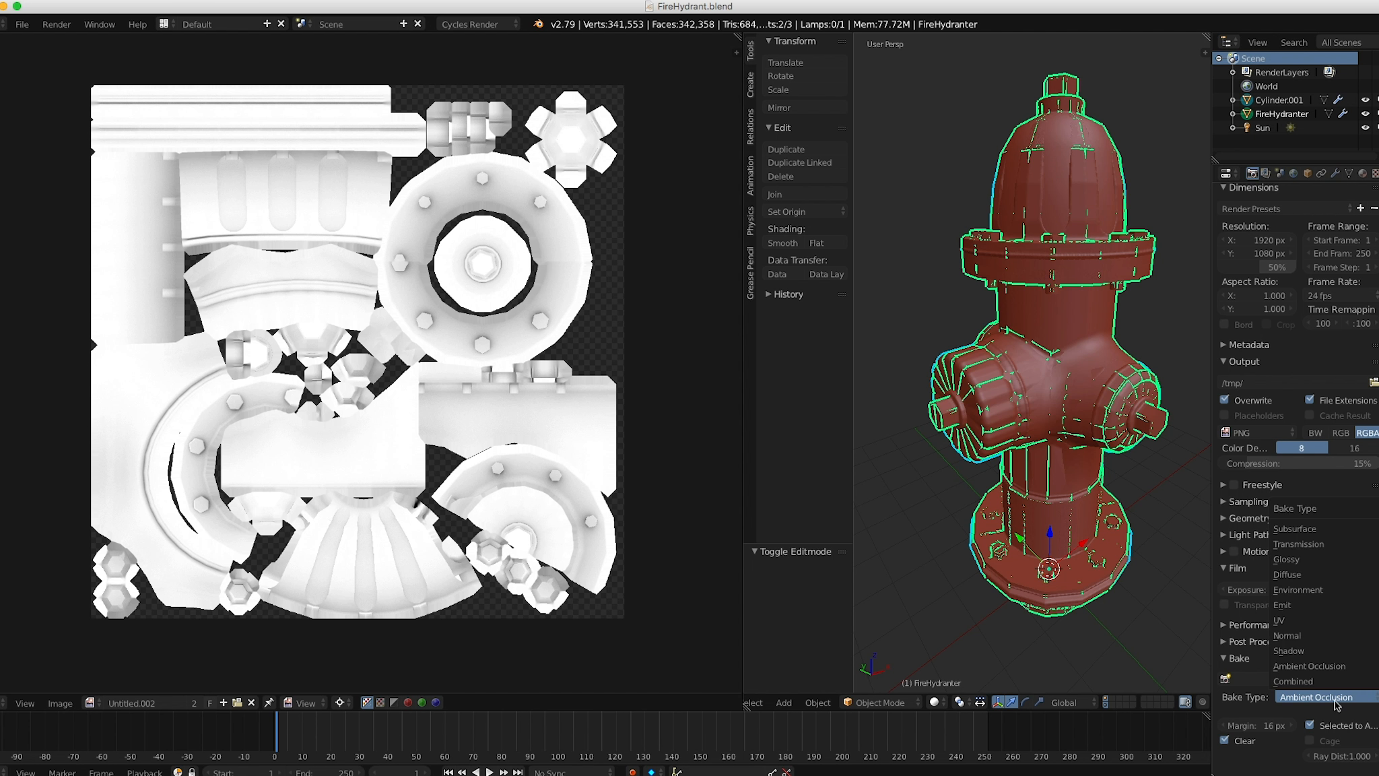
pyautogui.click(1300, 577)
pyautogui.click(1256, 715)
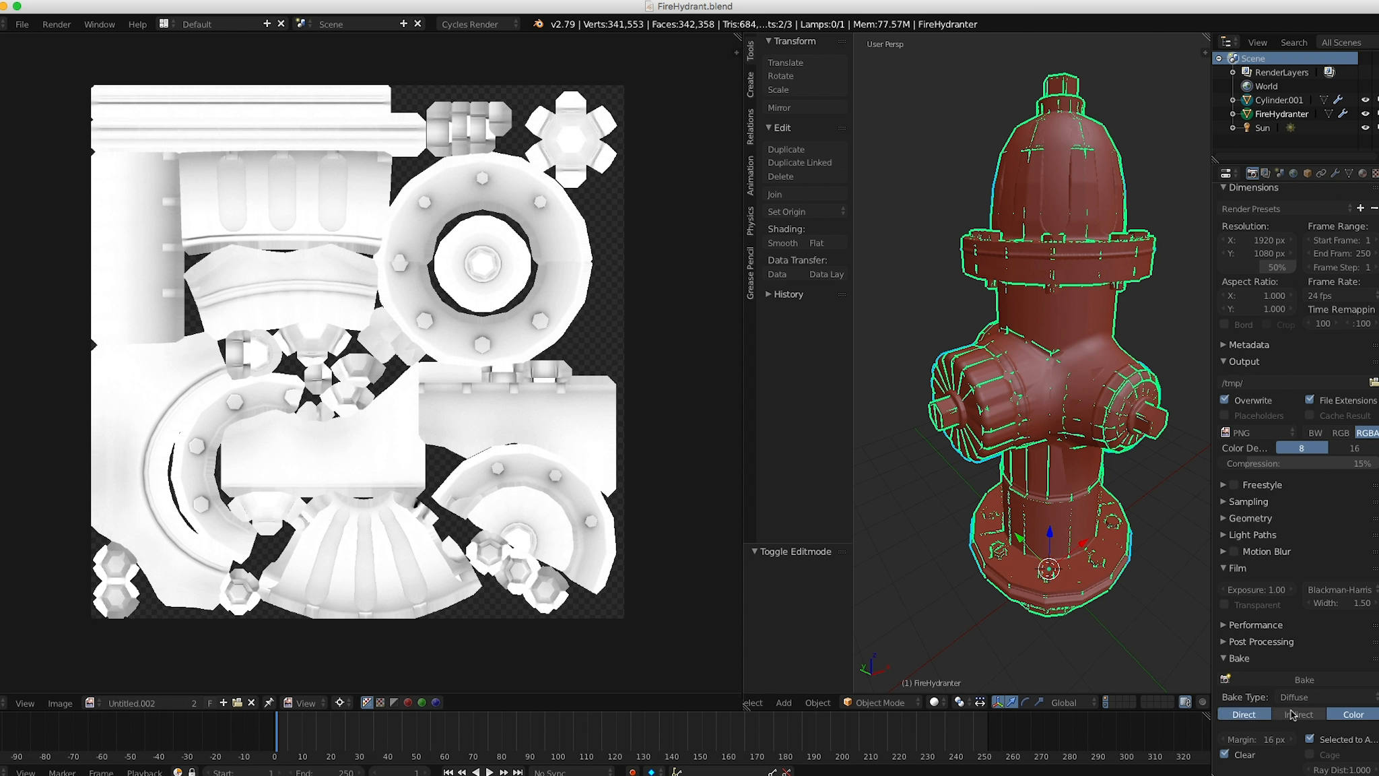
pyautogui.click(1315, 717)
pyautogui.click(1301, 715)
pyautogui.click(1256, 714)
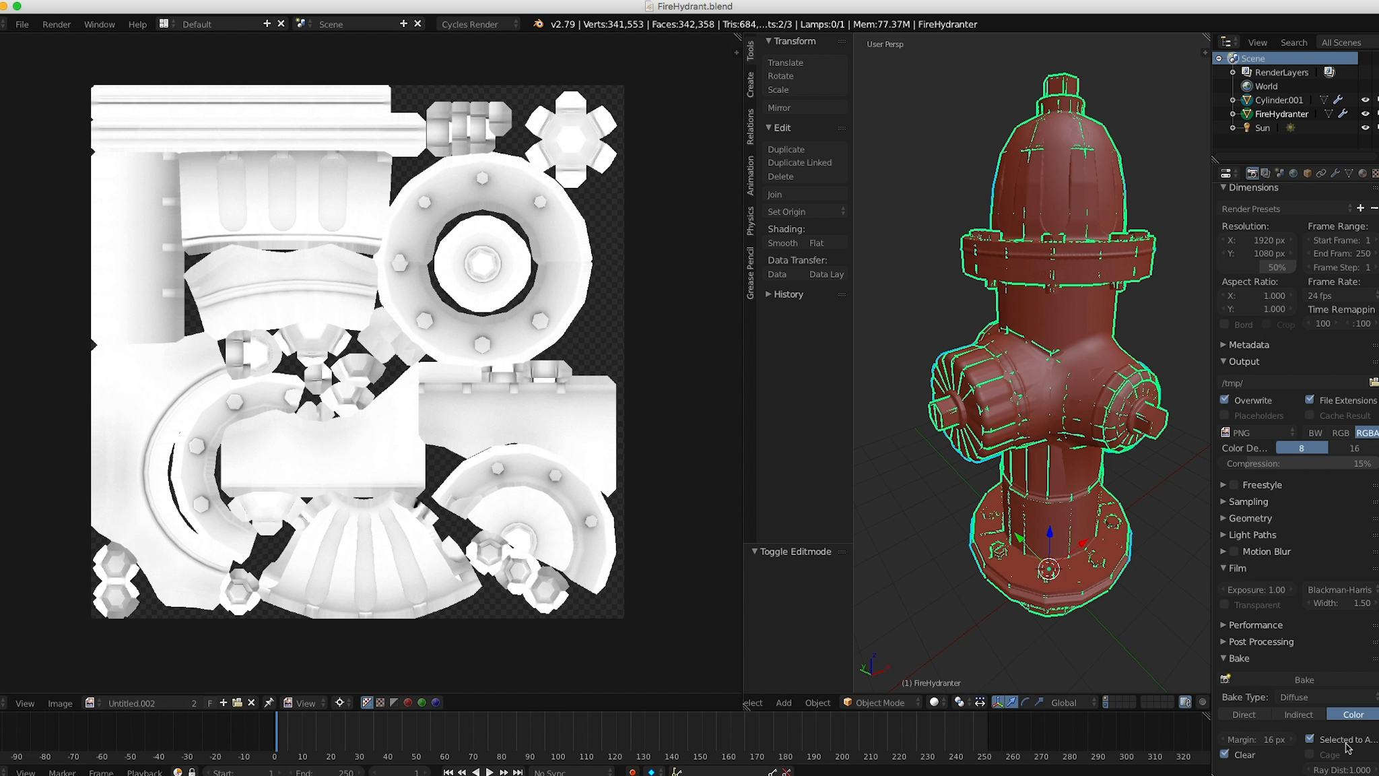
pyautogui.click(1302, 680)
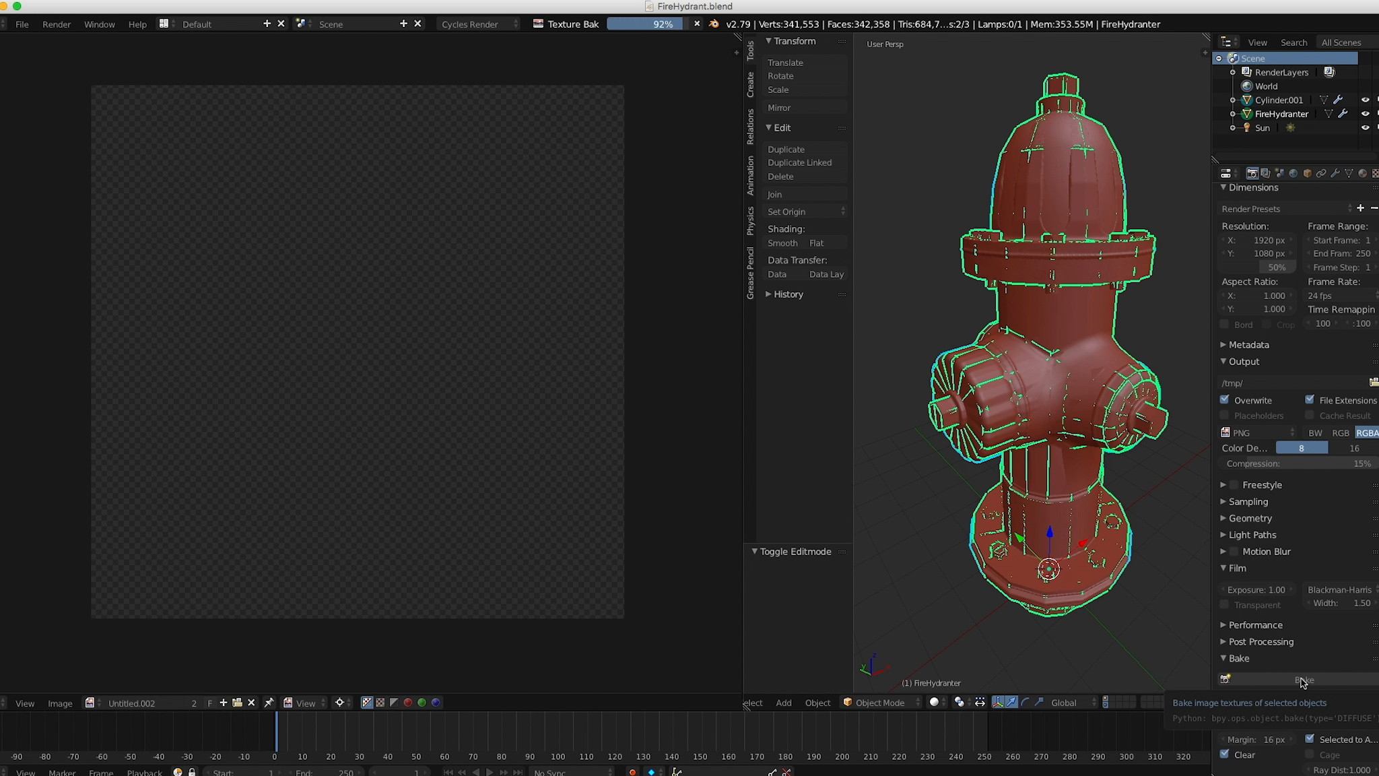
pyautogui.scroll(2, 490, 390)
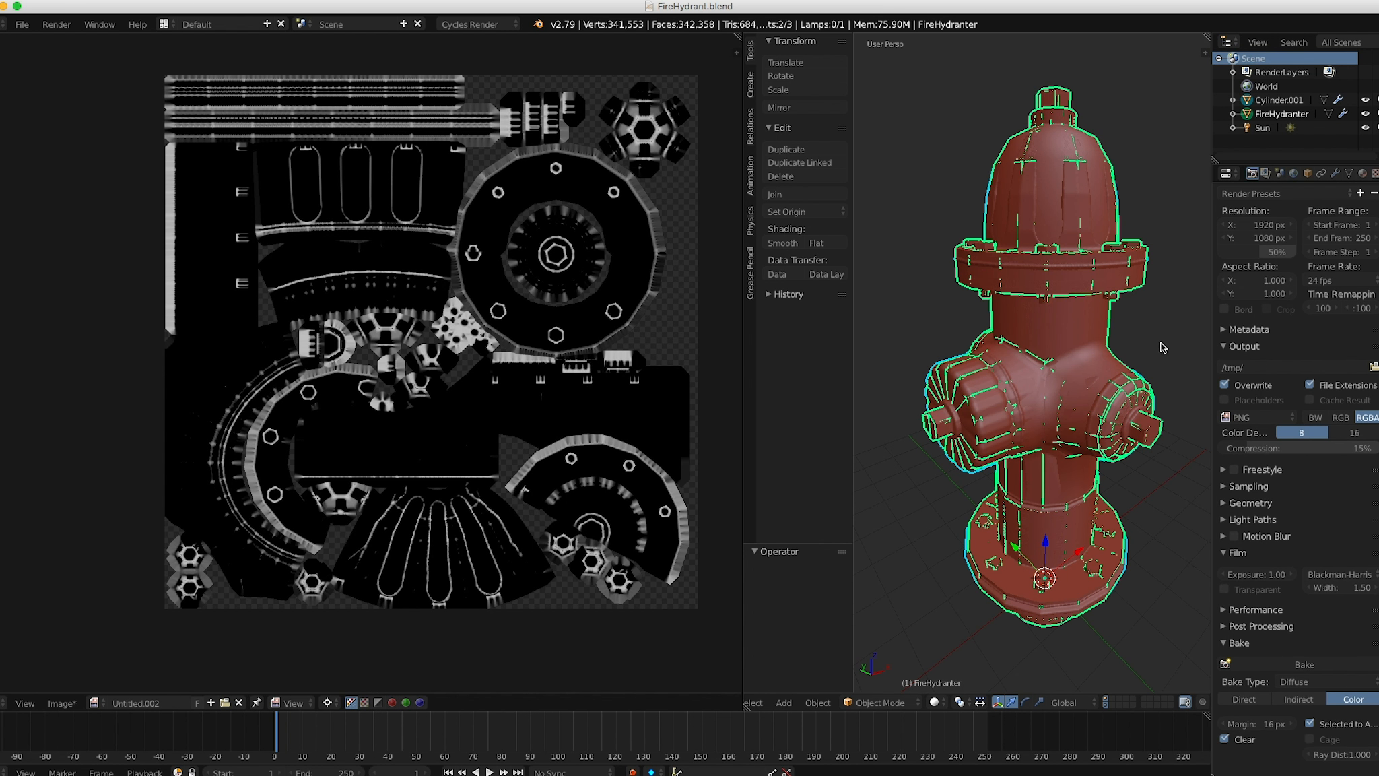
# Isolate the high-poly hydrant and remove its Remesh modifier.
pyautogui.rightClick(1062, 251)
pyautogui.click(1106, 705)
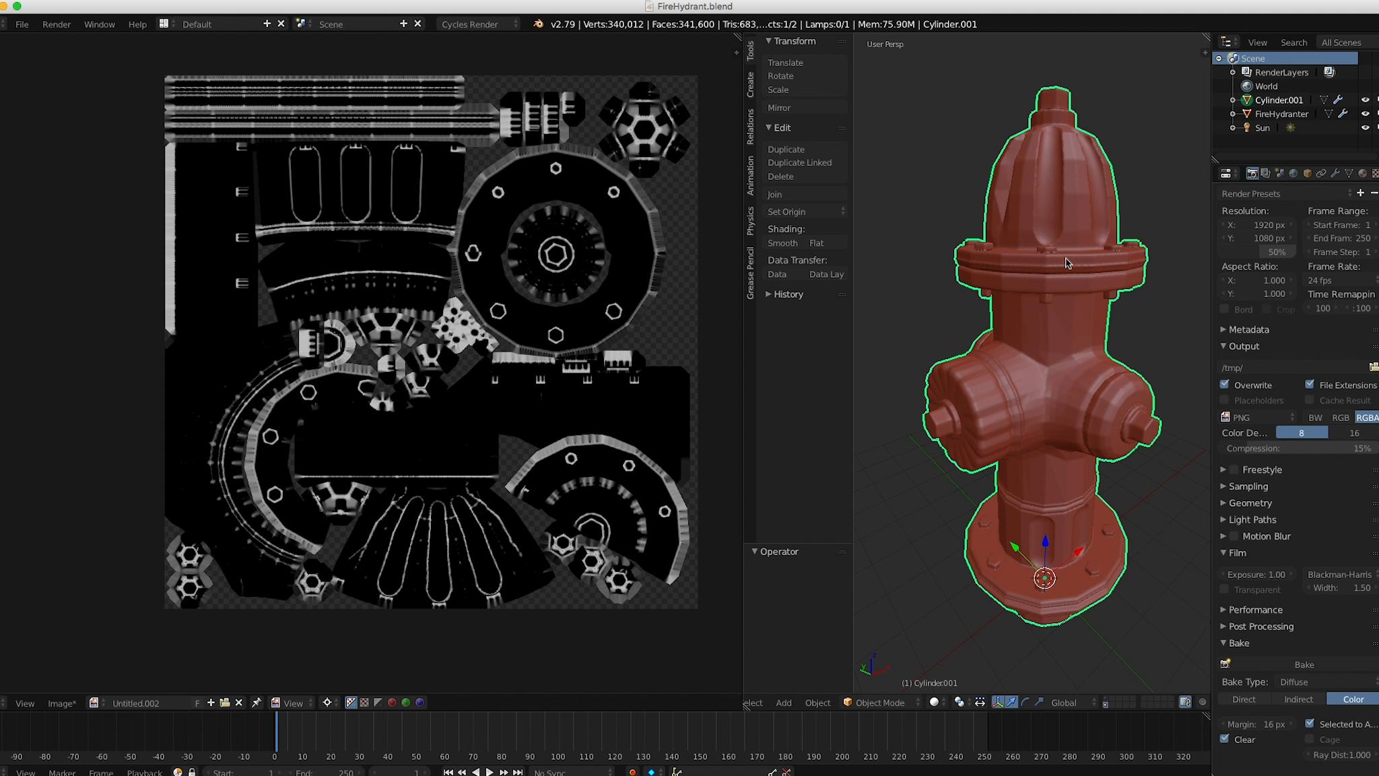
pyautogui.click(1335, 173)
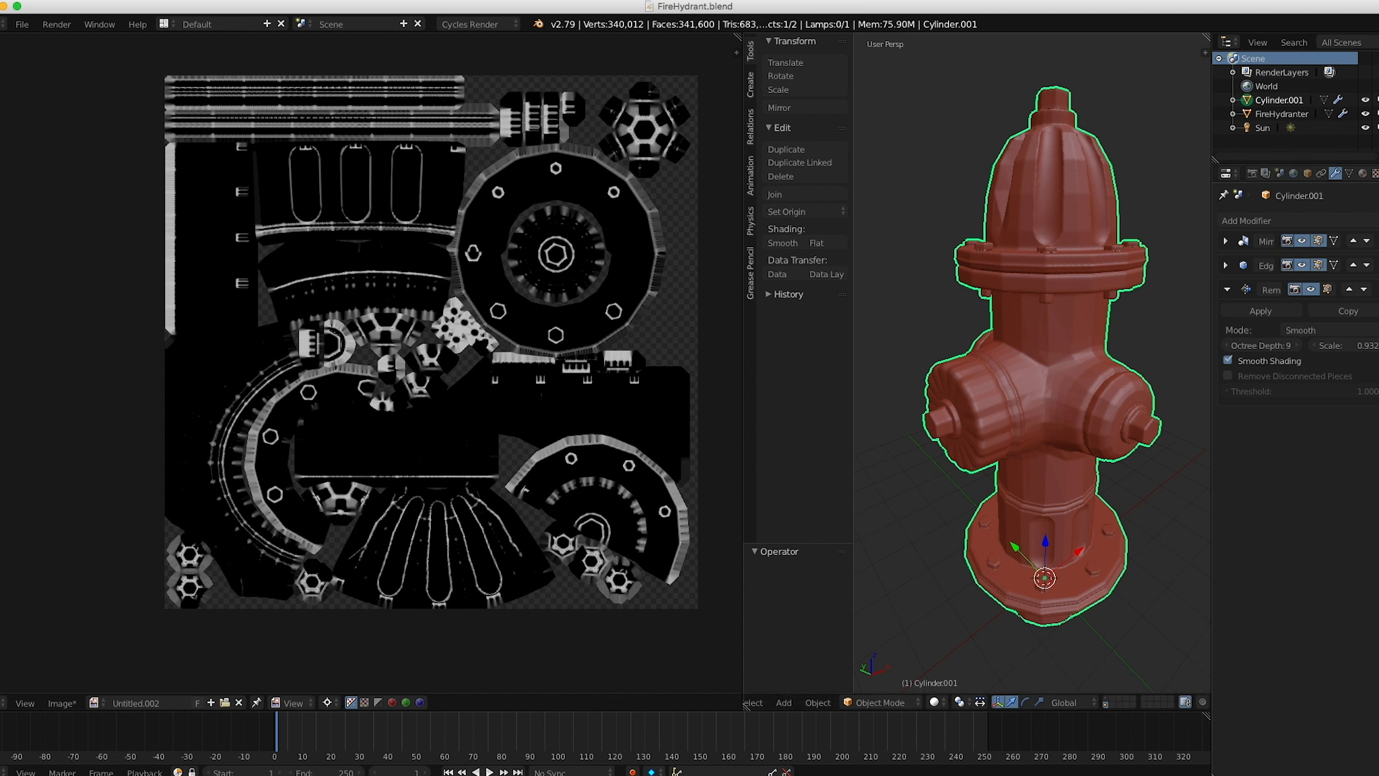
pyautogui.click(1378, 288)
# Select the high-poly hydrant plus the low-poly one as active, and bake a Normal map.
pyautogui.click(1251, 173)
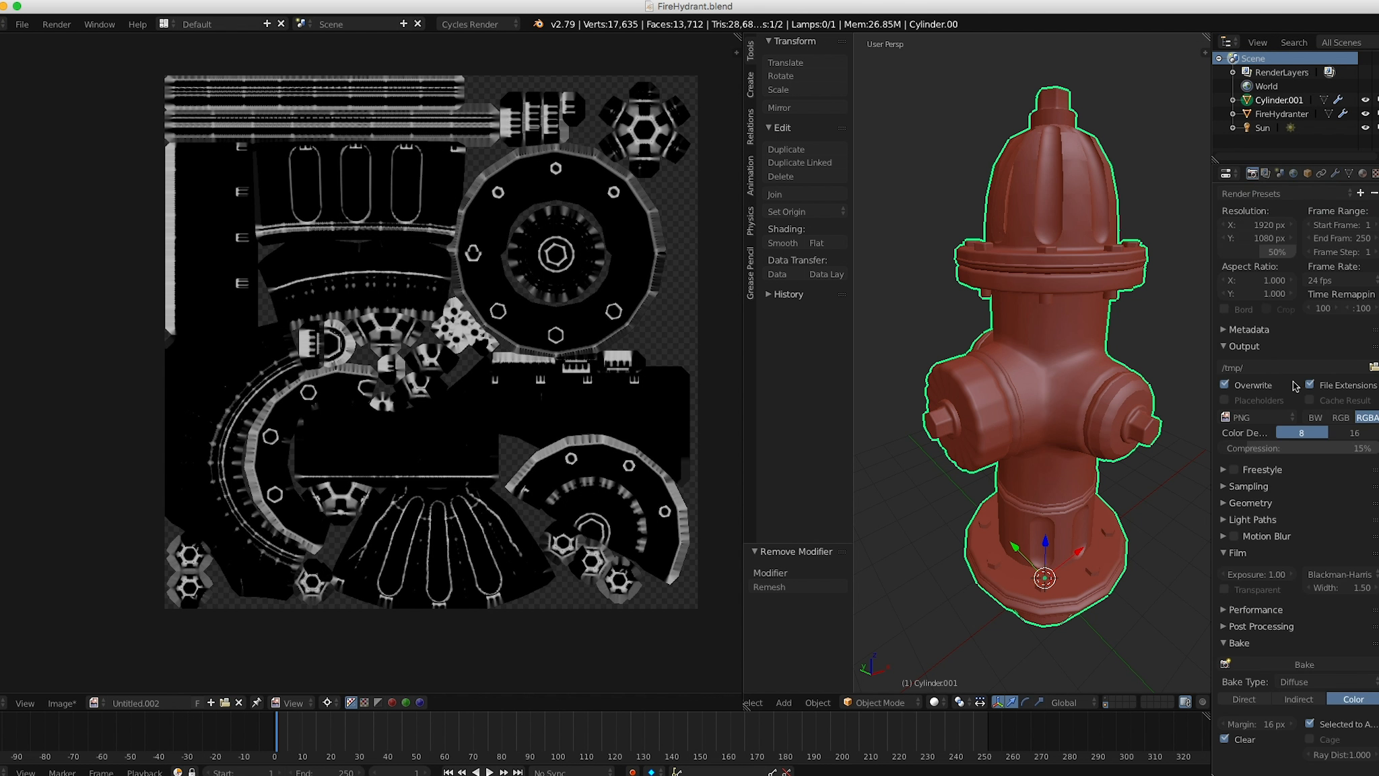
pyautogui.keyDown('shift'); pyautogui.click(1105, 698); pyautogui.keyUp('shift')
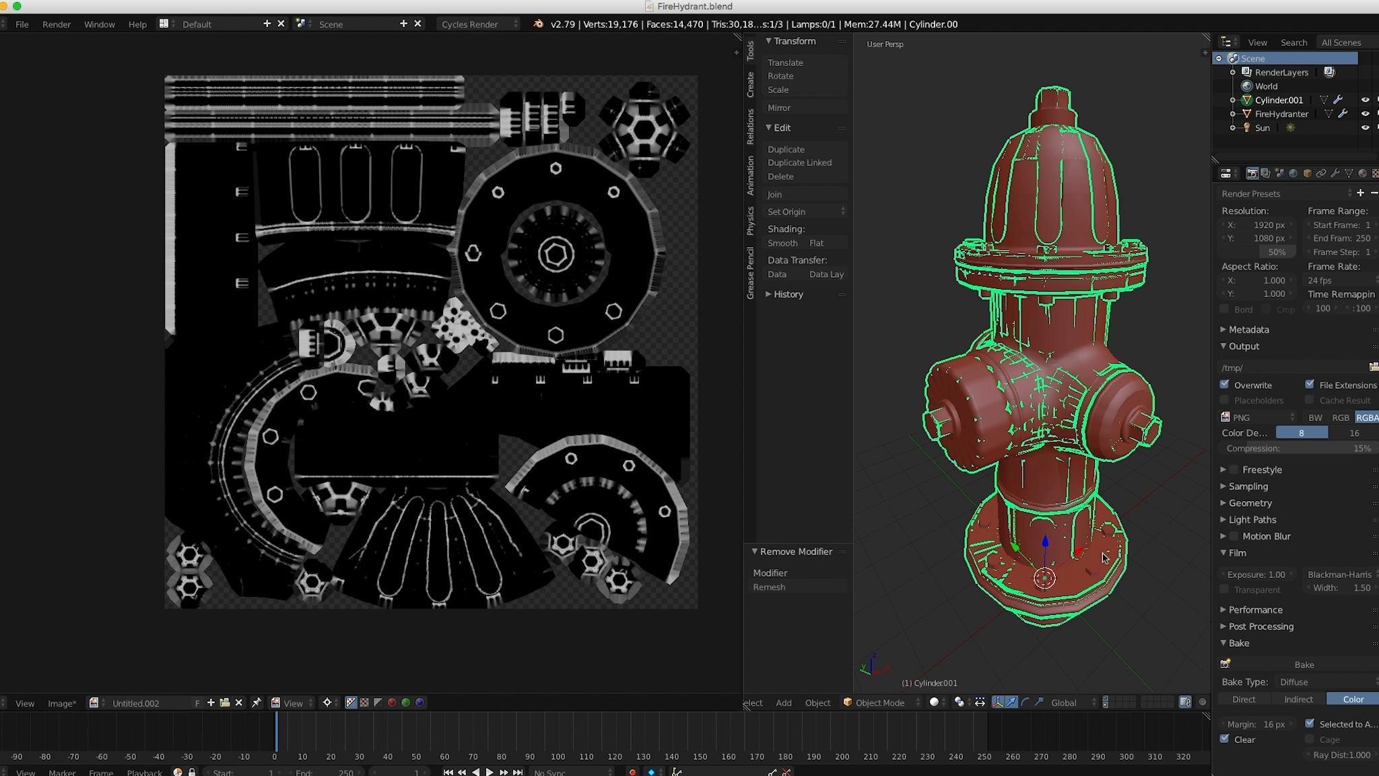
pyautogui.keyDown('shift'); pyautogui.rightClick(1061, 237); pyautogui.keyUp('shift')
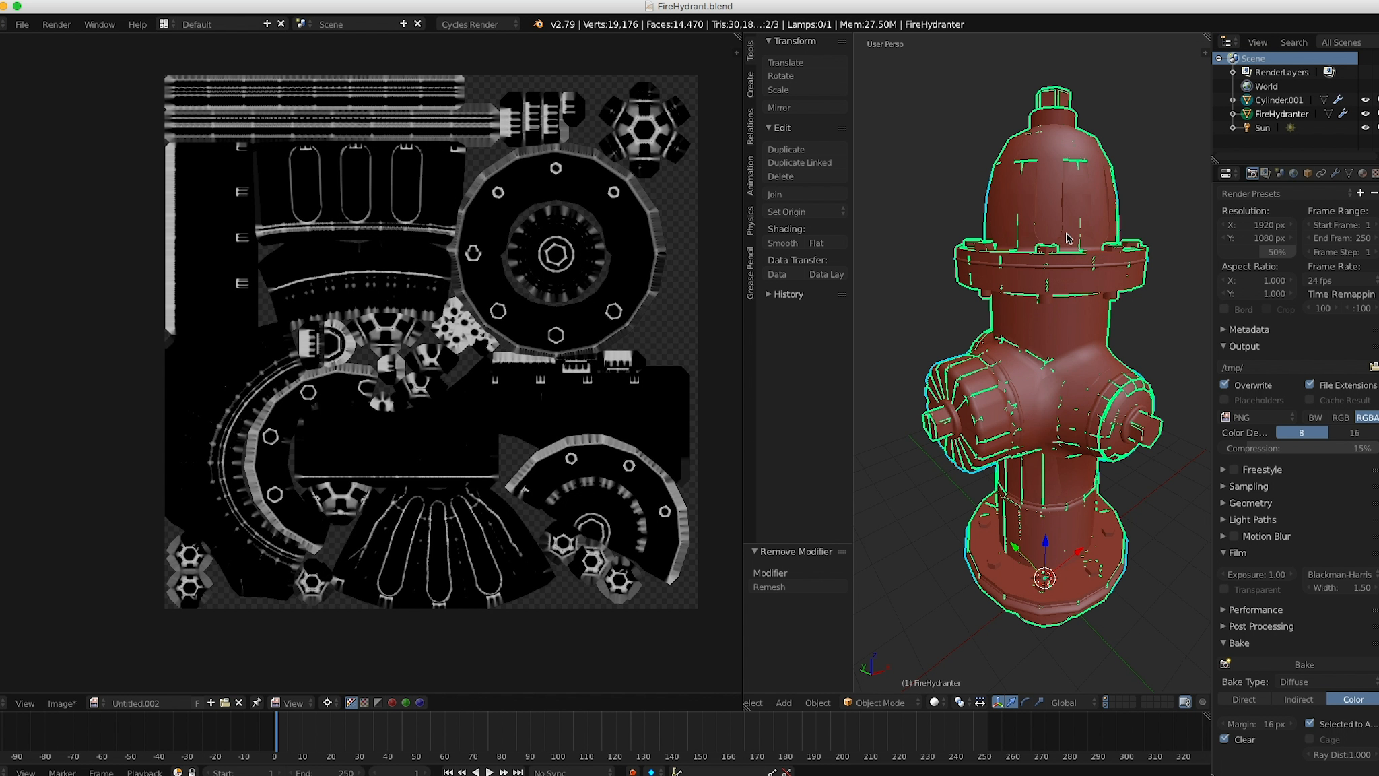
pyautogui.click(1323, 682)
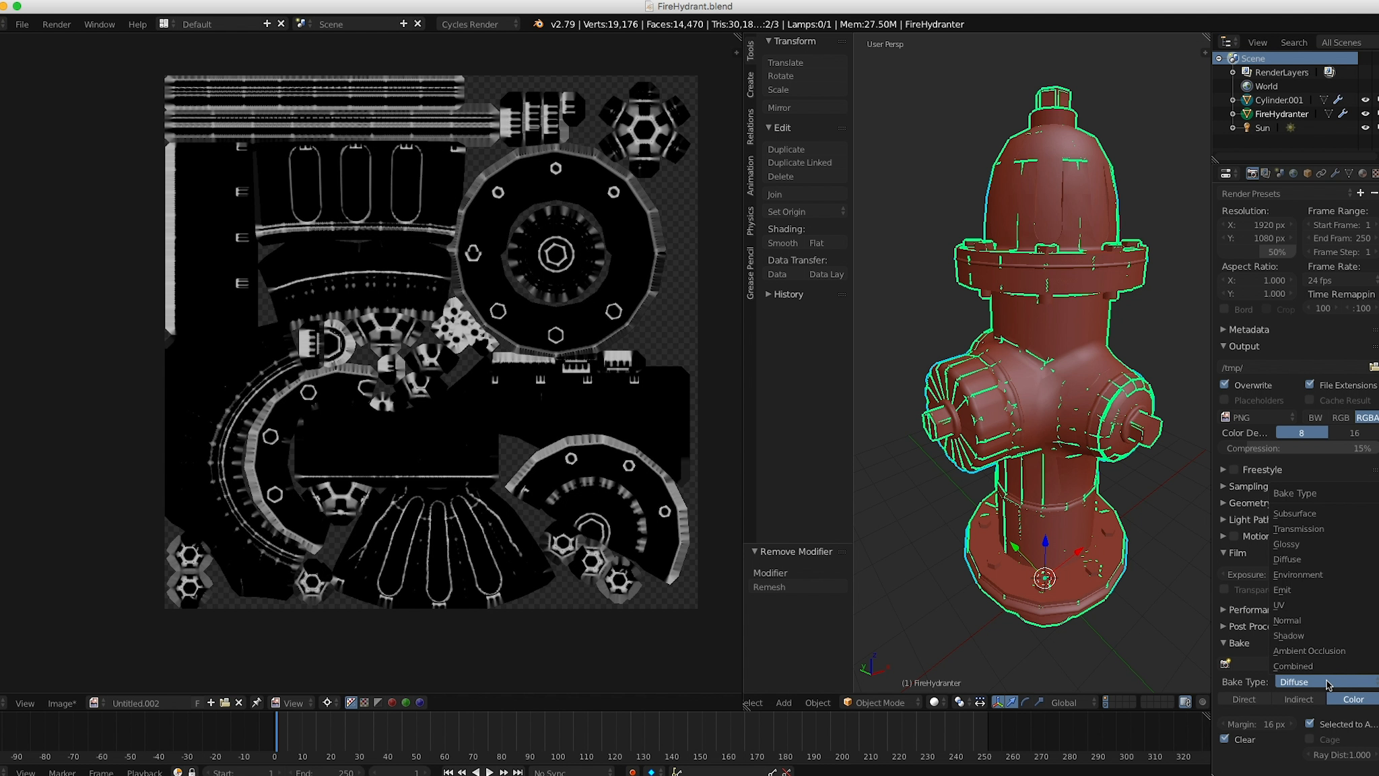
pyautogui.click(1315, 621)
pyautogui.click(1325, 665)
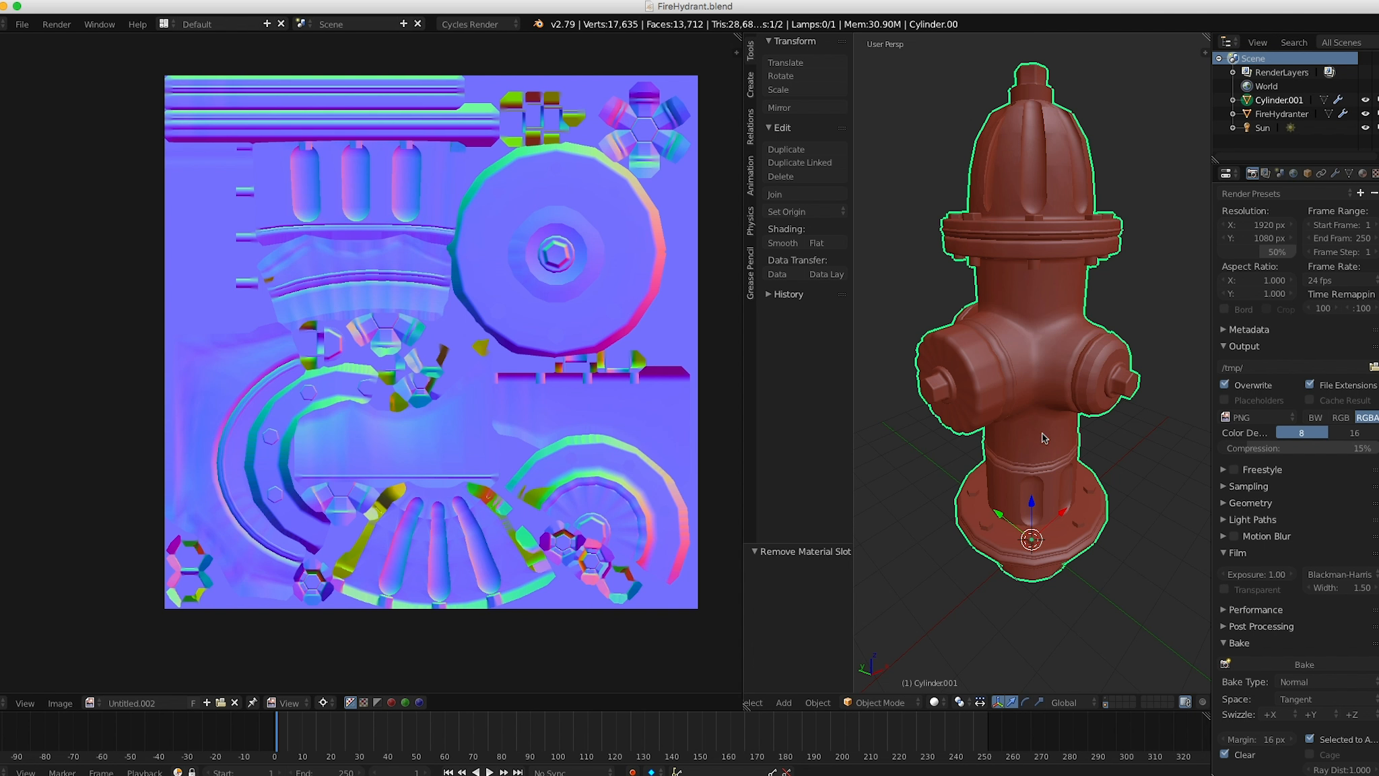
# Display the high-poly hydrant in Material shading and replace its Edges material with the red Material.001.
pyautogui.keyDown('shift'); pyautogui.moveTo(1037, 359); pyautogui.dragTo(1029, 364, button='middle'); pyautogui.keyUp('shift')
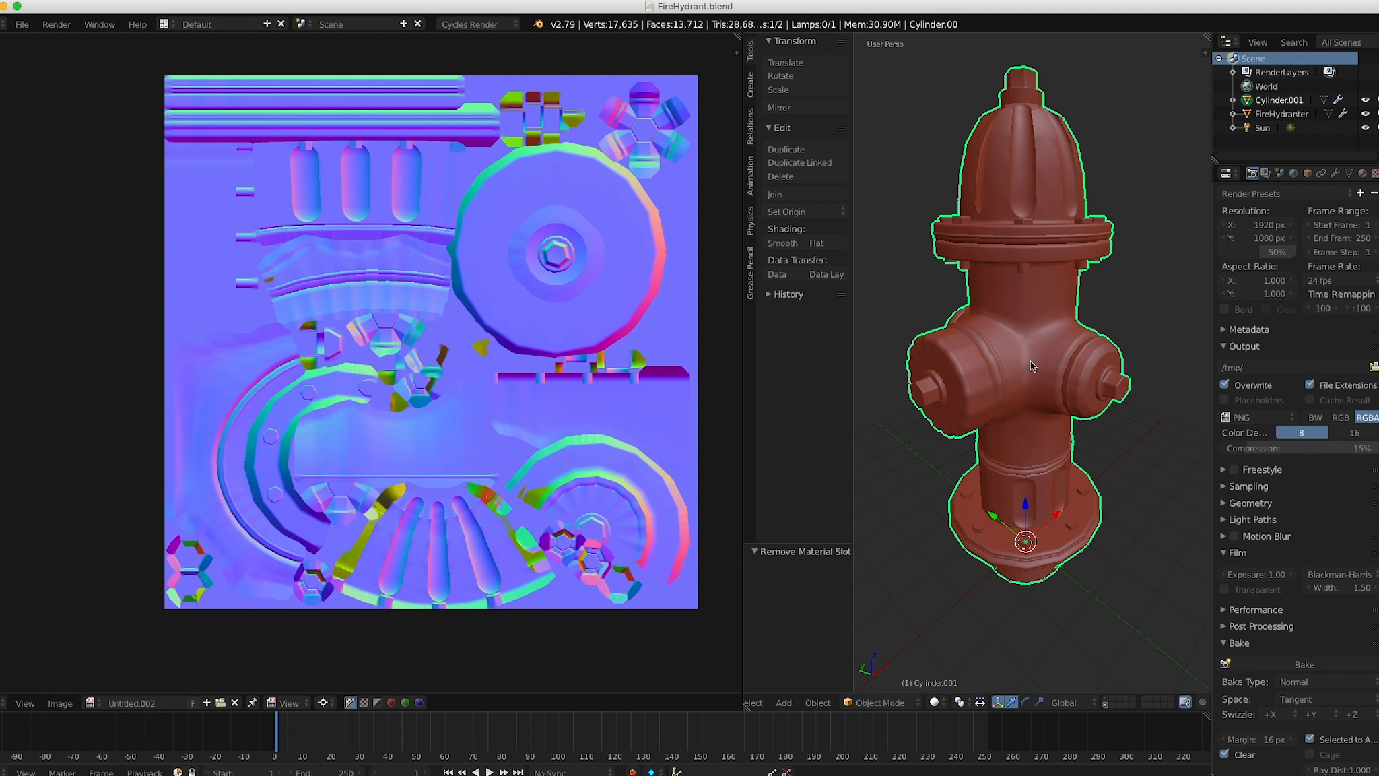
pyautogui.press('z')
pyautogui.click(926, 272)
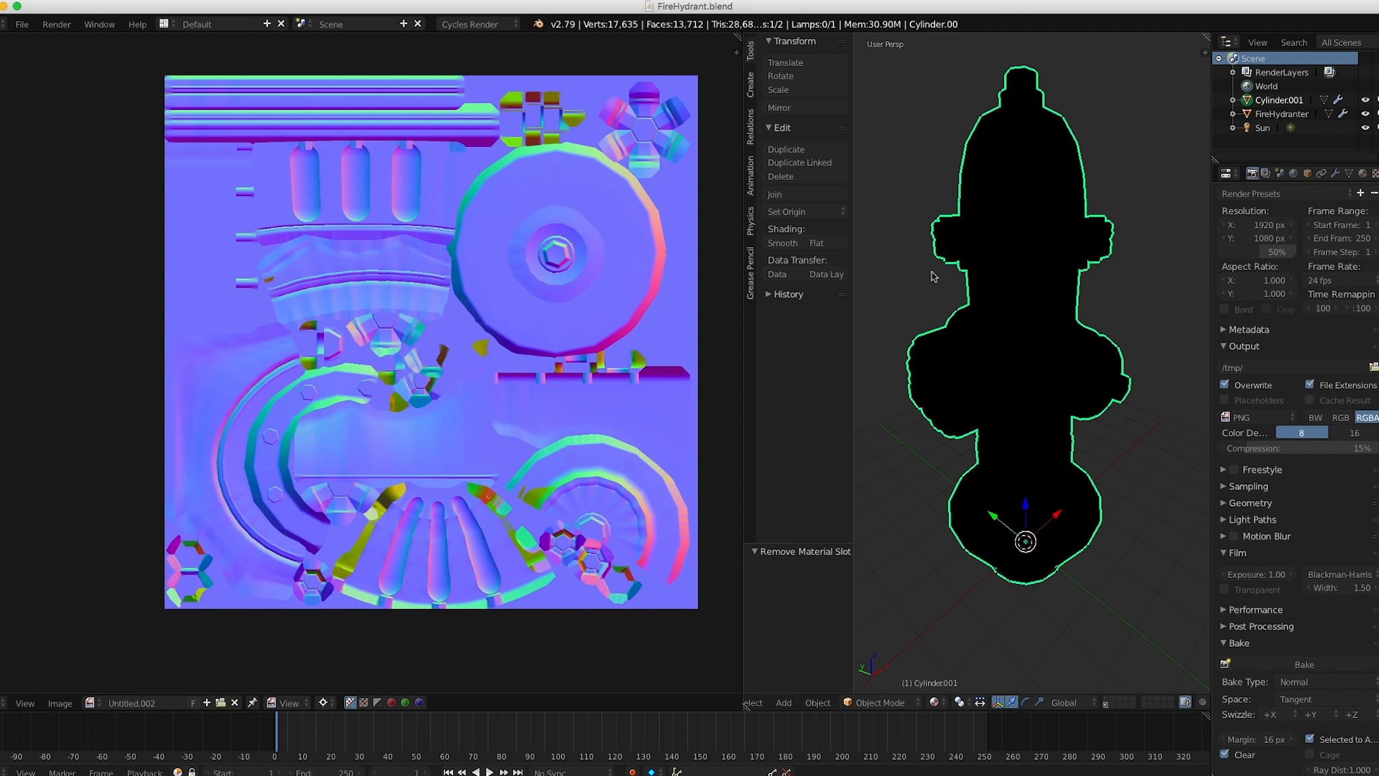
pyautogui.click(1363, 174)
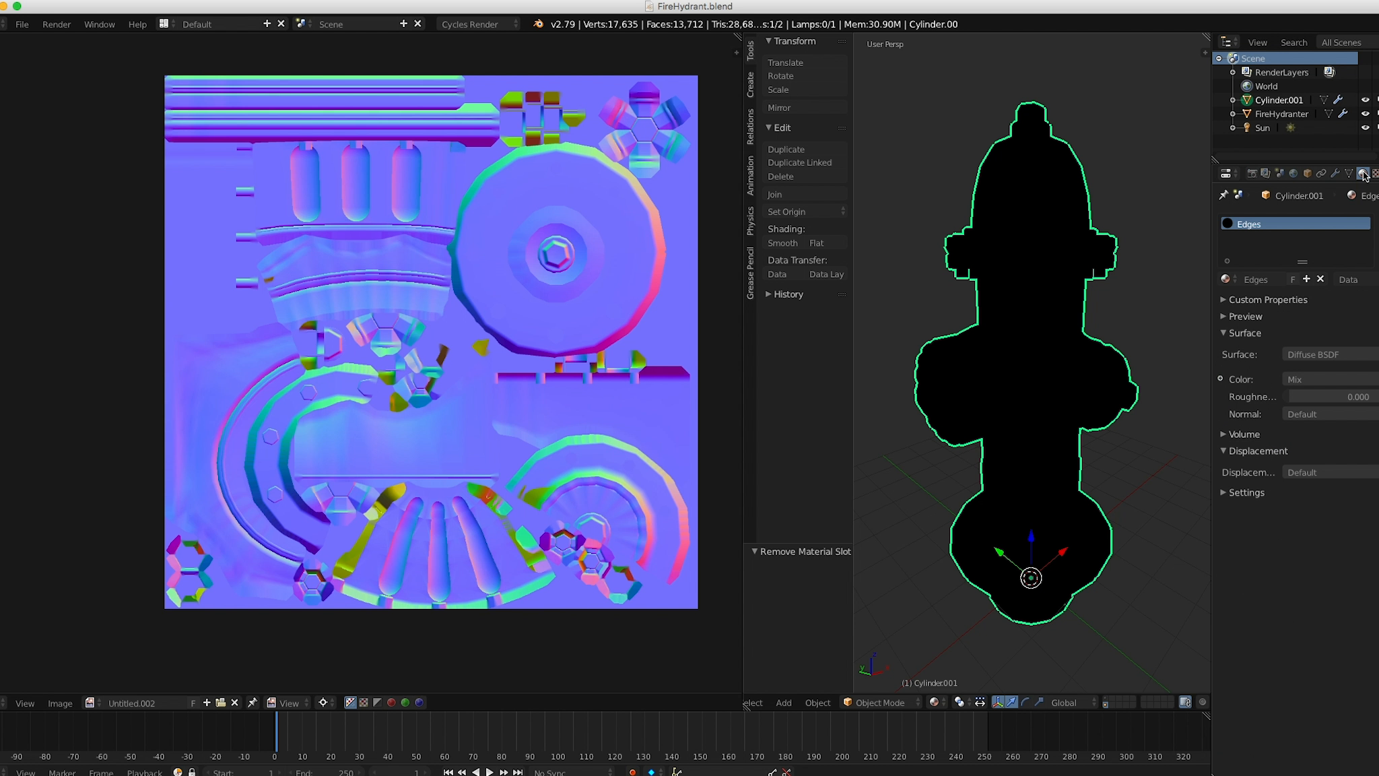
pyautogui.click(1227, 278)
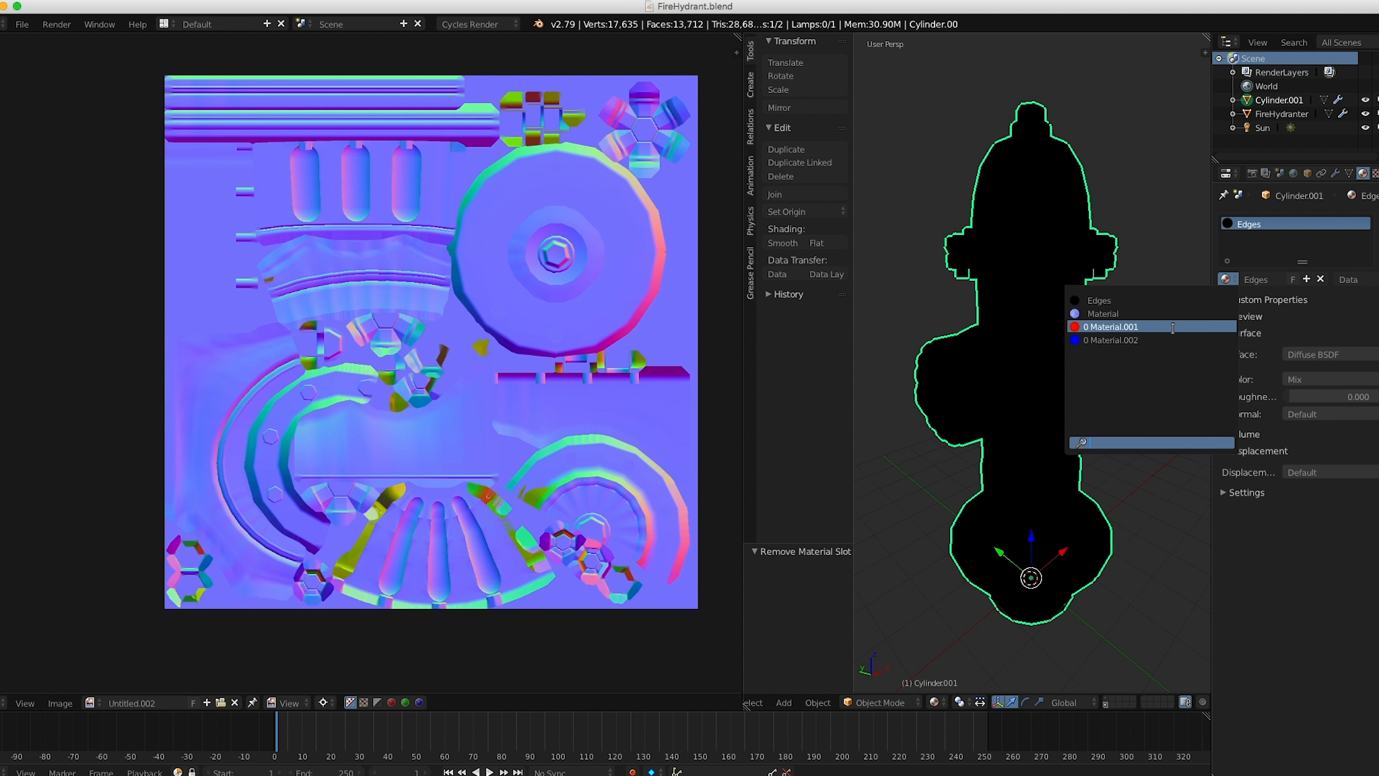
pyautogui.click(1138, 327)
pyautogui.moveTo(1056, 308); pyautogui.dragTo(1076, 317, button='middle')
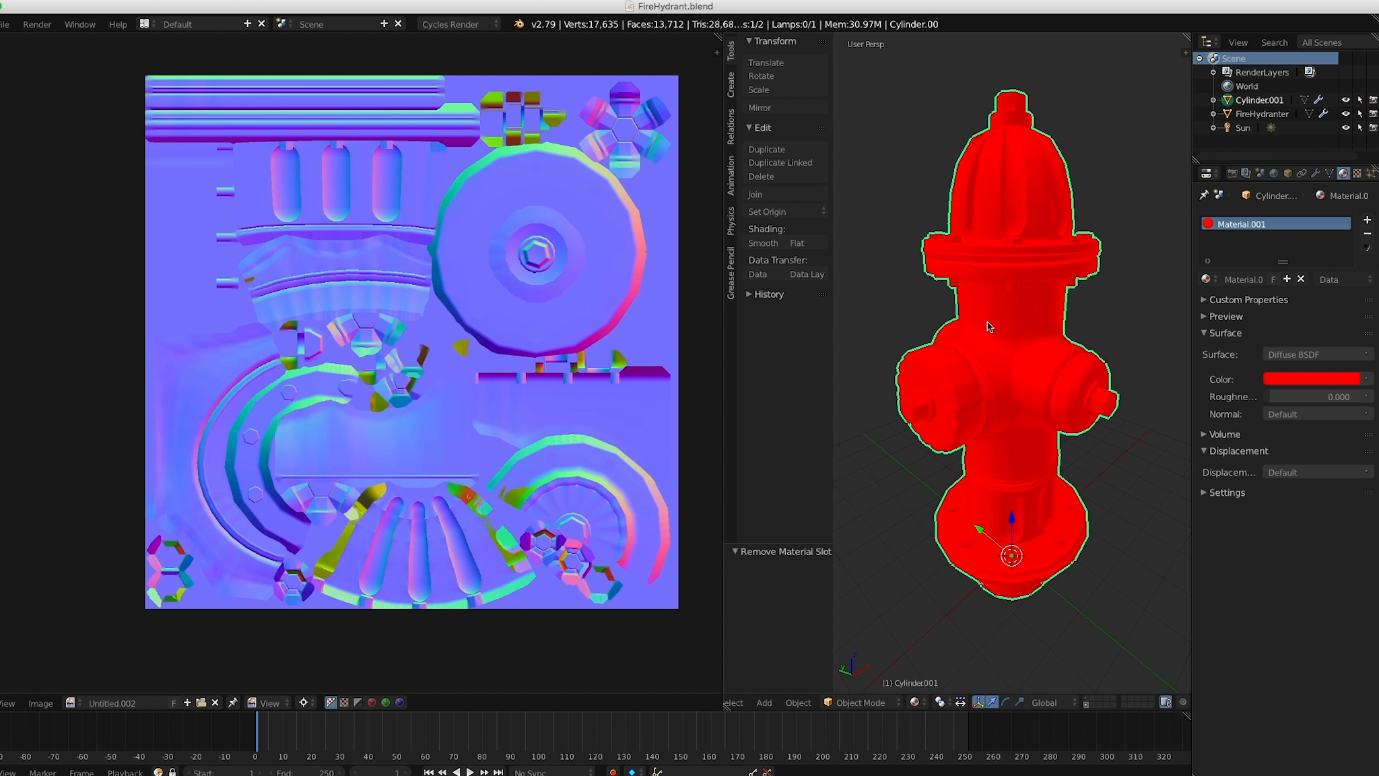
# Add a second material slot to the high-poly hydrant and put the blue Material.002 in it.
pyautogui.click(1368, 221)
pyautogui.click(1208, 297)
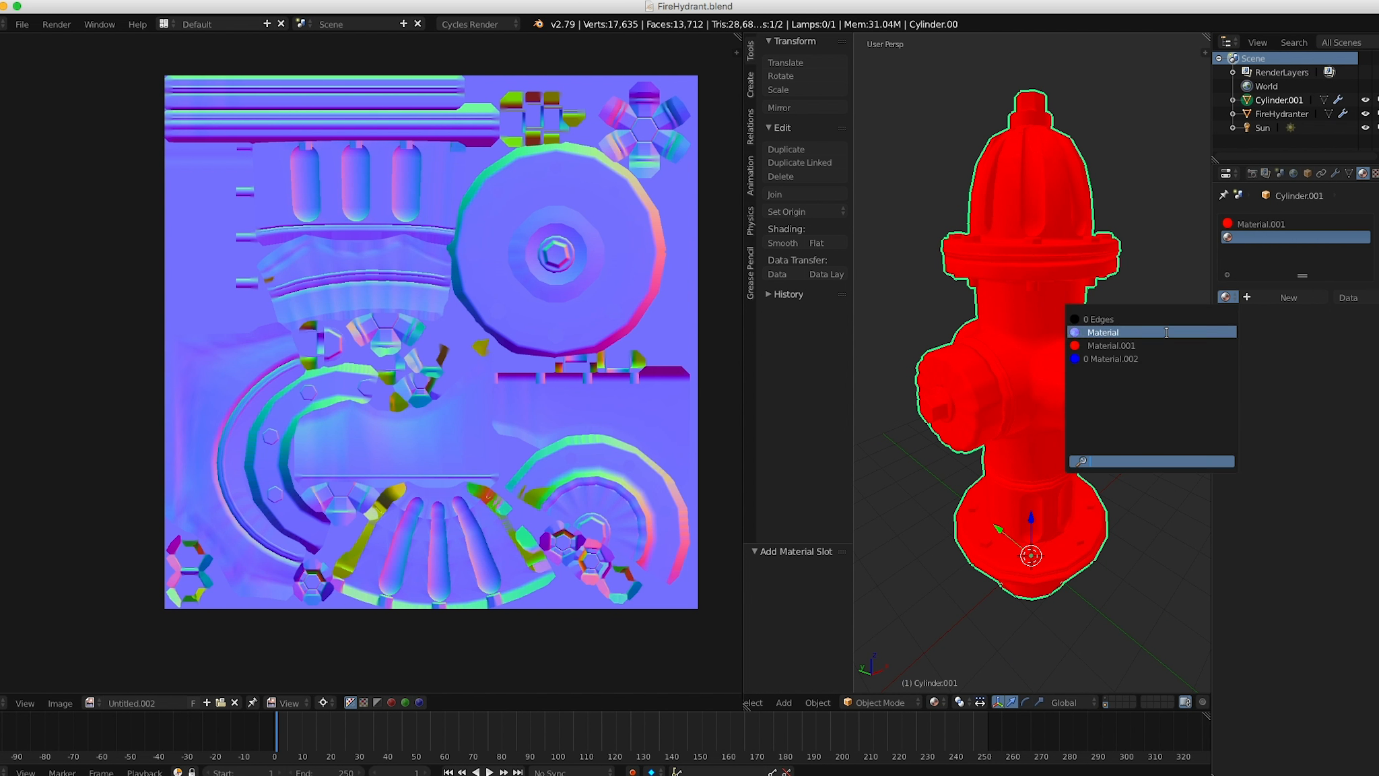
pyautogui.click(1138, 358)
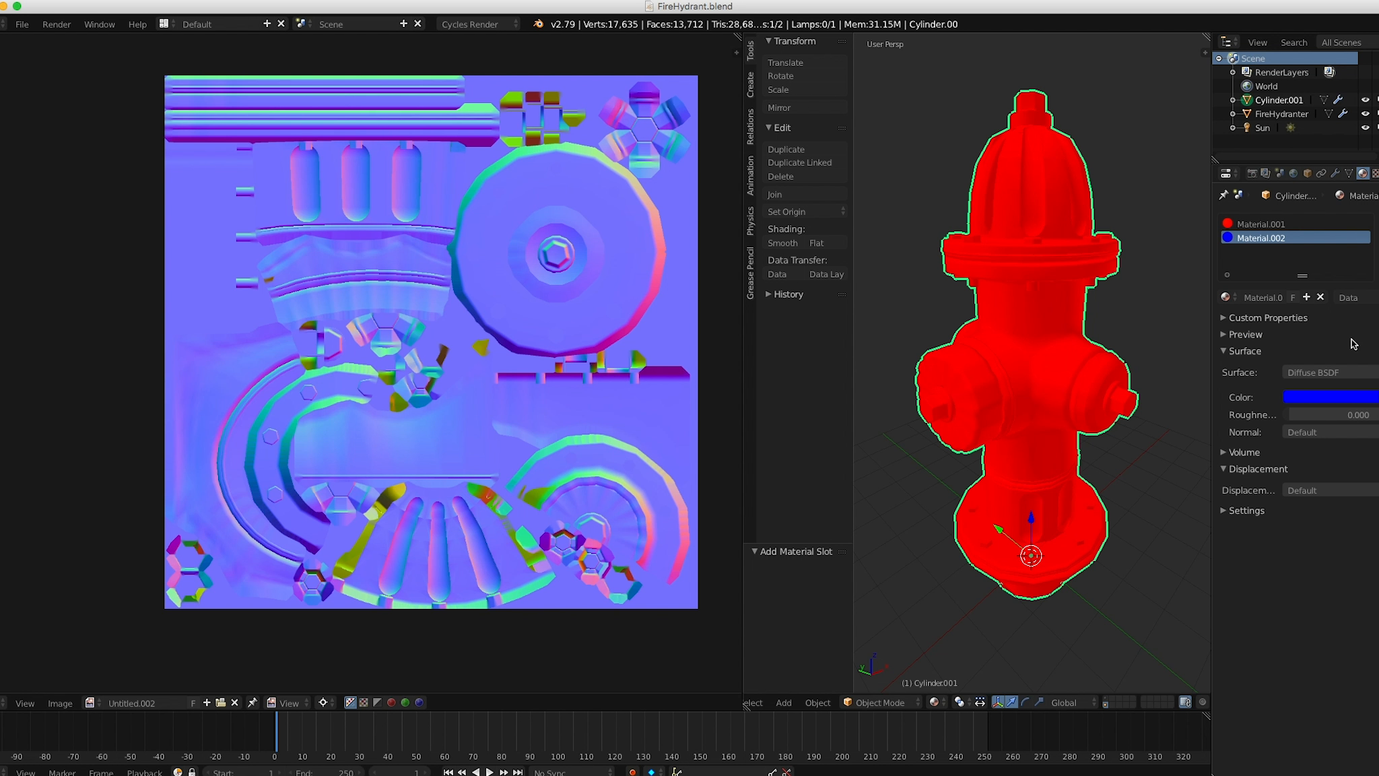
pyautogui.click(1274, 225)
pyautogui.click(1269, 238)
# Select the linked faces of the side nozzle's bolt in Edit Mode and assign Material.002 to them.
pyautogui.press('Tab')
pyautogui.moveTo(1039, 331); pyautogui.dragTo(1066, 348, button='middle')
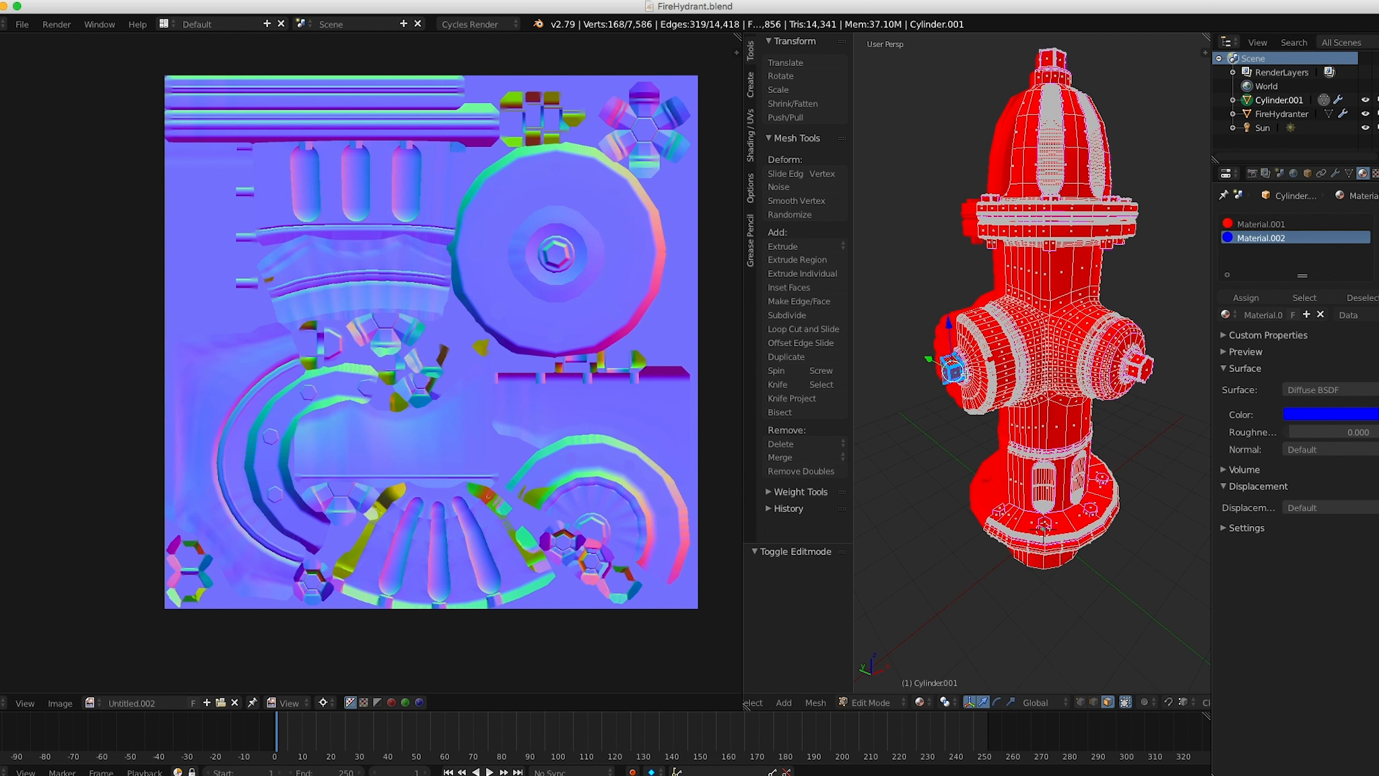
pyautogui.scroll(4, 946, 382)
pyautogui.scroll(1, 1027, 402)
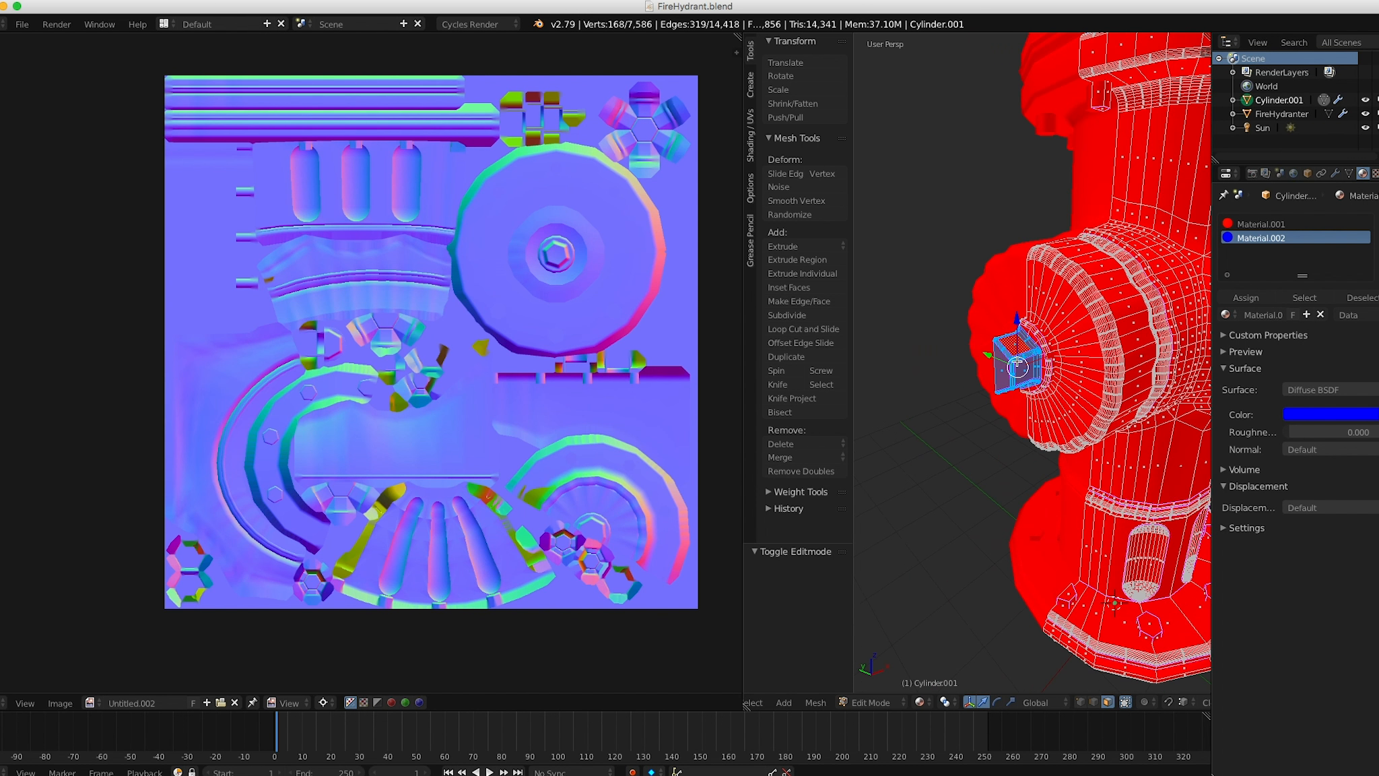
pyautogui.rightClick(1021, 369)
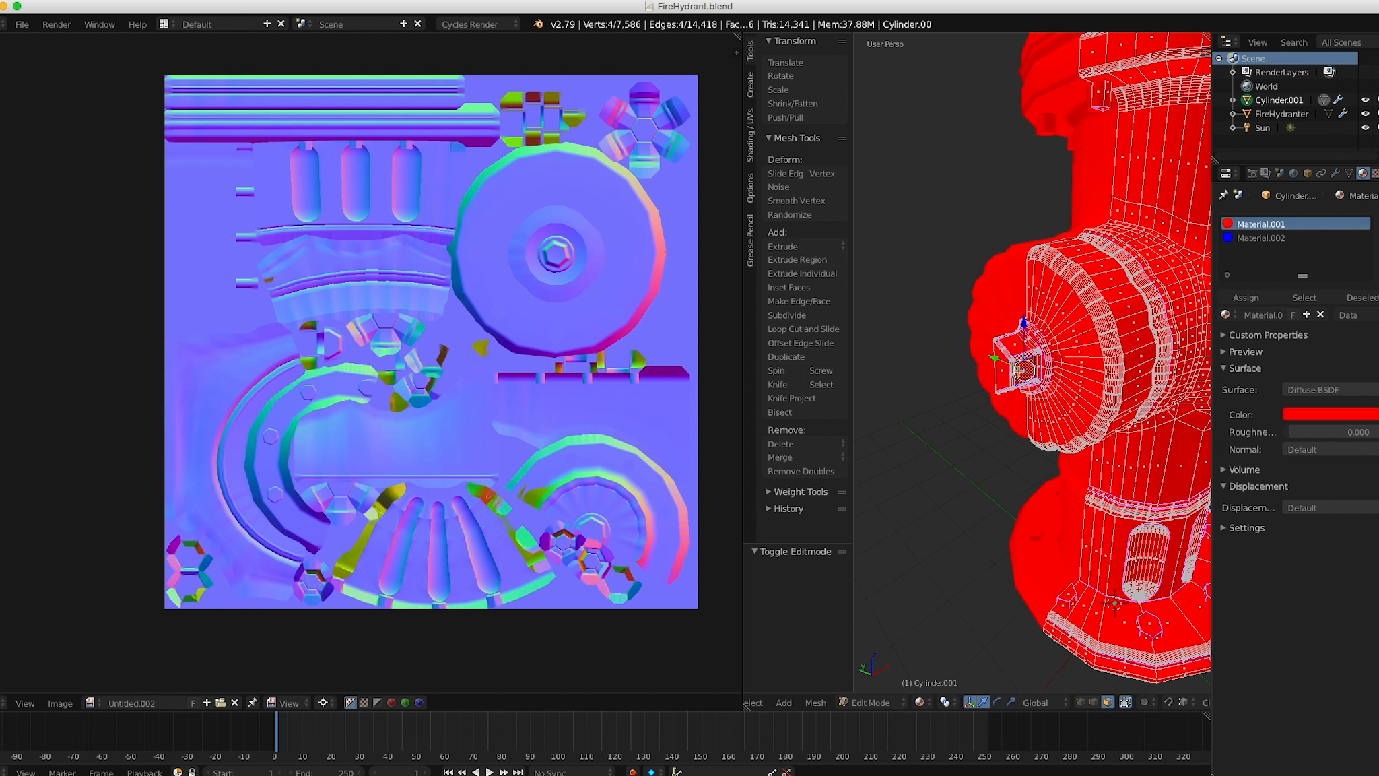
pyautogui.press('l')
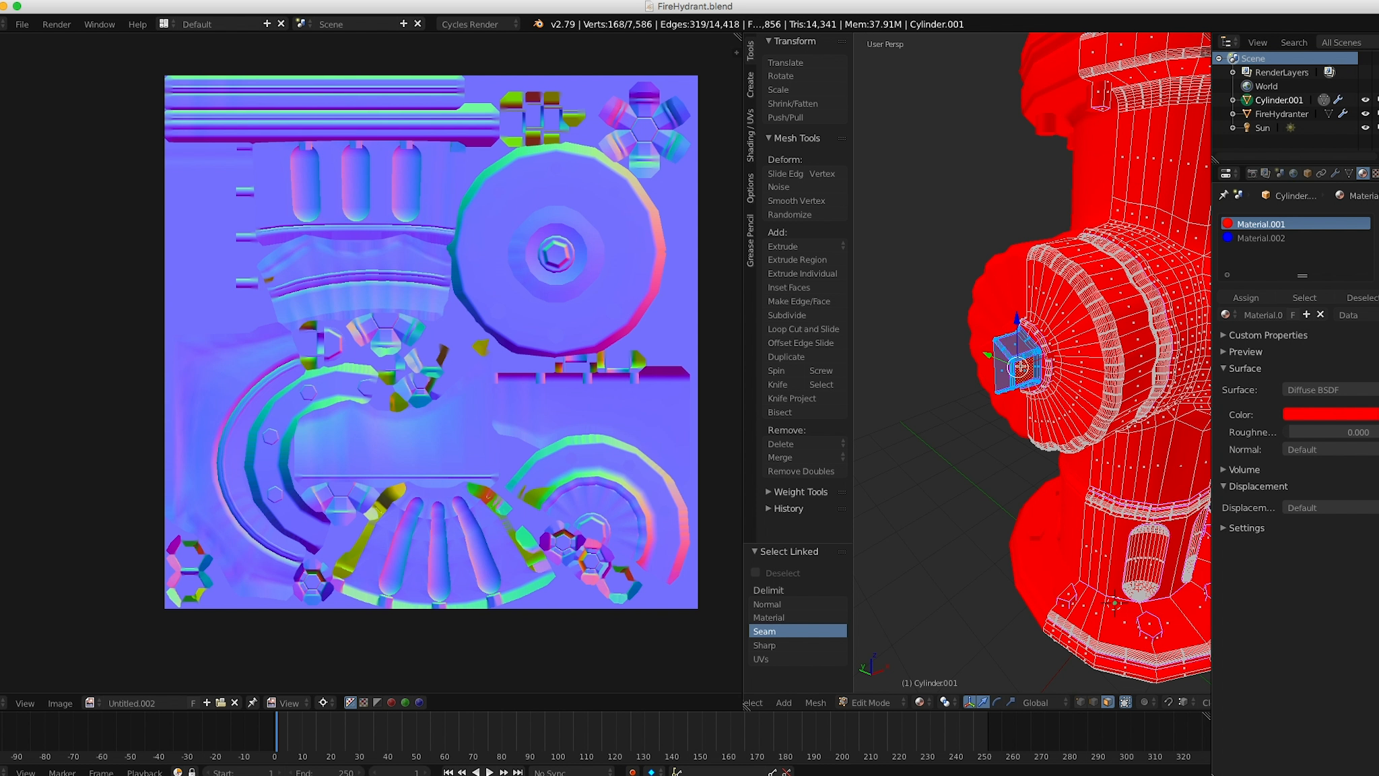
pyautogui.scroll(-1, 1021, 366)
pyautogui.click(1261, 240)
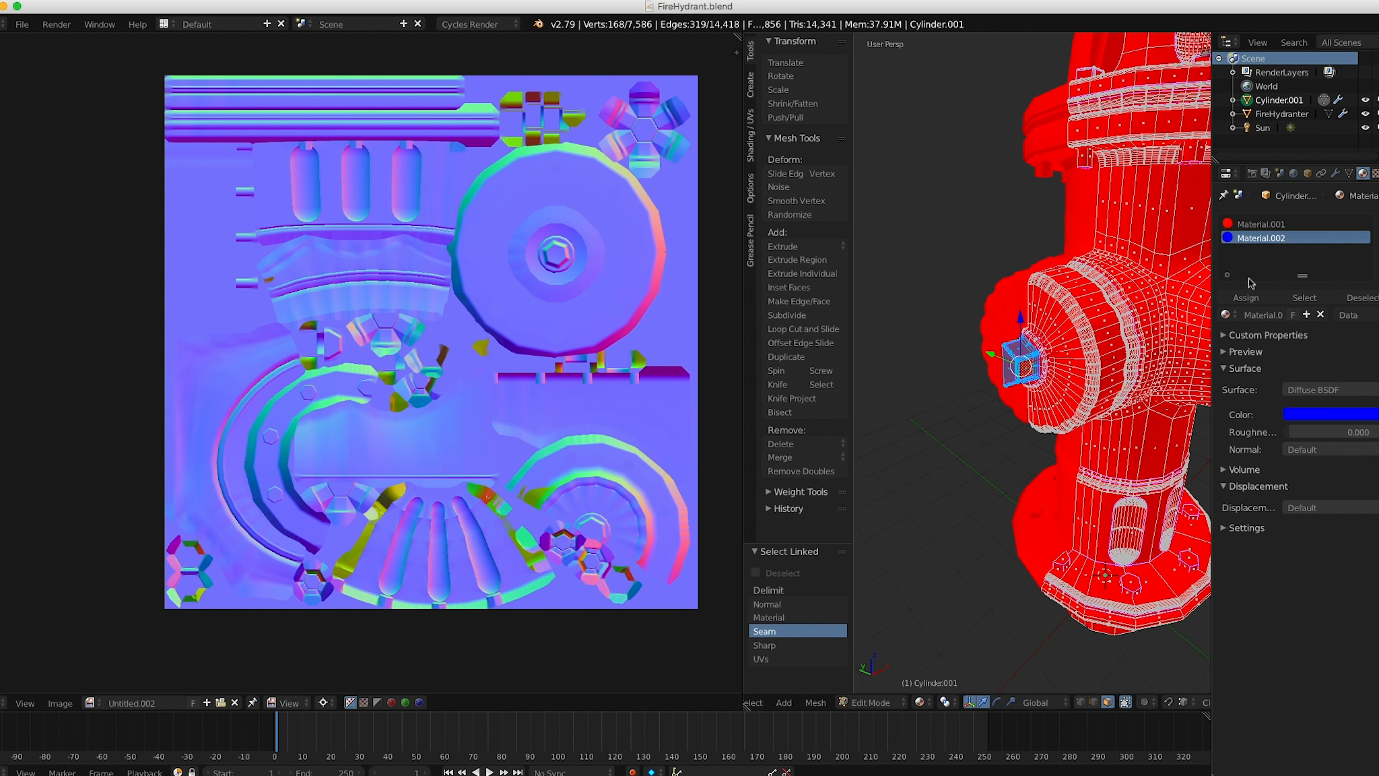
pyautogui.click(1245, 299)
pyautogui.scroll(-5, 1068, 360)
pyautogui.press('Tab')
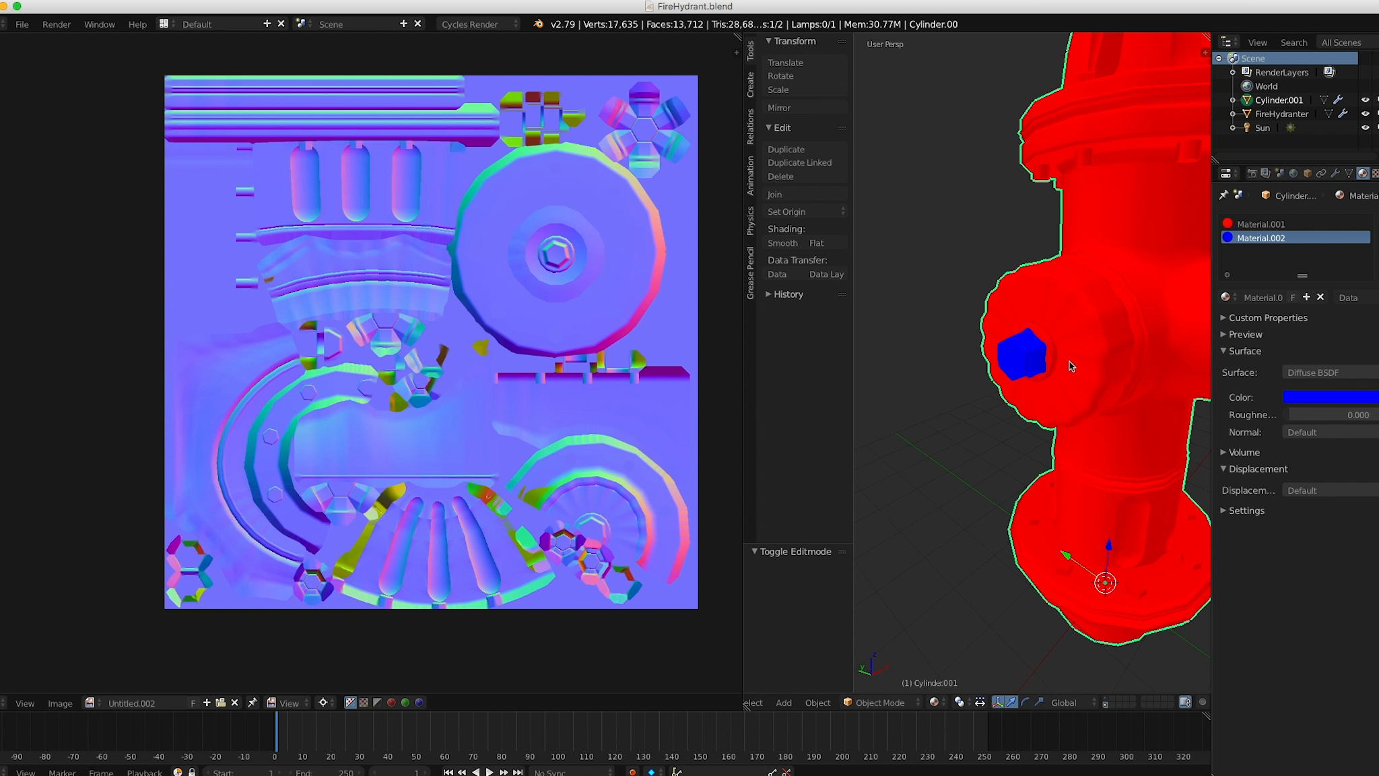
# Select the remaining bolts on the hydrant's top, flange, other nozzle and base, and assign Material.002 to them.
pyautogui.scroll(5, 1091, 348)
pyautogui.moveTo(1044, 354); pyautogui.dragTo(1015, 359, button='middle')
pyautogui.scroll(-2, 1017, 357)
pyautogui.moveTo(1037, 281)
pyautogui.mouseDown(button='middle')
pyautogui.moveTo(1045, 297)
pyautogui.moveTo(1037, 256)
pyautogui.mouseUp(button='middle')
pyautogui.press('Tab')
pyautogui.press('l')
pyautogui.press('l')
pyautogui.moveTo(1037, 316); pyautogui.dragTo(1056, 410, button='middle')
pyautogui.press('l')
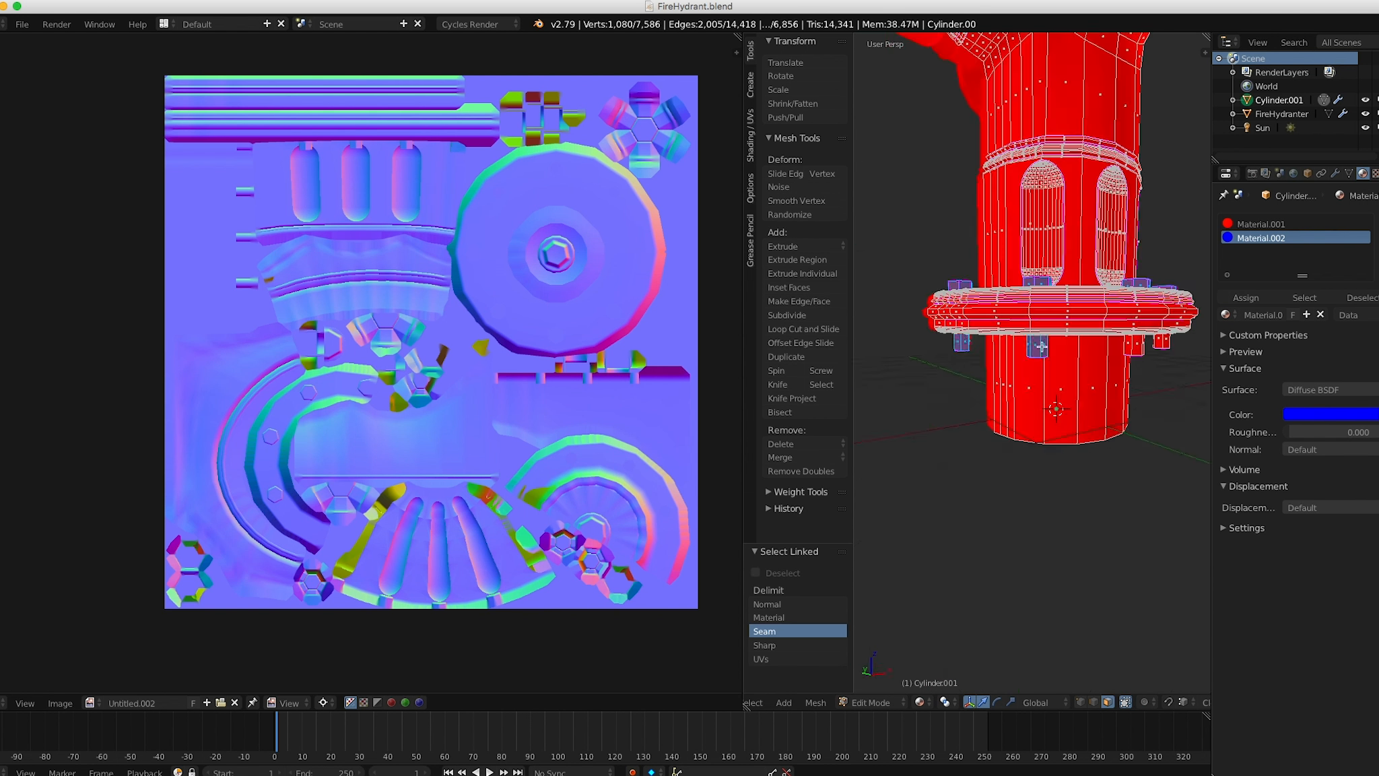
pyautogui.scroll(-4, 1017, 437)
pyautogui.press('Tab')
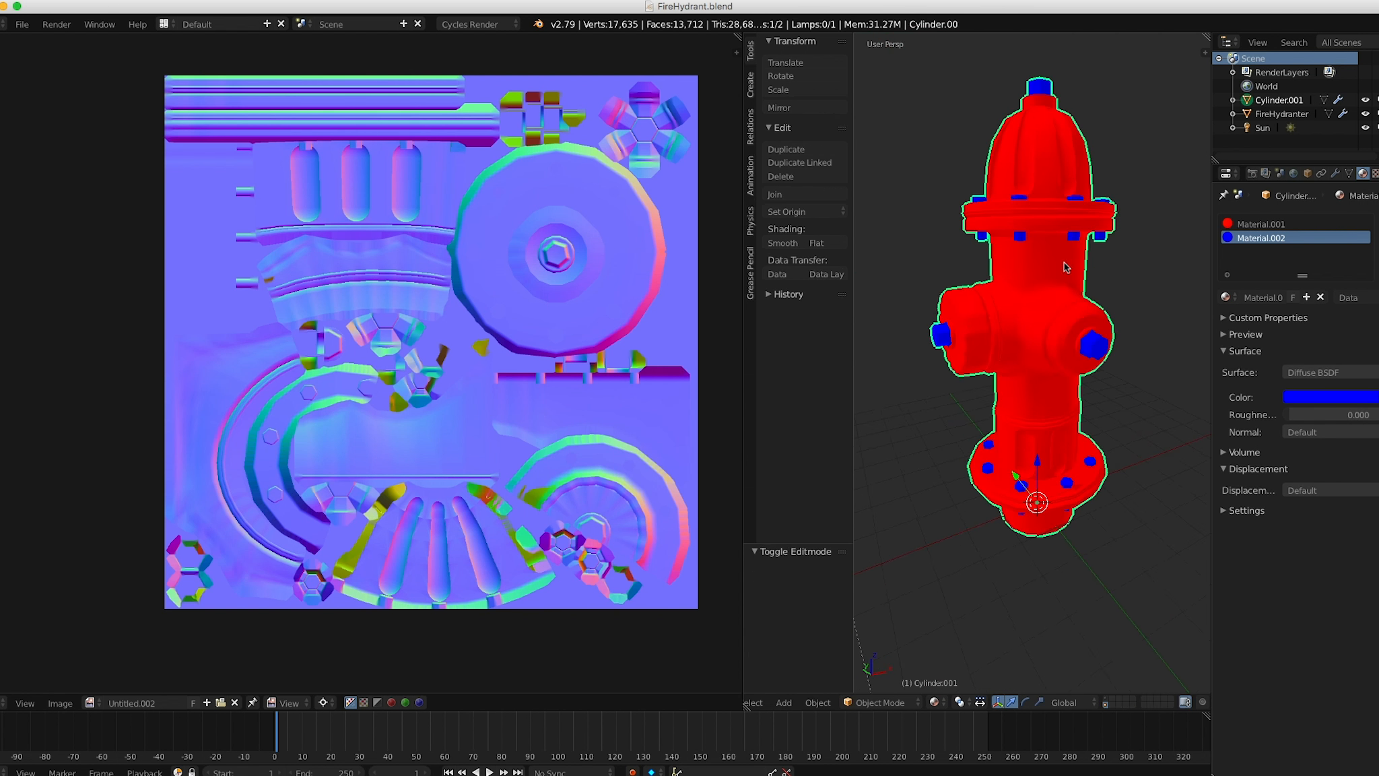
# Add a third material slot to the high-poly hydrant with a new green Material.003.
pyautogui.moveTo(1030, 377); pyautogui.dragTo(1074, 395, button='middle')
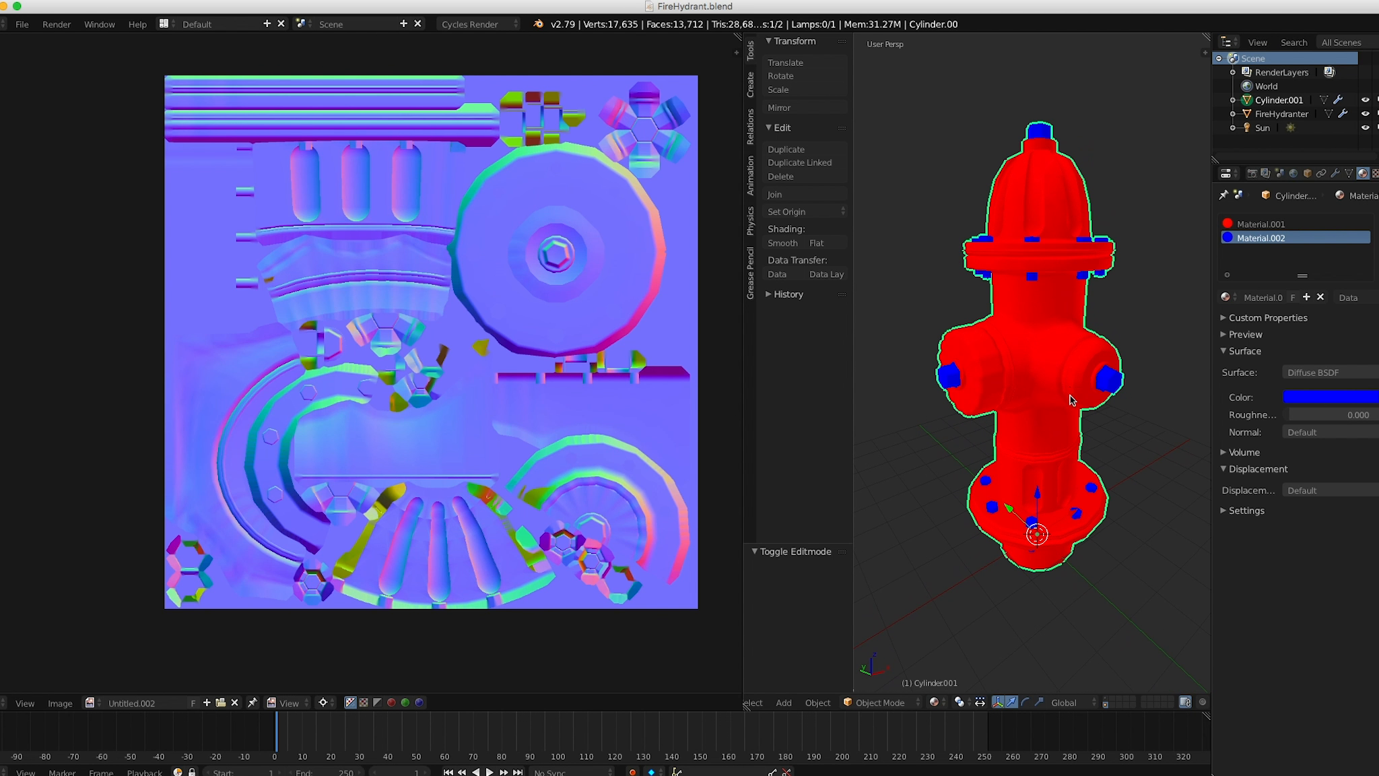
pyautogui.moveTo(1021, 431); pyautogui.dragTo(1041, 392, button='middle')
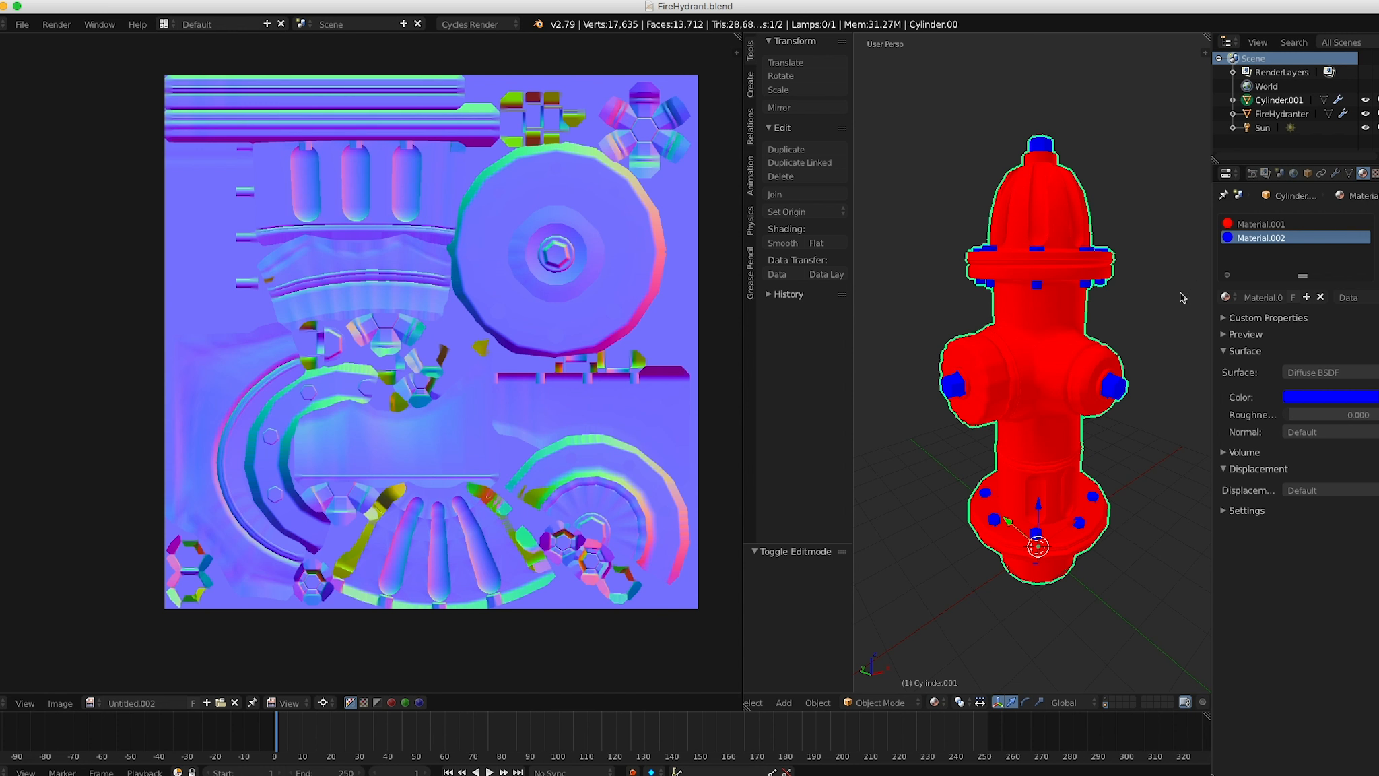
pyautogui.click(1366, 222)
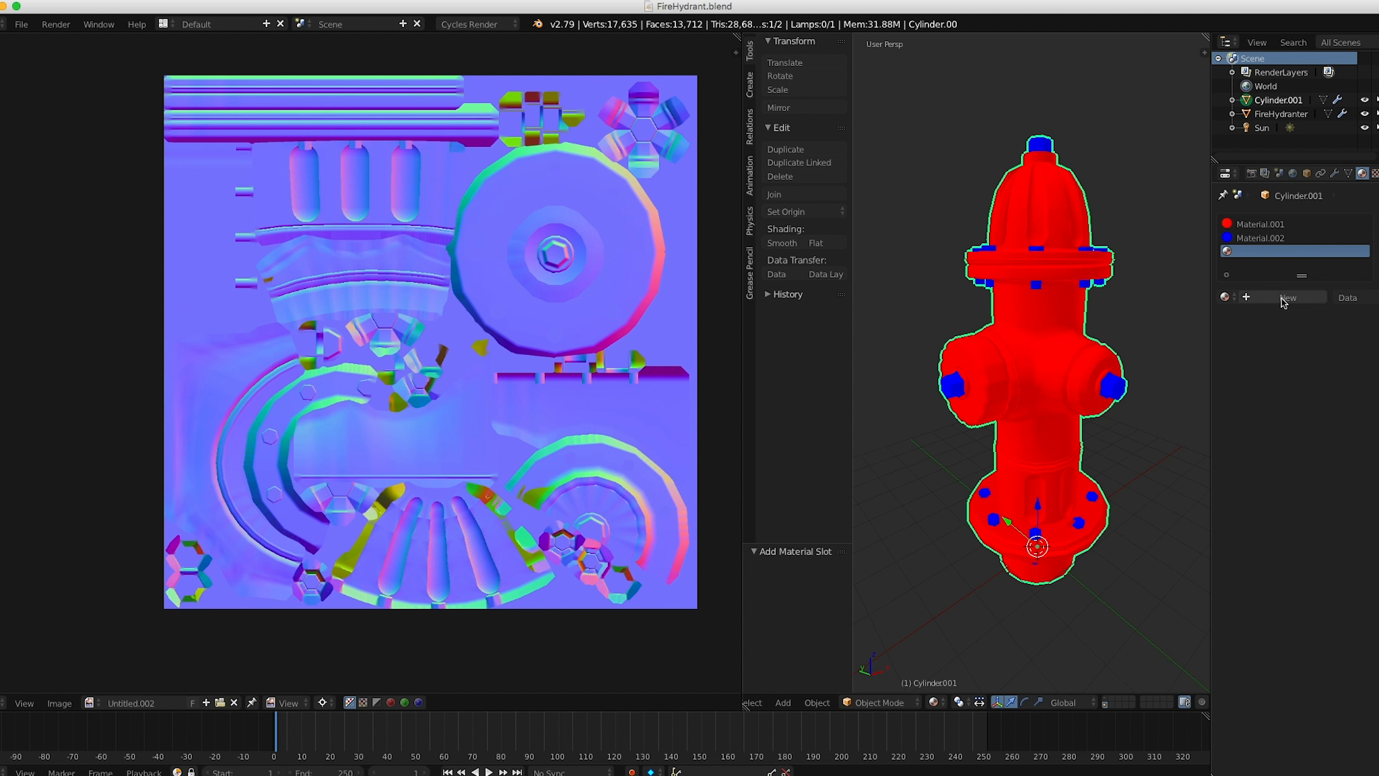
pyautogui.click(1204, 297)
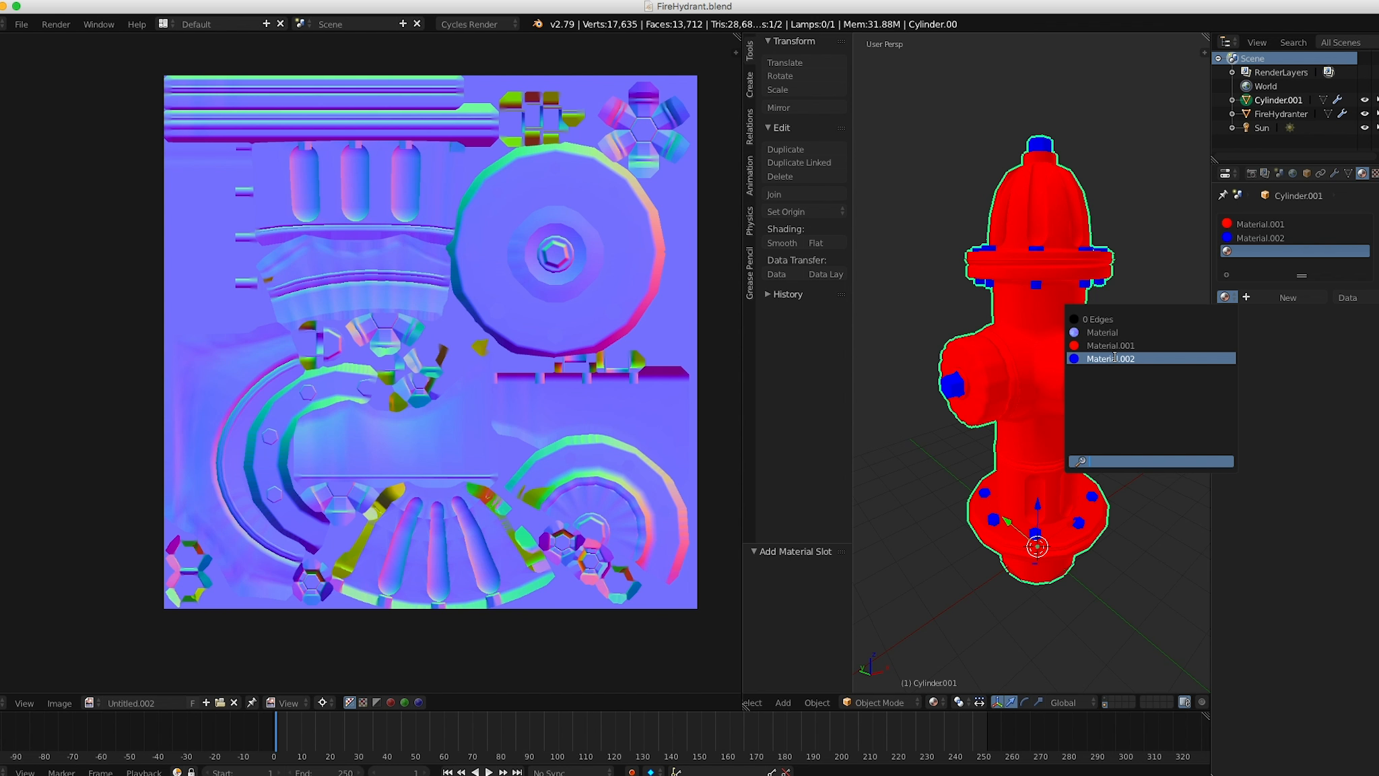
pyautogui.click(1273, 297)
pyautogui.click(1352, 398)
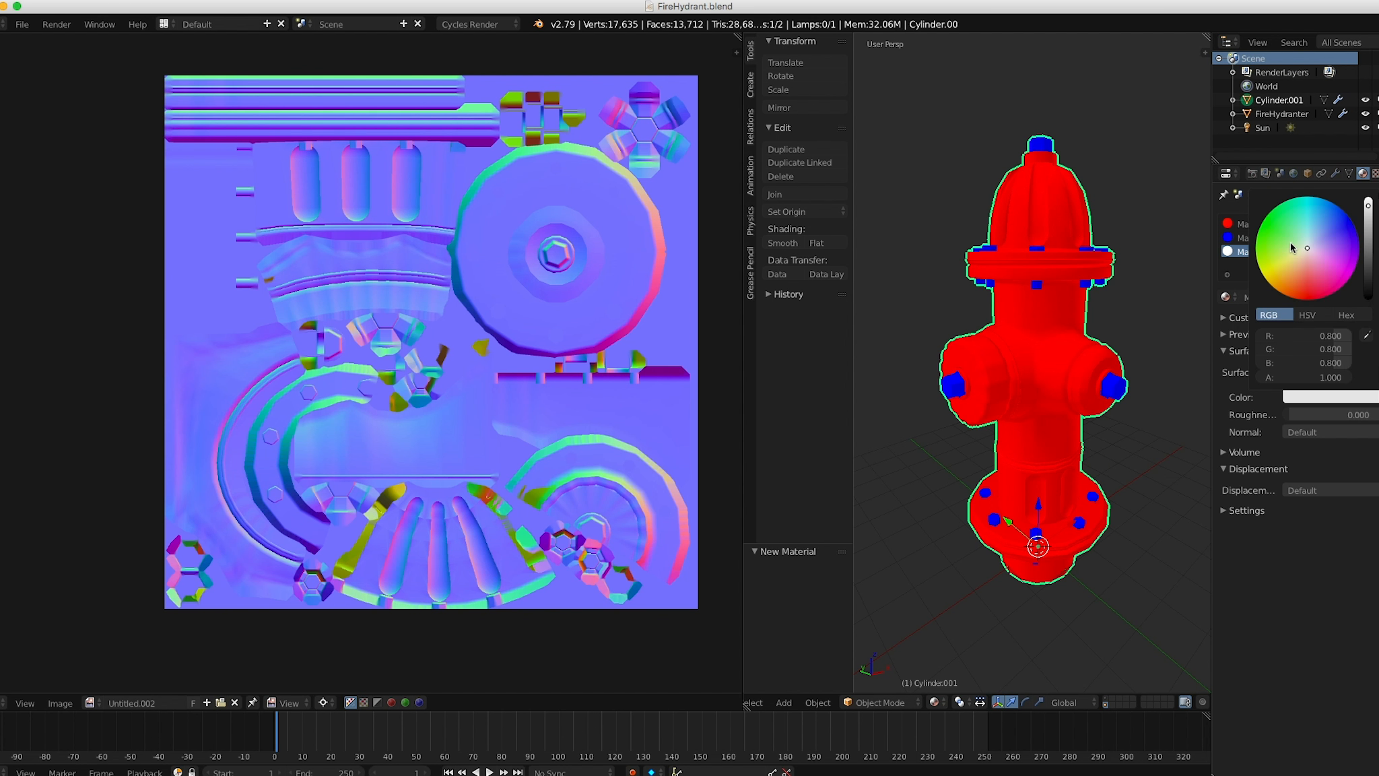
pyautogui.click(1256, 238)
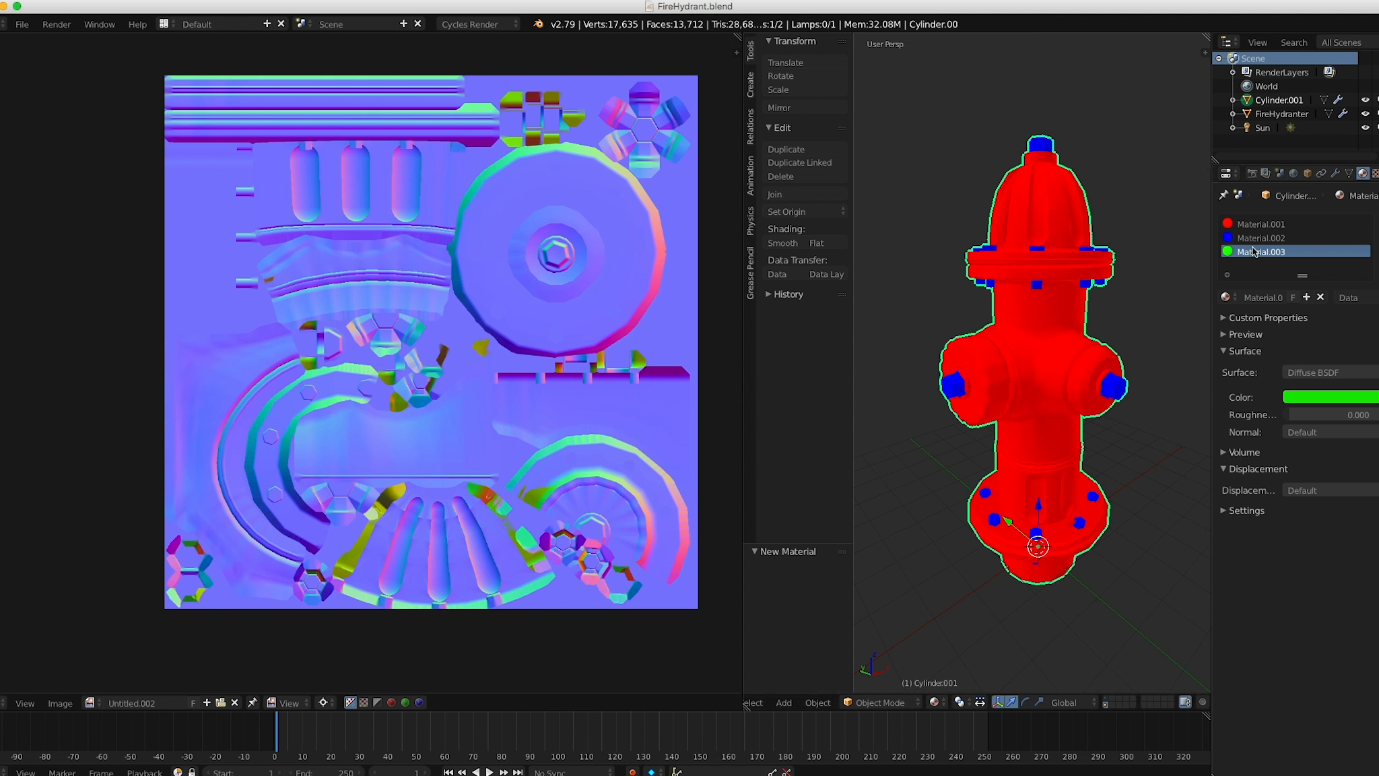
# Select the linked faces of the cylinder below the hydrant's bottom flange in Edit Mode and assign Material.003 to them.
pyautogui.press('Tab')
pyautogui.moveTo(1054, 479); pyautogui.dragTo(1098, 359, button='middle')
pyautogui.press('l')
pyautogui.rightClick(1037, 408)
pyautogui.press('l')
pyautogui.scroll(4, 1067, 383)
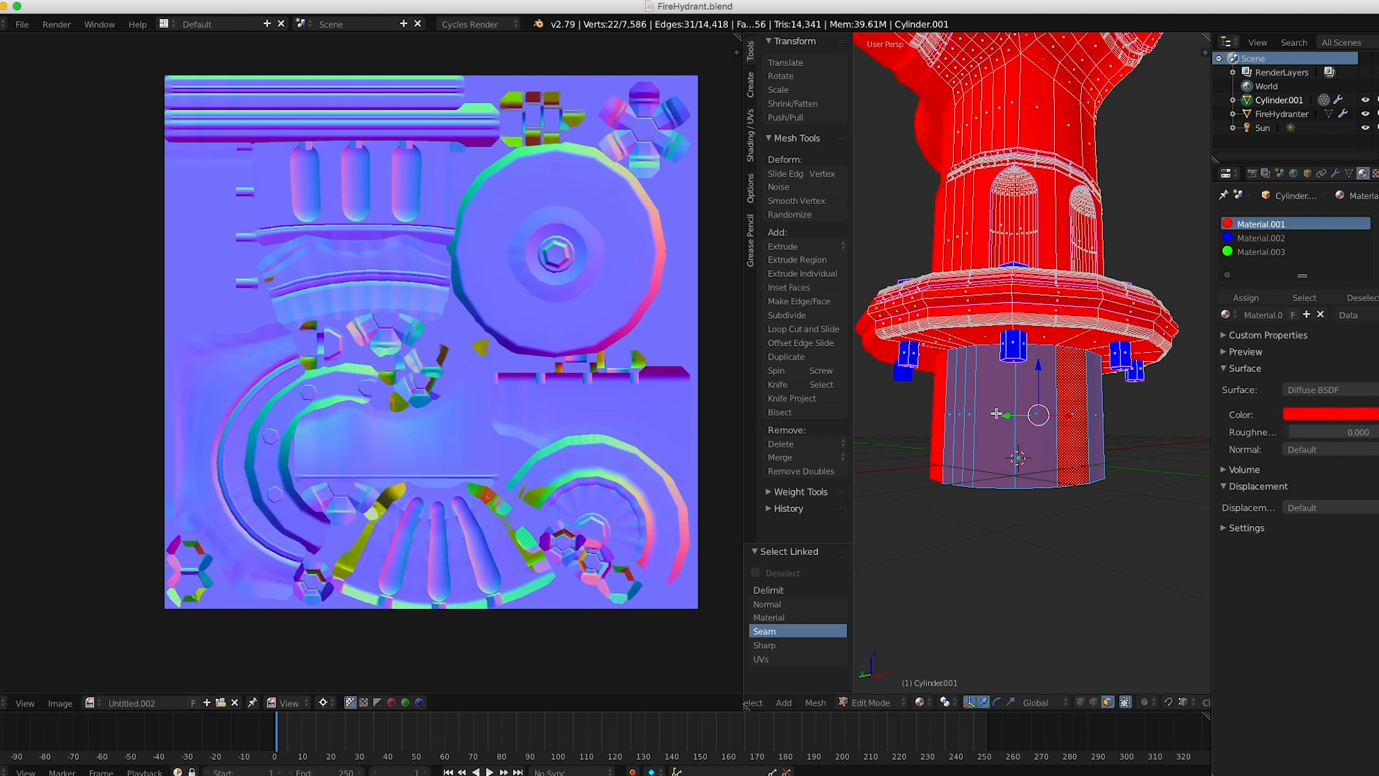
pyautogui.click(1276, 253)
pyautogui.click(1246, 297)
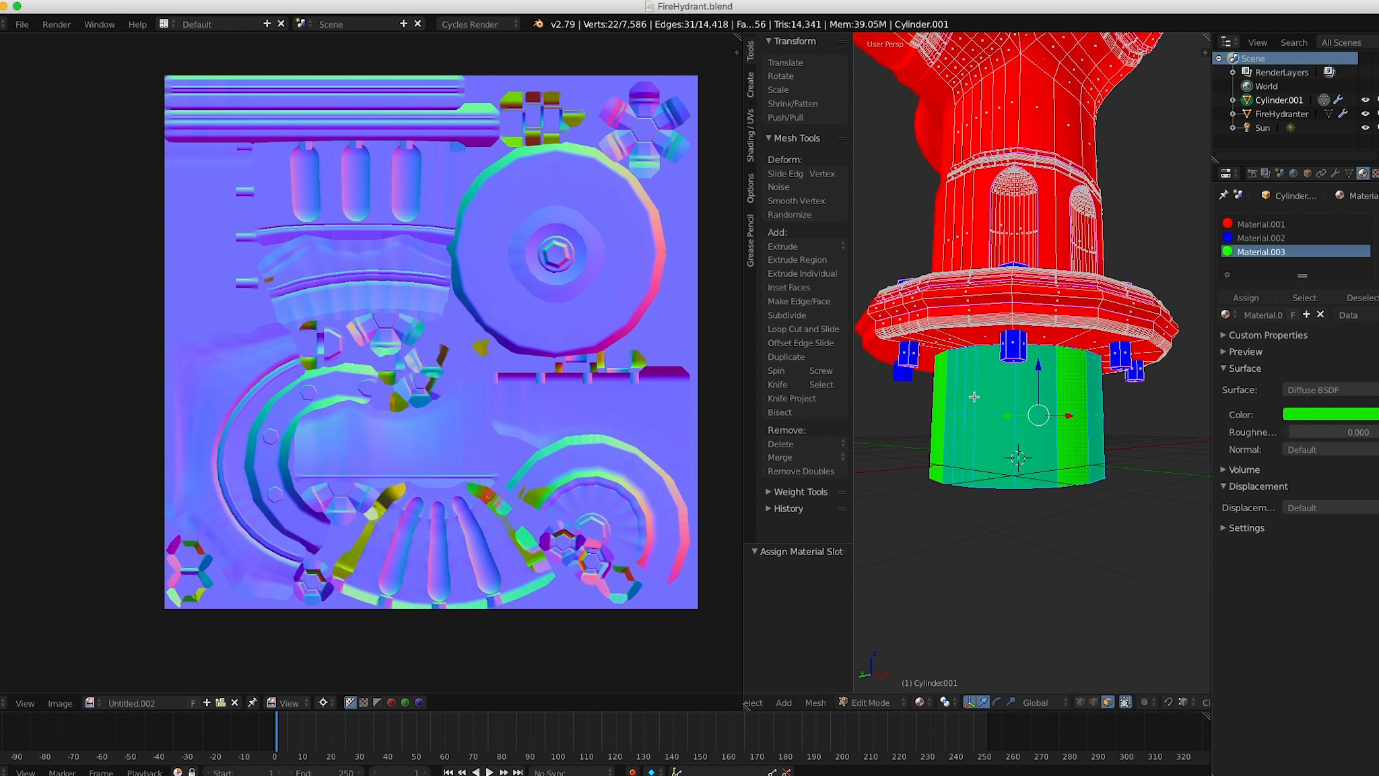
pyautogui.scroll(-3, 1035, 326)
pyautogui.press('Tab')
# Examine the red, blue and green material areas of the high-poly hydrant from several angles.
pyautogui.scroll(-4, 1034, 327)
pyautogui.moveTo(1032, 278); pyautogui.dragTo(1064, 337, button='middle')
pyautogui.scroll(3, 1059, 337)
pyautogui.moveTo(1031, 276); pyautogui.dragTo(1051, 310, button='middle')
pyautogui.keyDown('shift'); pyautogui.moveTo(1050, 74); pyautogui.dragTo(1070, 232, button='middle'); pyautogui.keyUp('shift')
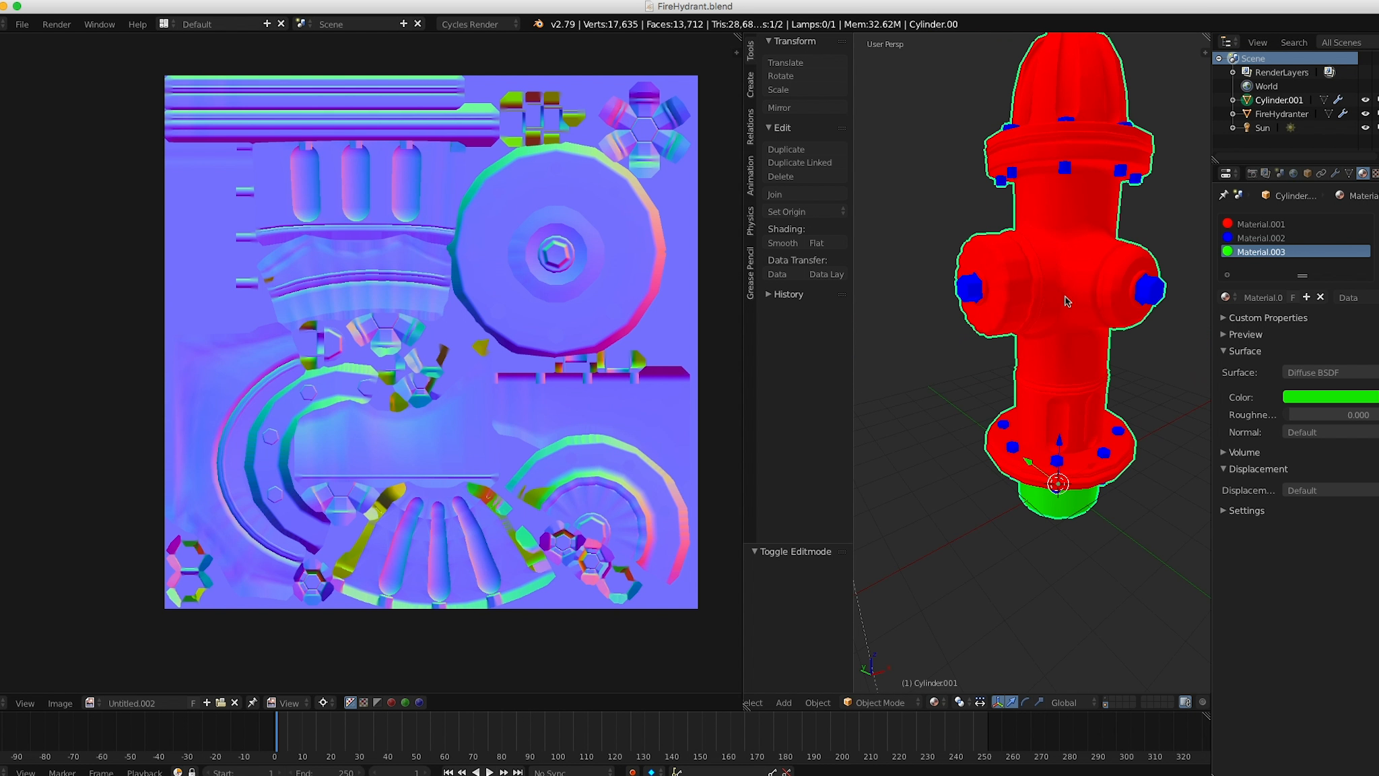
pyautogui.scroll(-3, 1077, 313)
pyautogui.moveTo(1106, 335); pyautogui.dragTo(1080, 329, button='middle')
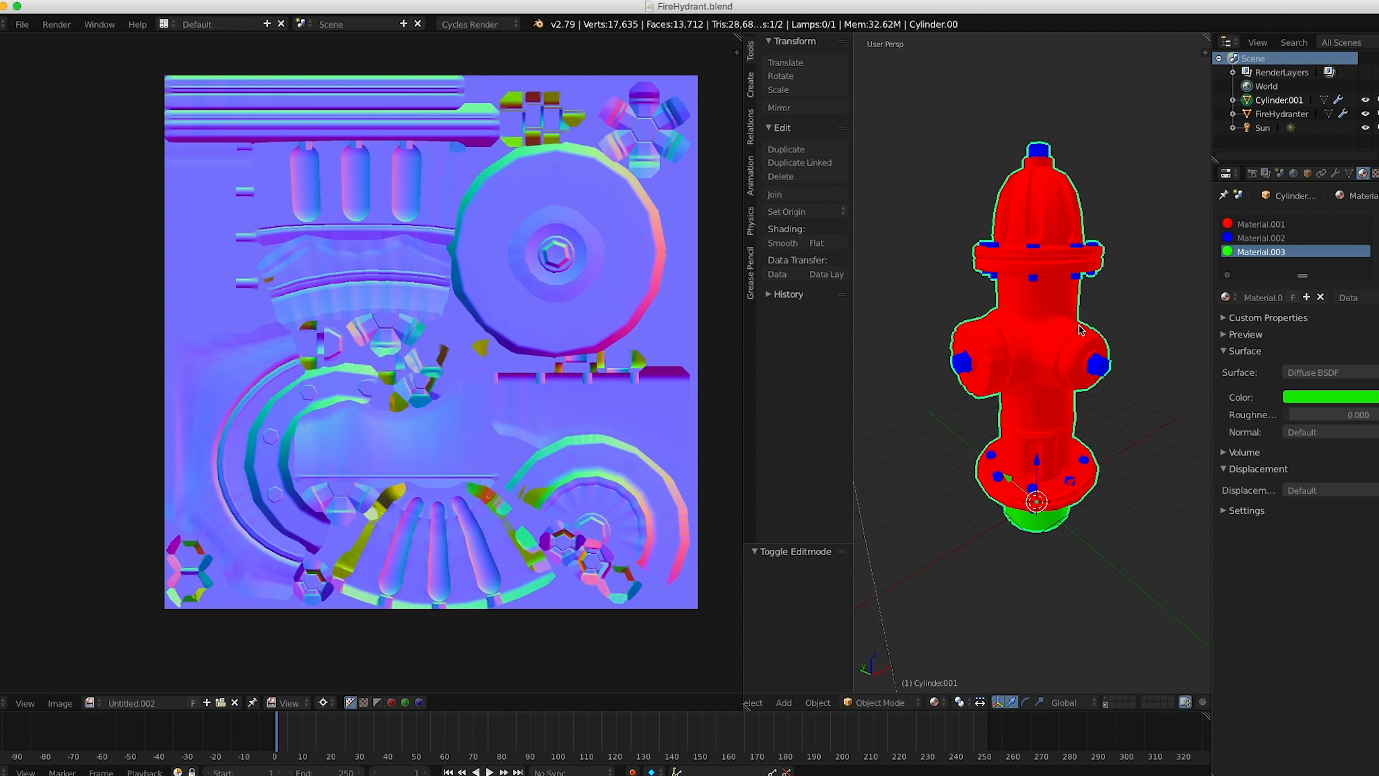
# Bake a Diffuse colour map from the high-poly hydrant onto the low-poly FireHydranter, using image Untitled.002.
pyautogui.click(1252, 175)
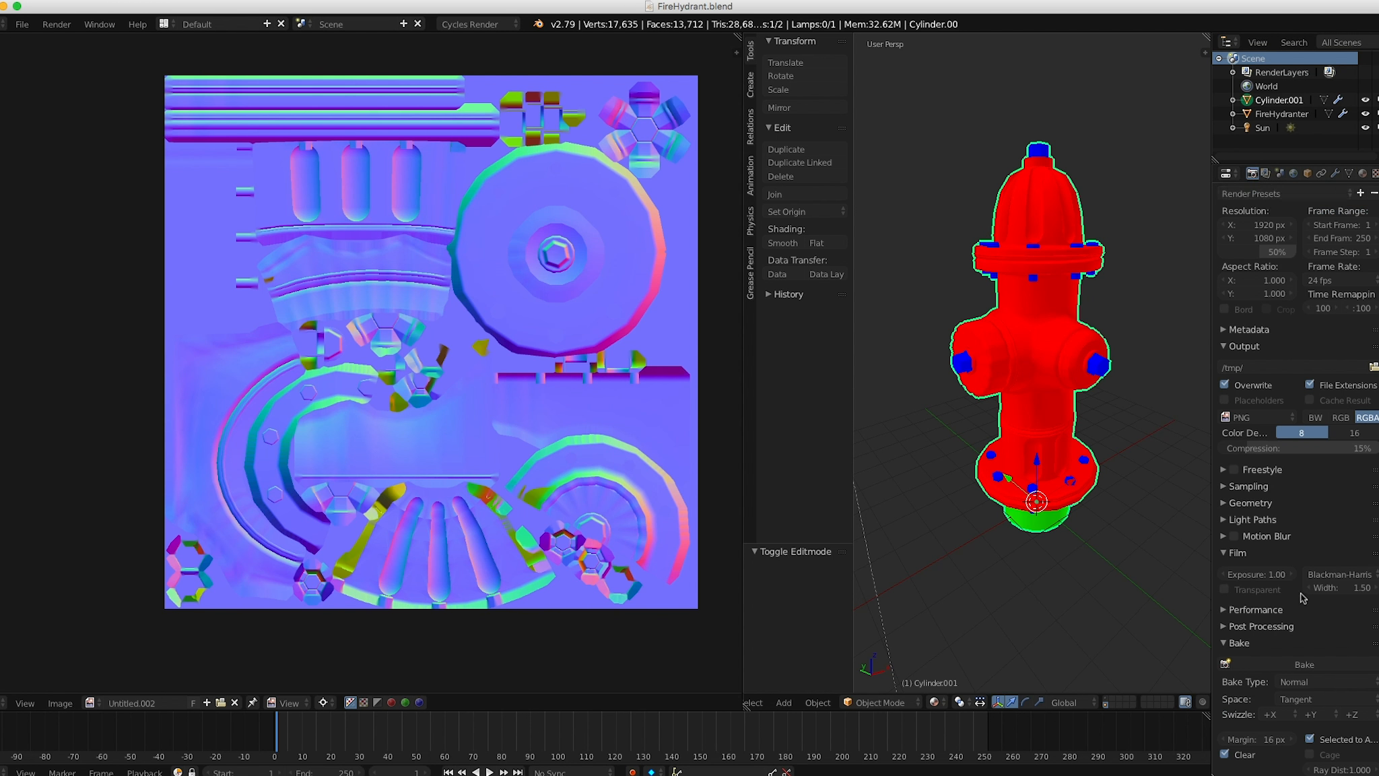
pyautogui.moveTo(1145, 667); pyautogui.dragTo(1152, 663, button='middle')
pyautogui.keyDown('shift'); pyautogui.click(1105, 698); pyautogui.keyUp('shift')
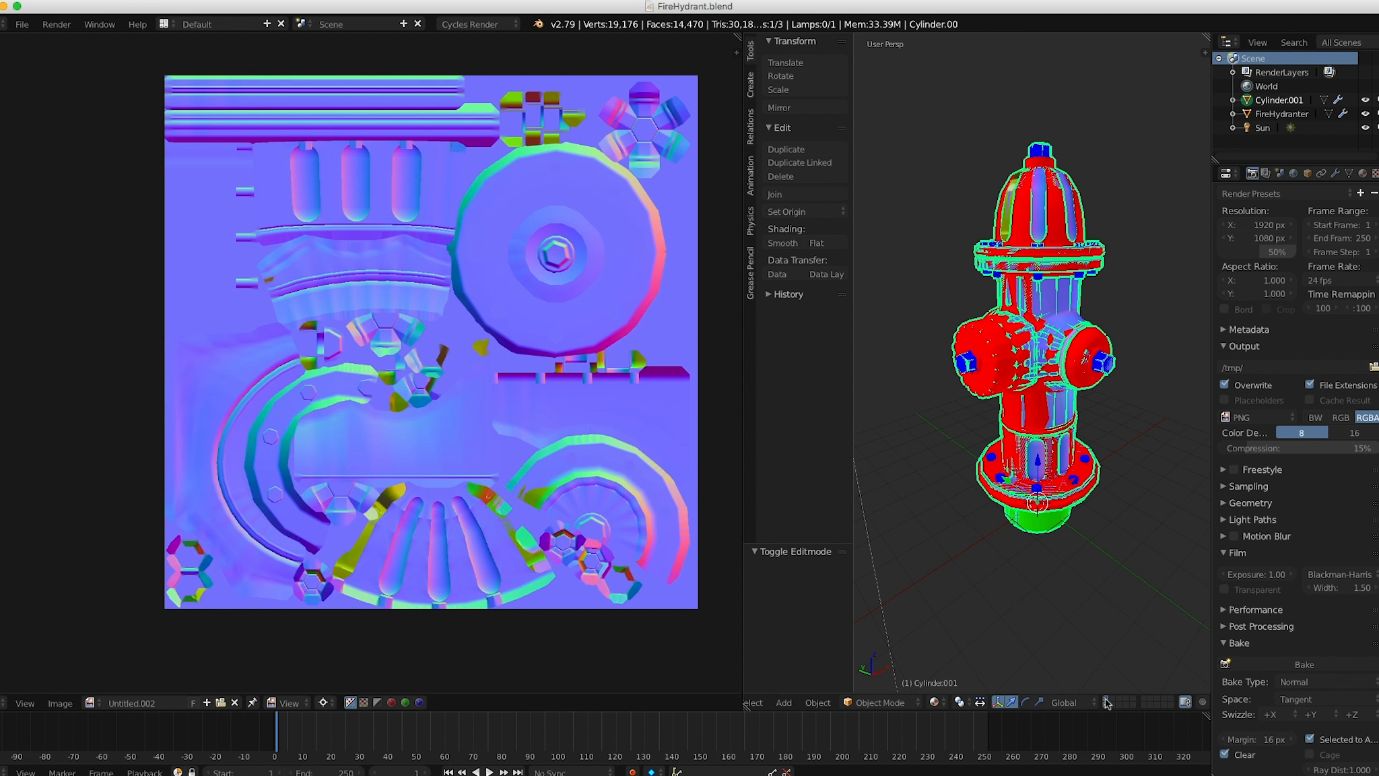
pyautogui.keyDown('shift'); pyautogui.rightClick(1062, 222); pyautogui.keyUp('shift')
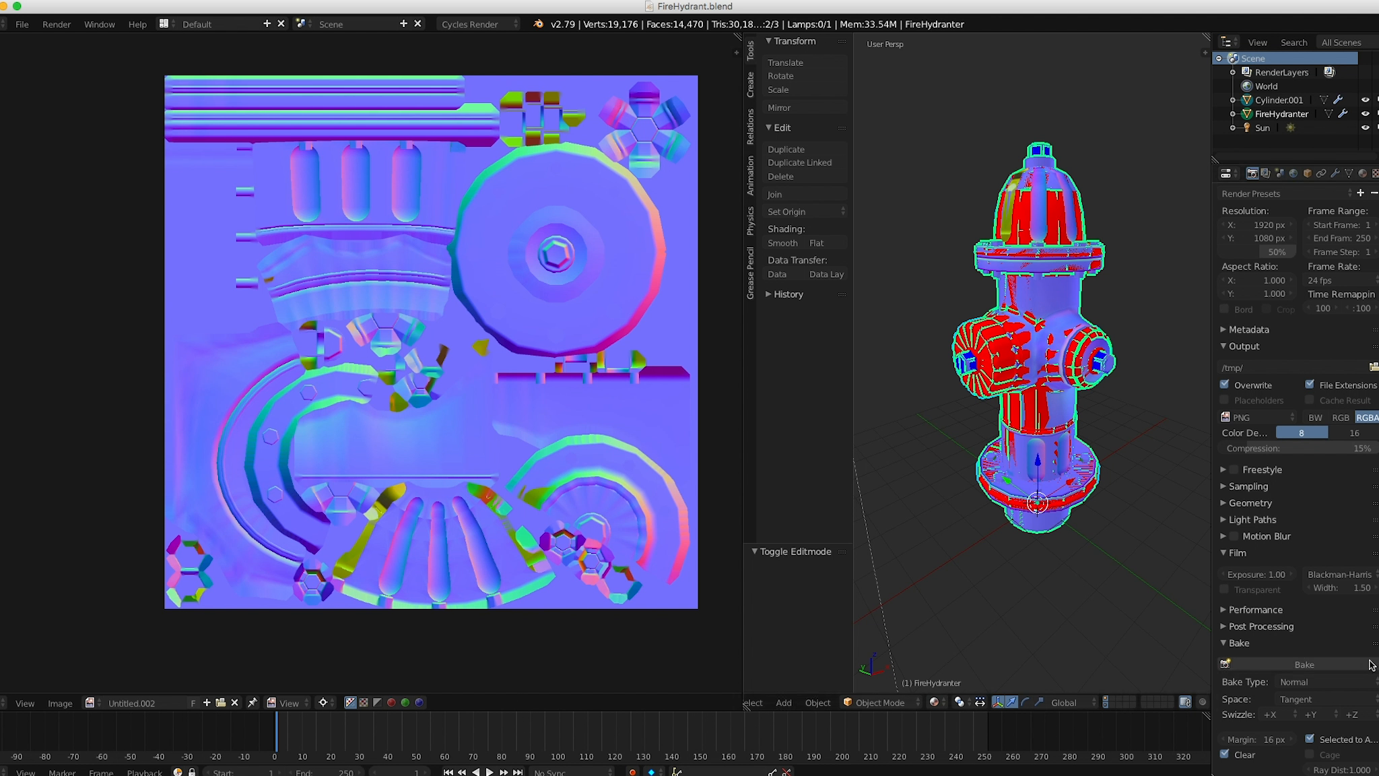
pyautogui.click(1319, 681)
pyautogui.click(1313, 560)
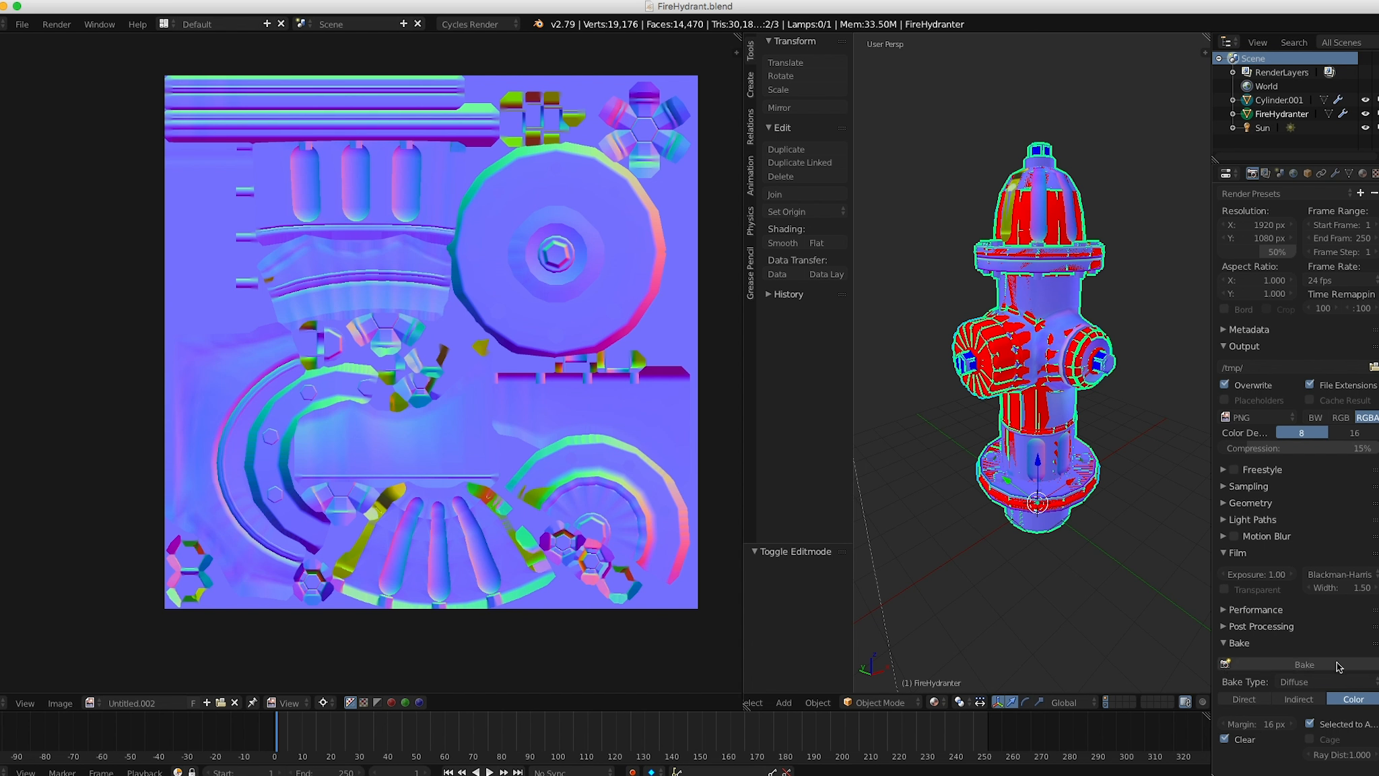
pyautogui.click(1304, 665)
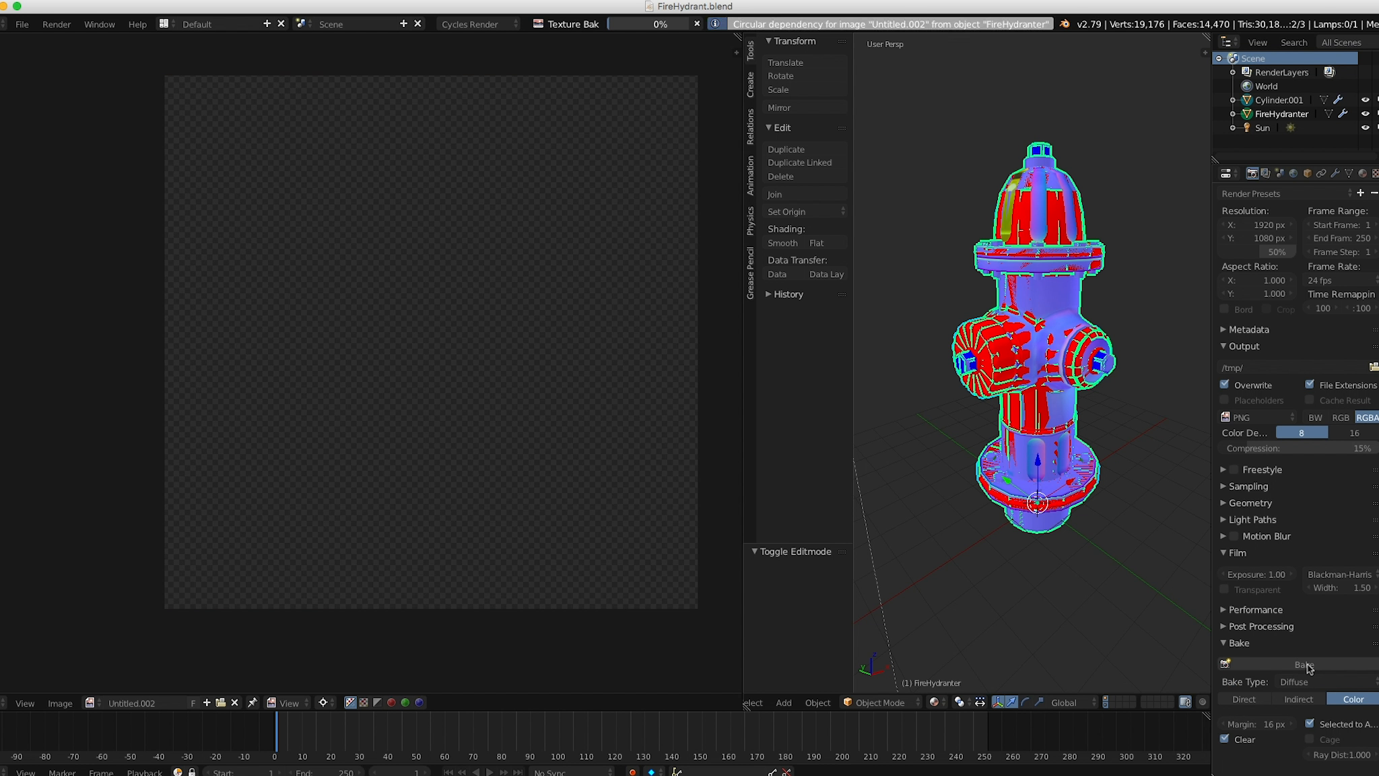
# Examine the baked material ID map, with only the low-poly hydrant shown and its UV layout over the image.
pyautogui.scroll(3, 484, 384)
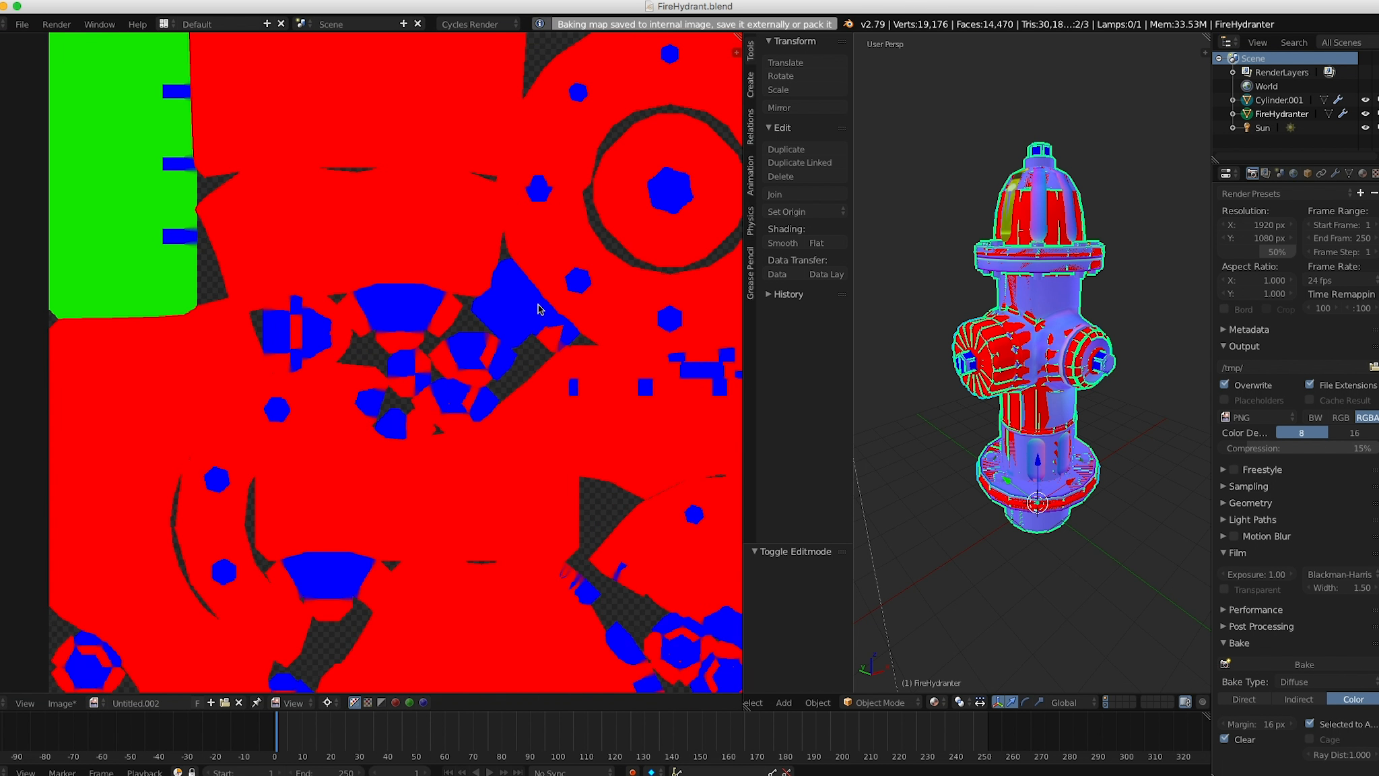
pyautogui.scroll(-2, 537, 313)
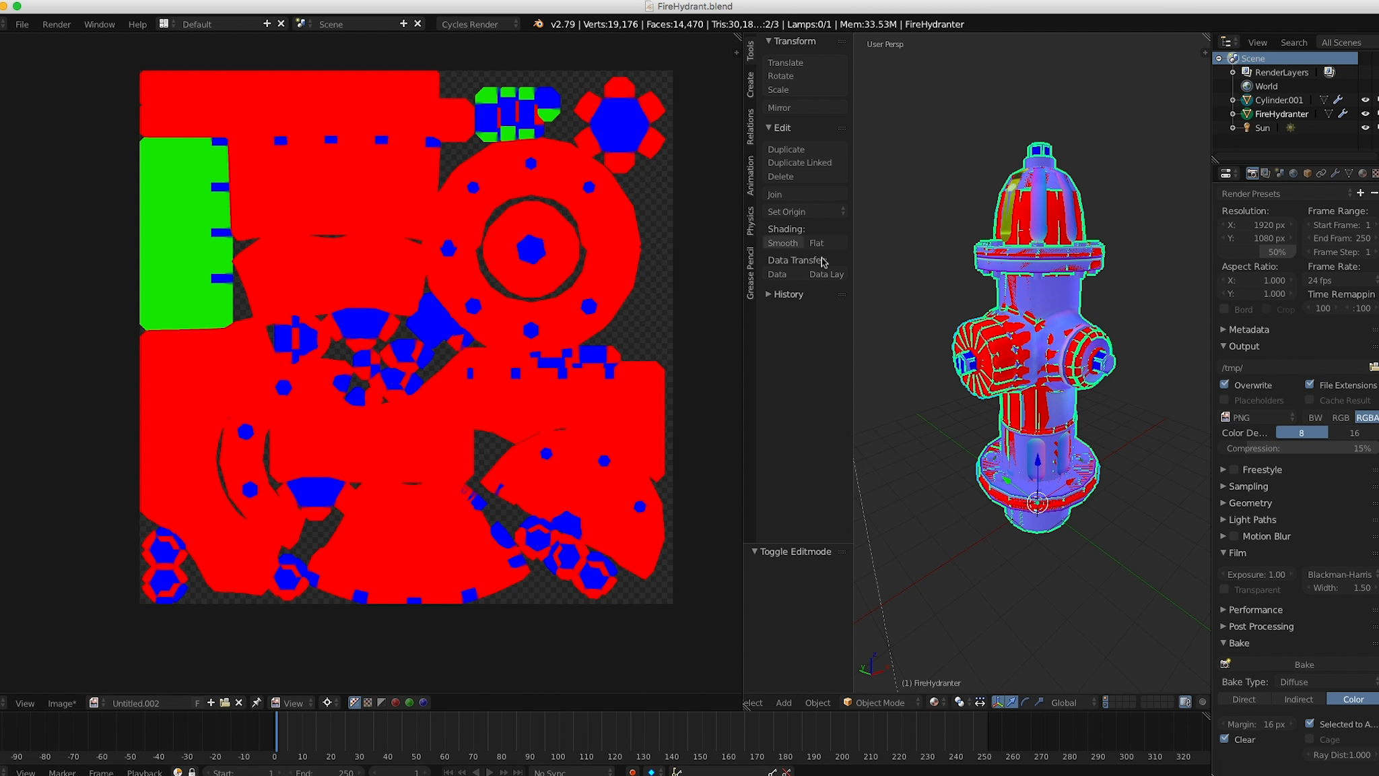
pyautogui.click(1113, 704)
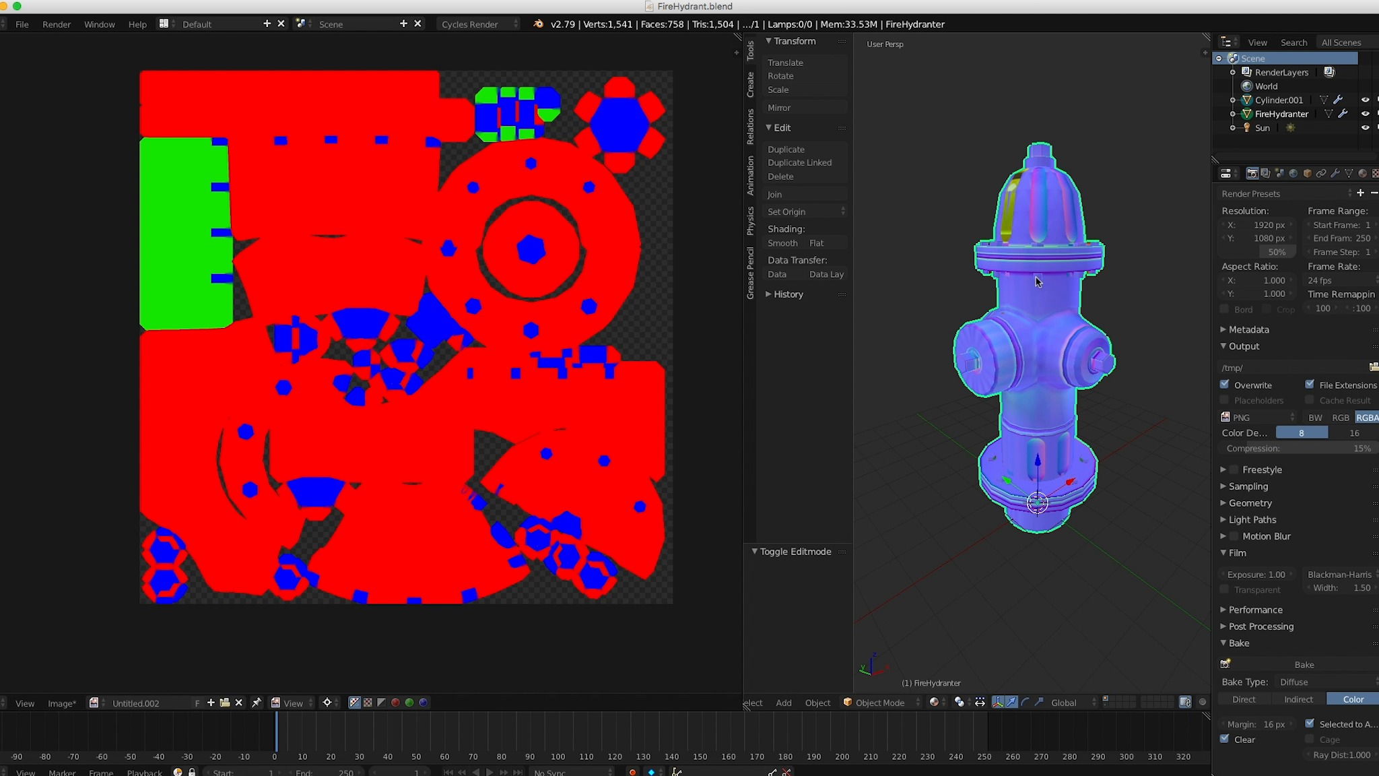
pyautogui.press('Tab')
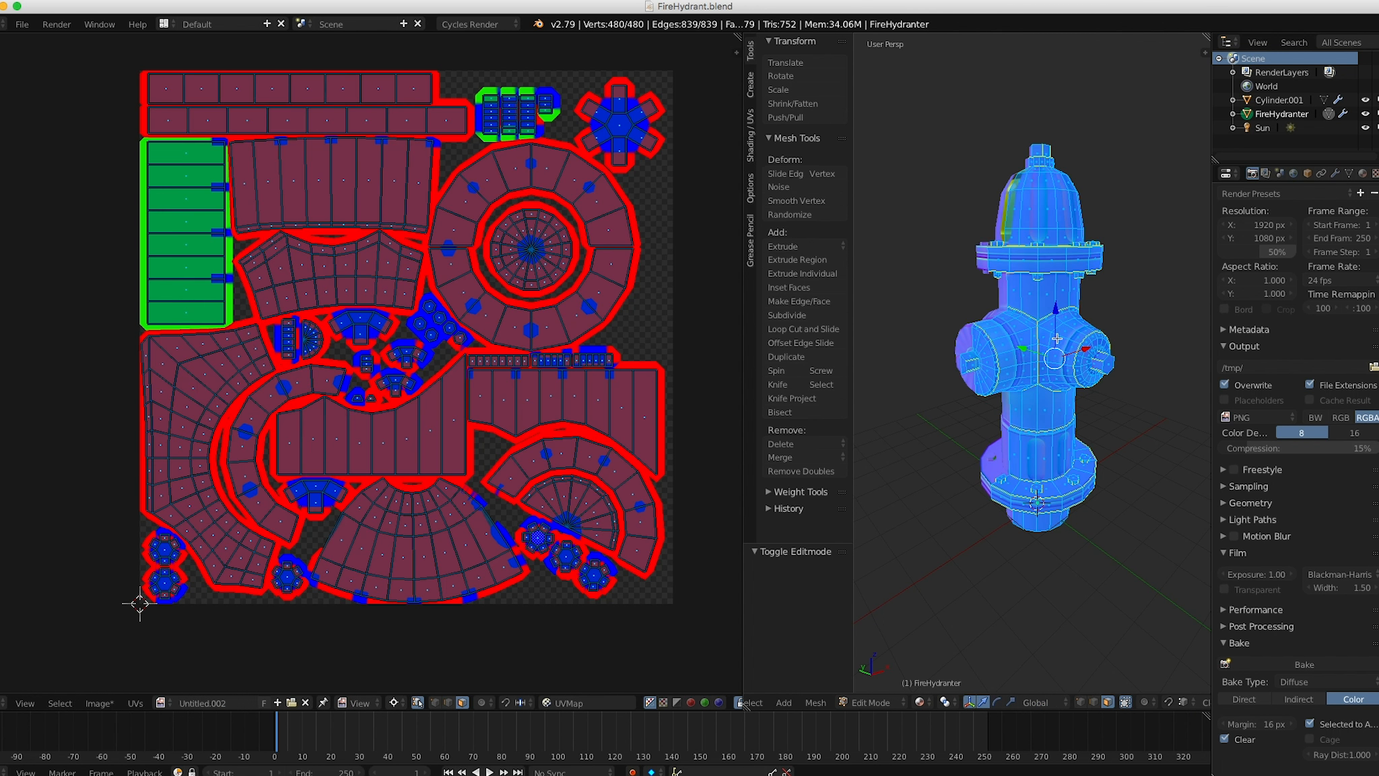
pyautogui.scroll(2, 578, 251)
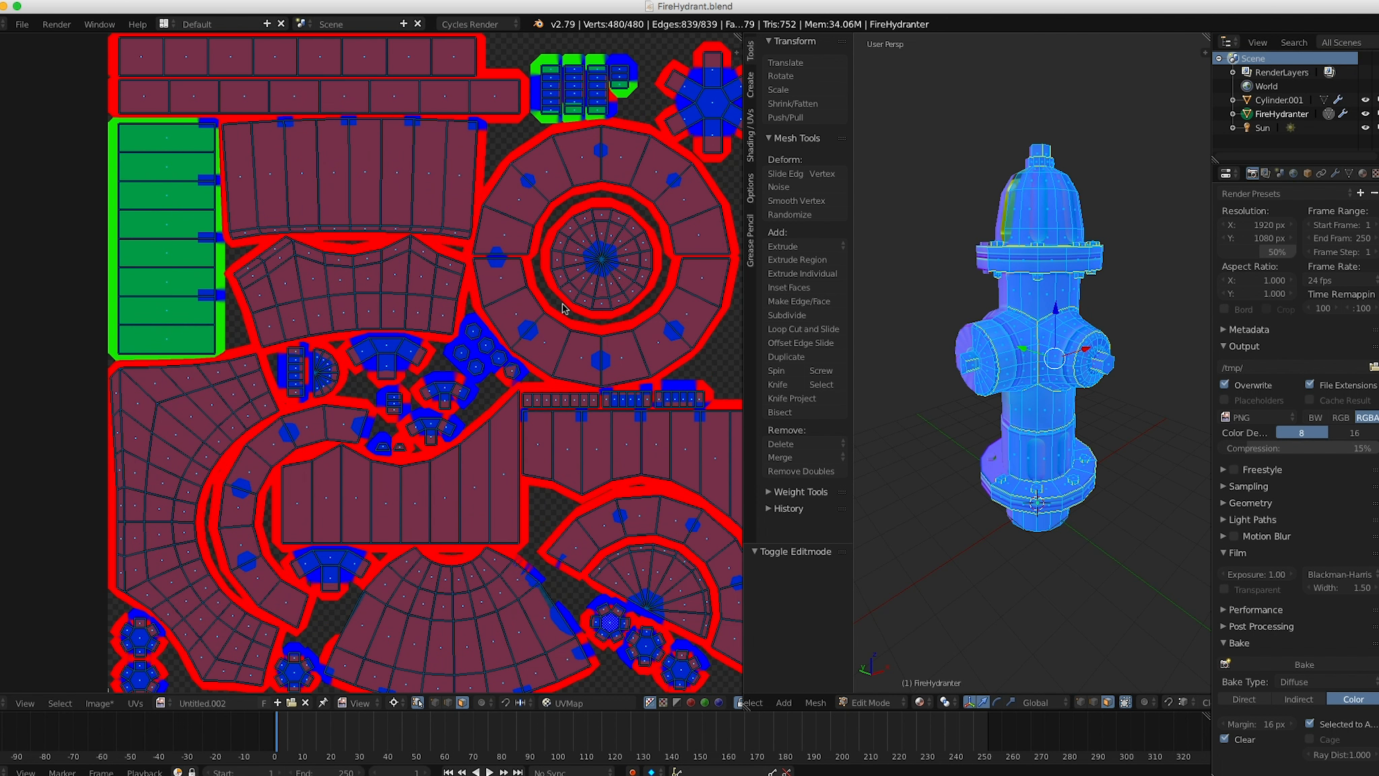
pyautogui.moveTo(578, 246); pyautogui.dragTo(546, 309, button='middle')
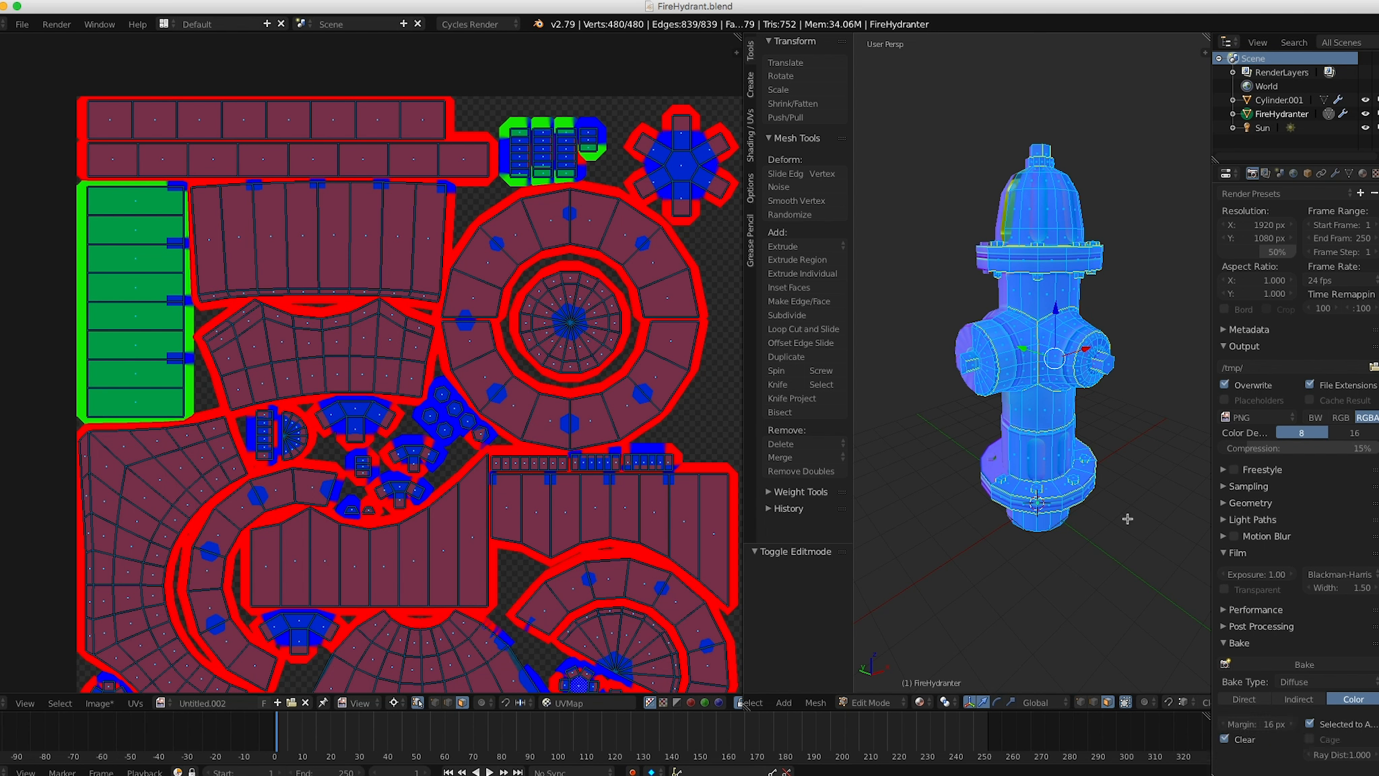
pyautogui.moveTo(559, 245); pyautogui.dragTo(565, 276, button='middle')
pyautogui.scroll(1, 539, 276)
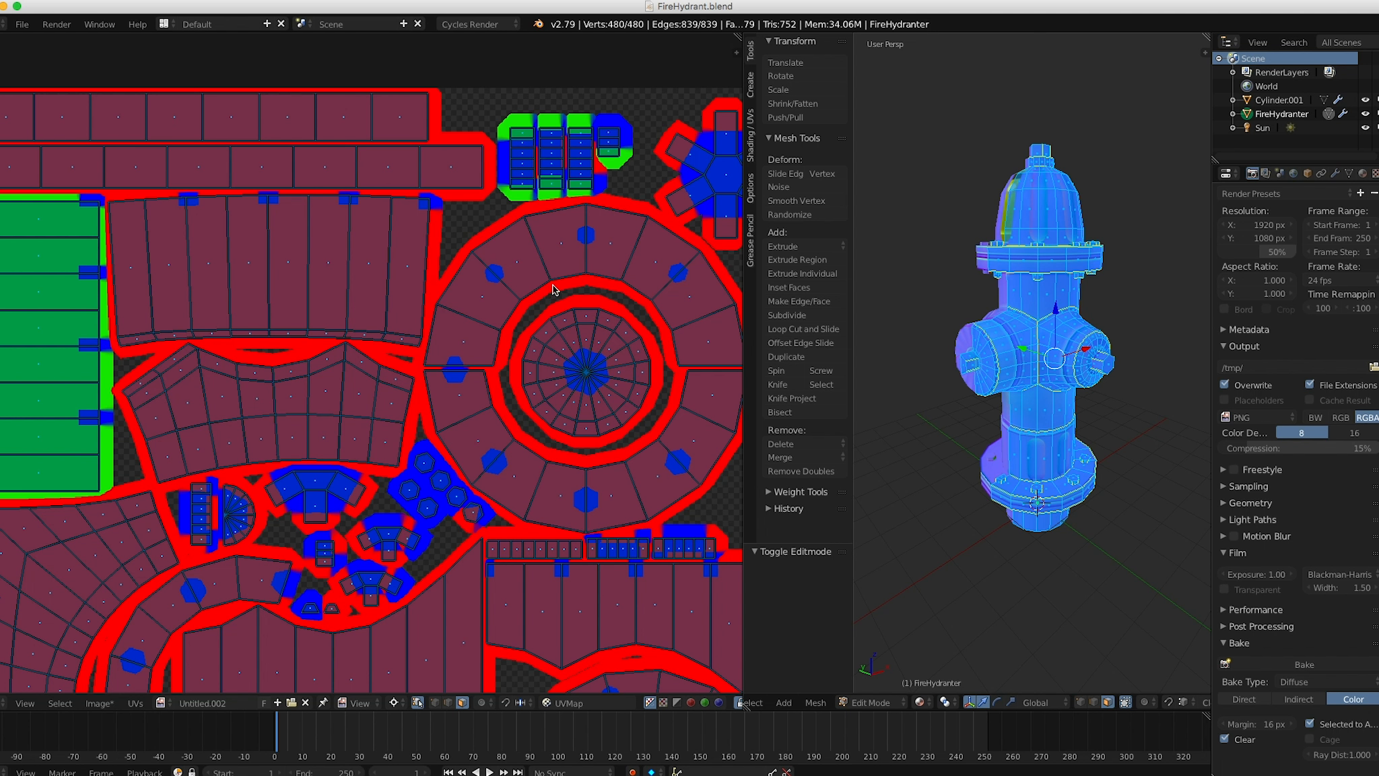
pyautogui.scroll(-1, 551, 301)
pyautogui.moveTo(584, 295); pyautogui.dragTo(562, 230, button='middle')
pyautogui.moveTo(527, 400); pyautogui.dragTo(558, 356, button='middle')
pyautogui.scroll(-2, 609, 401)
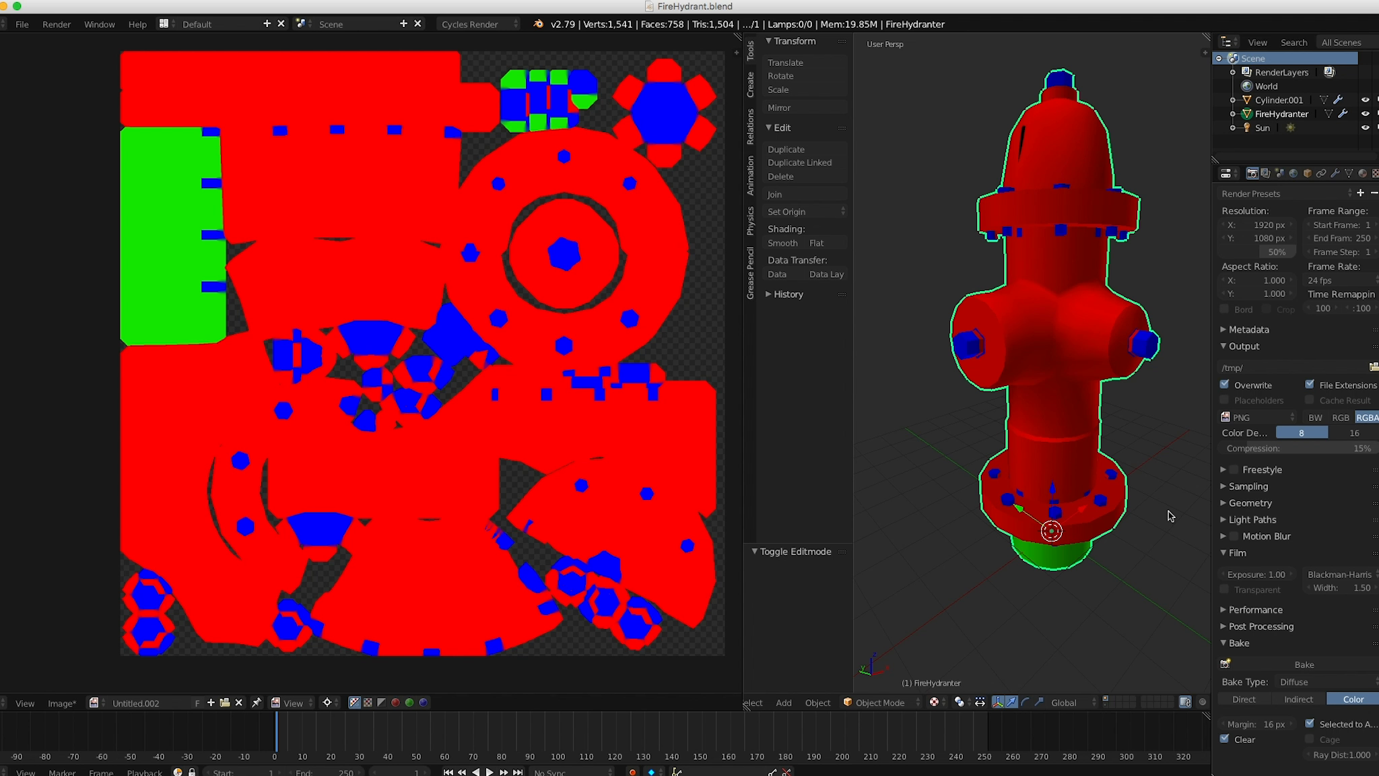
# Examine the baked colours where the bottom flange's bolts meet the base cylinder, on the low-poly model and its UV islands.
pyautogui.moveTo(1029, 385); pyautogui.dragTo(1075, 421, button='middle')
pyautogui.scroll(10, 1075, 421)
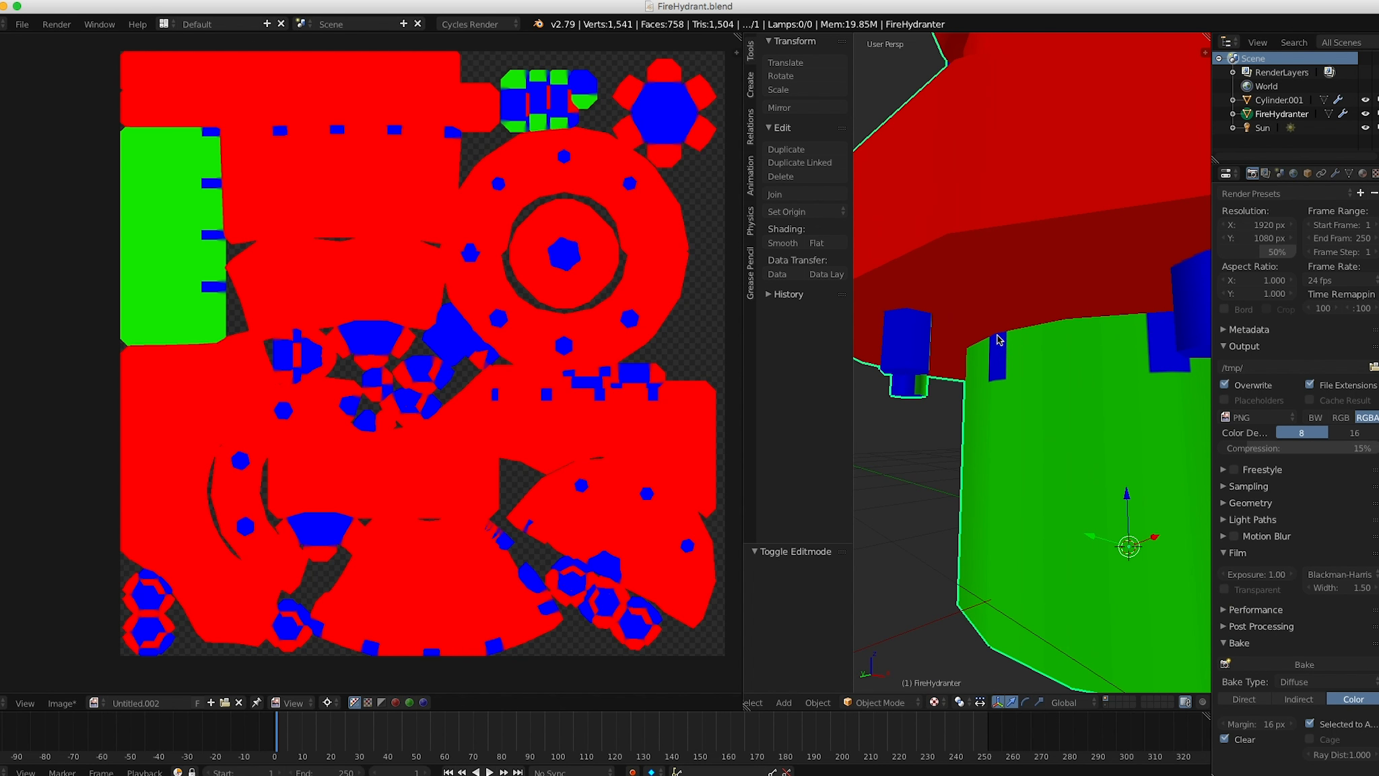
pyautogui.press('Tab')
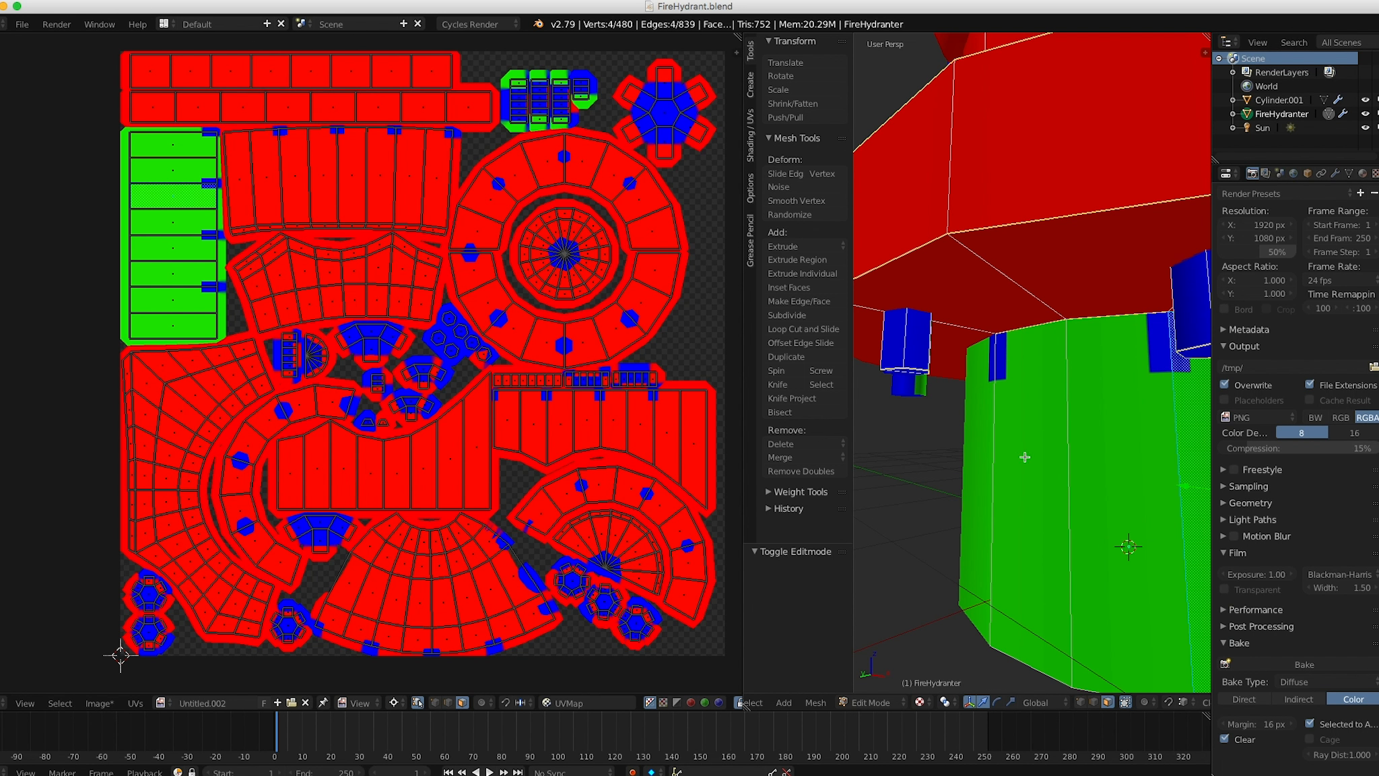
pyautogui.moveTo(1071, 507); pyautogui.dragTo(996, 492, button='middle')
pyautogui.scroll(4, 368, 278)
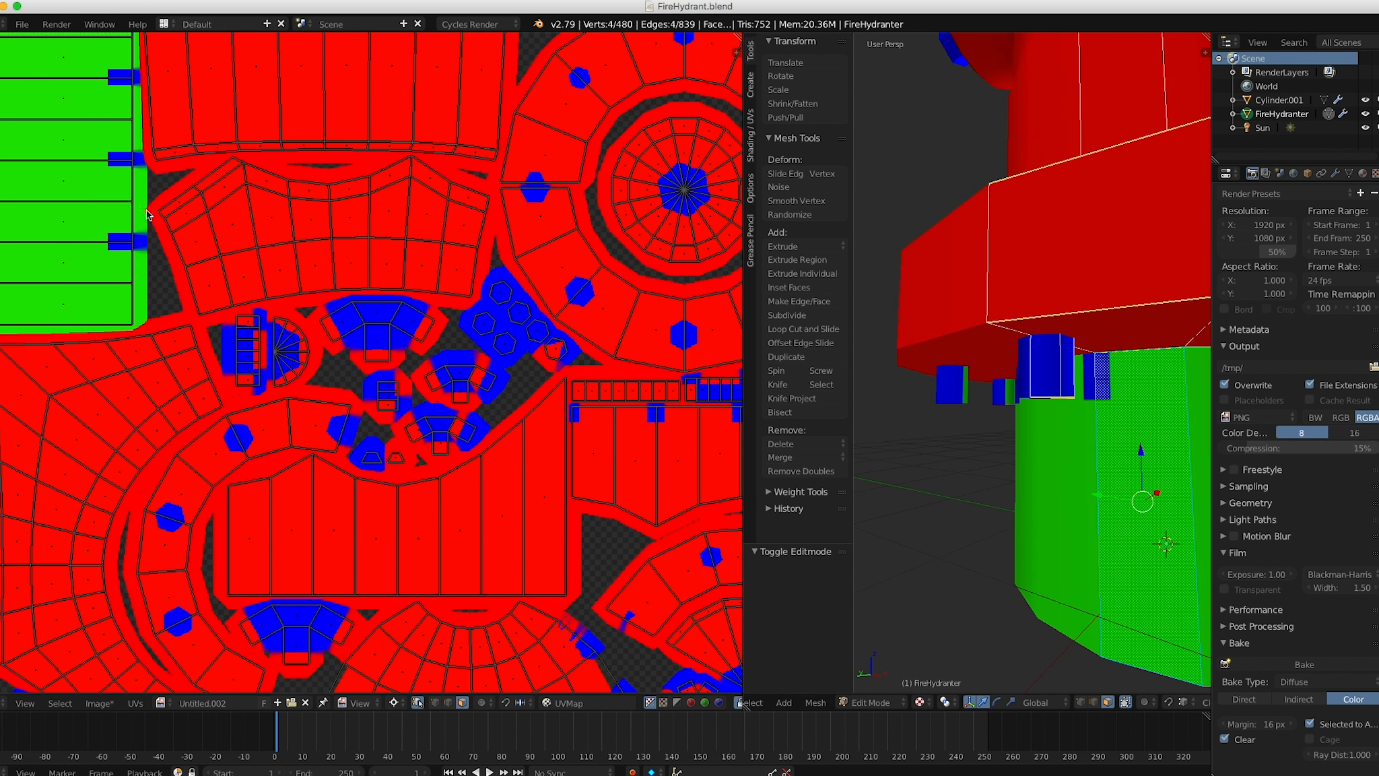
pyautogui.moveTo(368, 278); pyautogui.dragTo(400, 312, button='middle')
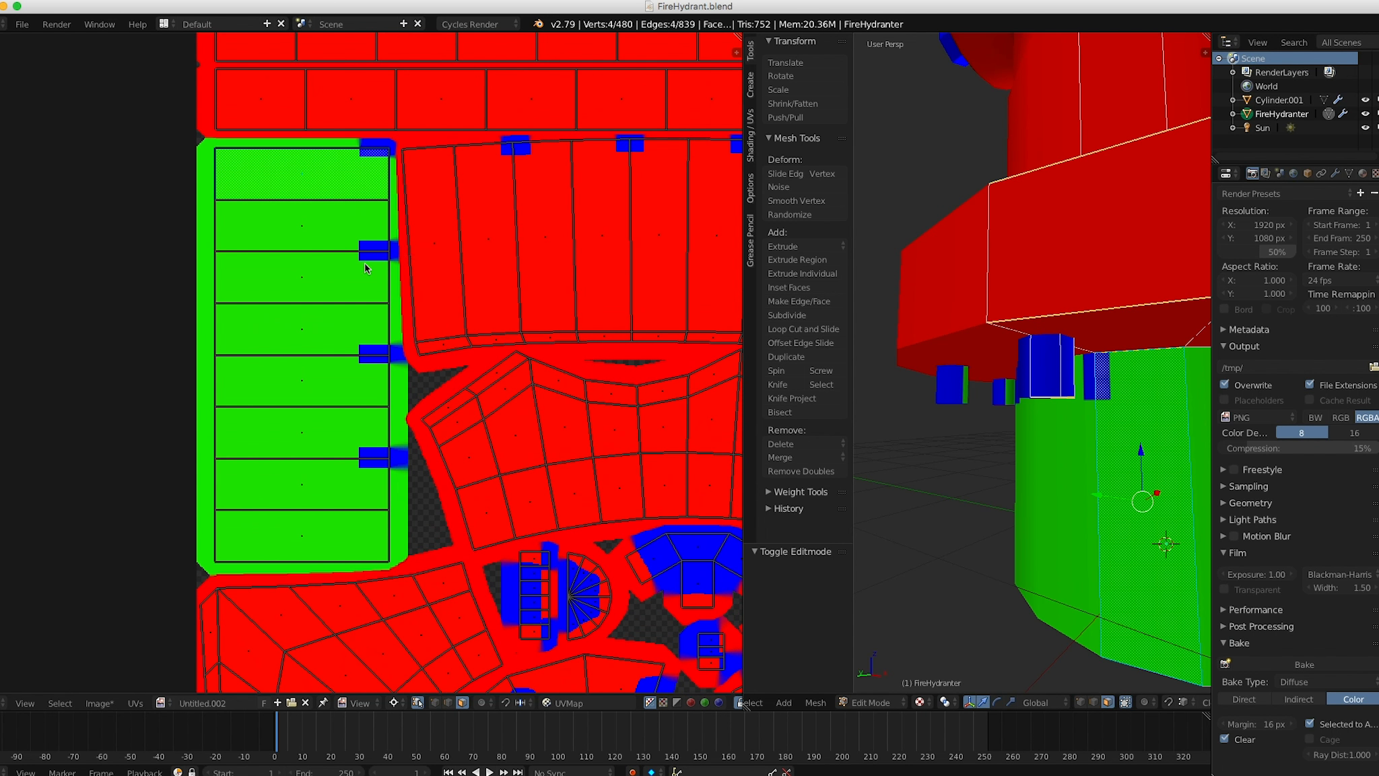
pyautogui.moveTo(996, 377); pyautogui.dragTo(1042, 394, button='middle')
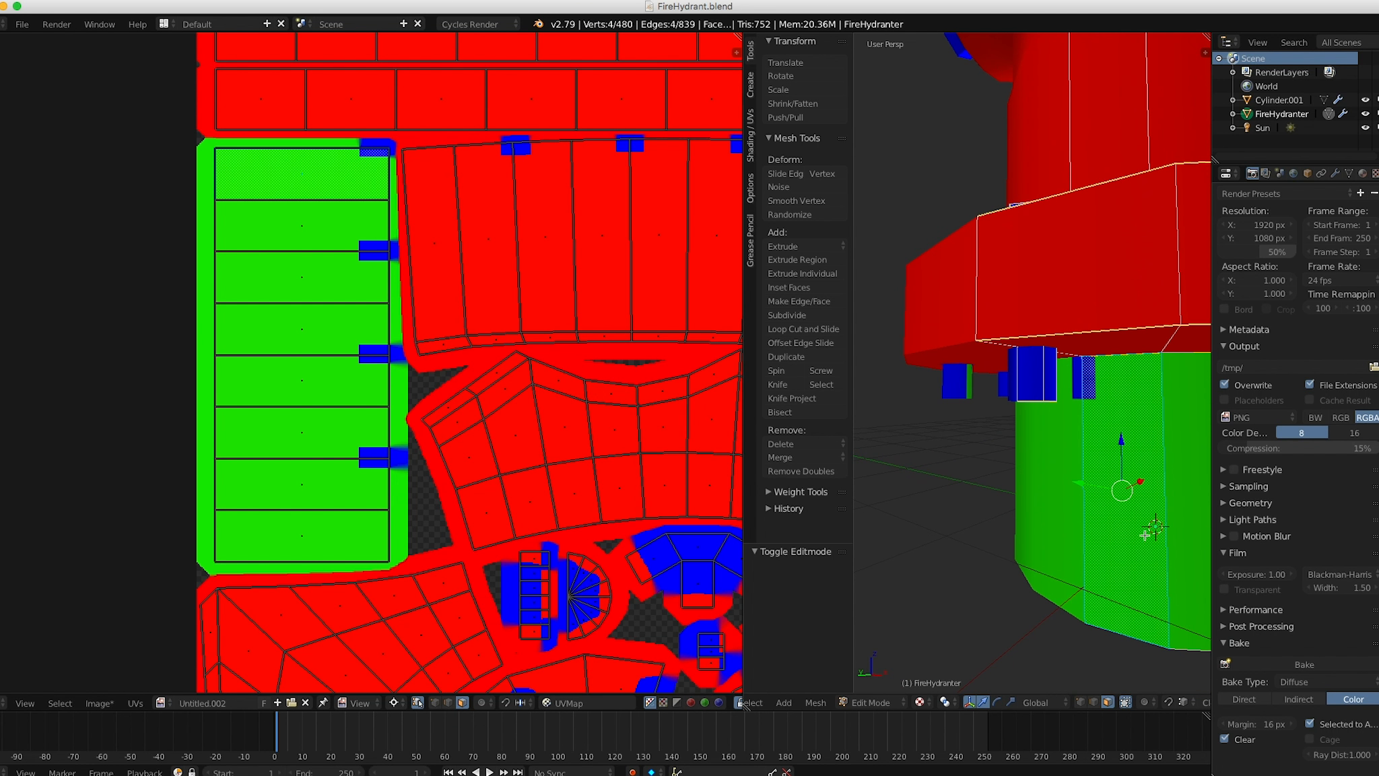
pyautogui.moveTo(1102, 456); pyautogui.dragTo(1012, 369, button='middle')
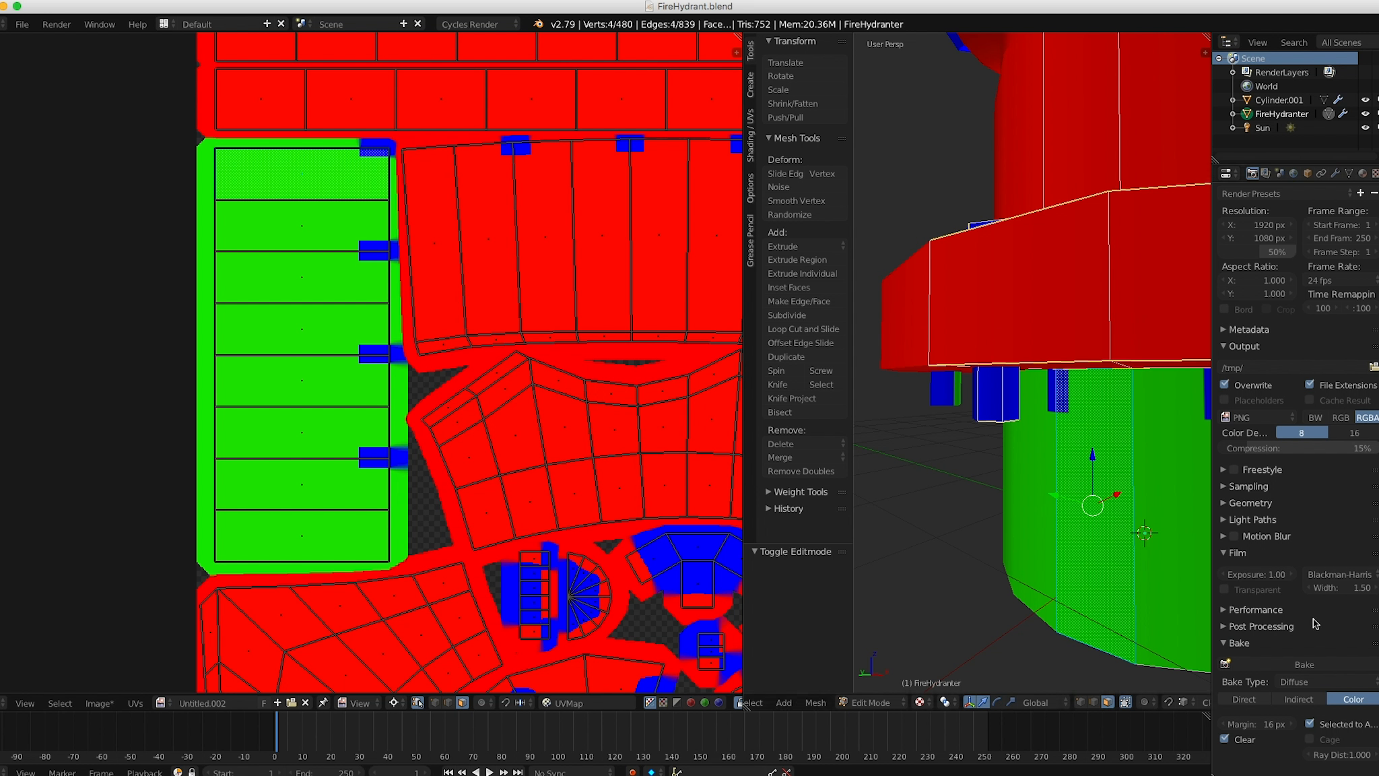
# Set the bake ray distance to 0.2.
pyautogui.click(1342, 755)
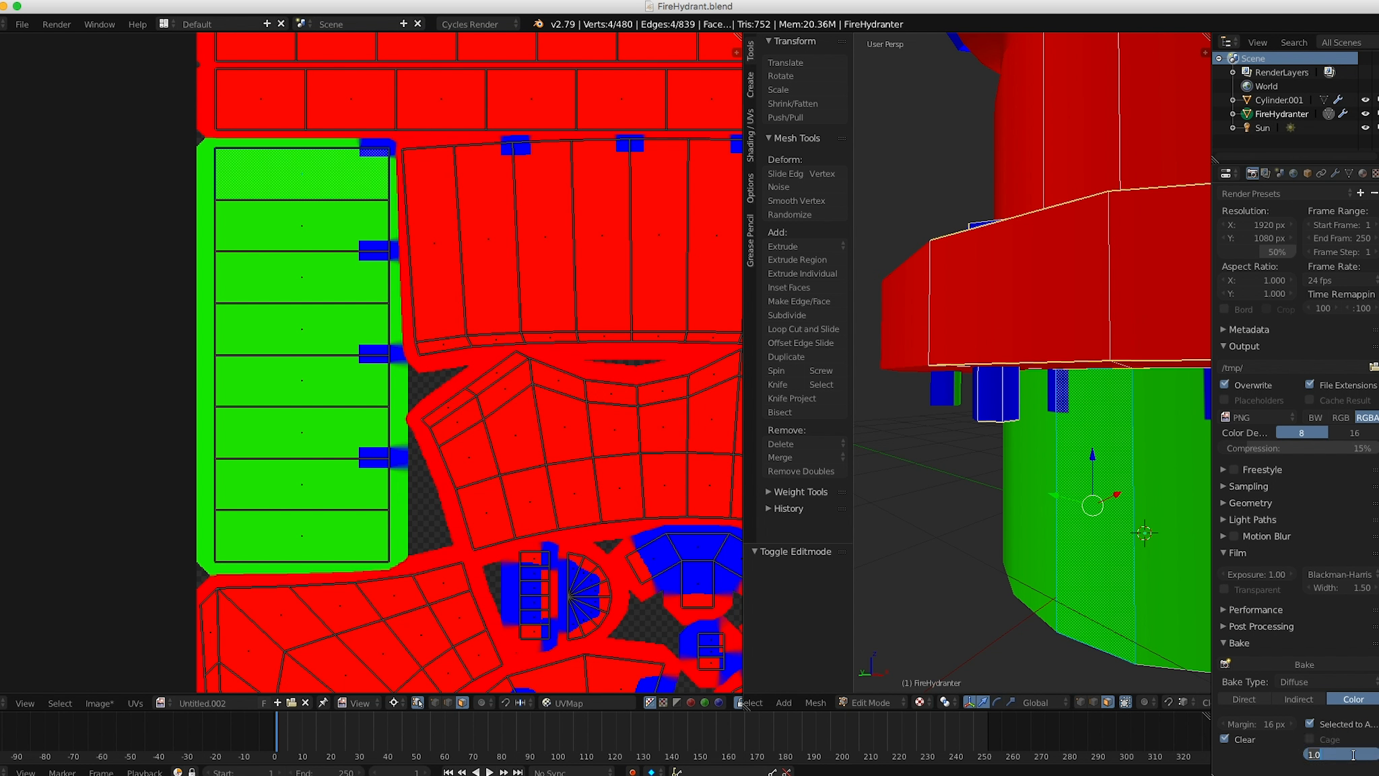
pyautogui.write('.2')
pyautogui.press('Return')
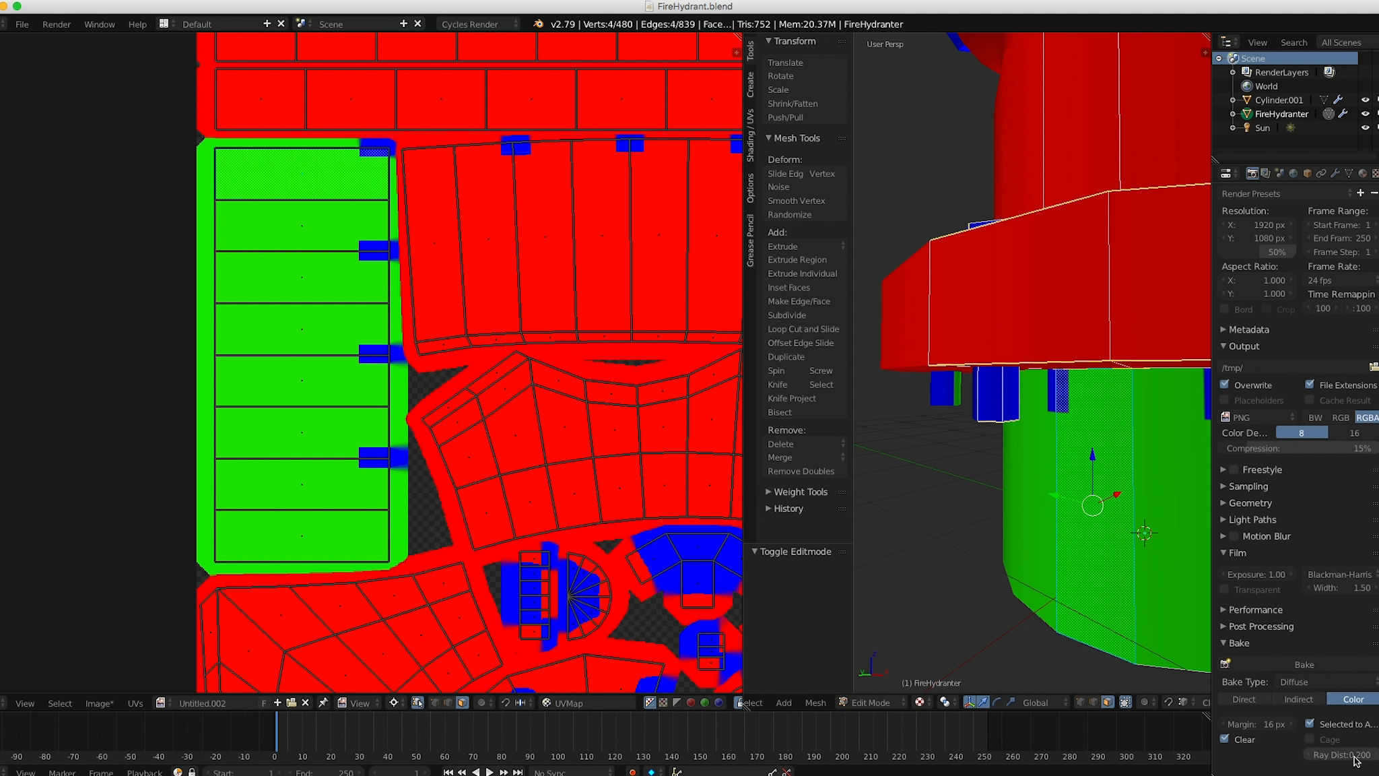
# Show both hydrants in Object Mode, select the high-poly with FireHydranter as active object, and rebake the diffuse colour map.
pyautogui.moveTo(1039, 490); pyautogui.dragTo(1089, 408, button='middle')
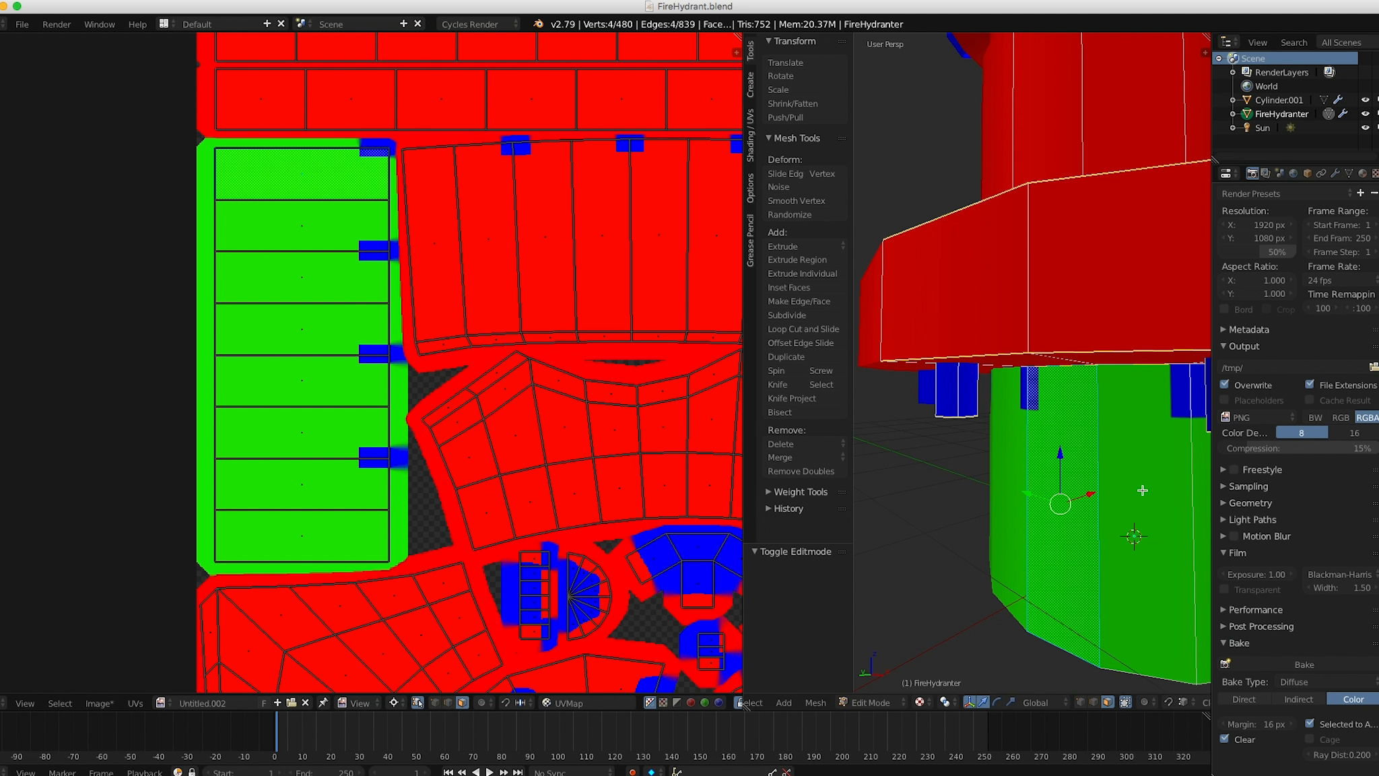
pyautogui.scroll(-8, 1058, 474)
pyautogui.press('Tab')
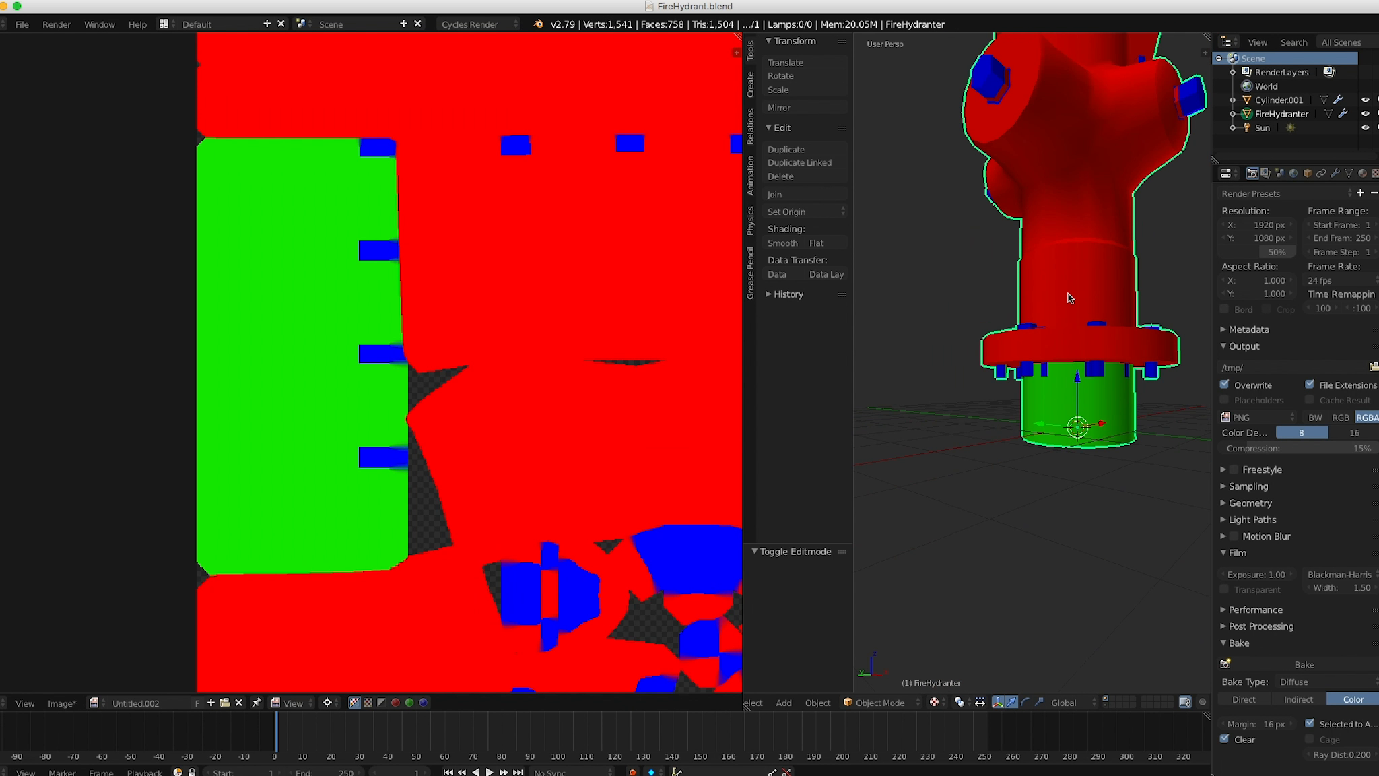
pyautogui.keyDown('shift'); pyautogui.click(1106, 707); pyautogui.keyUp('shift')
pyautogui.rightClick(1048, 264)
pyautogui.moveTo(1048, 264); pyautogui.dragTo(1038, 271, button='middle')
pyautogui.scroll(-2, 1038, 253)
pyautogui.keyDown('shift'); pyautogui.rightClick(1037, 221); pyautogui.keyUp('shift')
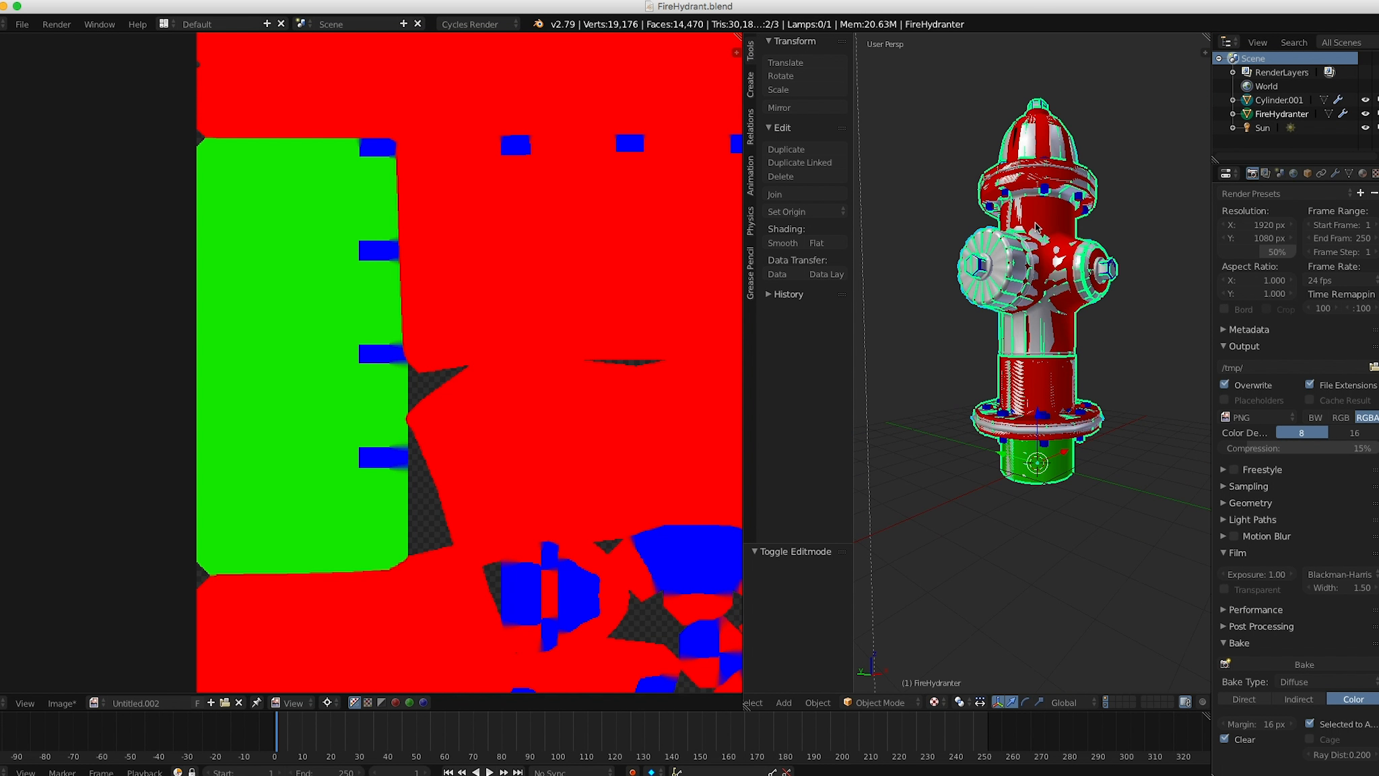
pyautogui.click(1321, 665)
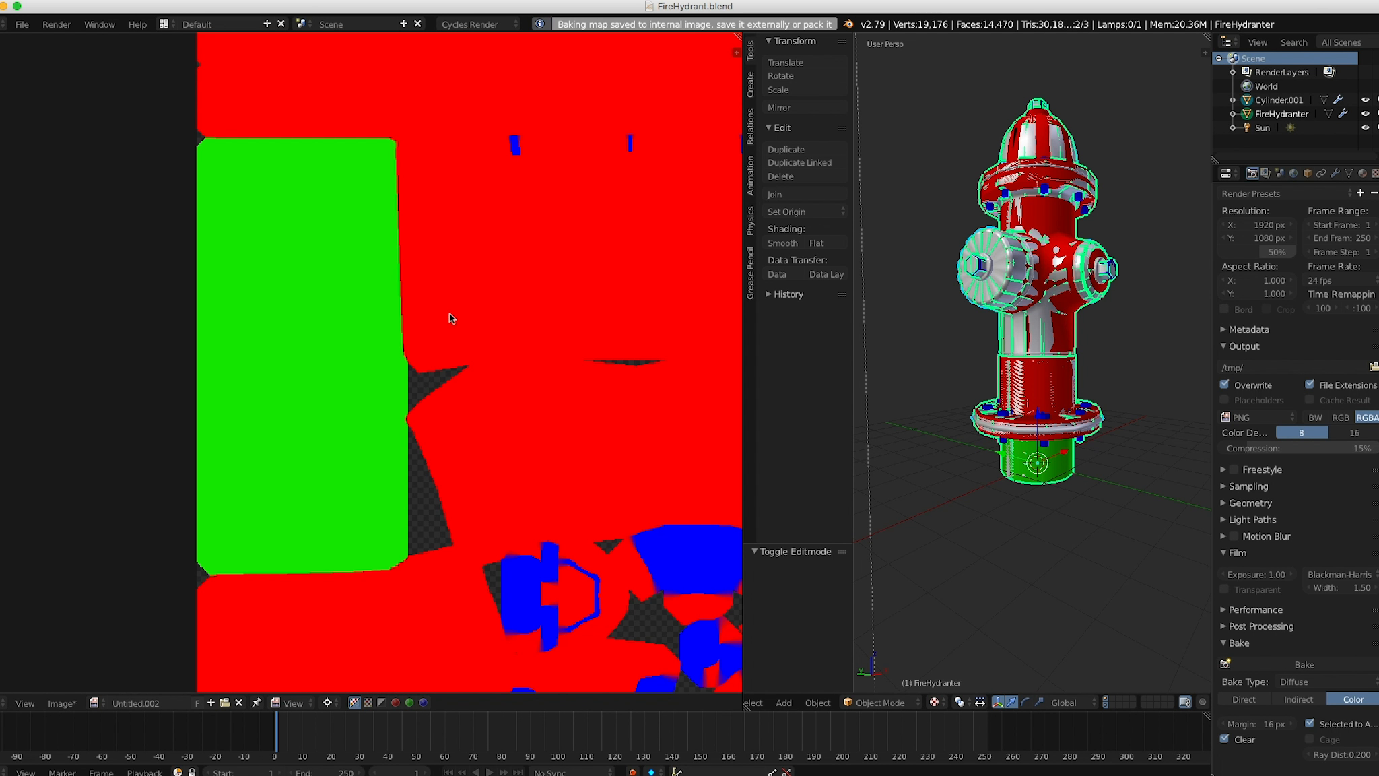
# Show only the low-poly hydrant and examine the rebaked colours around the bottom flange's bolts and base cylinder.
pyautogui.click(1105, 698)
pyautogui.moveTo(1018, 377); pyautogui.dragTo(1000, 365, button='middle')
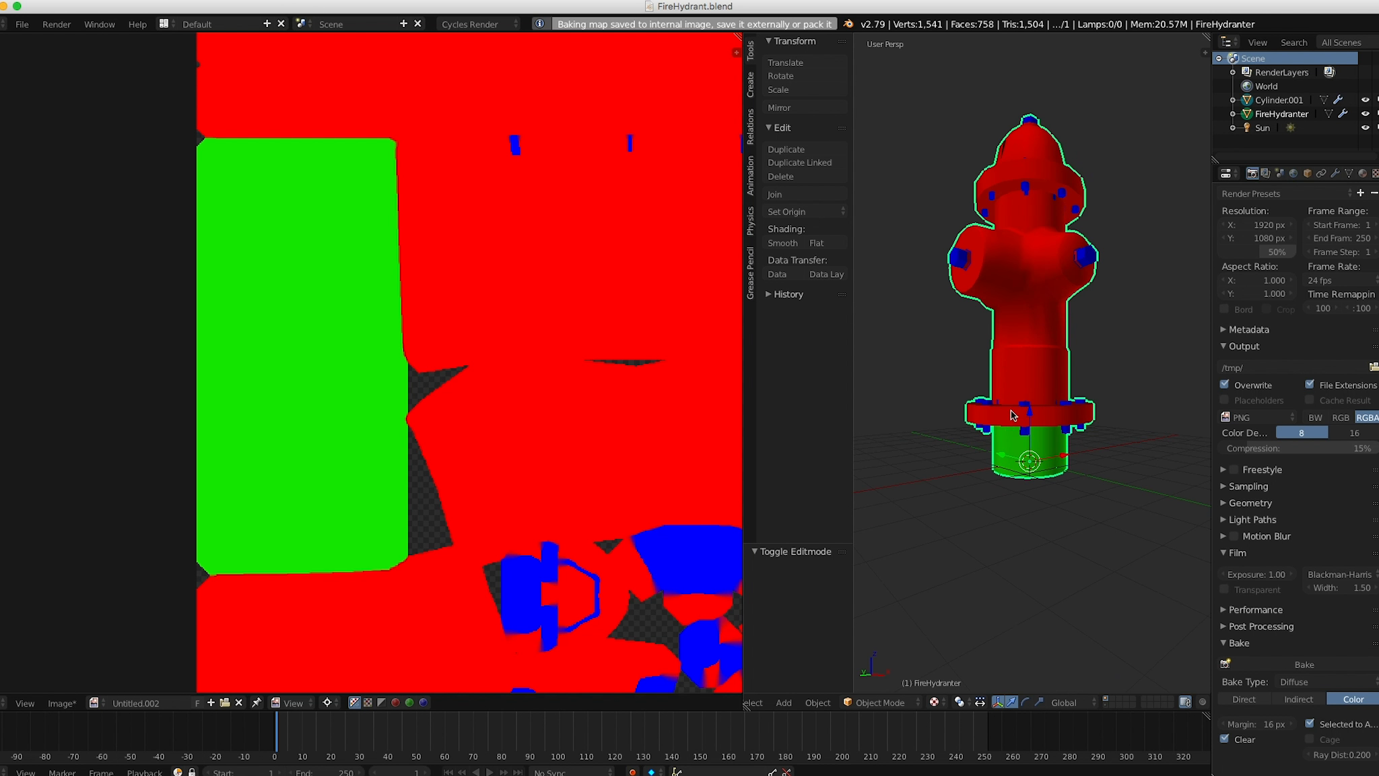
pyautogui.scroll(4, 1037, 404)
pyautogui.scroll(2, 1021, 384)
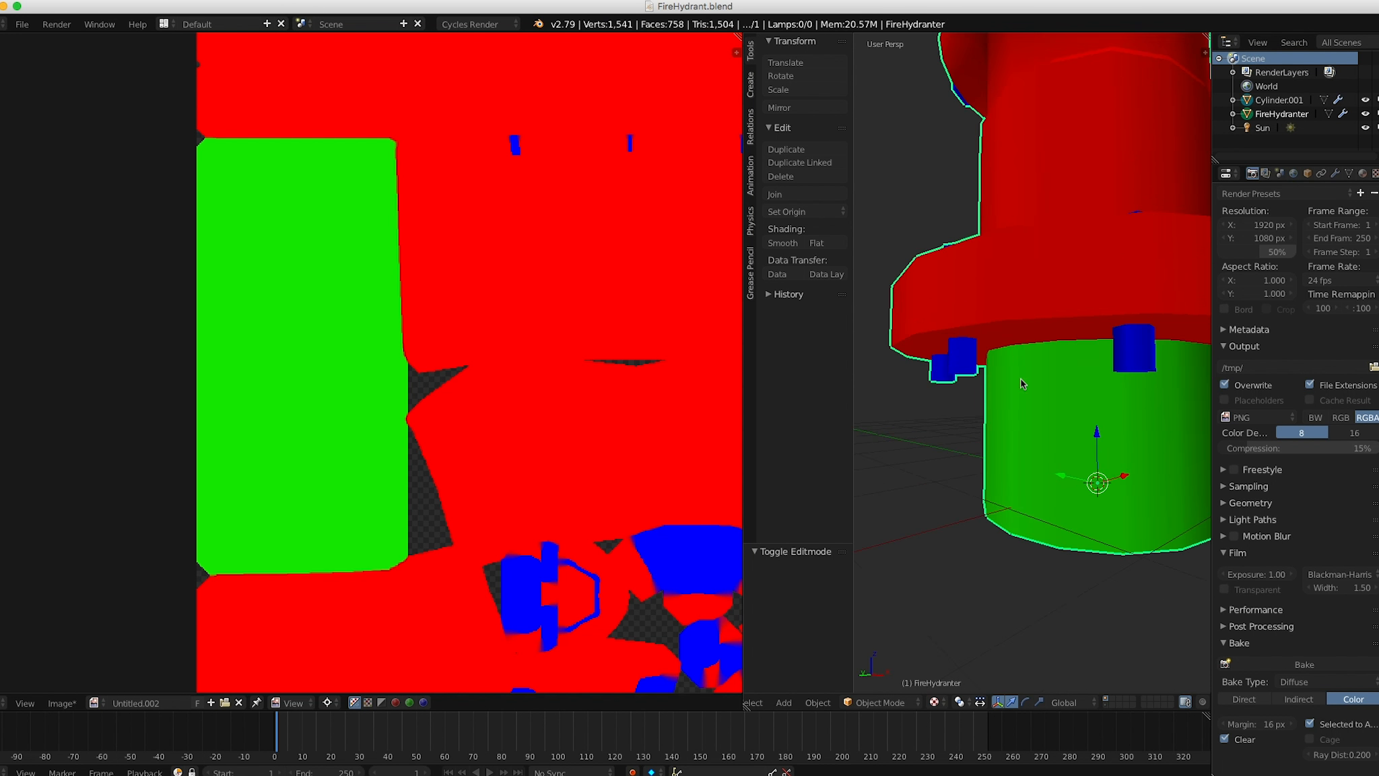
pyautogui.moveTo(1028, 378); pyautogui.dragTo(981, 413, button='middle')
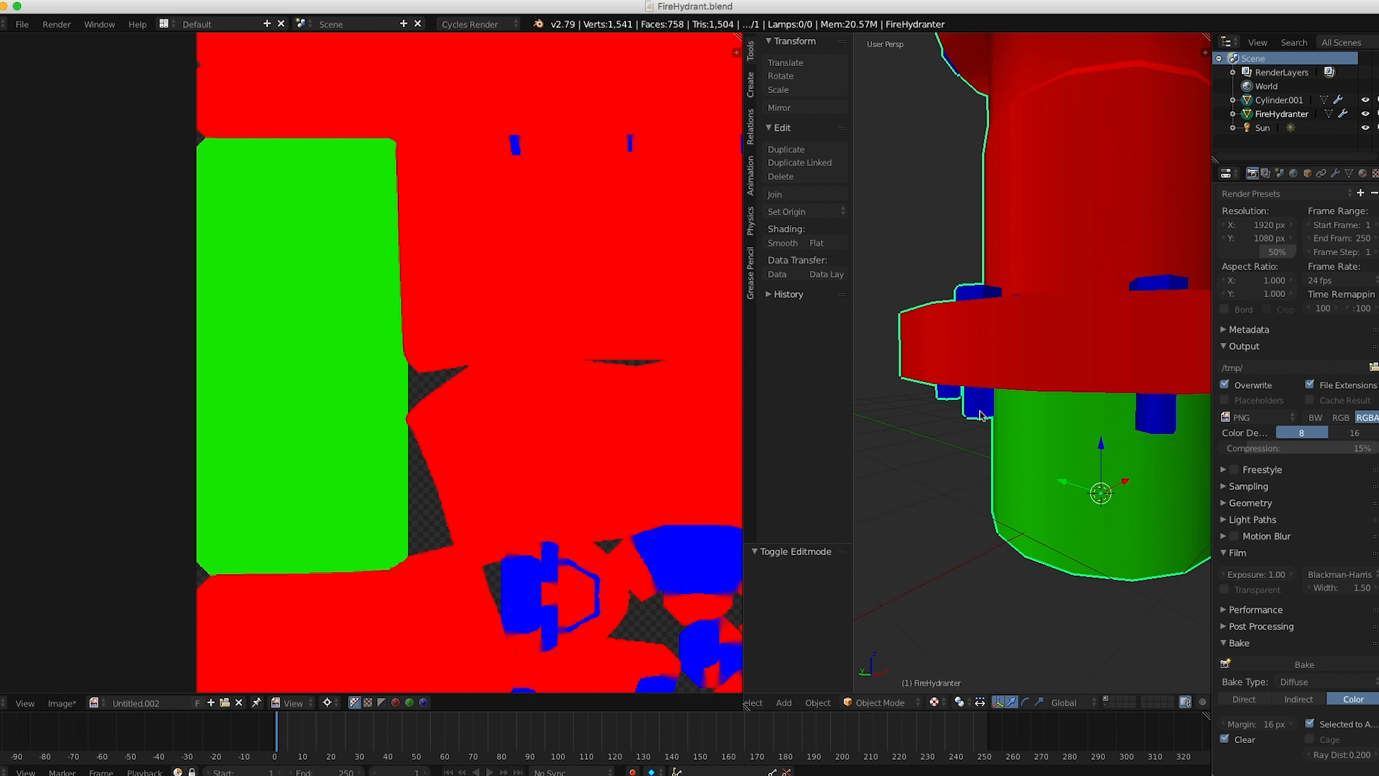
pyautogui.scroll(-2, 980, 398)
pyautogui.moveTo(1010, 301); pyautogui.dragTo(1039, 415, button='middle')
pyautogui.scroll(4, 1037, 414)
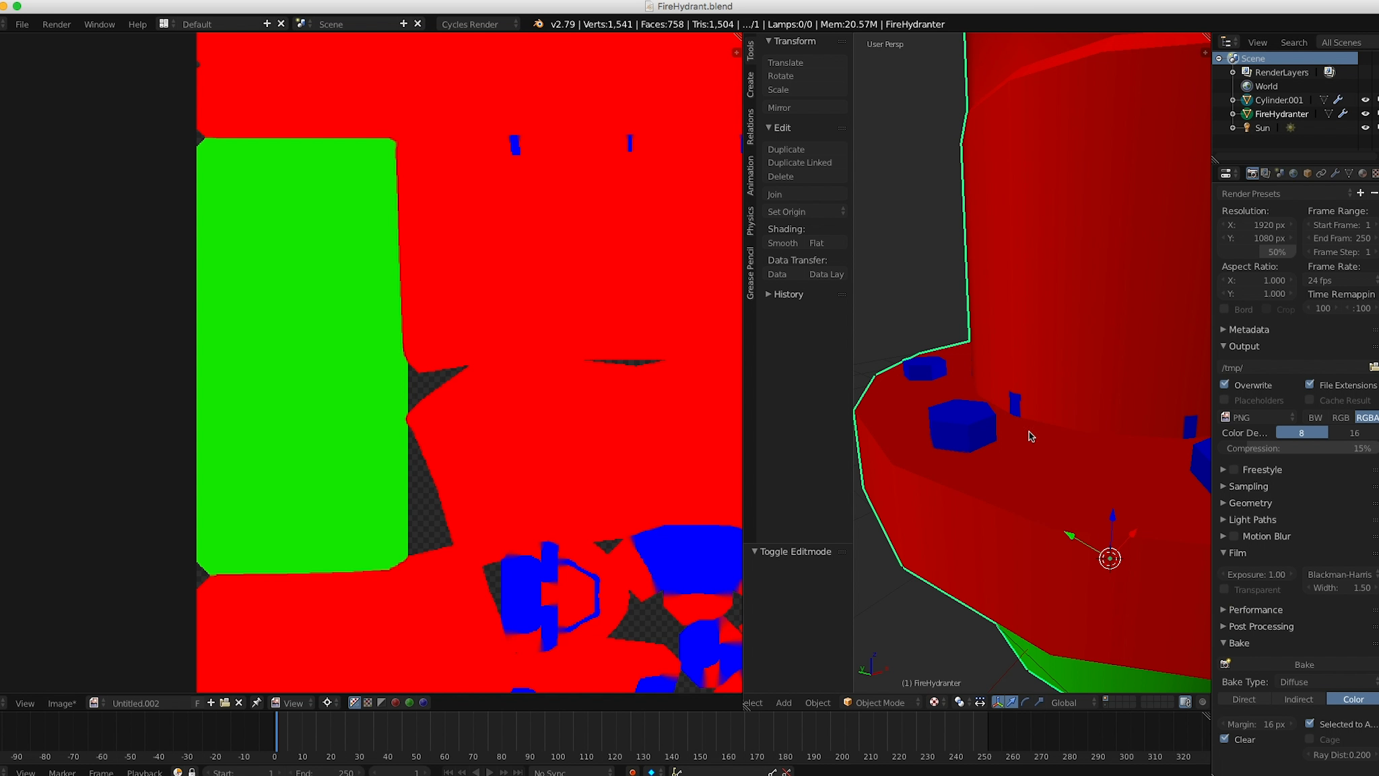
# Examine the rebaked colours on the hydrant's cap and around the upper flange's bolts.
pyautogui.scroll(-3, 1055, 335)
pyautogui.scroll(-4, 1056, 331)
pyautogui.keyDown('shift'); pyautogui.moveTo(1044, 251); pyautogui.dragTo(1051, 368, button='middle'); pyautogui.keyUp('shift')
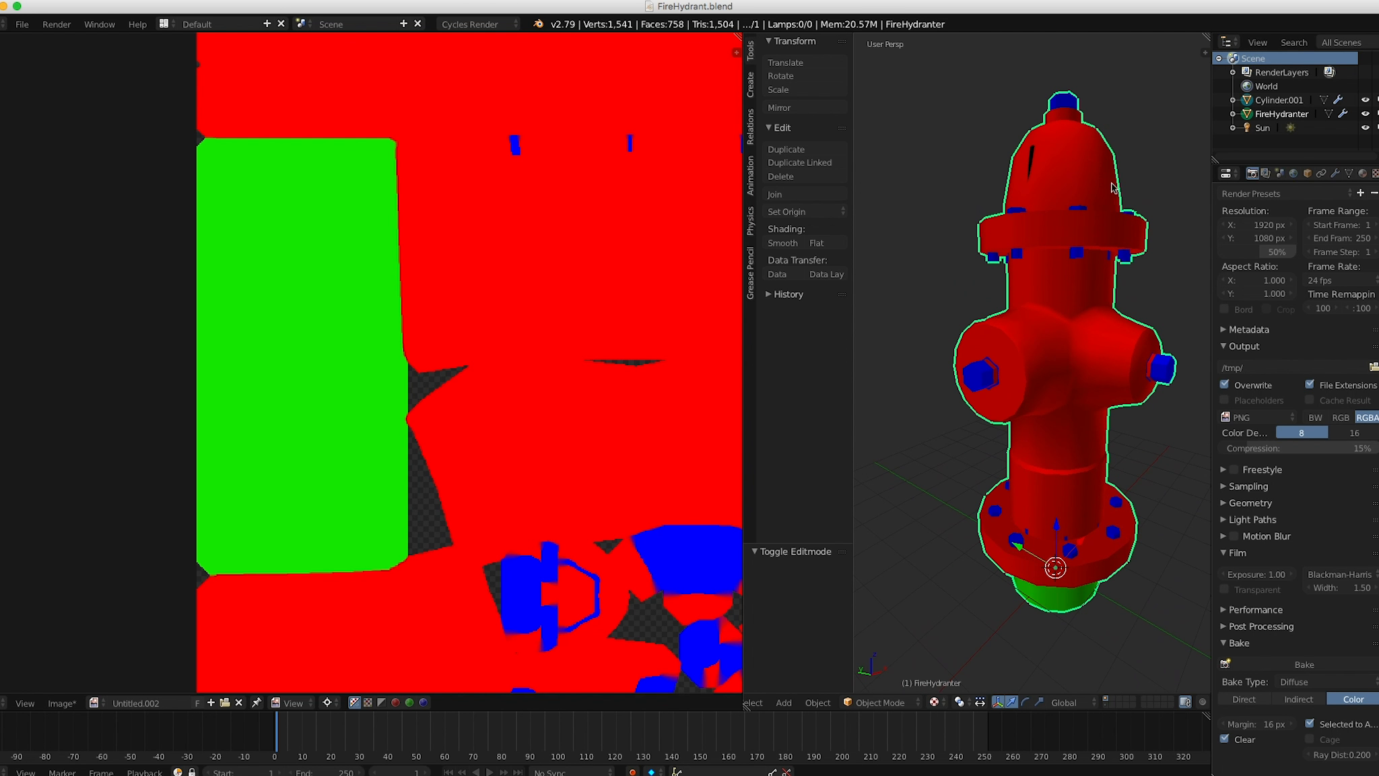
pyautogui.moveTo(1022, 294); pyautogui.dragTo(1037, 319, button='middle')
pyautogui.scroll(4, 1070, 333)
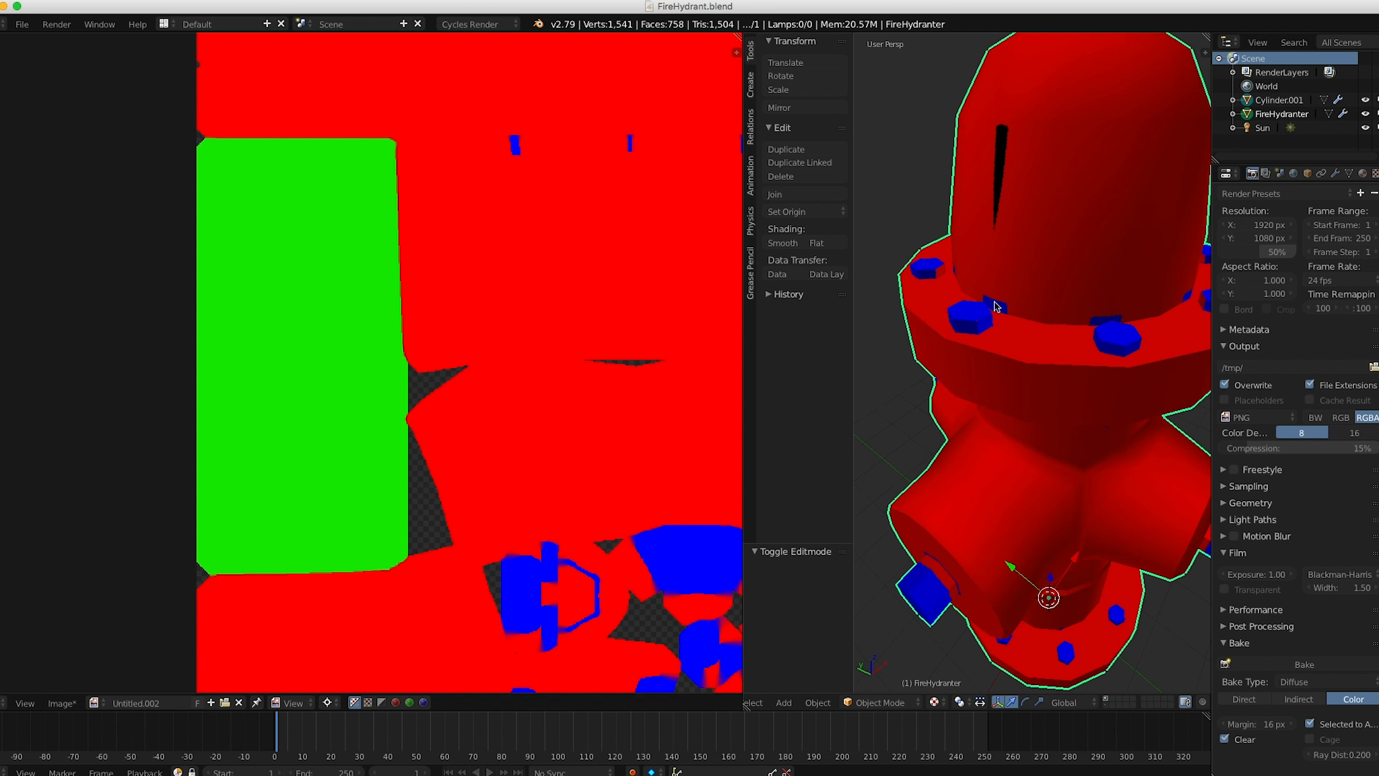
pyautogui.scroll(-3, 1055, 386)
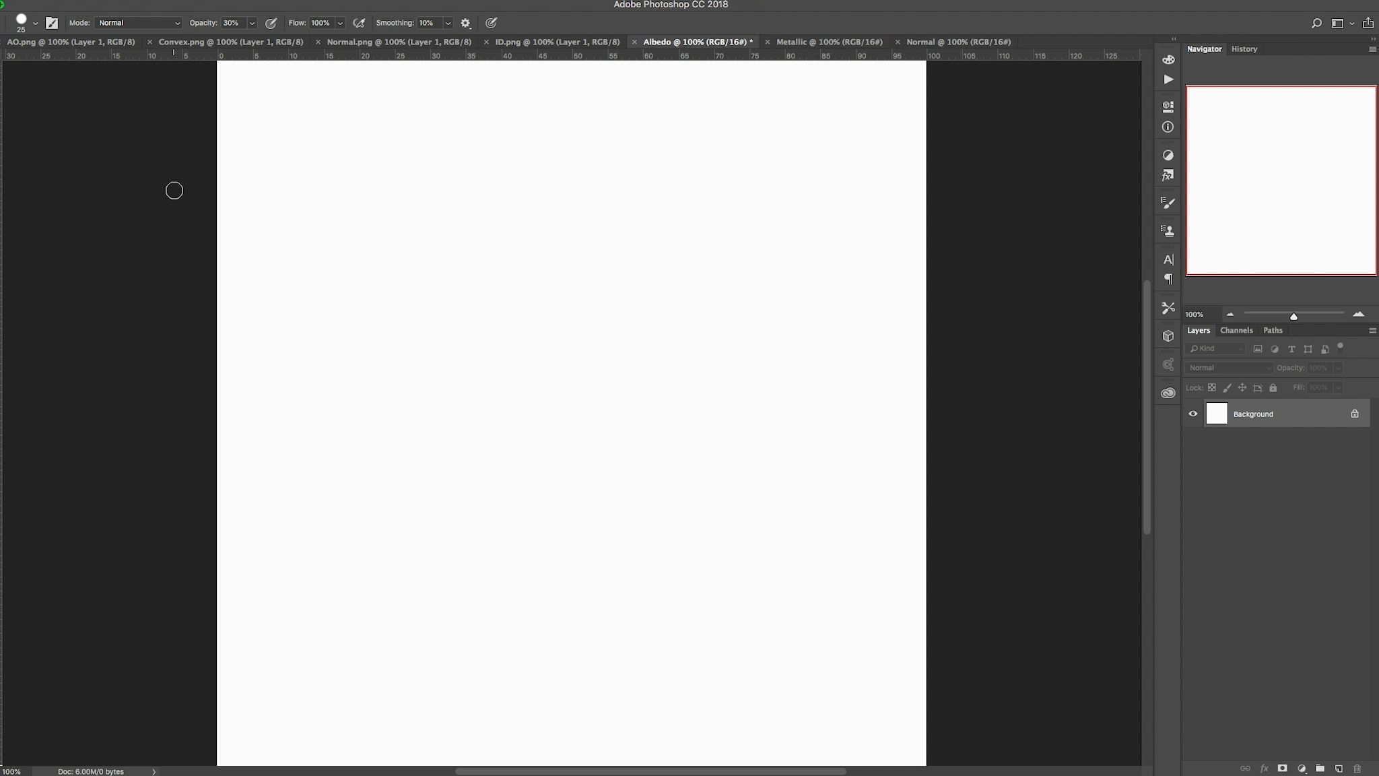
# Switch to Adobe Photoshop and review the AO, Convex, Normal and ID maps and the blank Albedo, Metallic and Normal documents.
pyautogui.click(40, 43)
pyautogui.click(202, 43)
pyautogui.click(370, 42)
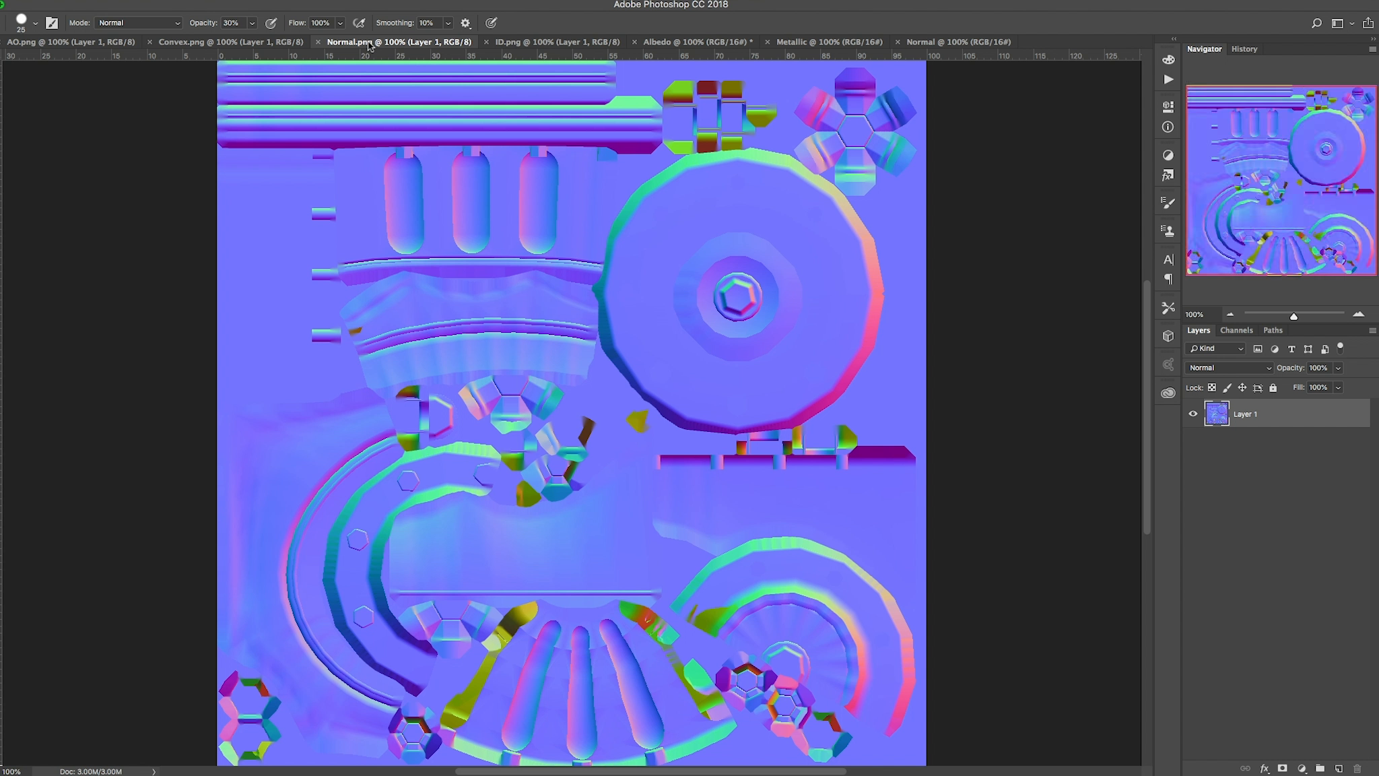
pyautogui.click(557, 42)
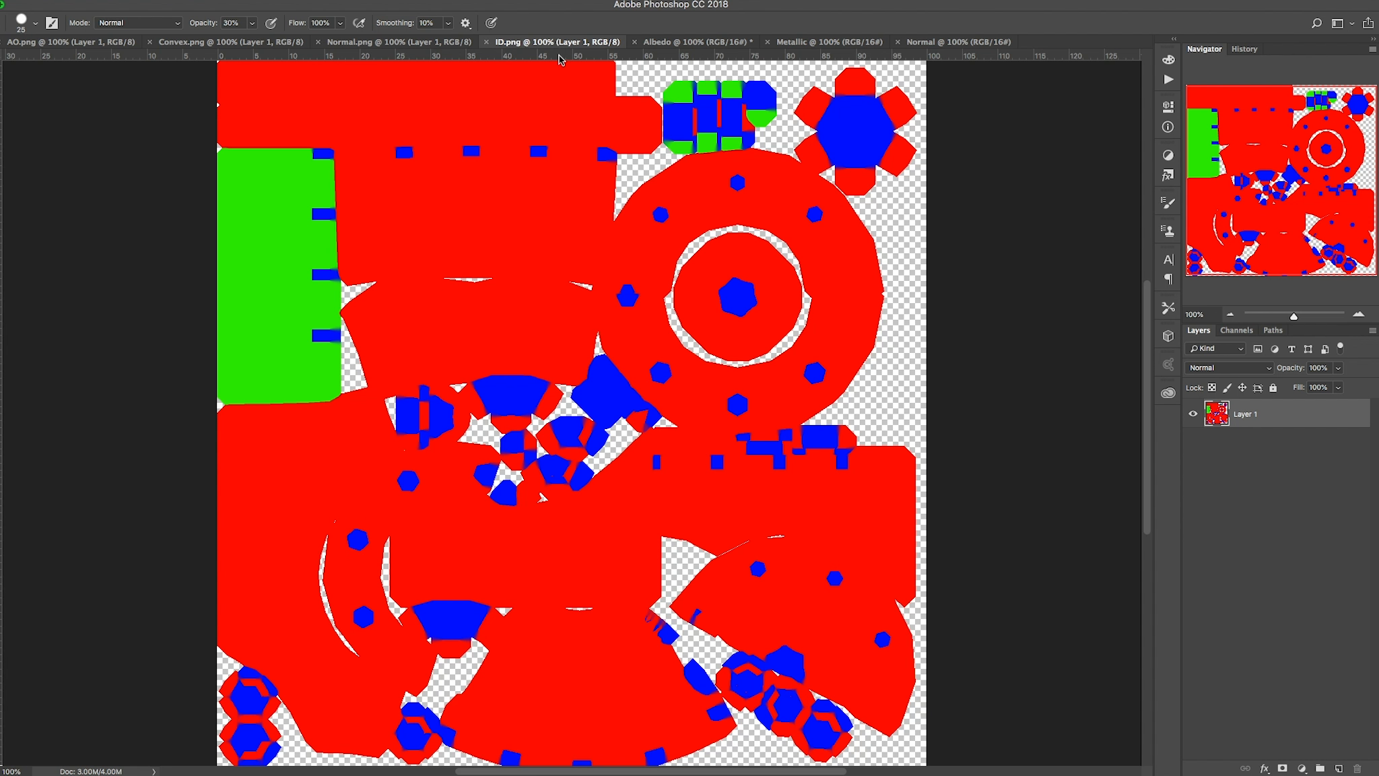
pyautogui.click(694, 46)
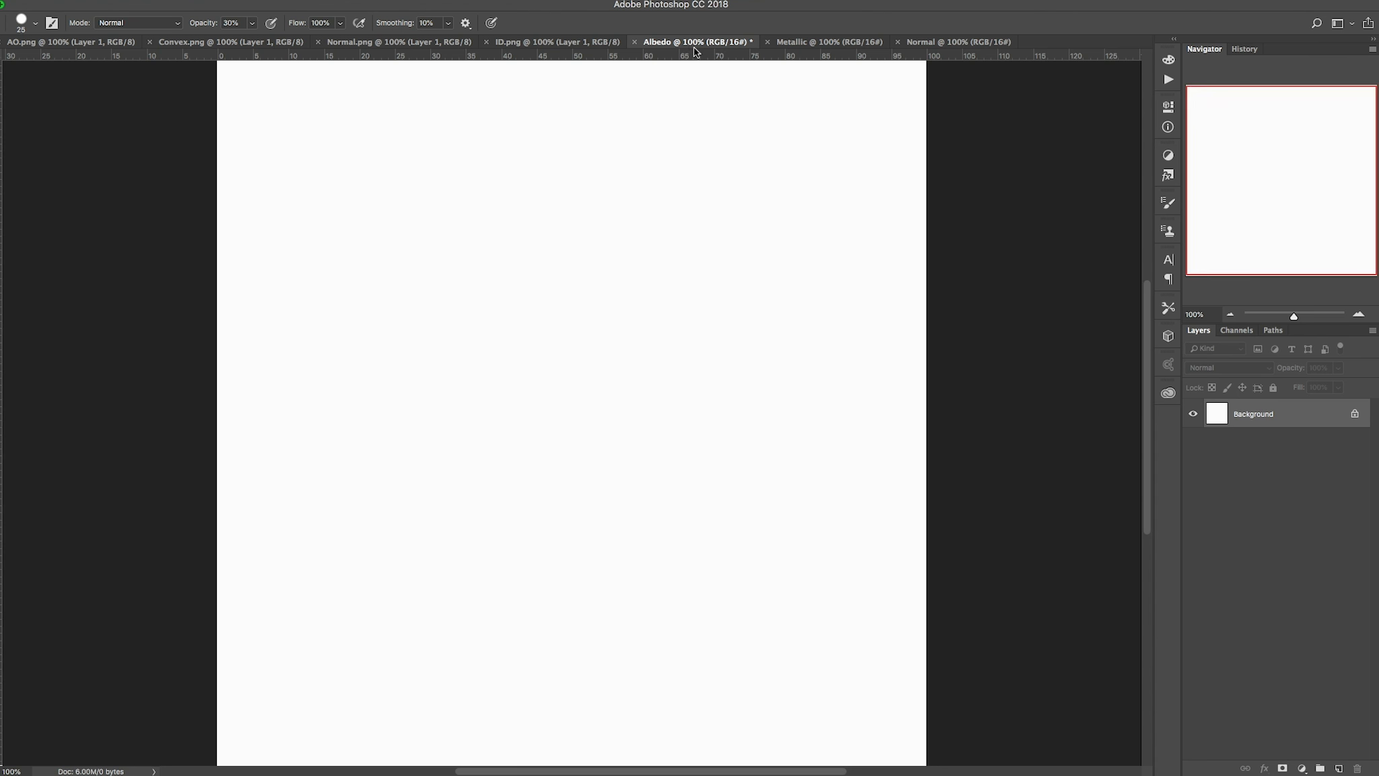
pyautogui.click(828, 42)
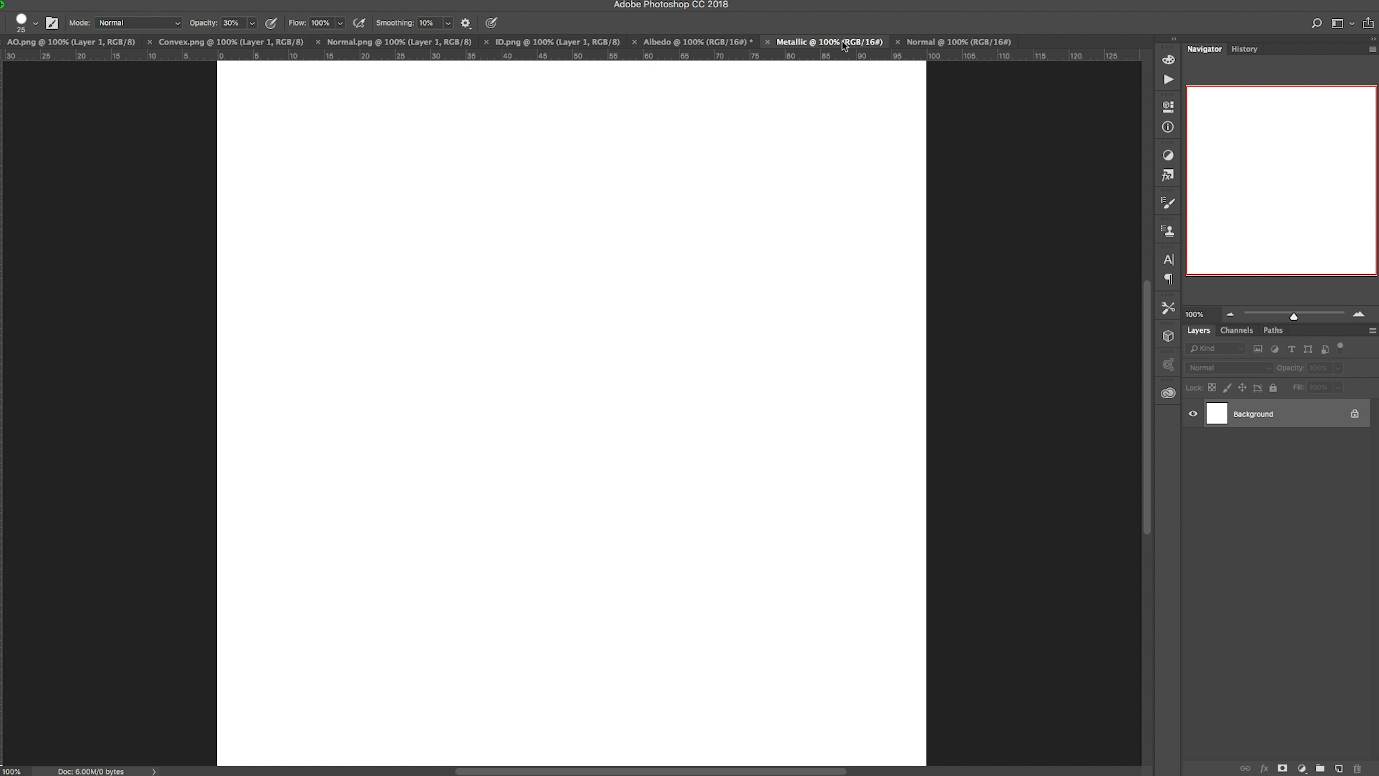
pyautogui.click(947, 42)
pyautogui.click(715, 43)
pyautogui.click(828, 41)
pyautogui.click(956, 42)
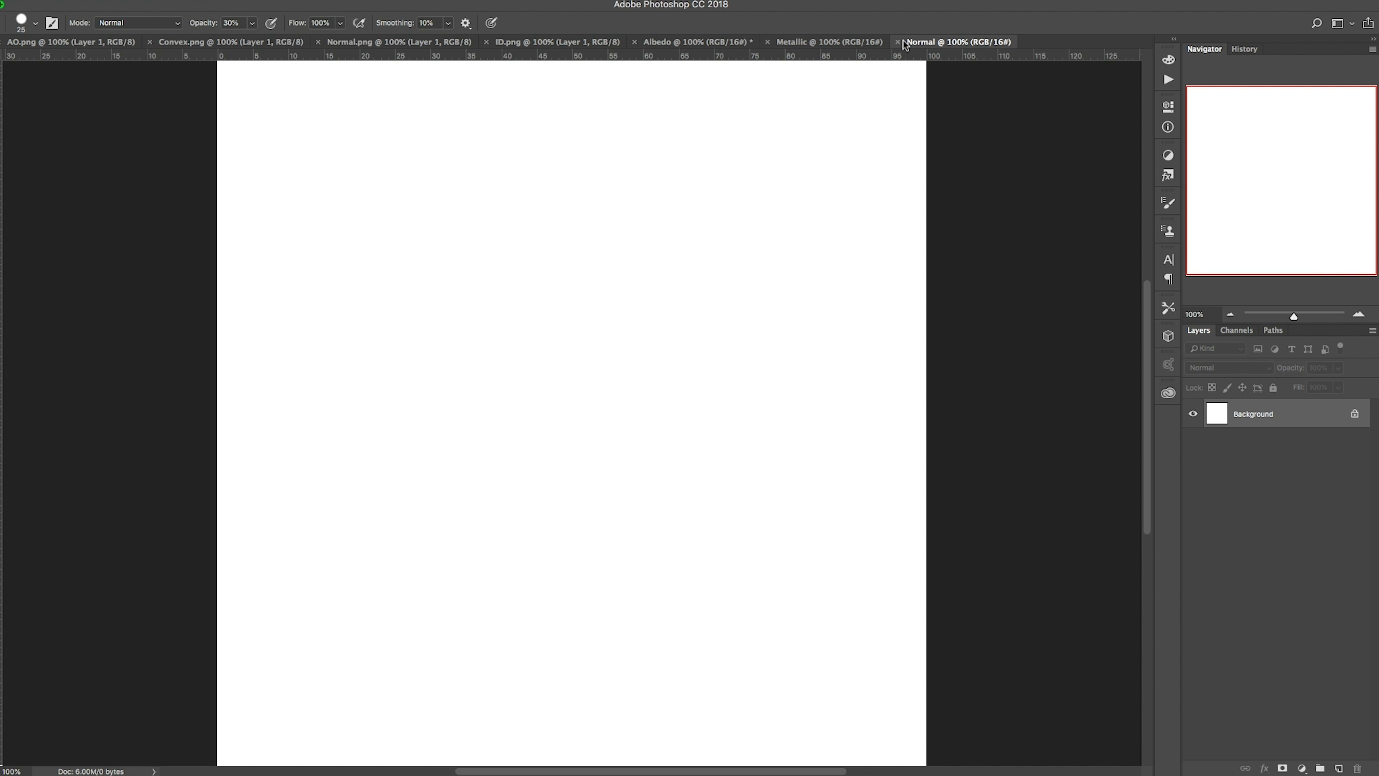
pyautogui.click(680, 43)
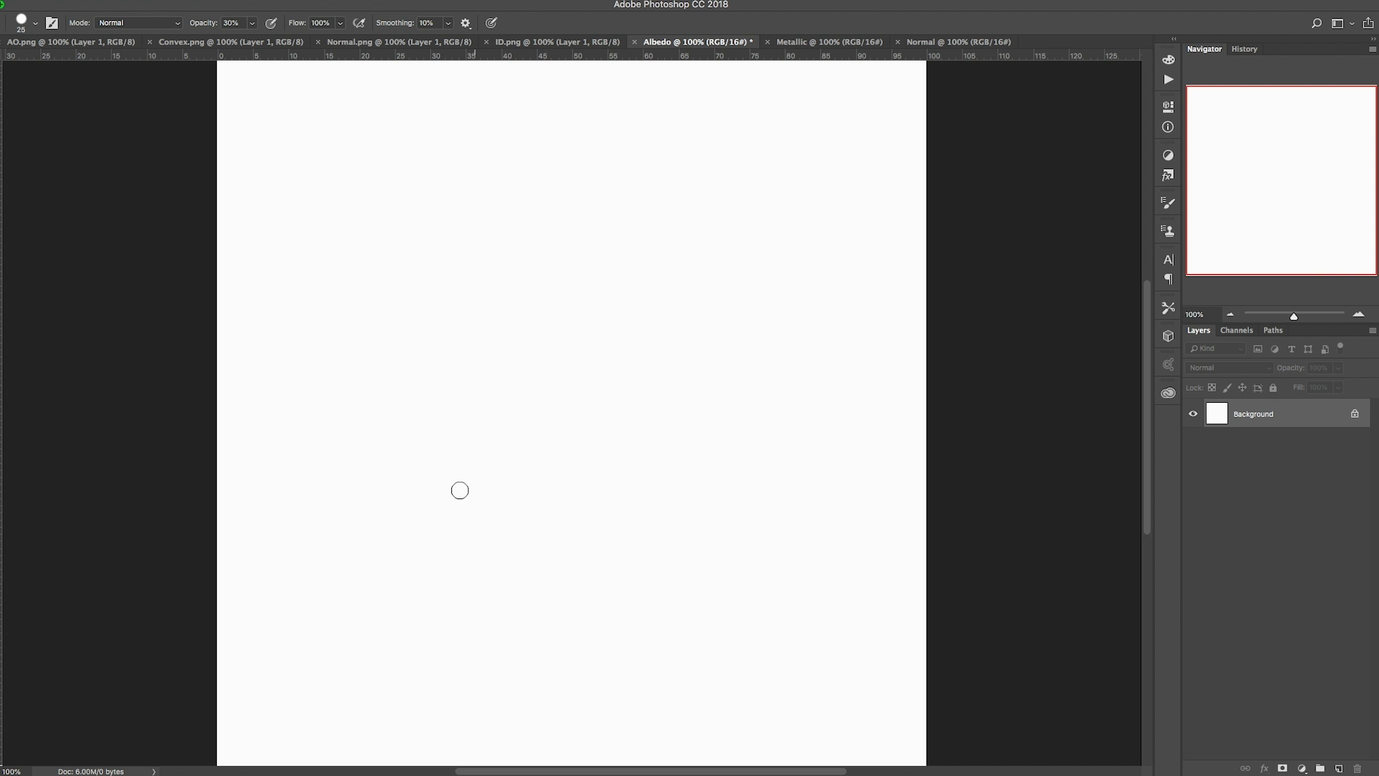
# Duplicate the ambient occlusion layer of AO.png into the Albedo document and compare it shown and hidden.
pyautogui.click(61, 42)
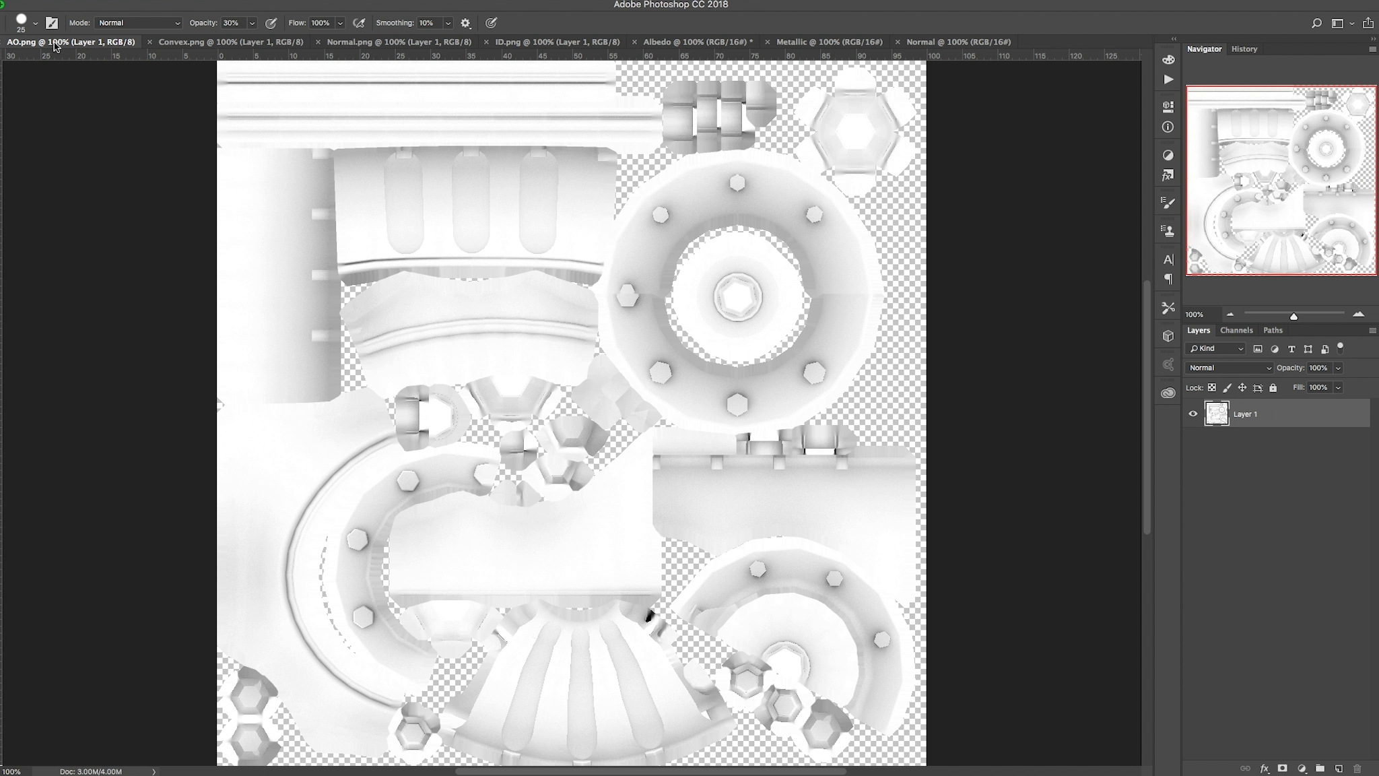
pyautogui.rightClick(1282, 420)
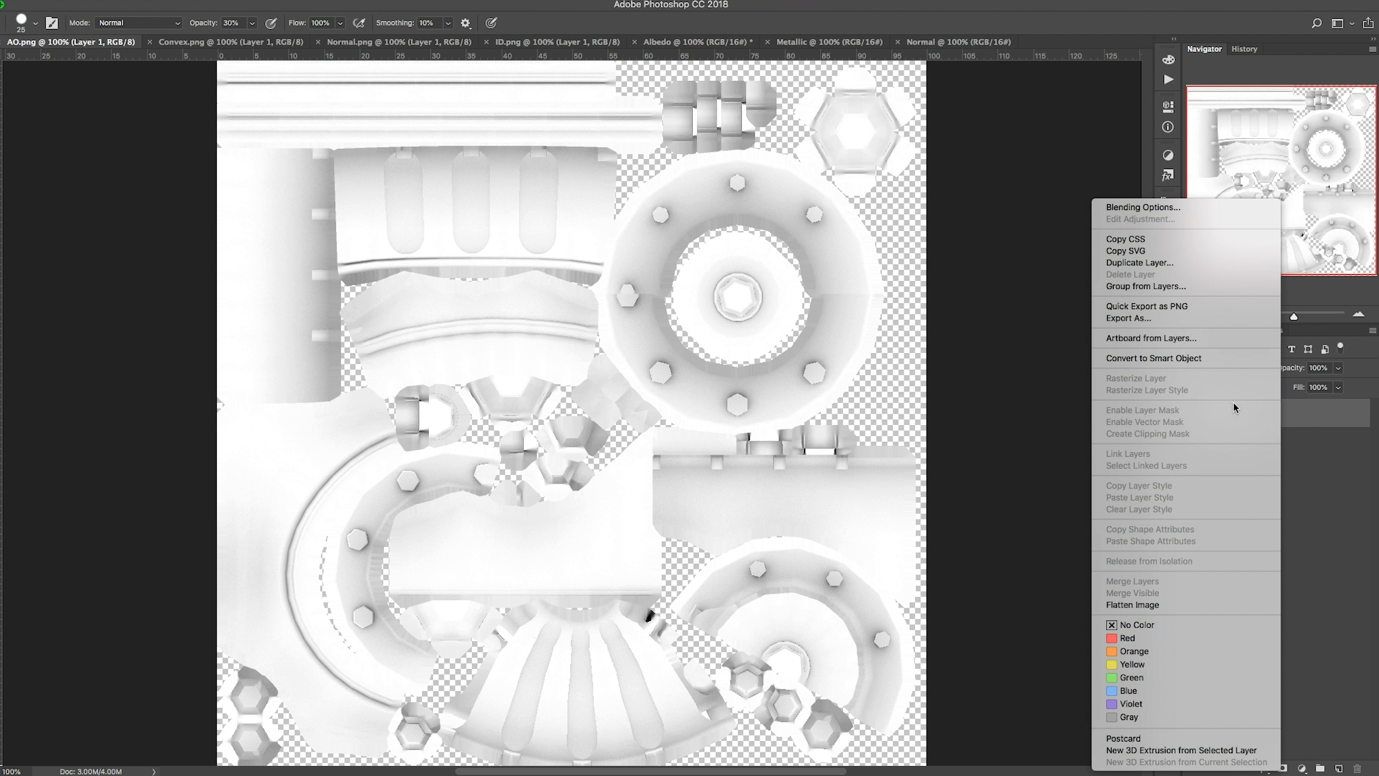
pyautogui.click(1187, 264)
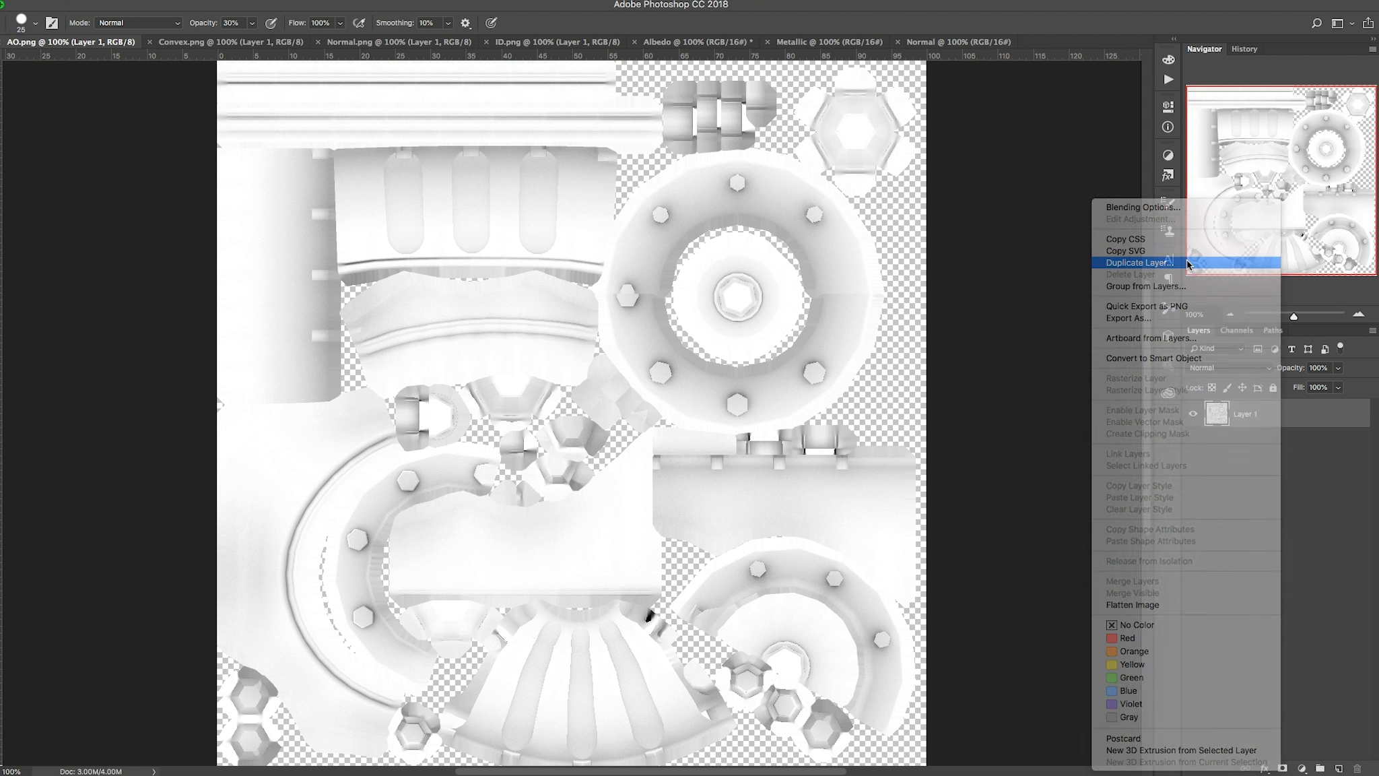
pyautogui.click(644, 389)
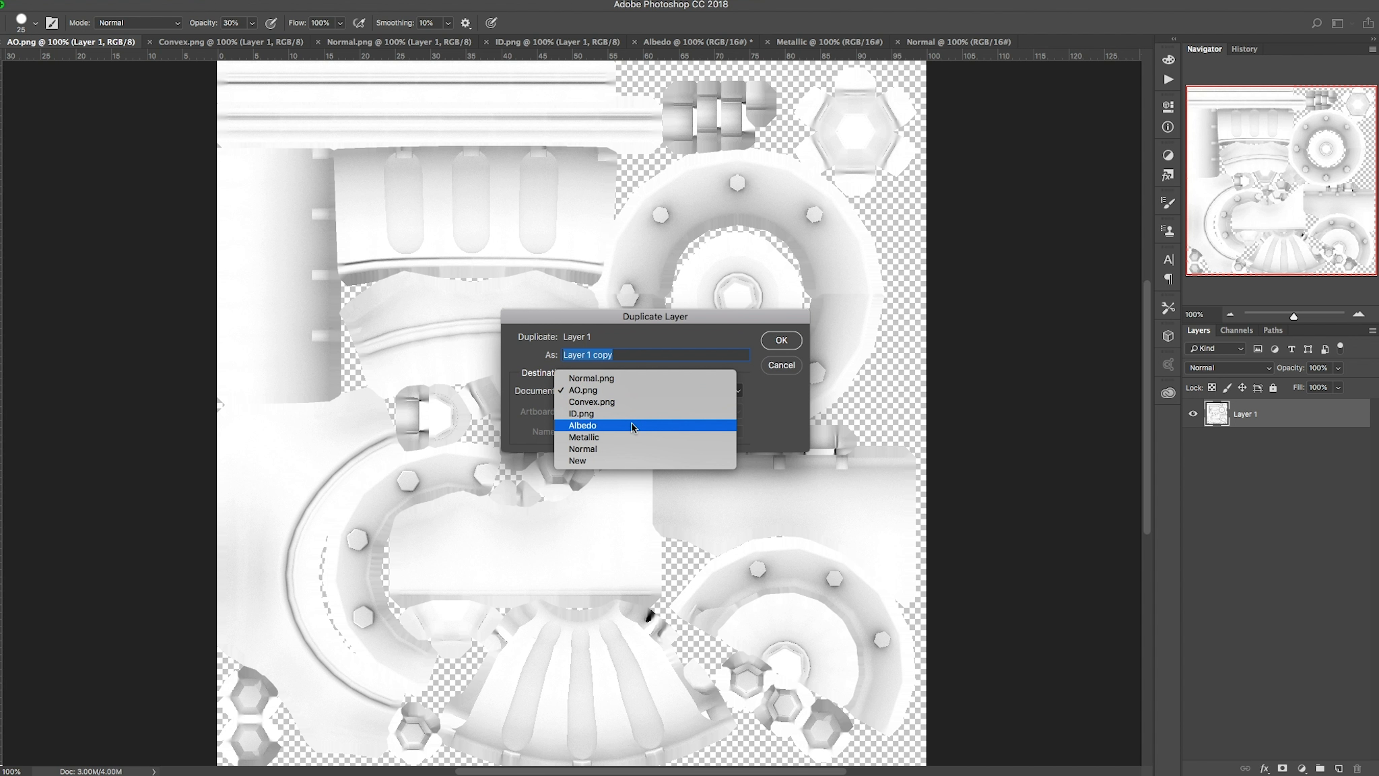
pyautogui.click(607, 426)
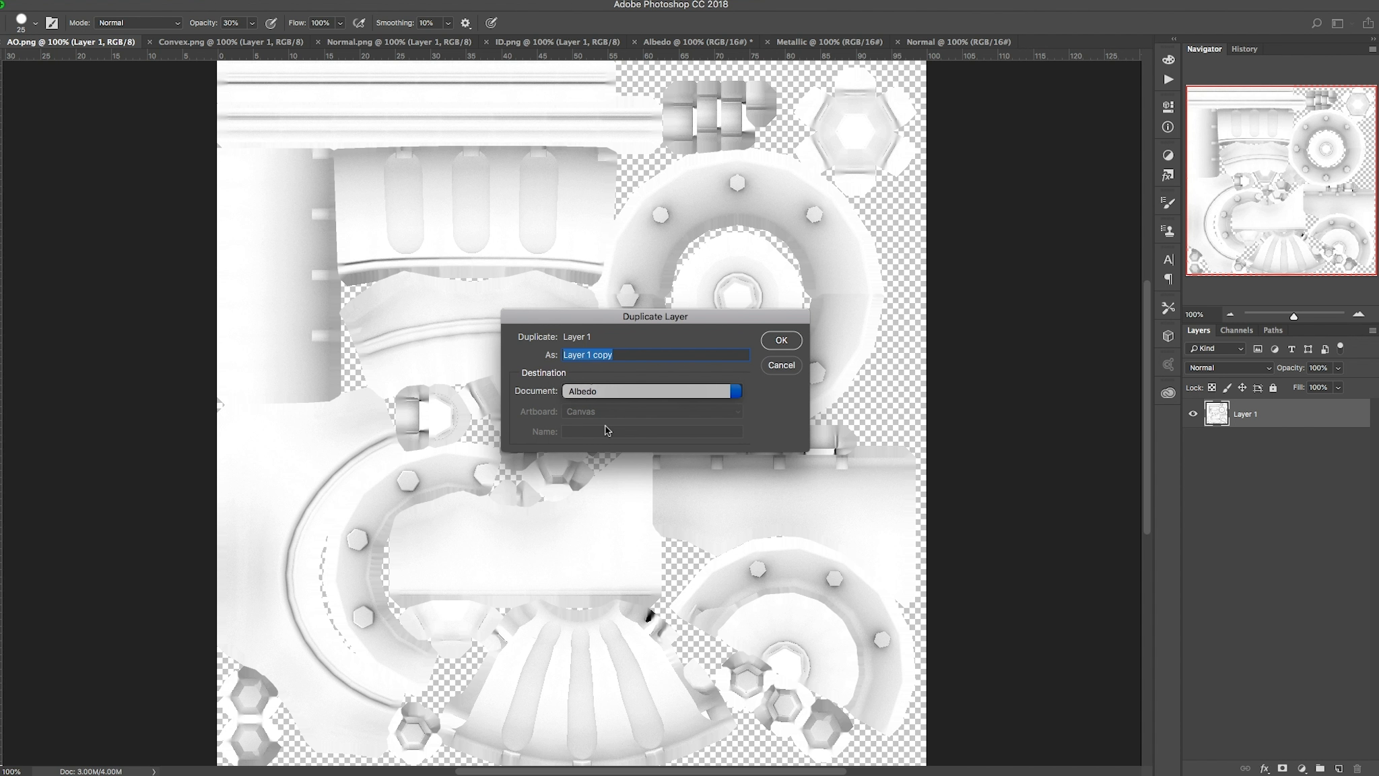
pyautogui.click(780, 341)
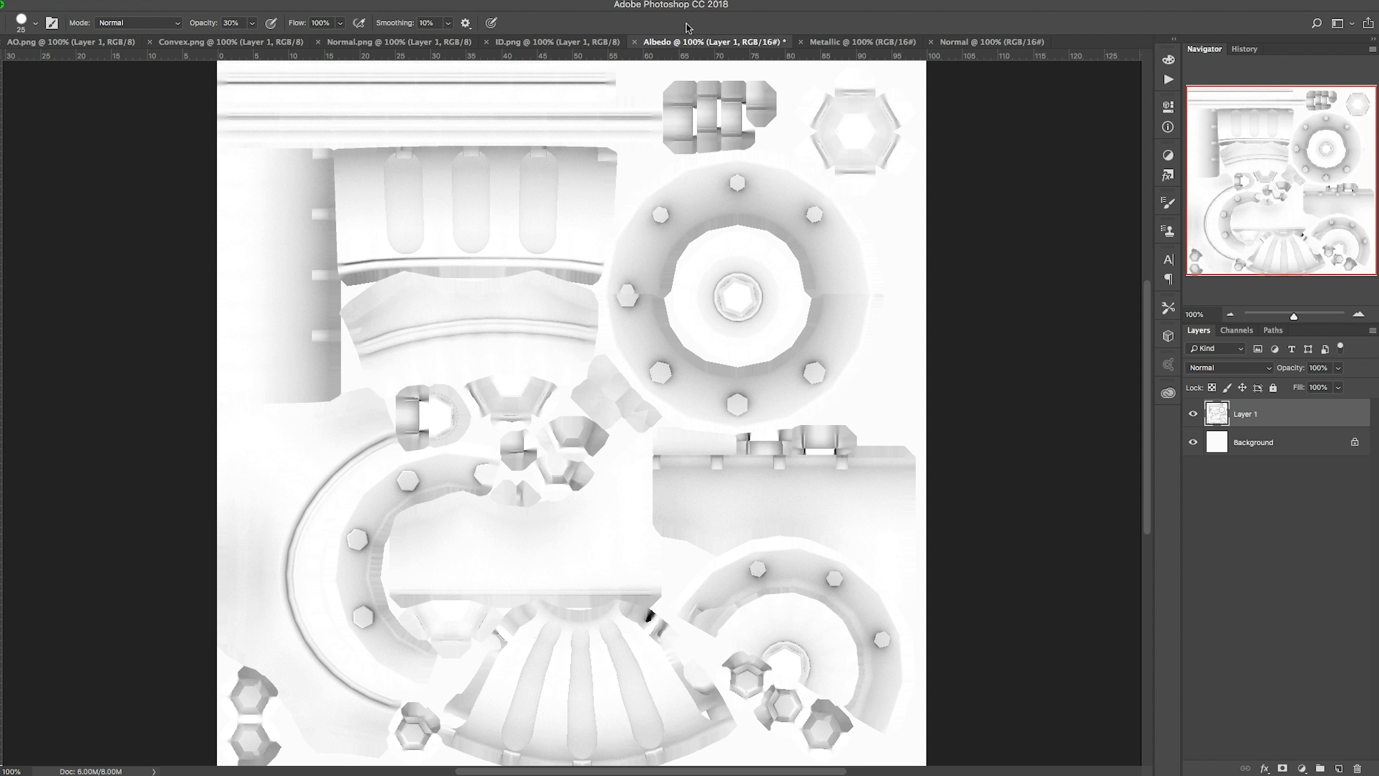
pyautogui.click(1192, 413)
pyautogui.click(1193, 414)
# Duplicate the edge map layer of Convex.png into the Albedo document.
pyautogui.click(217, 42)
pyautogui.rightClick(1281, 420)
pyautogui.click(1158, 264)
pyautogui.click(779, 464)
# Duplicate the material colour layer of ID.png into the Albedo document.
pyautogui.click(535, 41)
pyautogui.rightClick(1281, 414)
pyautogui.click(1145, 260)
pyautogui.press('Return')
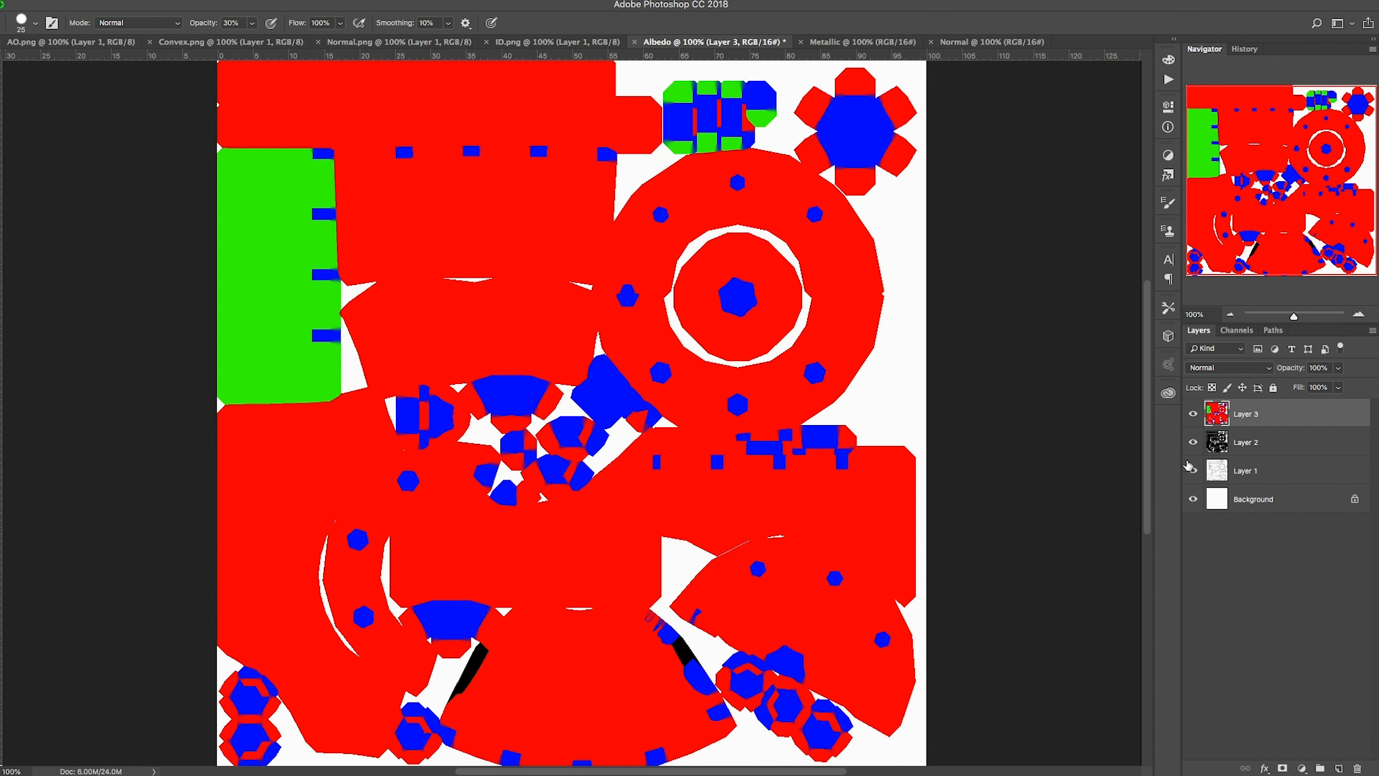
# Hide Layer 3 and Layer 2, keeping the ambient occlusion Layer 1 visible, and set its blend mode to Multiply.
pyautogui.moveTo(1193, 413); pyautogui.dragTo(1192, 470)
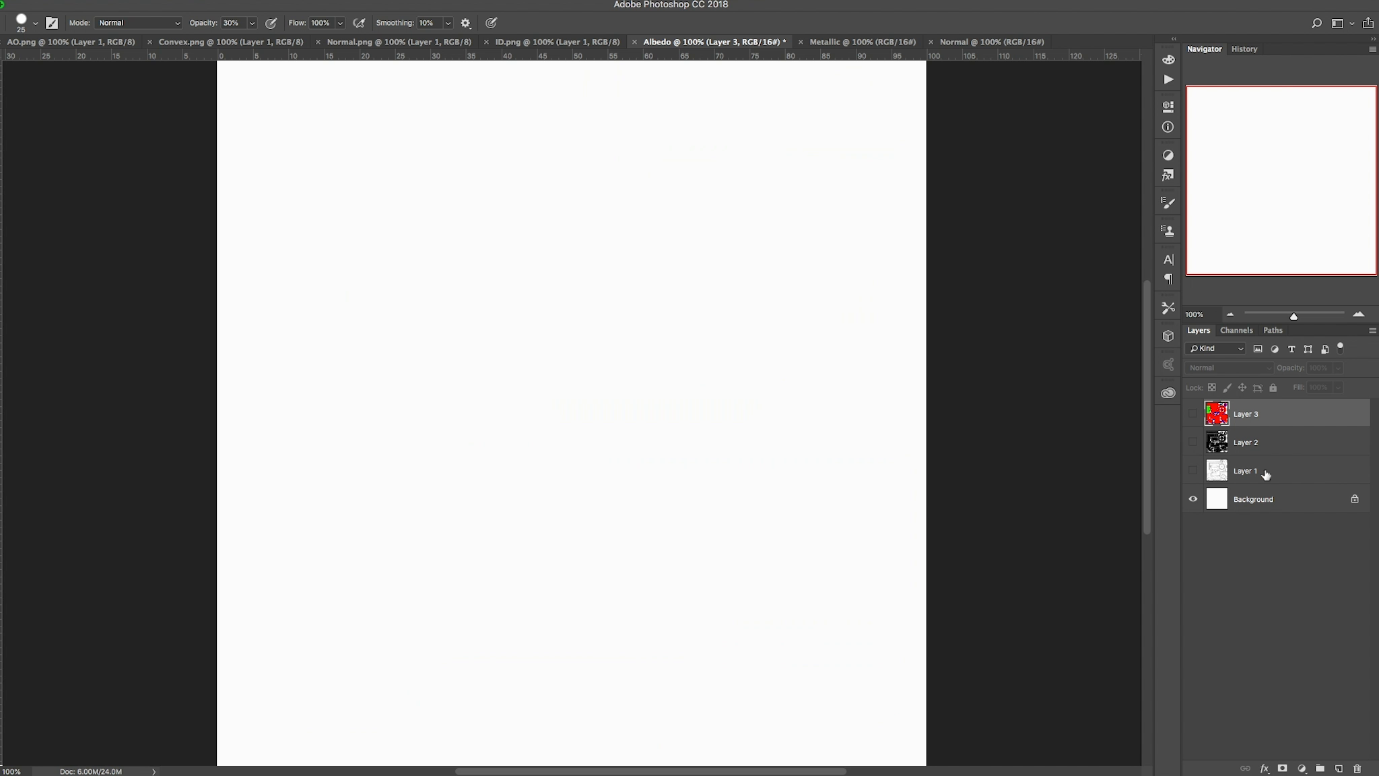
pyautogui.click(1192, 470)
pyautogui.click(1284, 475)
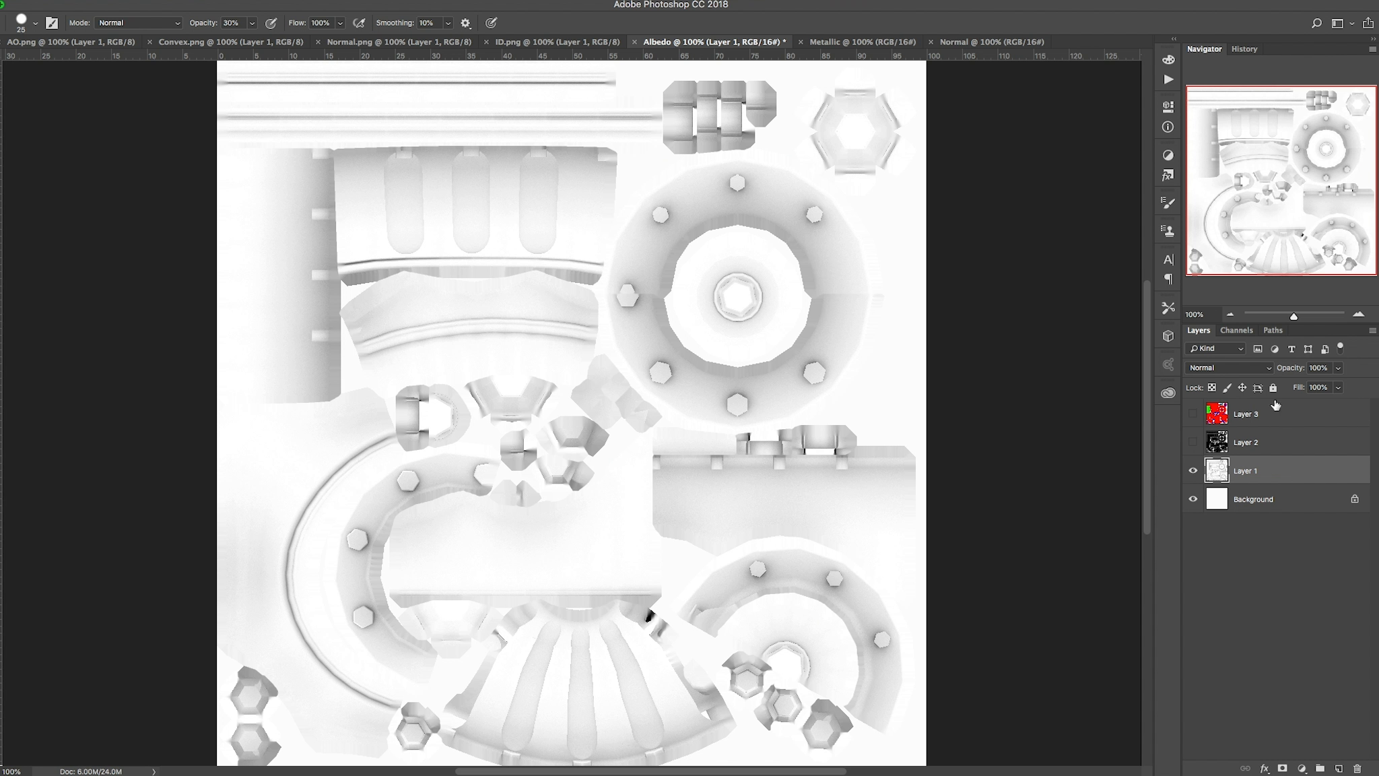
pyautogui.click(1229, 372)
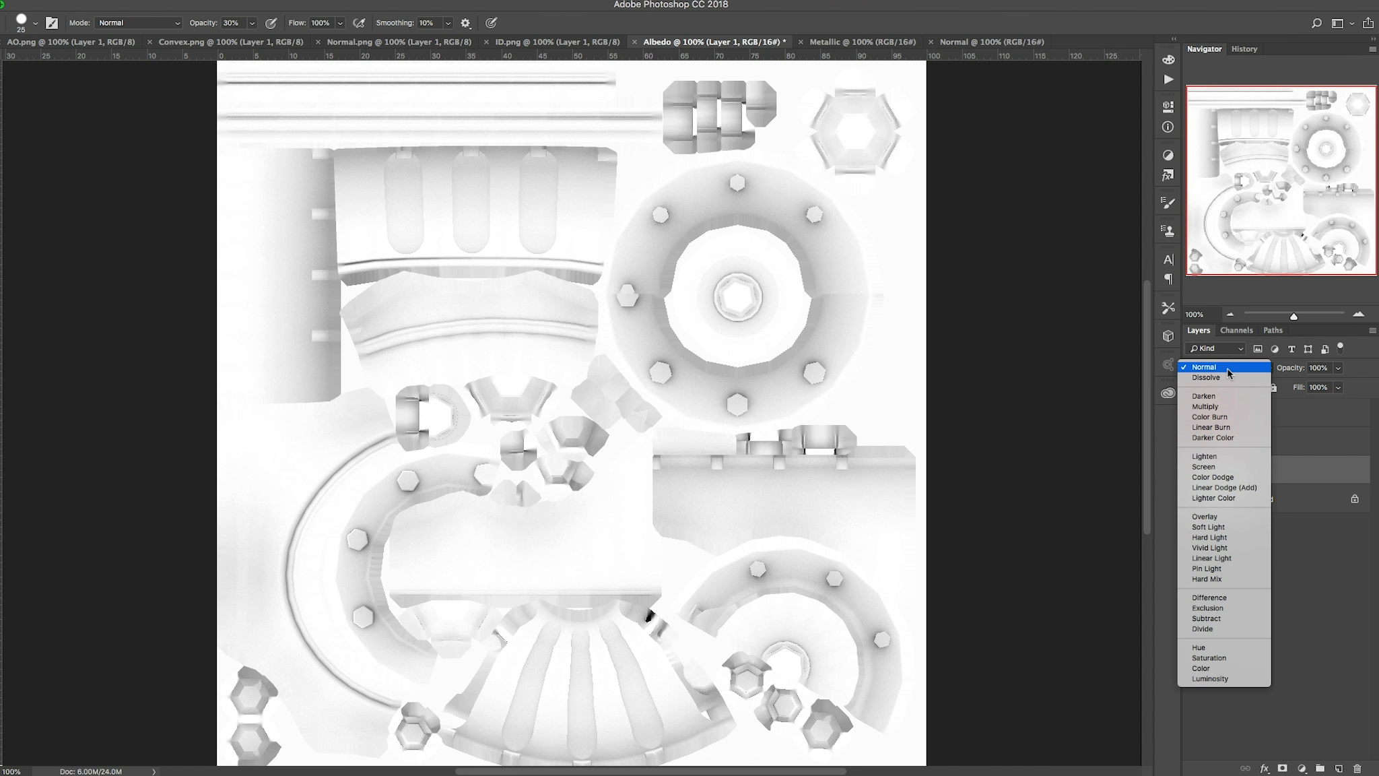
pyautogui.click(1224, 407)
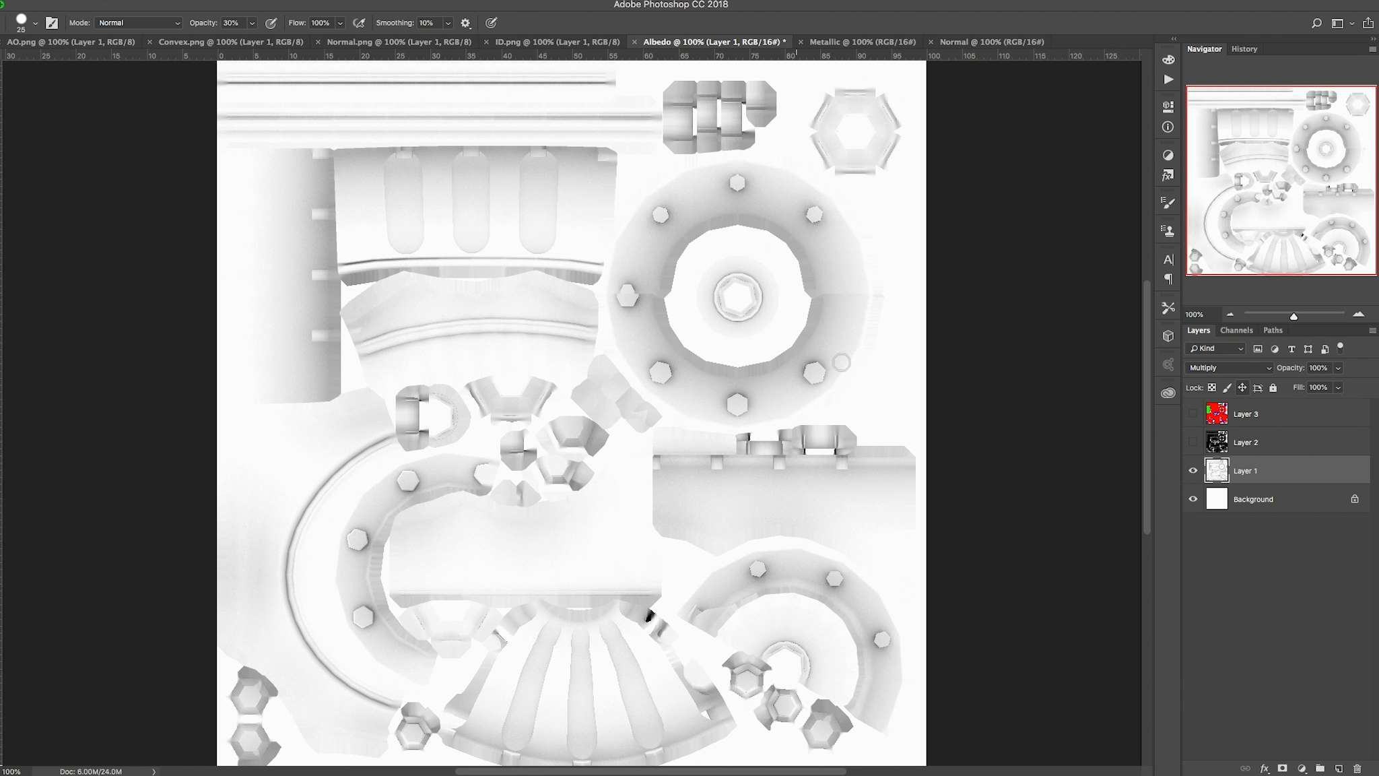
# Fill the Albedo document's Background layer with a yellow-orange colour.
pyautogui.click(1293, 501)
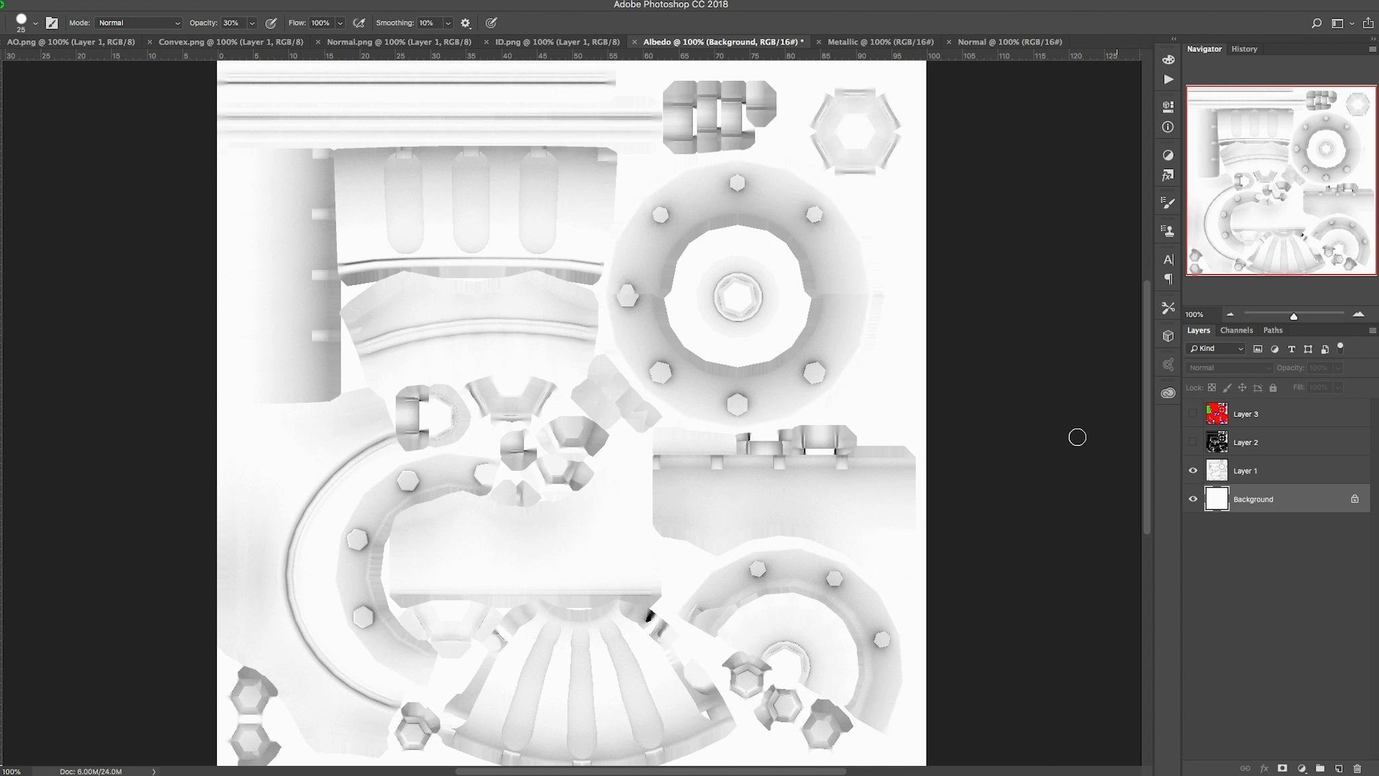
pyautogui.hotkey('alt', 'BackSpace')
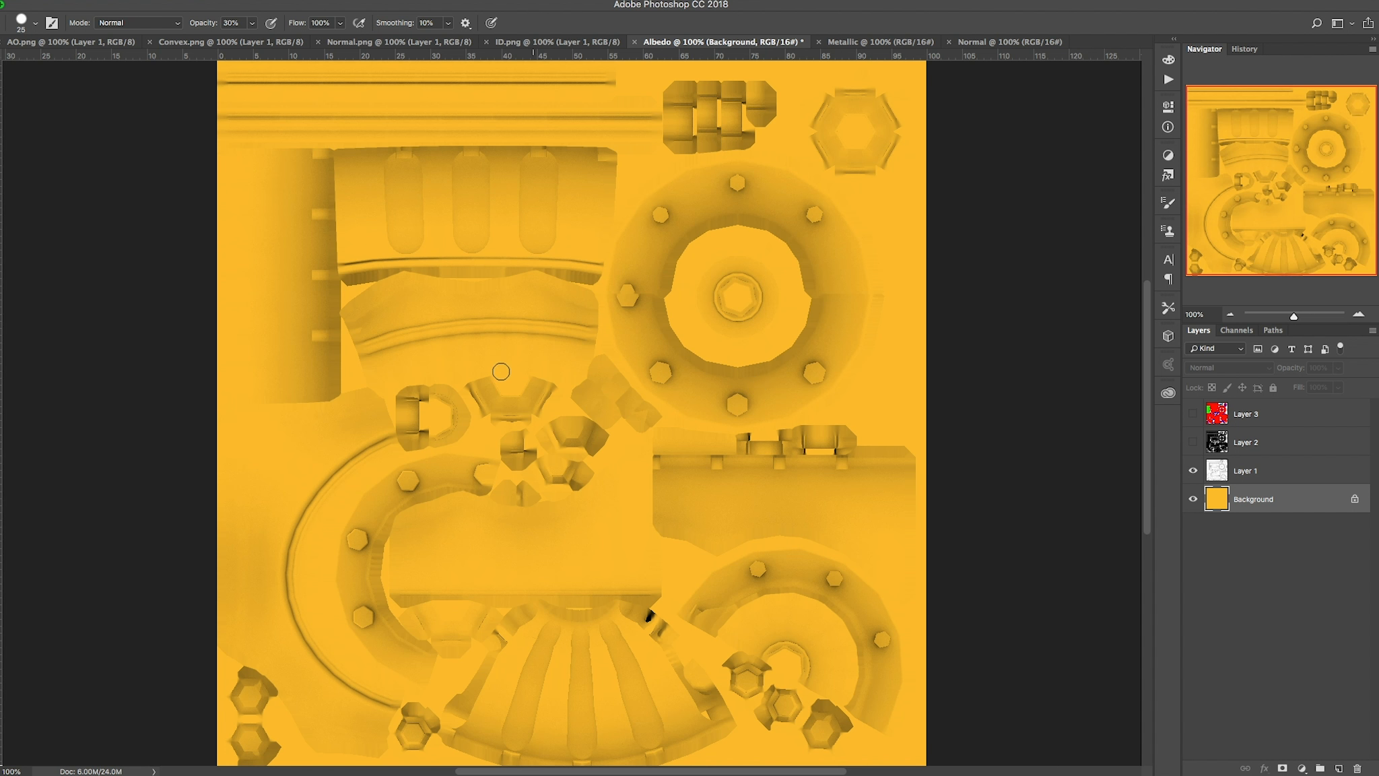
# Try a Levels adjustment on the ambient occlusion Layer 1 with input levels 91, 1.00 and 221.
pyautogui.click(1273, 472)
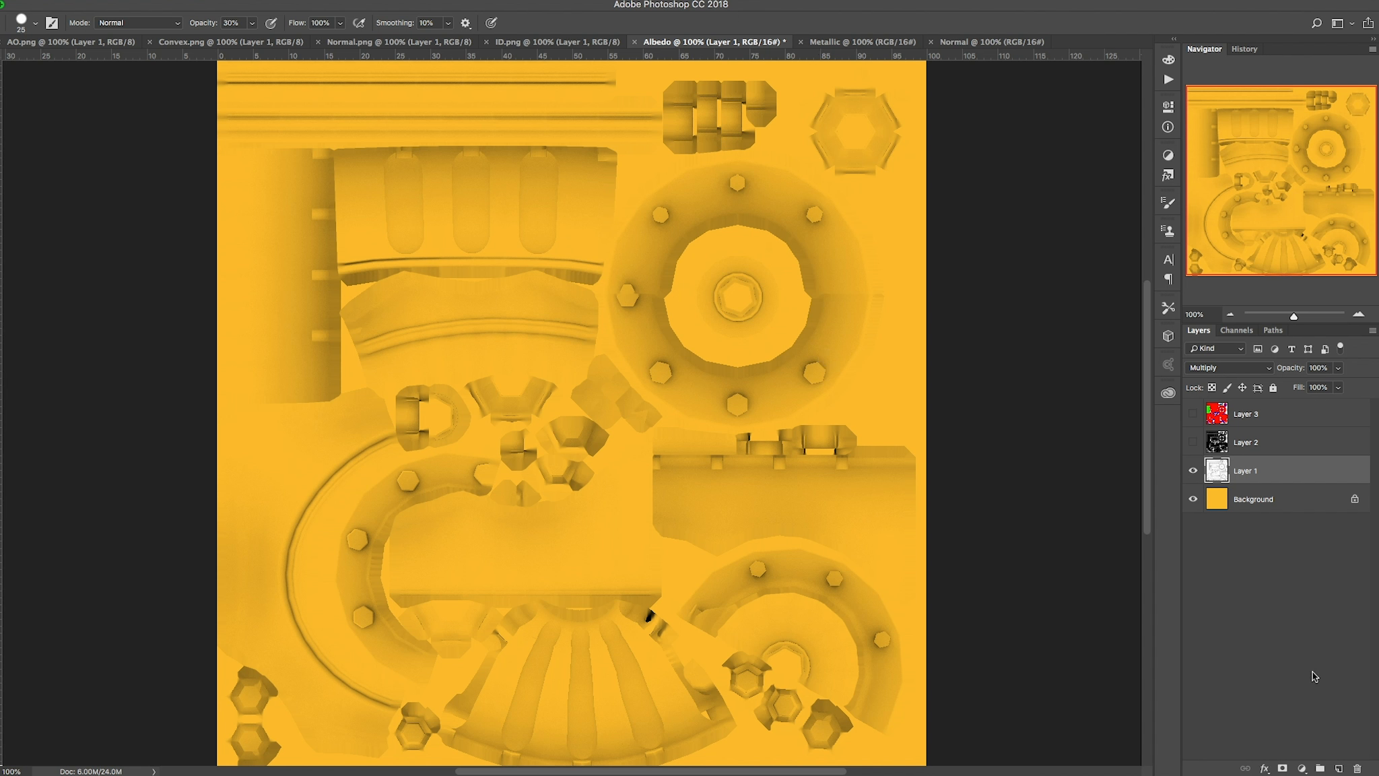
pyautogui.moveTo(1292, 471); pyautogui.dragTo(1334, 761)
pyautogui.moveTo(1300, 474); pyautogui.dragTo(1356, 768)
pyautogui.click(142, 0)
pyautogui.moveTo(196, 26)
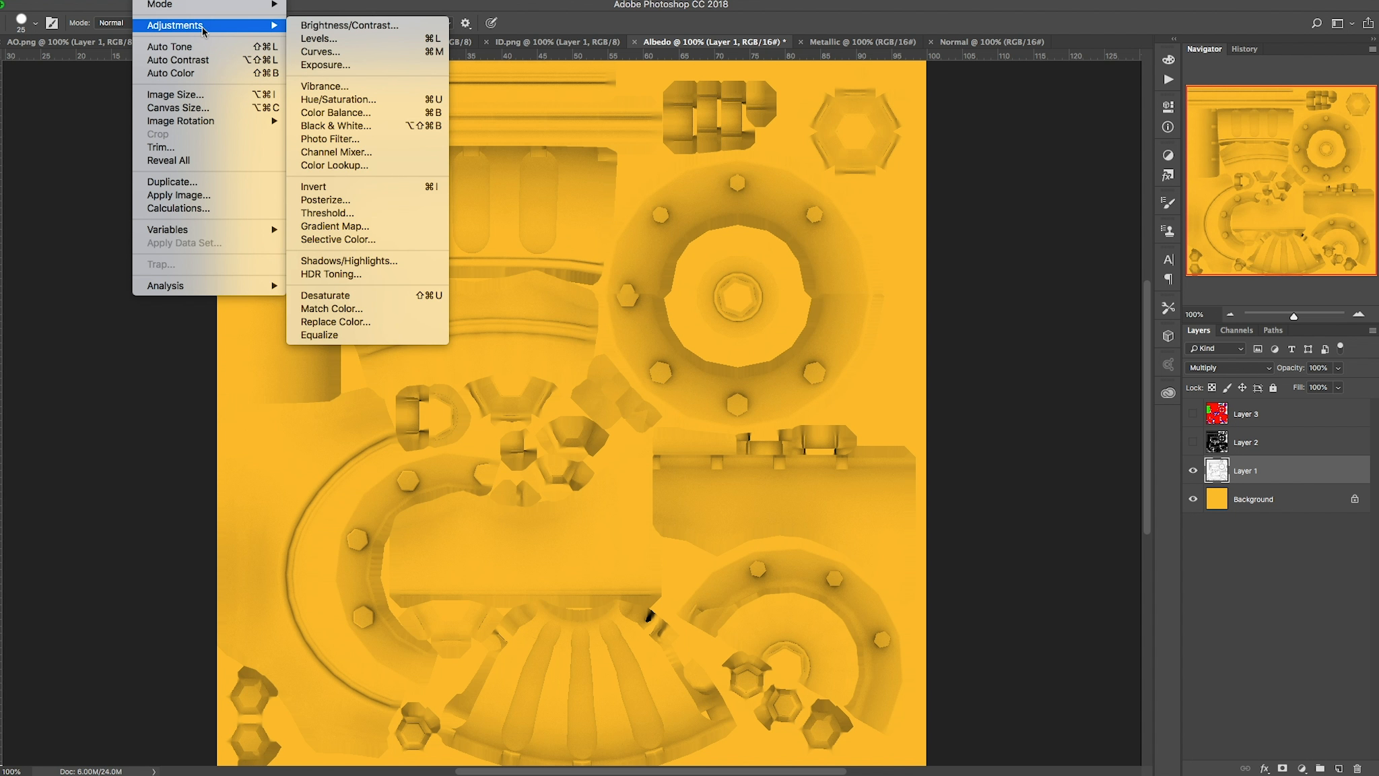
pyautogui.click(361, 41)
pyautogui.moveTo(749, 406); pyautogui.dragTo(799, 406)
pyautogui.moveTo(897, 407); pyautogui.dragTo(908, 408)
pyautogui.moveTo(799, 407); pyautogui.dragTo(811, 408)
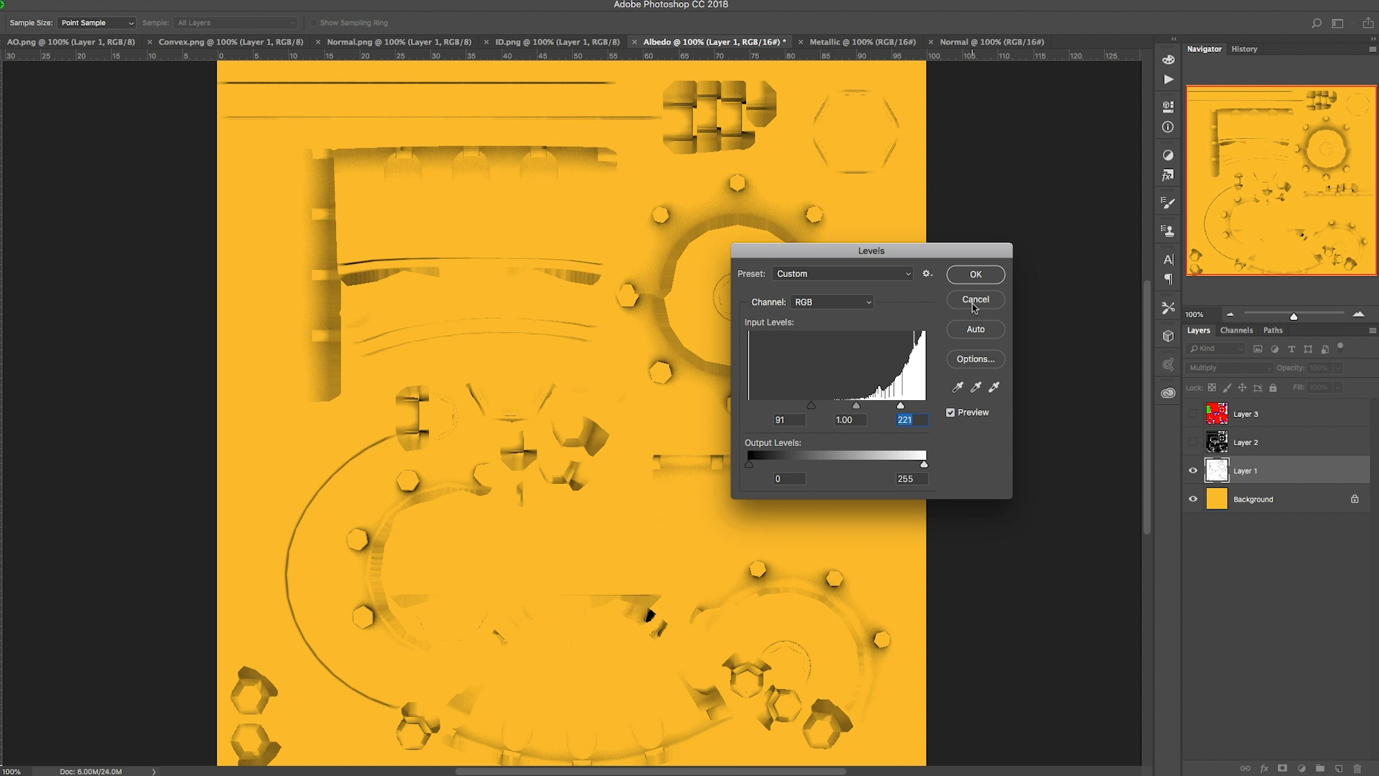
pyautogui.click(976, 299)
# Hide the ambient occlusion Layer 1 and show the edge map Layer 2.
pyautogui.press('super+comma')
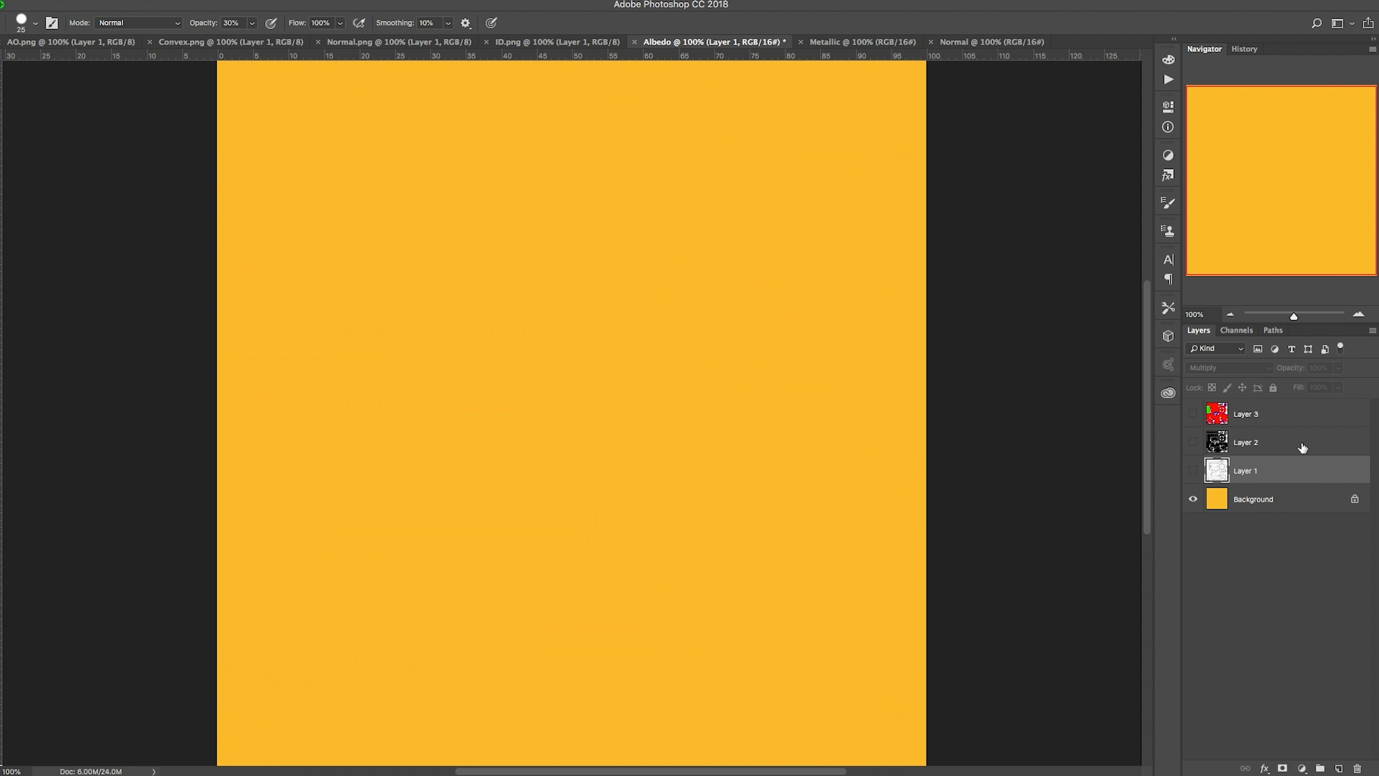
pyautogui.click(1253, 447)
pyautogui.press('super+comma')
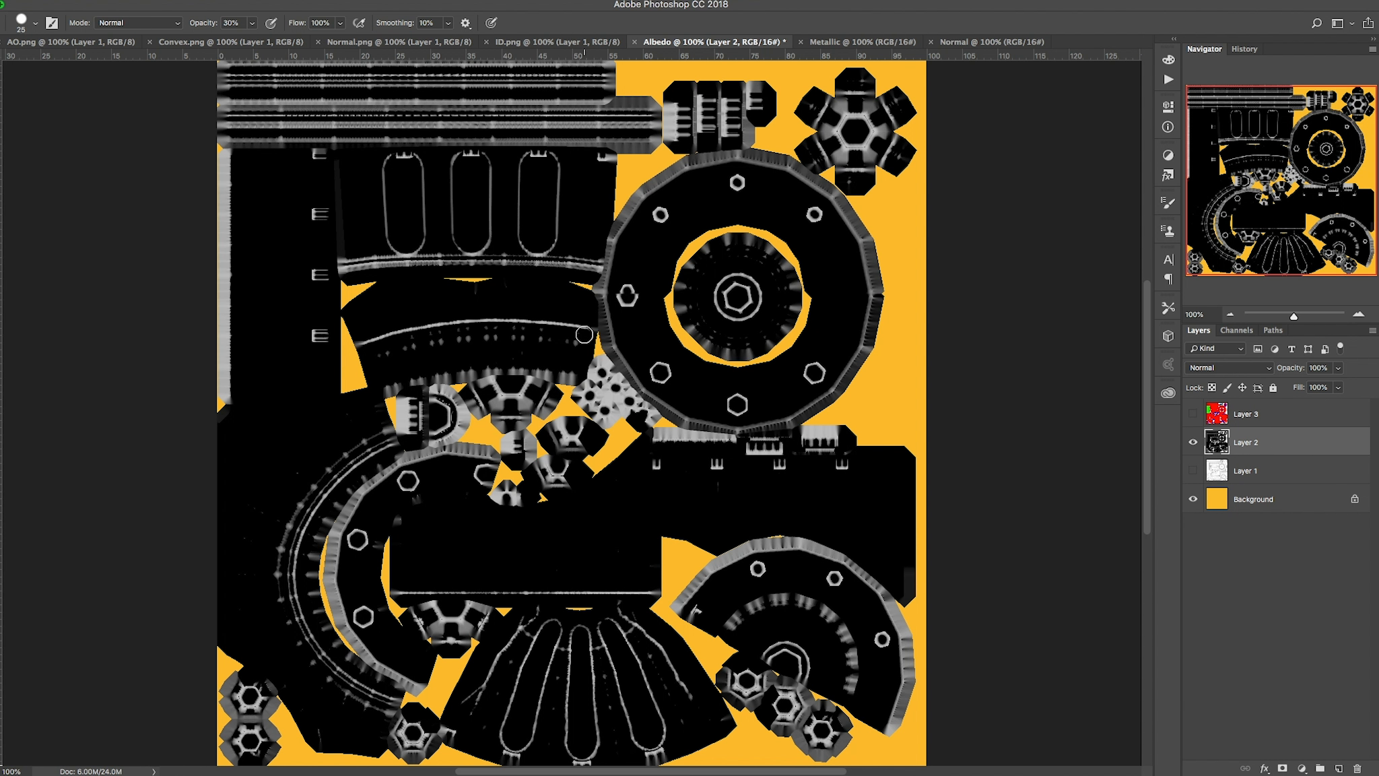
# Add a new layer between Layer 1 and Layer 2 and fill it with black.
pyautogui.click(1305, 475)
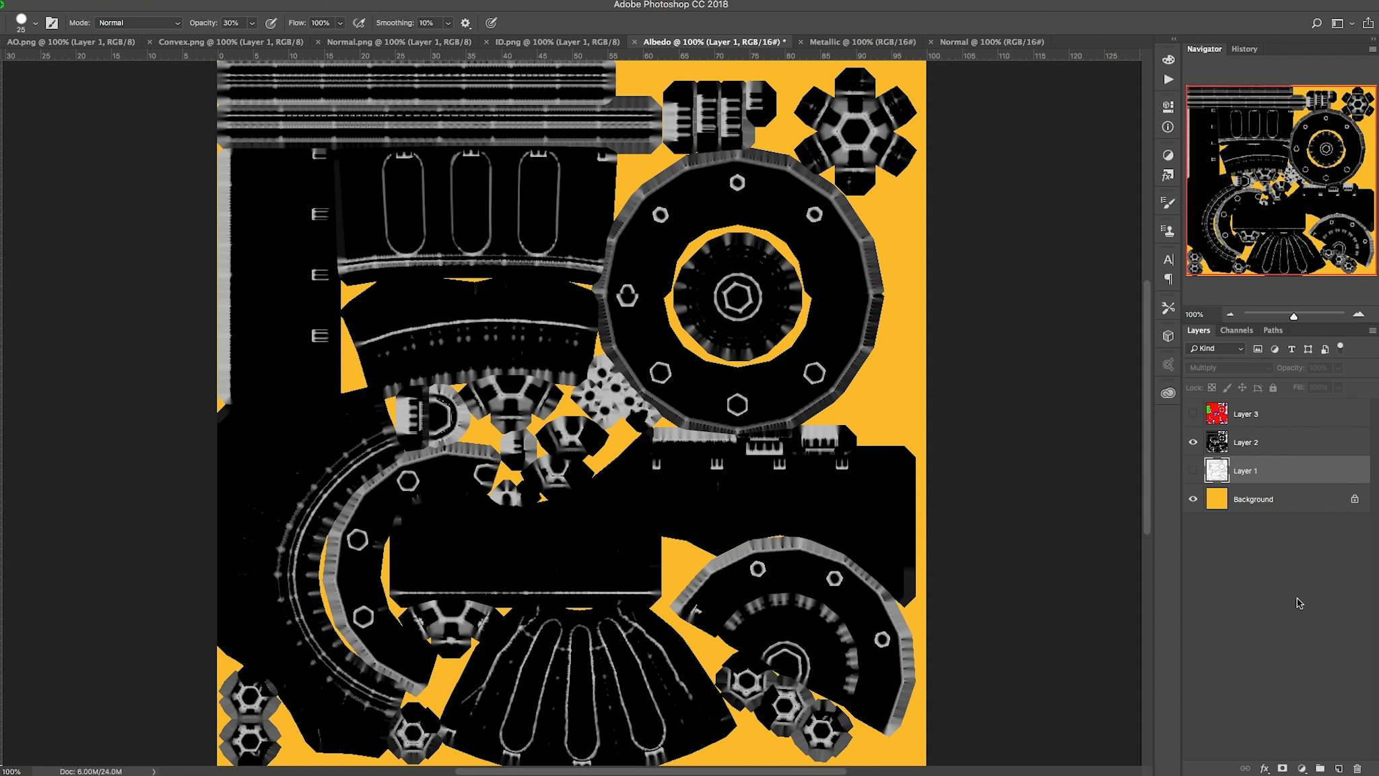
pyautogui.click(1340, 768)
pyautogui.click(1168, 59)
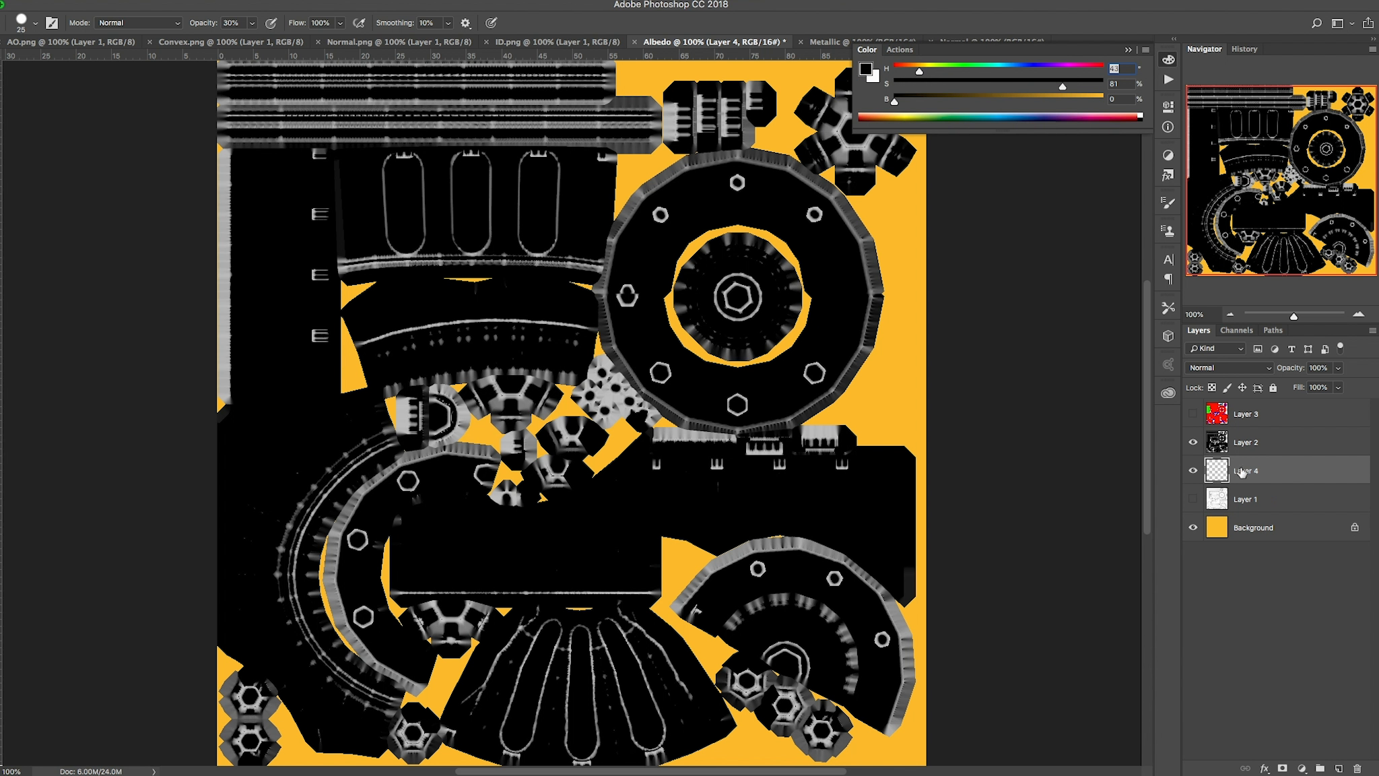
pyautogui.hotkey('alt', 'BackSpace')
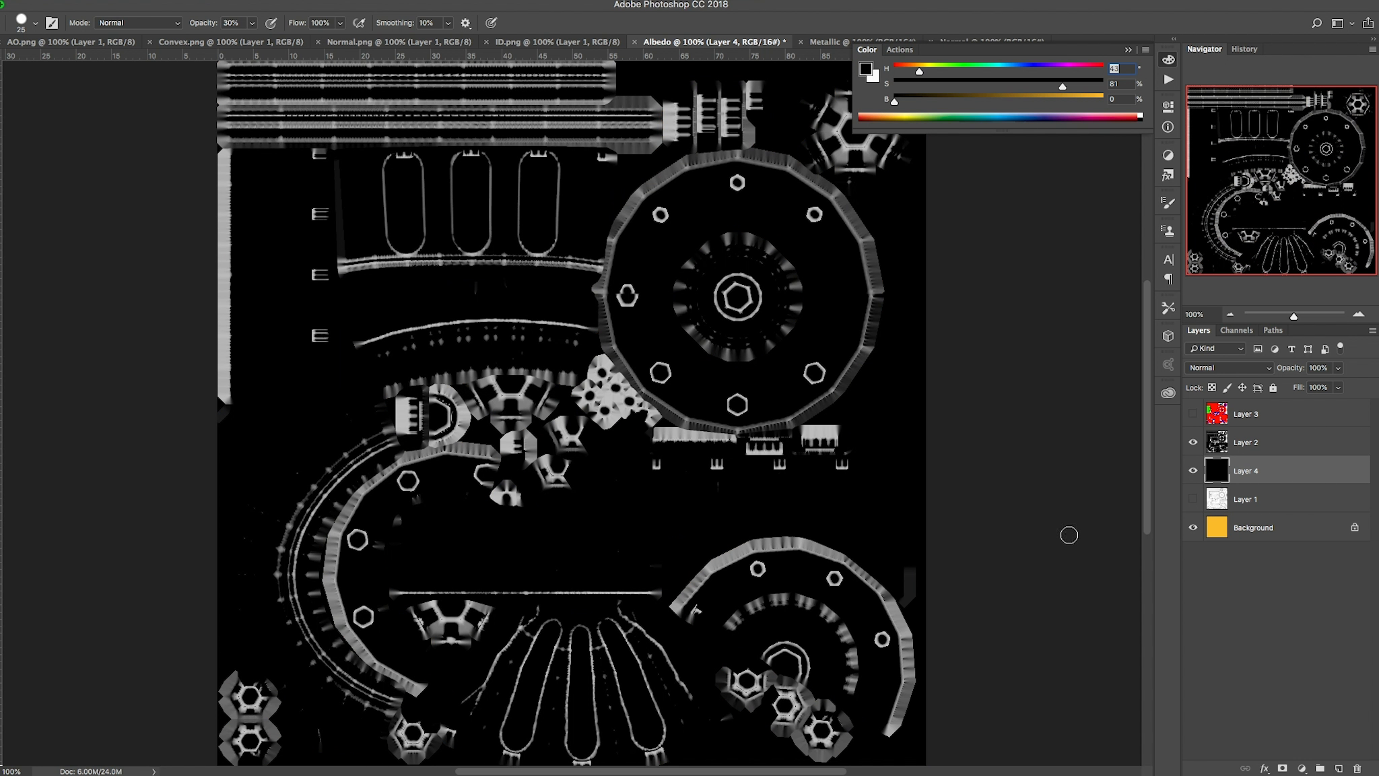
pyautogui.click(1129, 52)
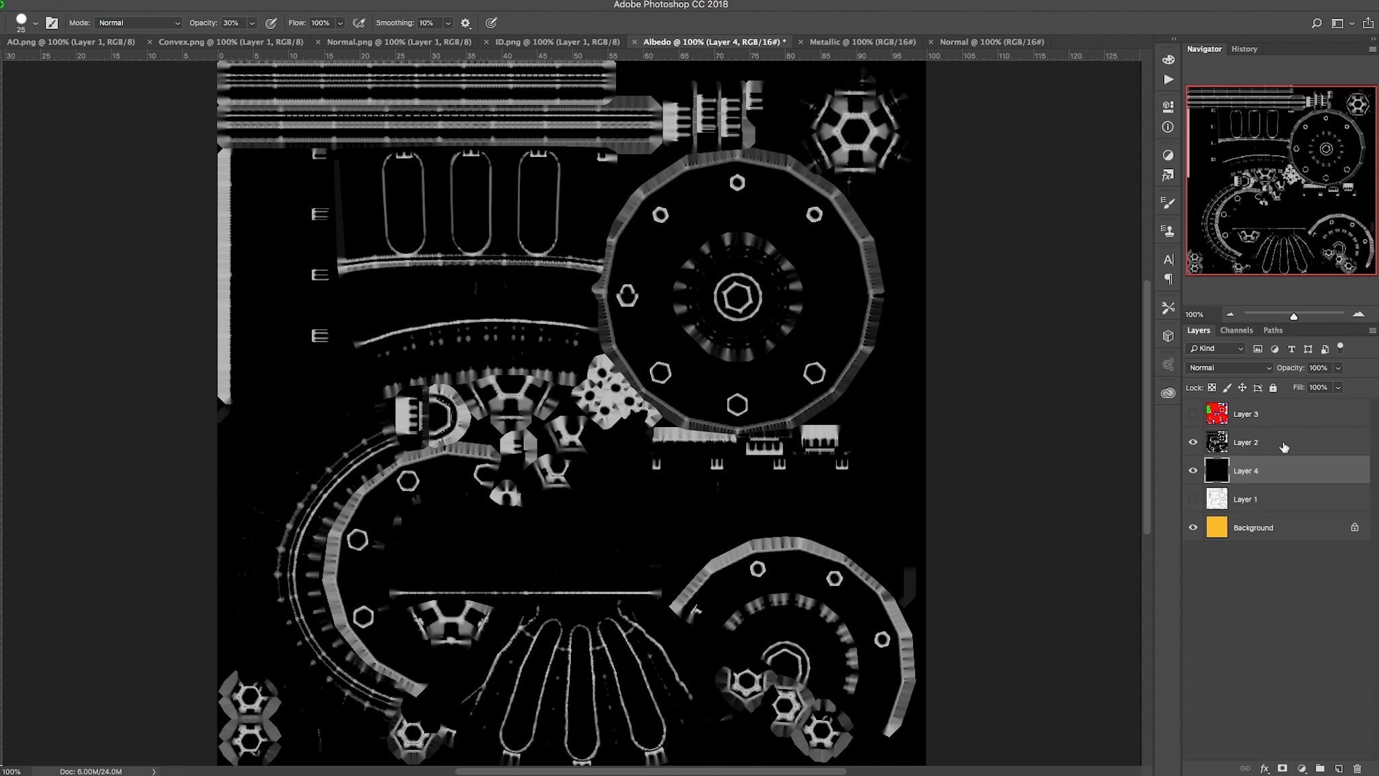
# Merge the edge map Layer 2 with the black Layer 4 beneath it.
pyautogui.keyDown('shift'); pyautogui.click(1281, 446); pyautogui.keyUp('shift')
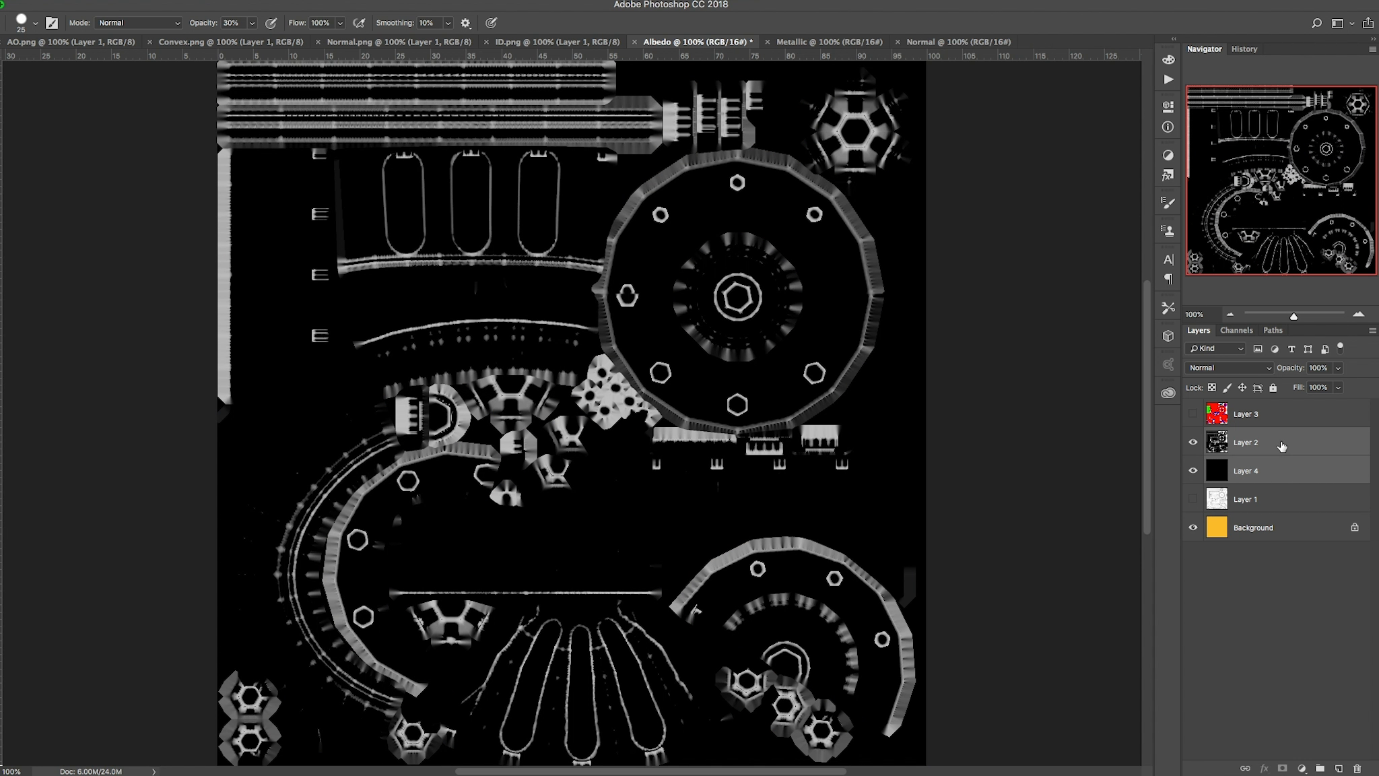
pyautogui.rightClick(1302, 456)
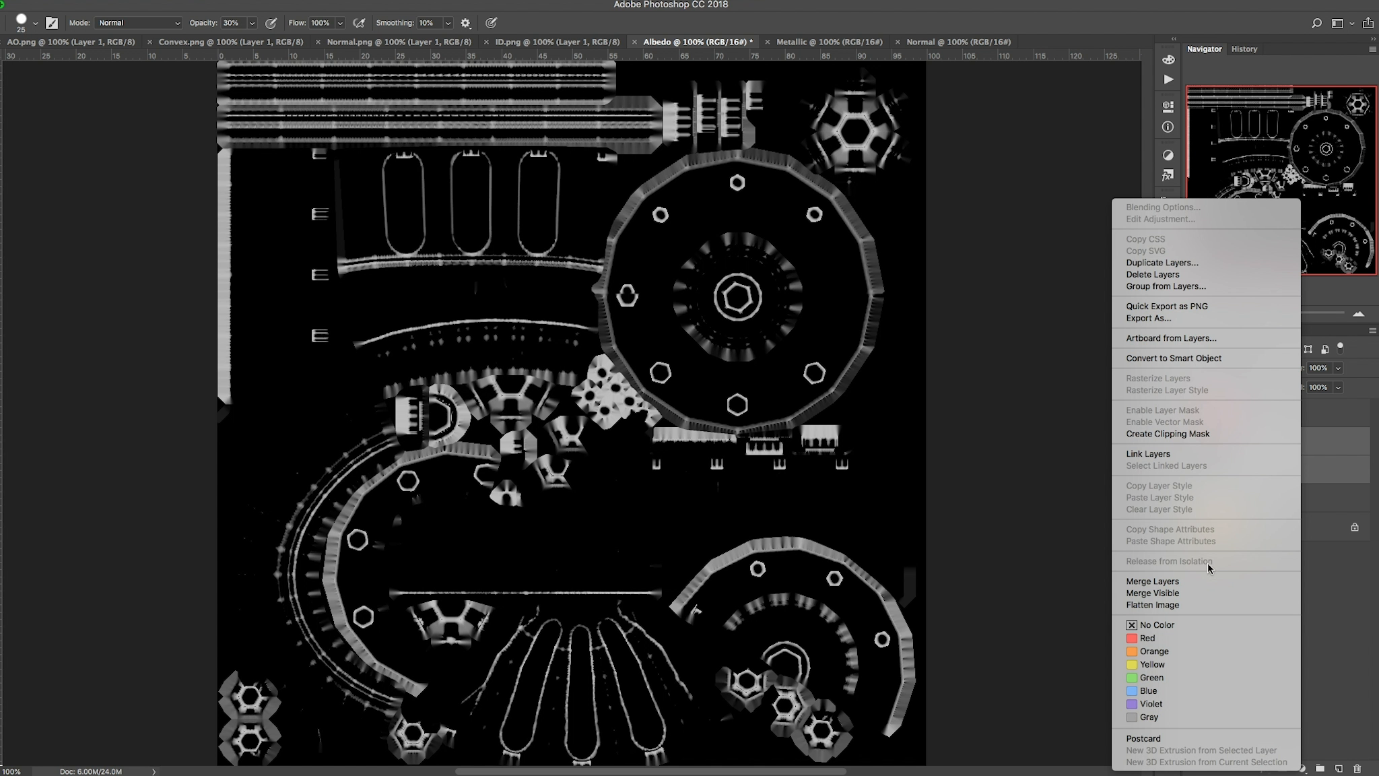
pyautogui.click(1200, 581)
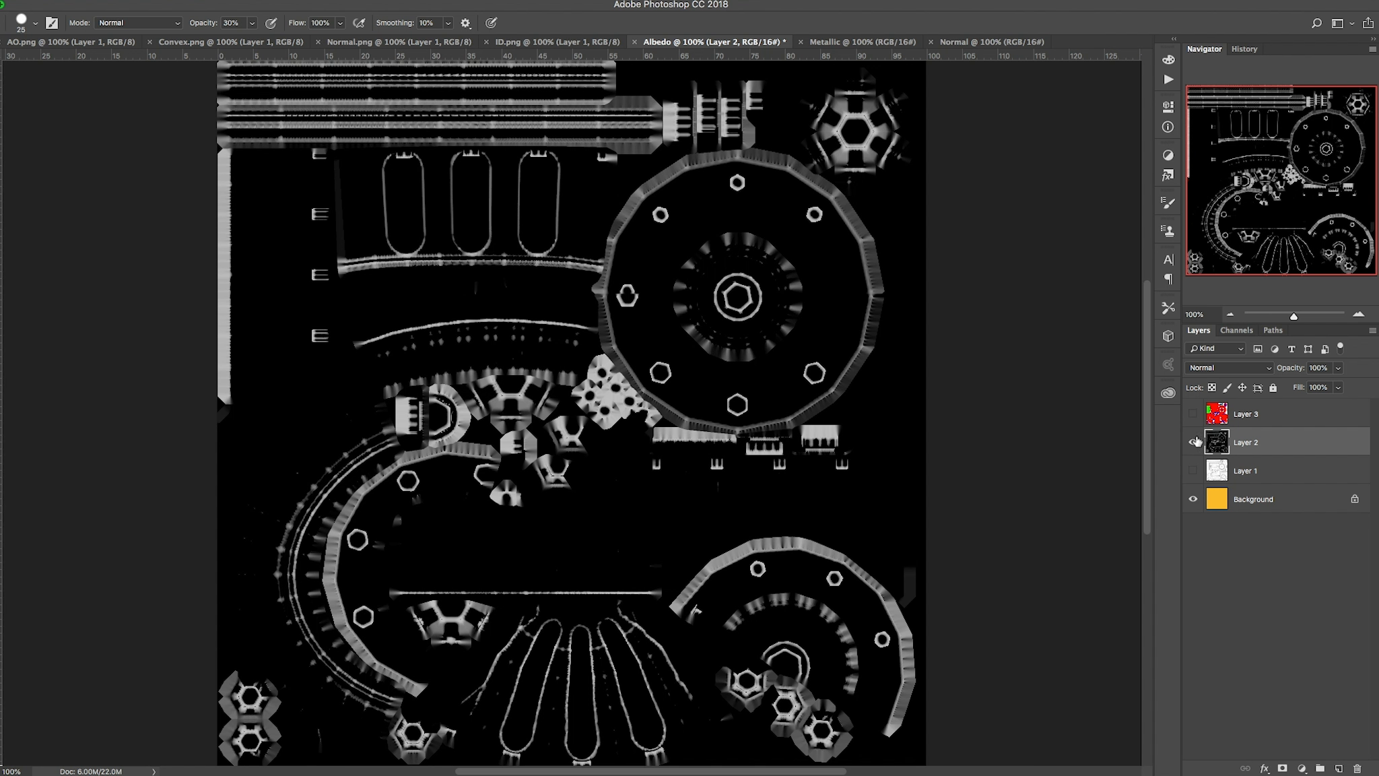
# Hide the edge map Layer 2, show the ID map Layer 3 and fill the Background layer with white.
pyautogui.click(1193, 441)
pyautogui.click(1192, 414)
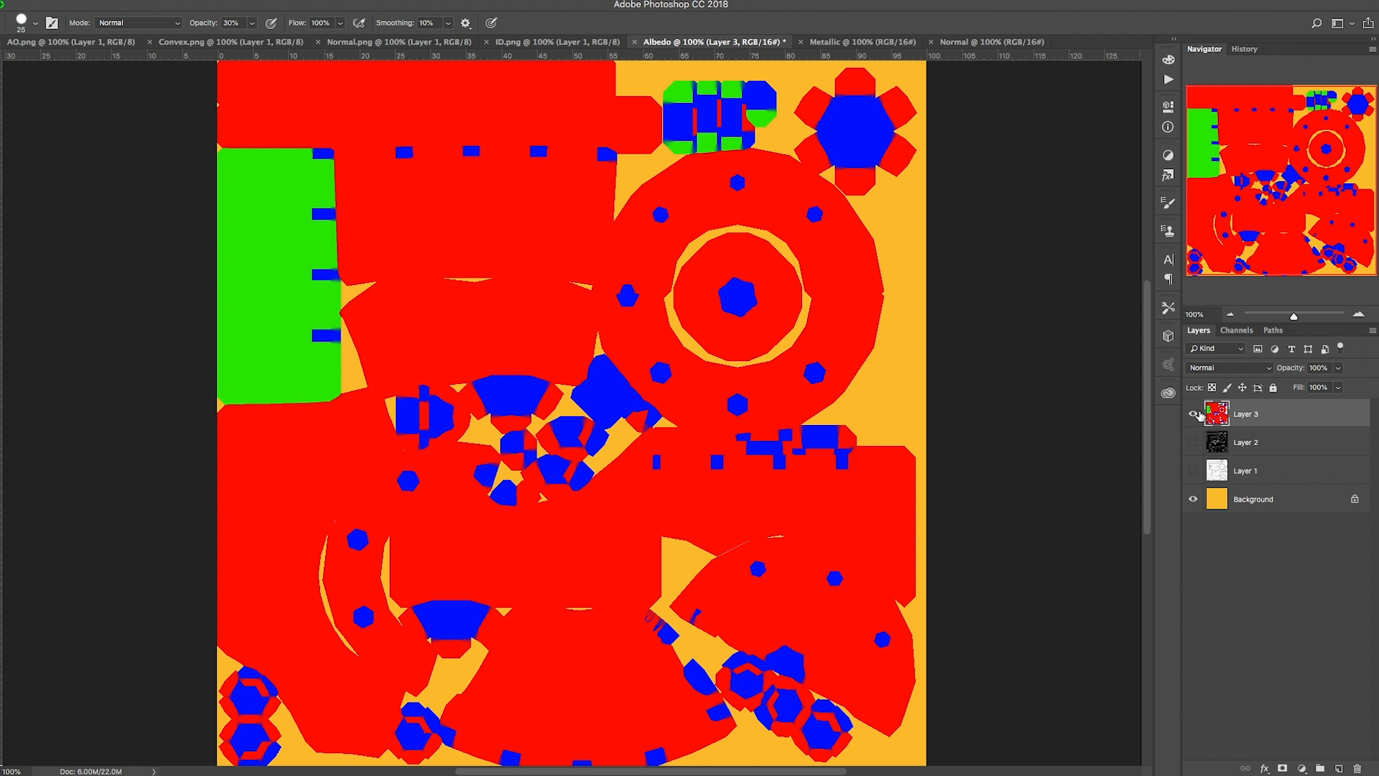
pyautogui.click(1296, 502)
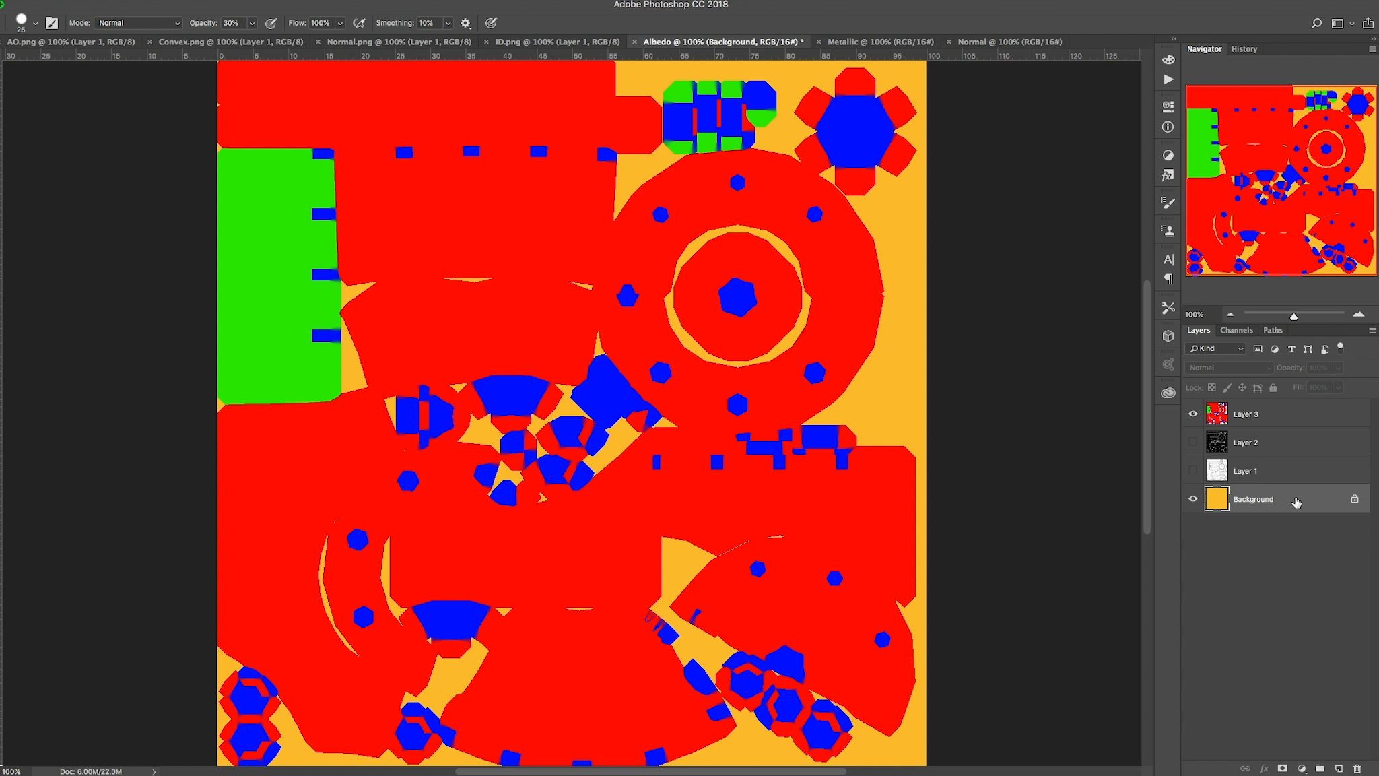
pyautogui.press('super+BackSpace')
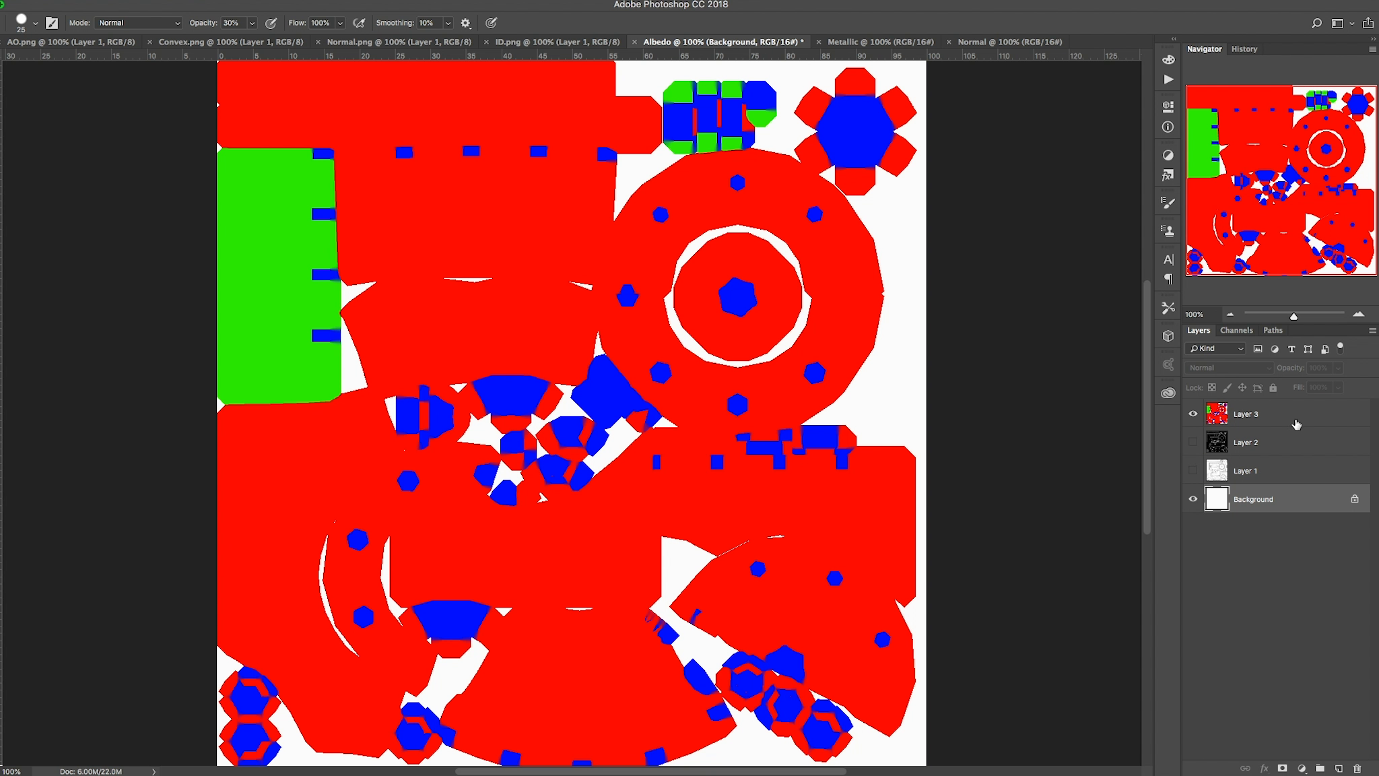
# Select the blue areas of the ID map Layer 3 using Color Range with a fuzziness of 70.
pyautogui.click(1294, 420)
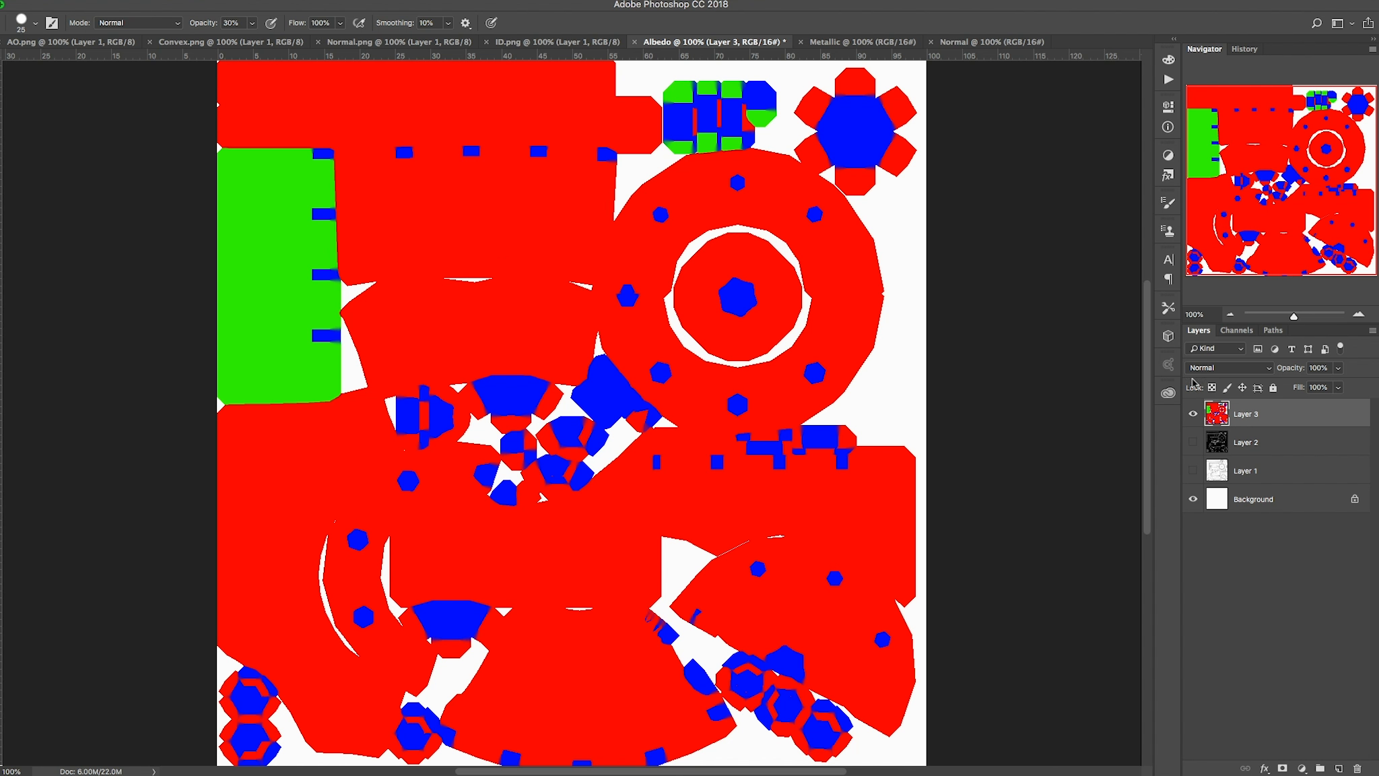
pyautogui.click(256, 0)
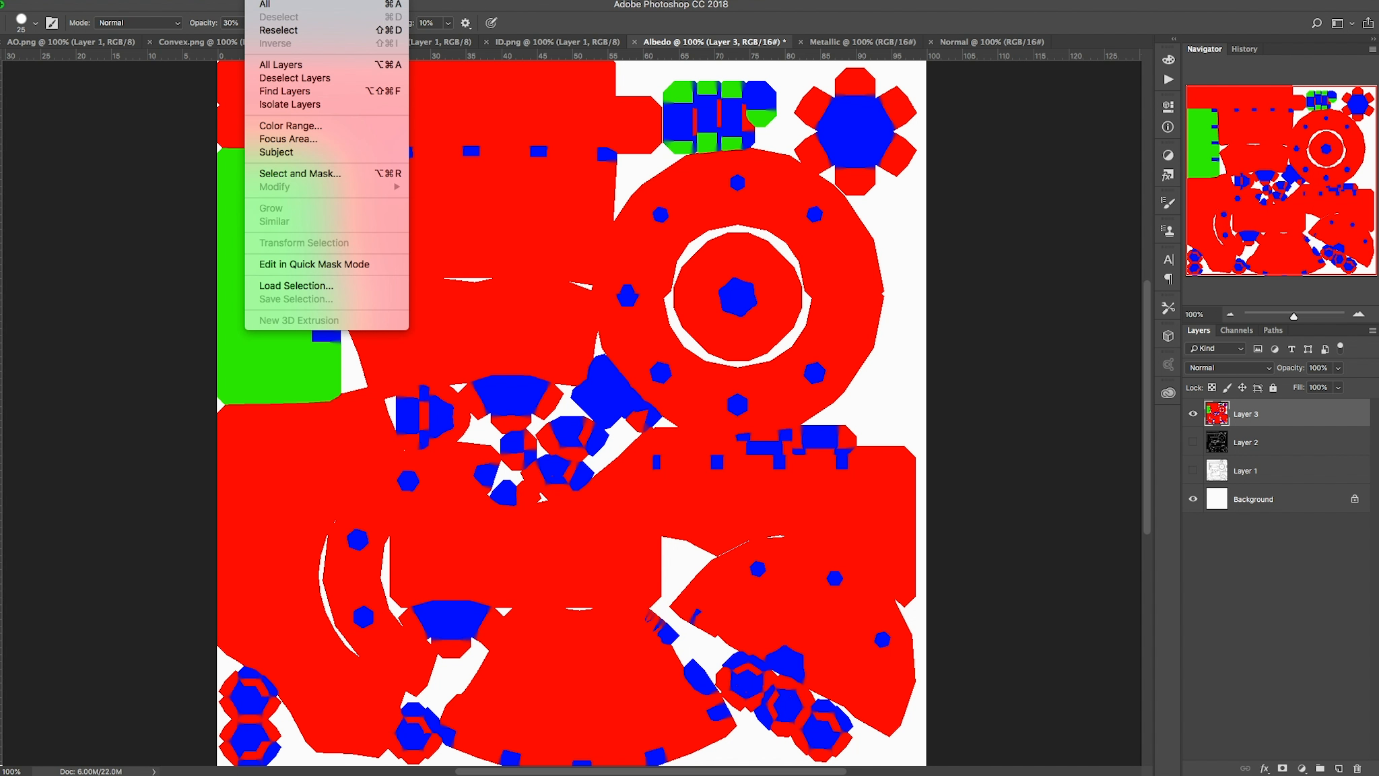
pyautogui.click(320, 127)
pyautogui.moveTo(854, 285); pyautogui.dragTo(965, 244)
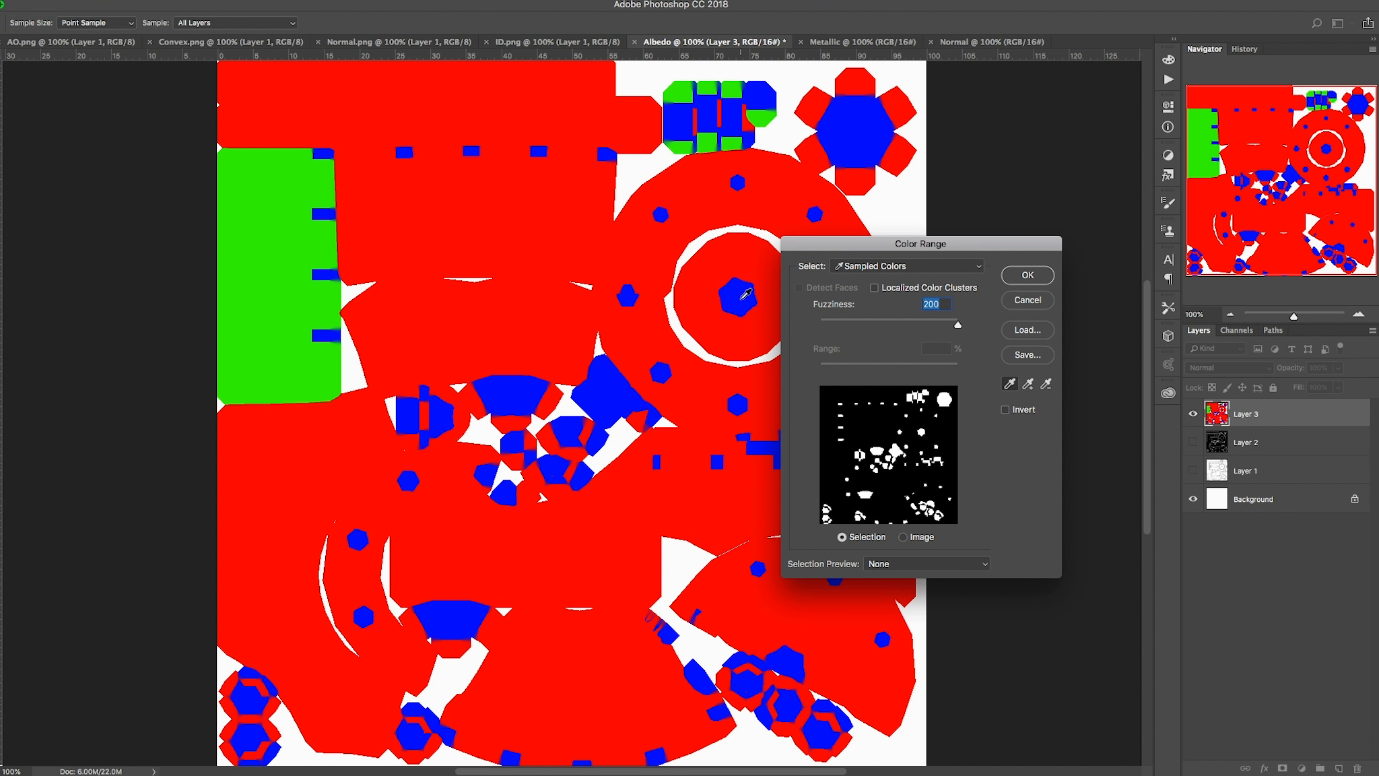
pyautogui.moveTo(959, 327); pyautogui.dragTo(868, 332)
pyautogui.click(1027, 275)
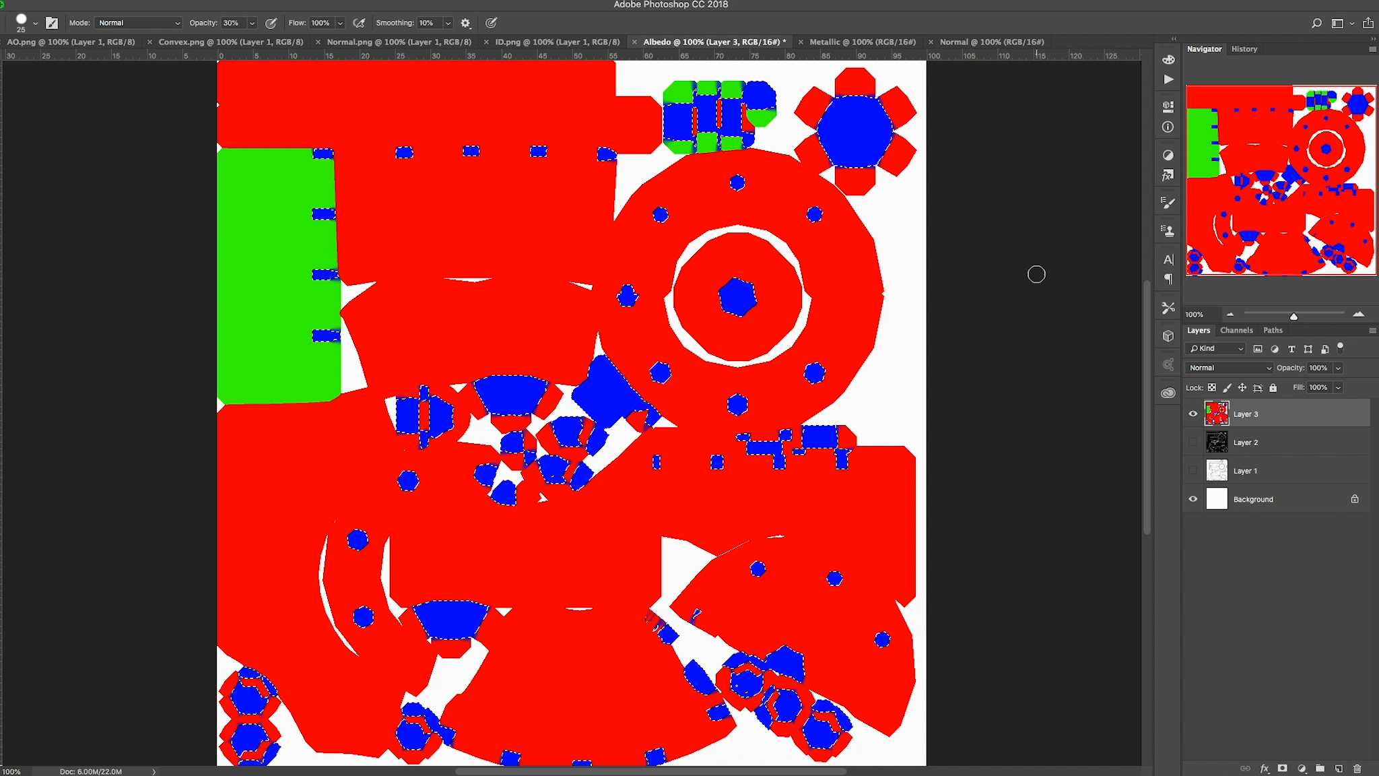
pyautogui.press('b')
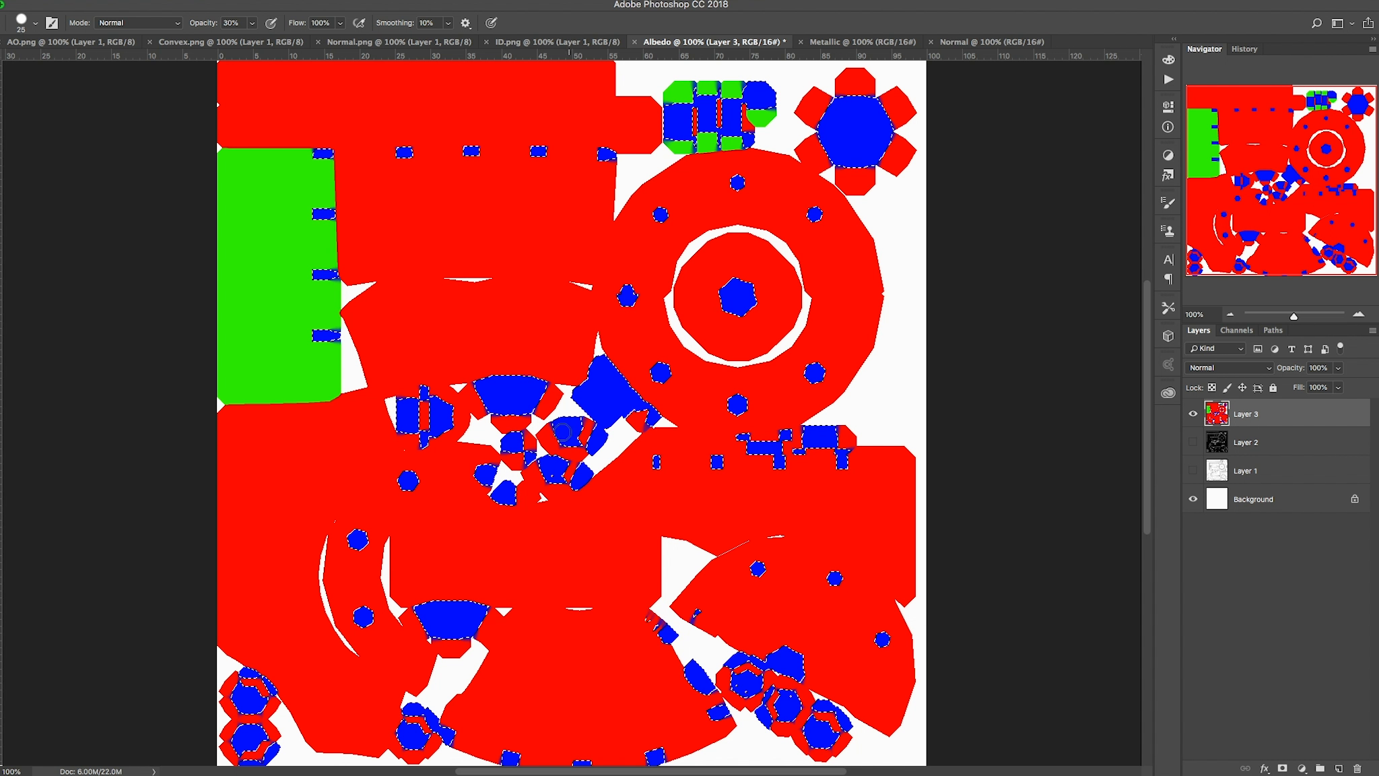
# Fill the selected blue areas with black (000000) on a new layer above Layer 3, and clear the selection.
pyautogui.click(1339, 769)
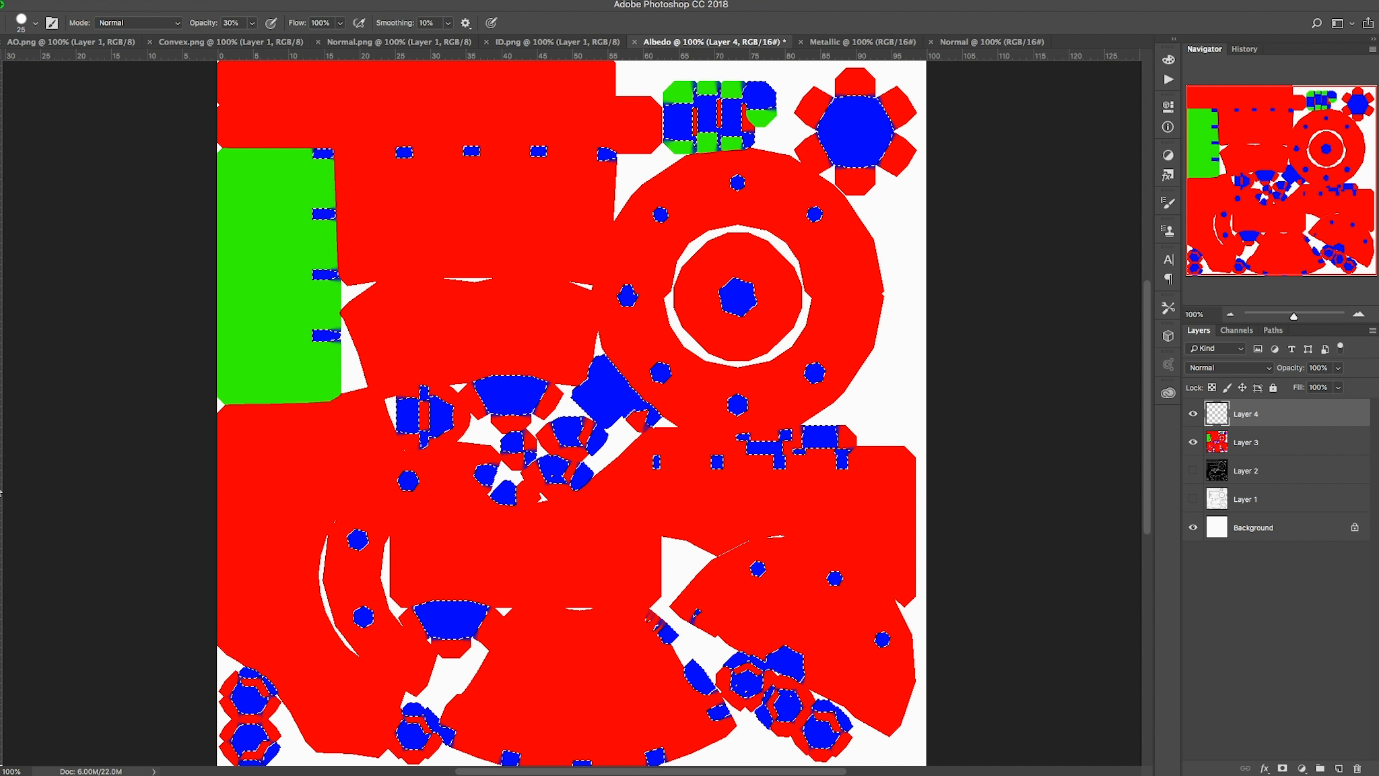
pyautogui.click(1, 493)
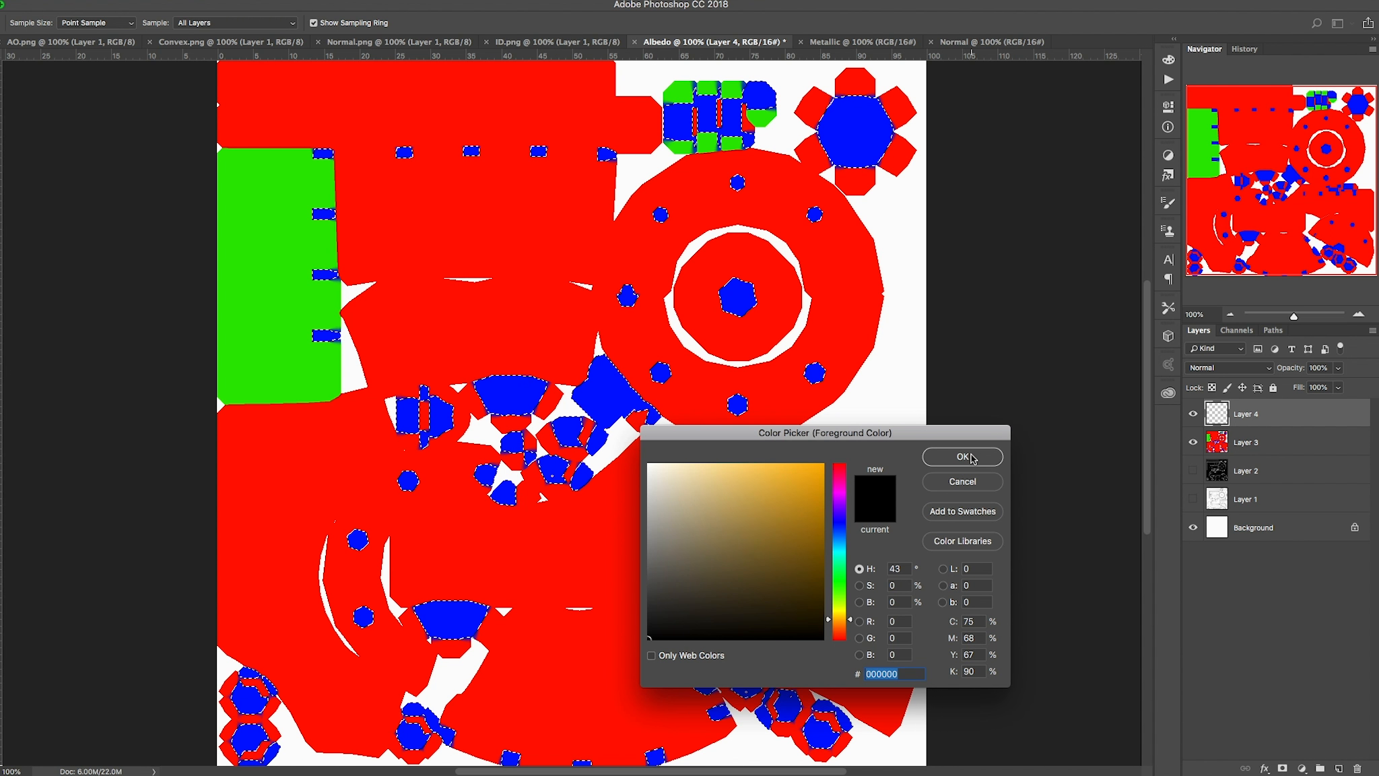
pyautogui.click(963, 456)
pyautogui.hotkey('alt', 'BackSpace')
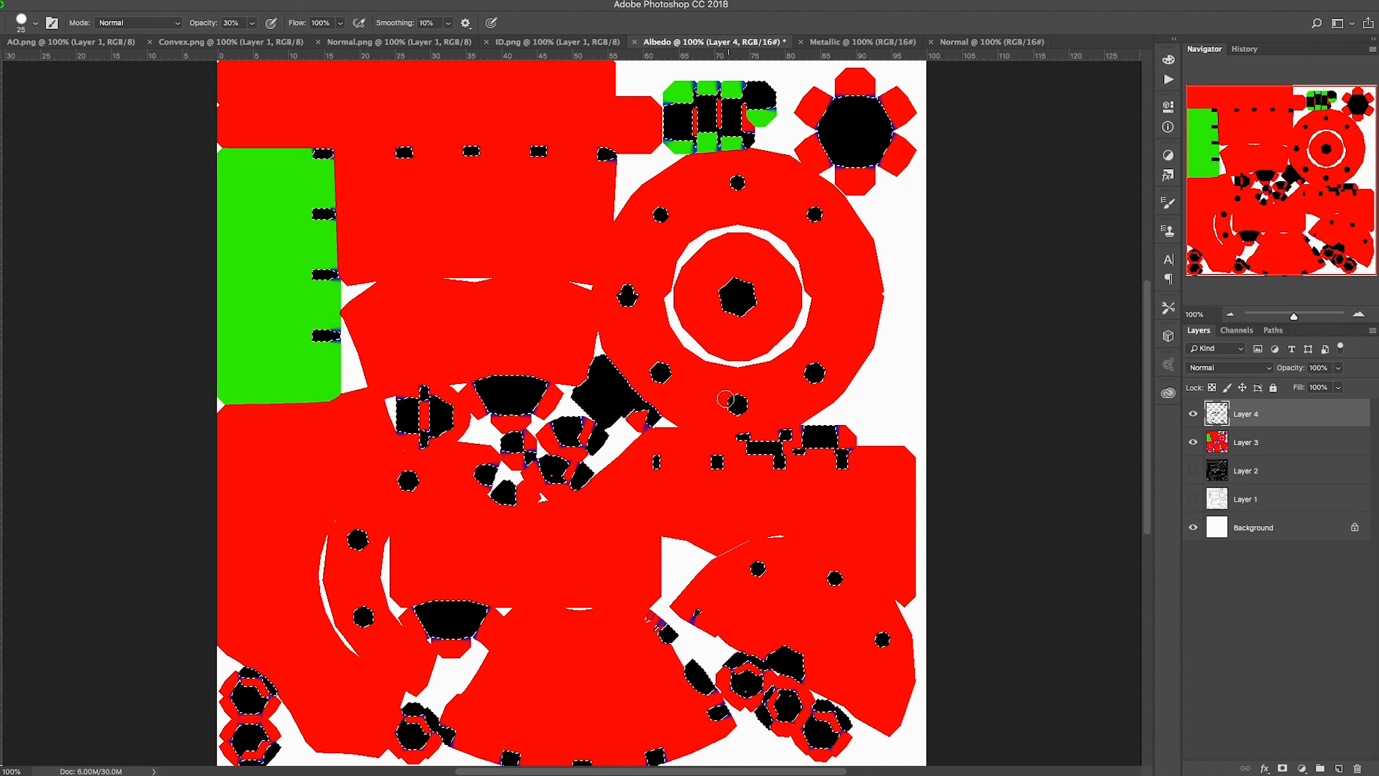
pyautogui.hotkey('ctrl', 'd')
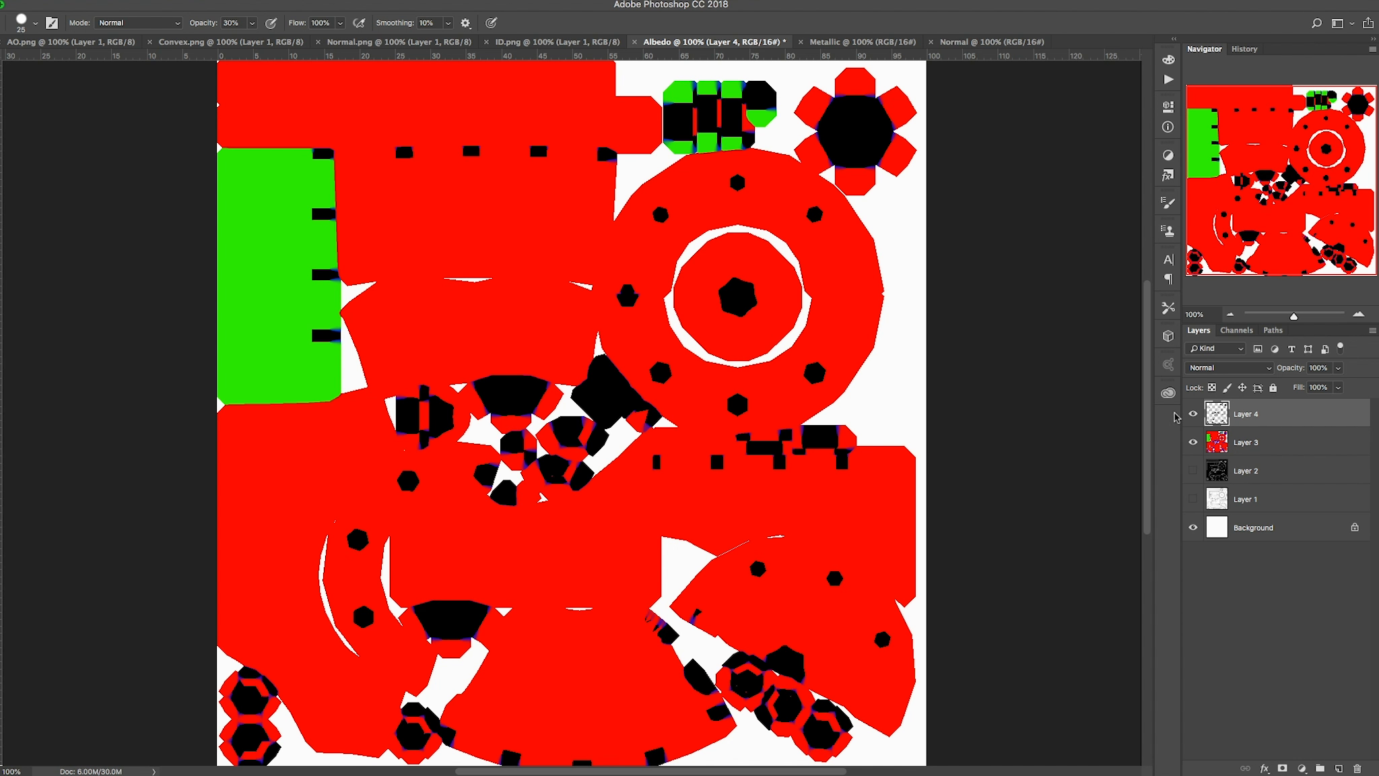
pyautogui.click(1193, 414)
pyautogui.click(1192, 414)
# Add another new layer and move the ID map Layer 3 to the top of the layer stack.
pyautogui.click(1338, 768)
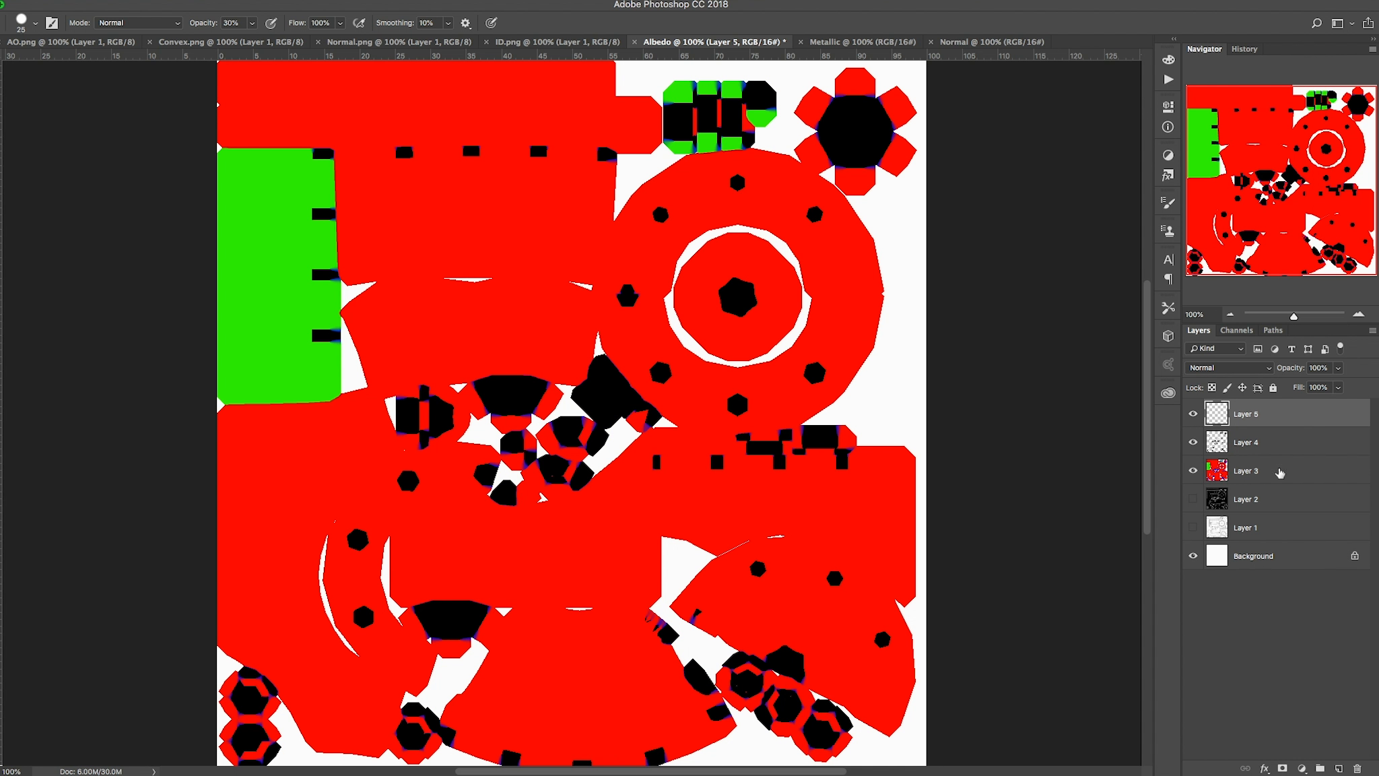
pyautogui.click(1193, 442)
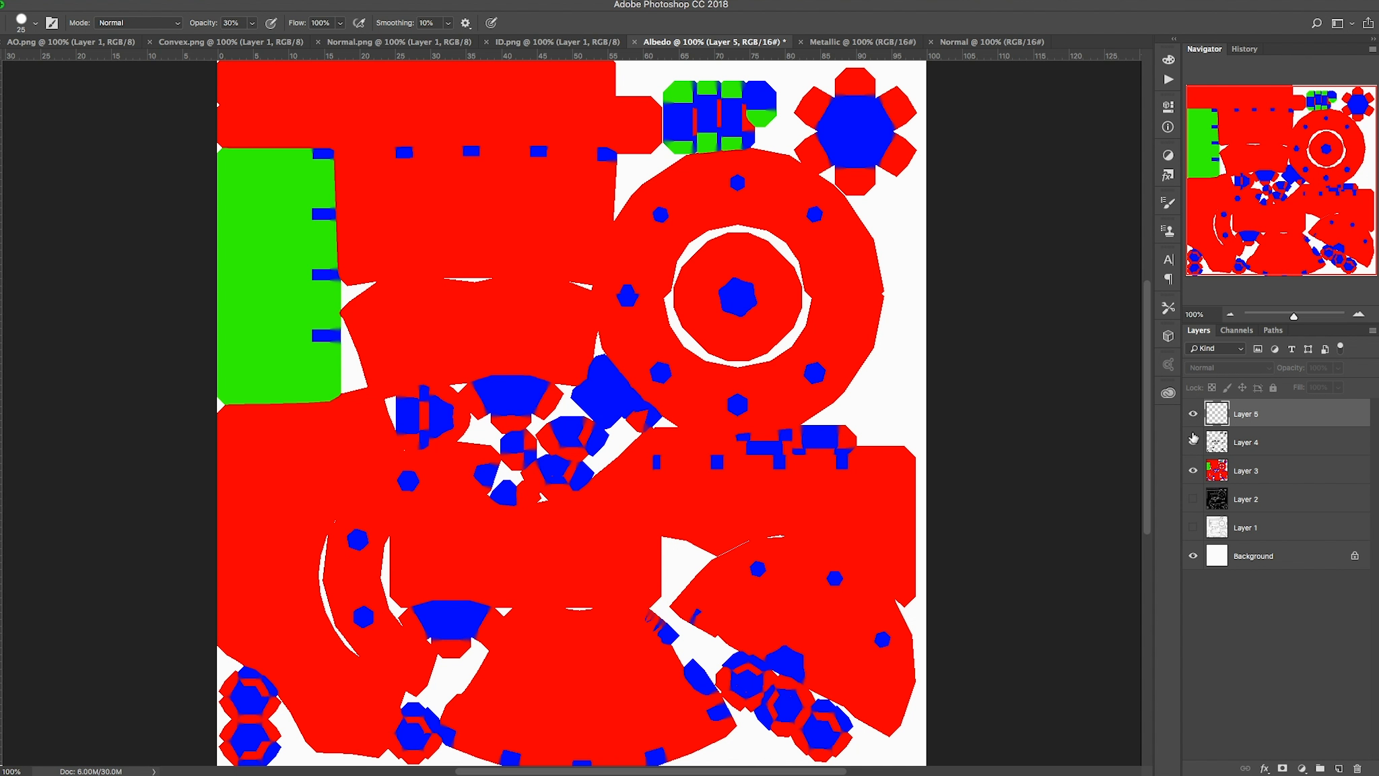
pyautogui.click(1192, 441)
pyautogui.moveTo(1284, 465); pyautogui.dragTo(1294, 416)
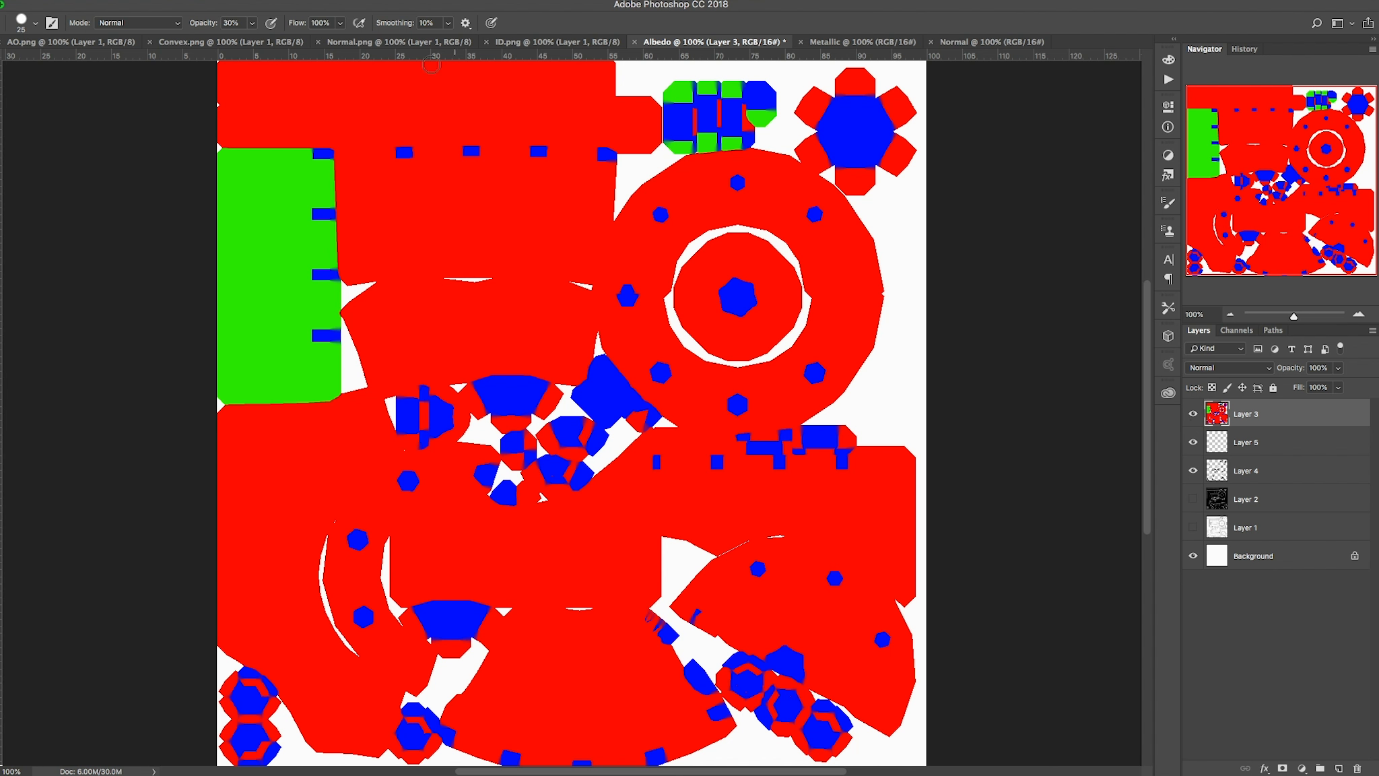
# Select the red areas of the ID map Layer 3 using Color Range with a fuzziness of 70.
pyautogui.click(263, 0)
pyautogui.click(290, 125)
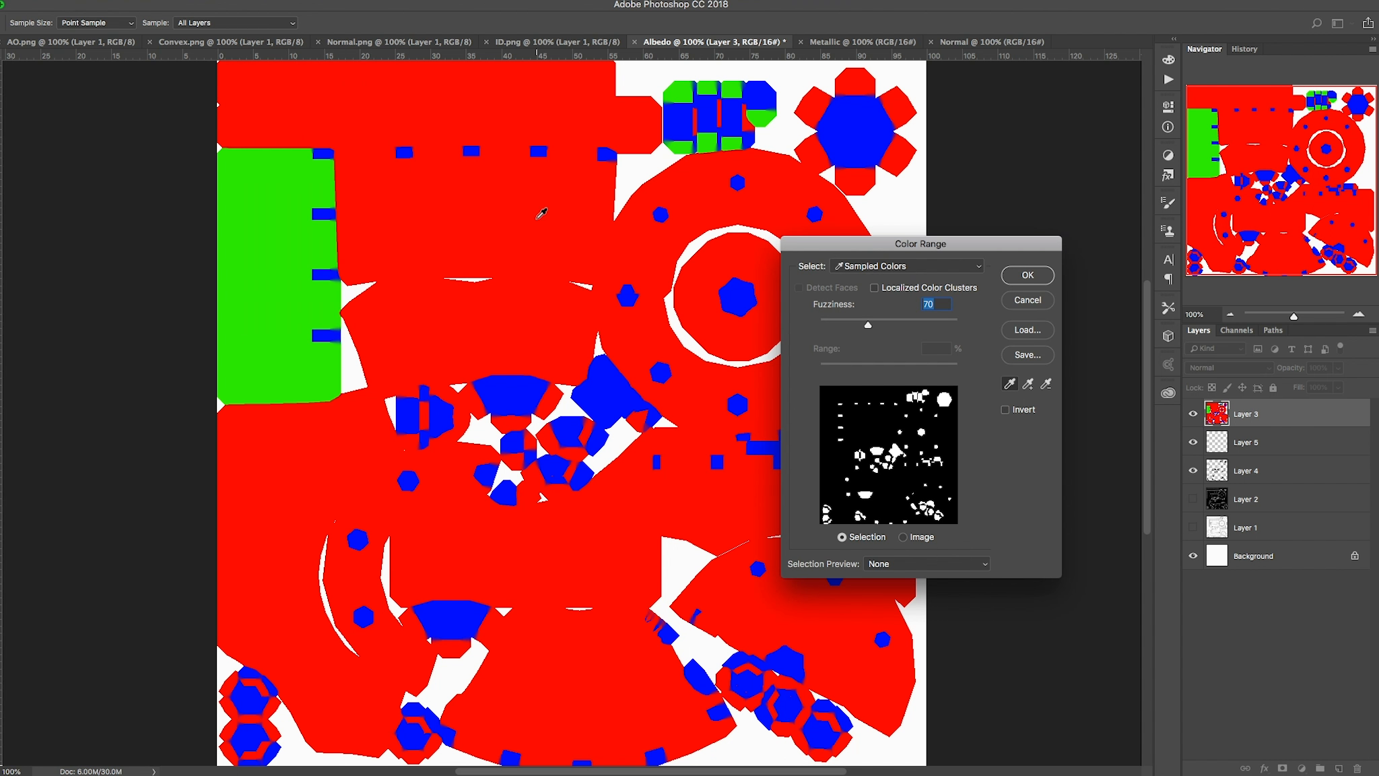
pyautogui.click(537, 226)
pyautogui.click(1028, 275)
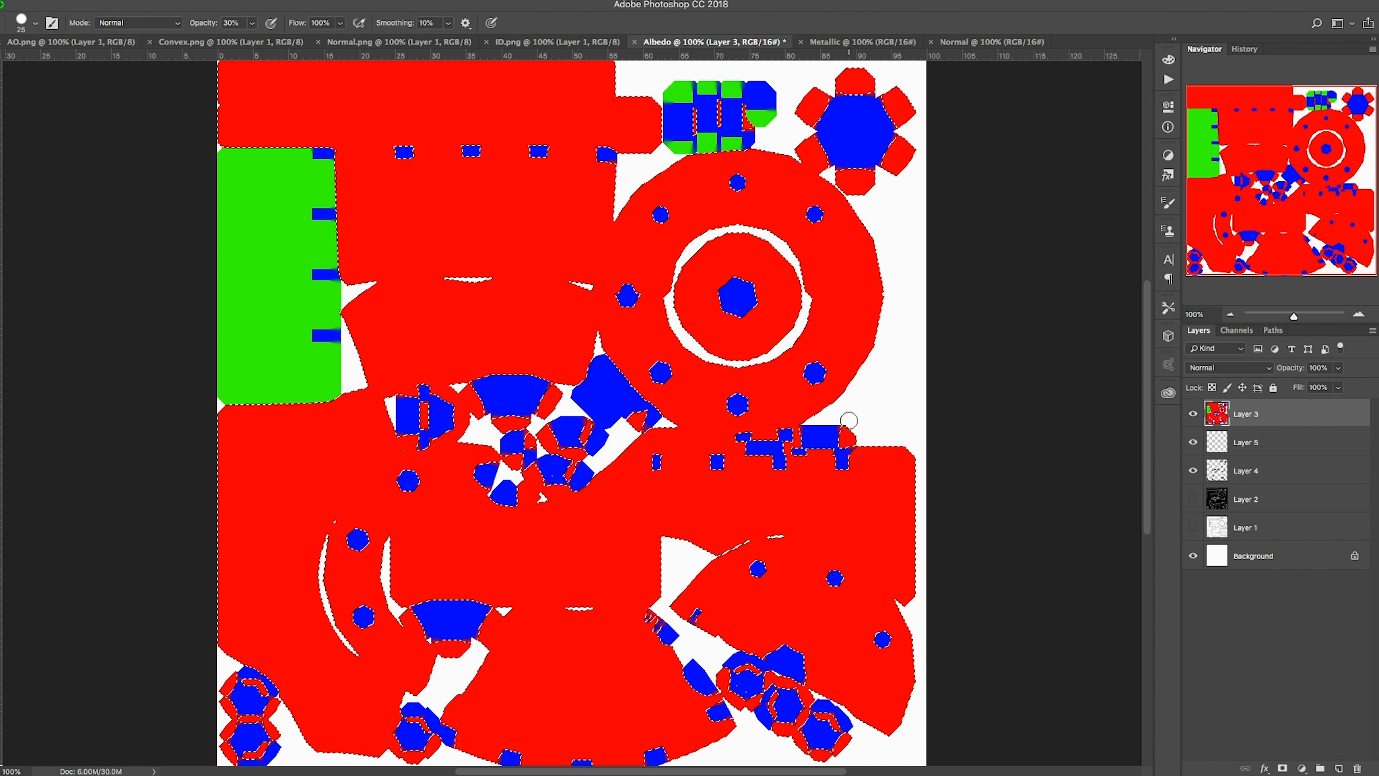
# Hide the ID map Layer 3 and fill the selected red areas with black on Layer 5, clearing the selection.
pyautogui.click(1193, 415)
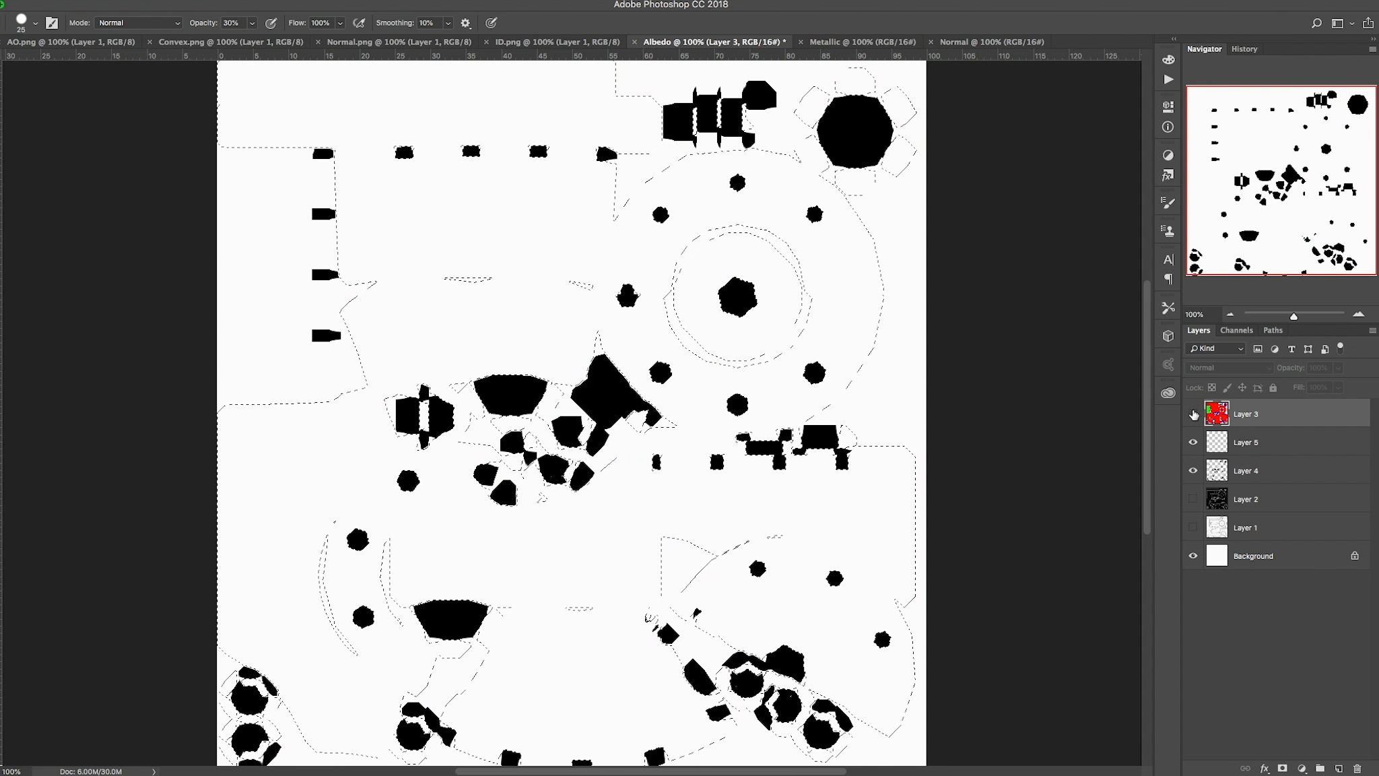
pyautogui.click(1299, 441)
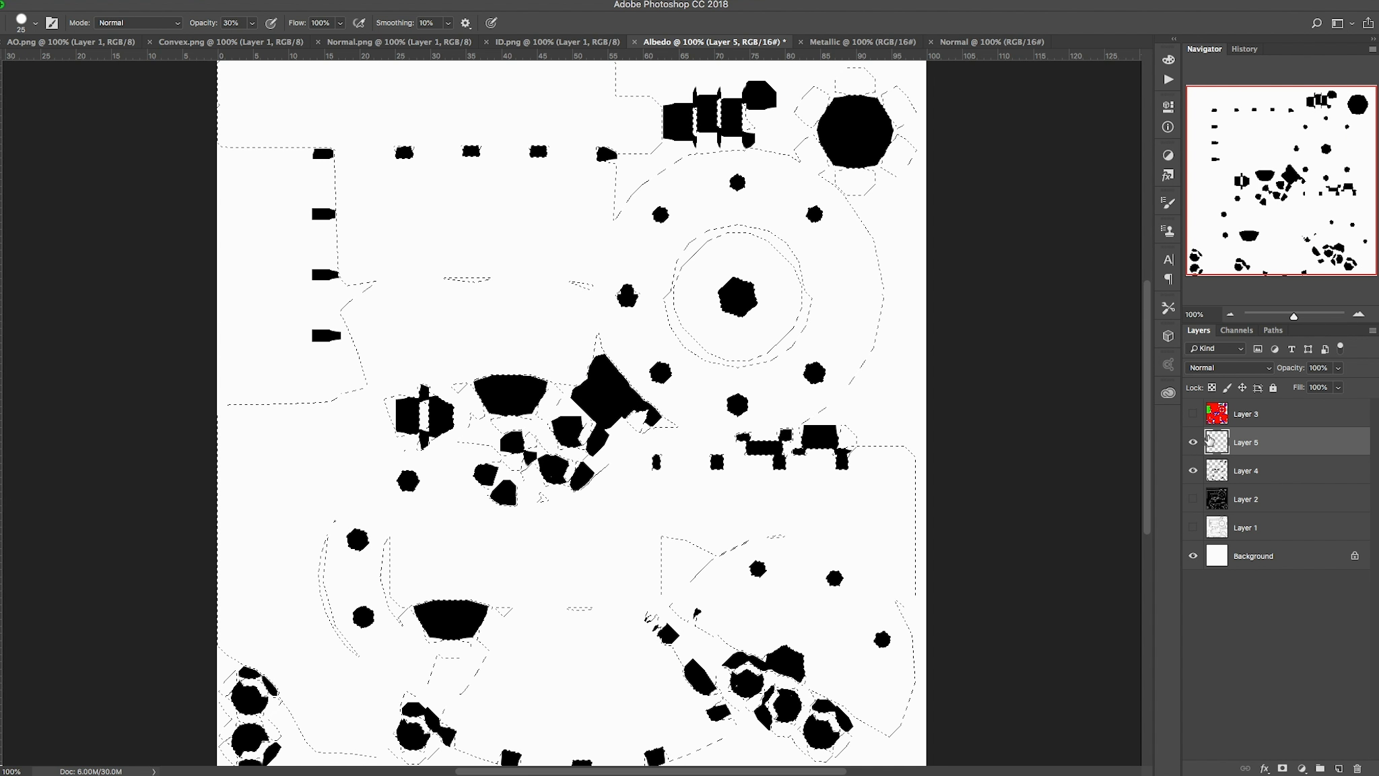
pyautogui.click(2, 542)
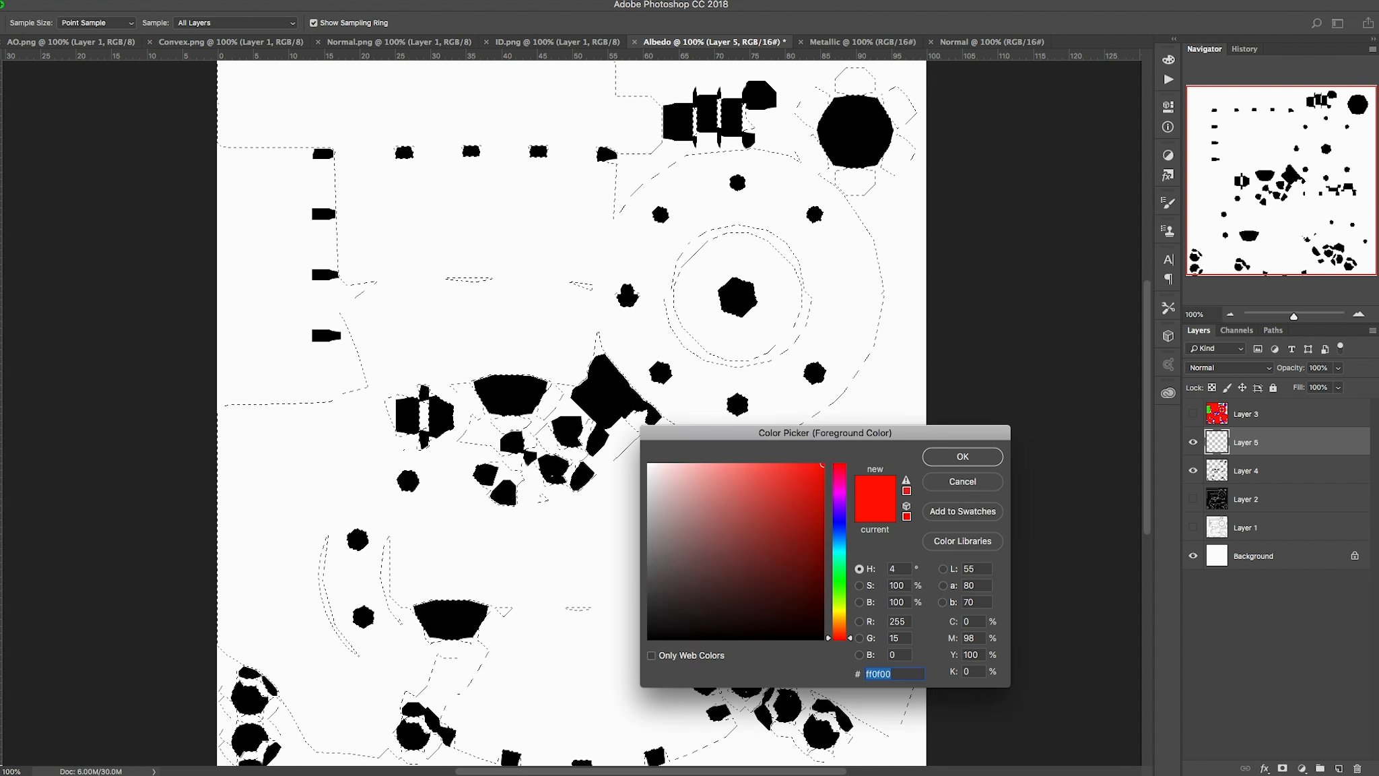
pyautogui.moveTo(668, 579); pyautogui.dragTo(590, 701)
pyautogui.click(962, 457)
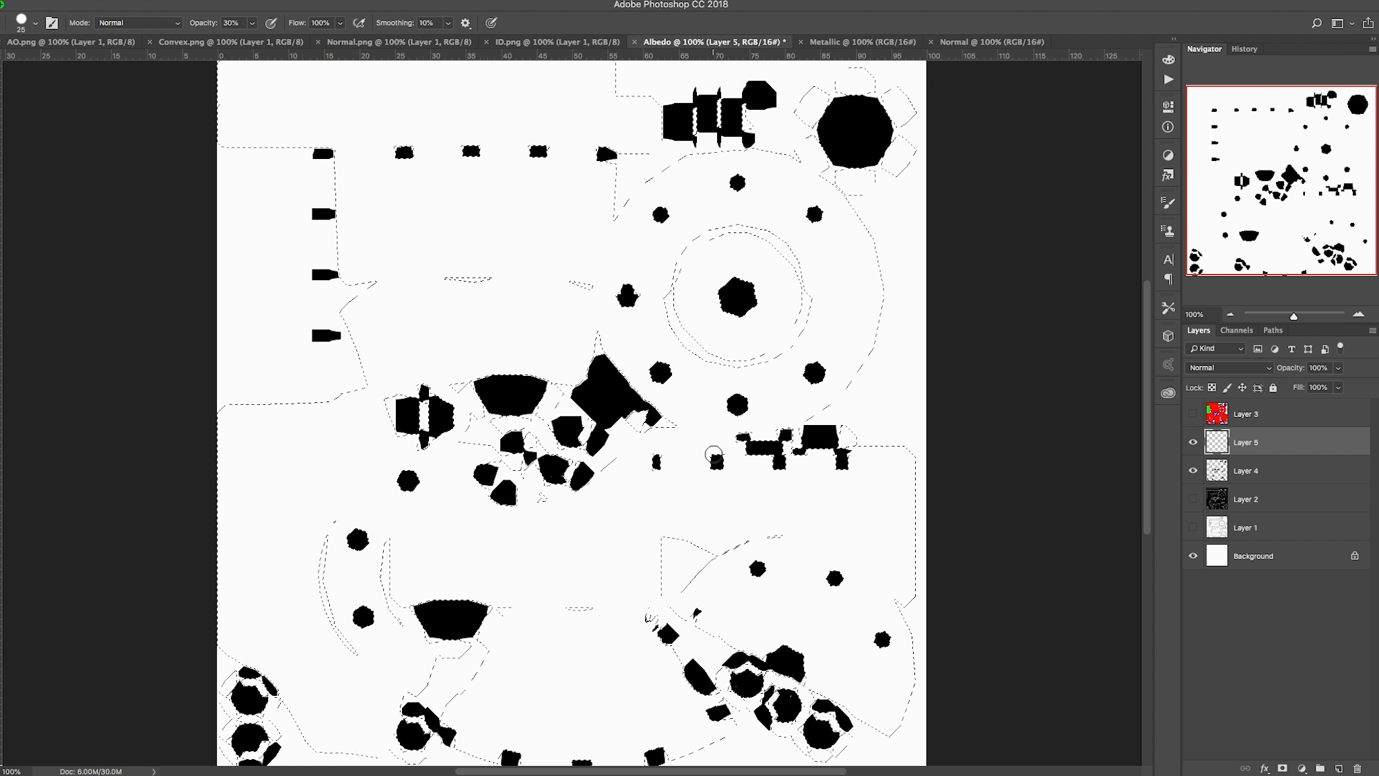
pyautogui.hotkey('alt', 'BackSpace')
pyautogui.press('super+d')
# Hide the black mask layers, Layer 4 and Layer 5.
pyautogui.moveTo(1192, 470); pyautogui.dragTo(1192, 442)
pyautogui.click(1192, 442)
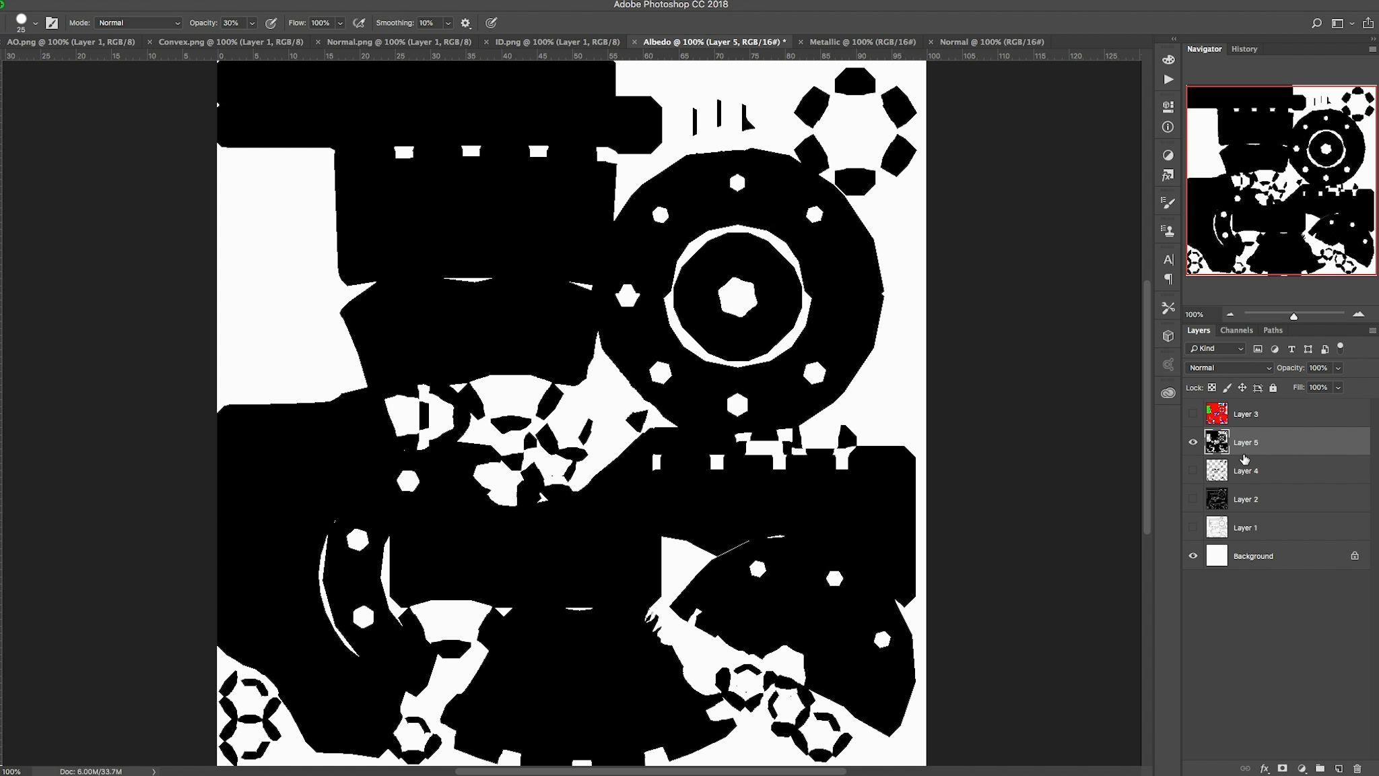
pyautogui.click(1193, 443)
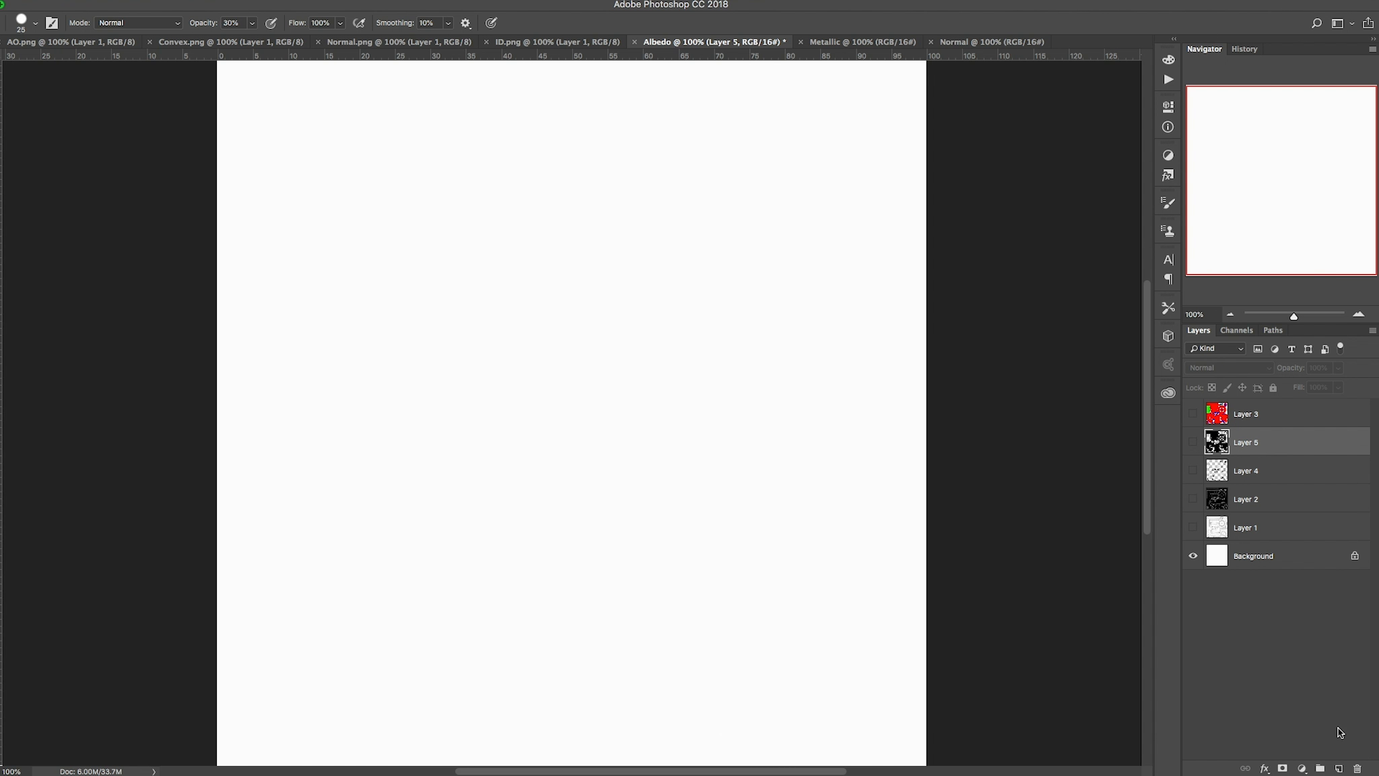
# Add a new layer and select the green areas of the ID map Layer 3 using Color Range with fuzziness 70.
pyautogui.click(1339, 769)
pyautogui.click(1193, 413)
pyautogui.click(1293, 417)
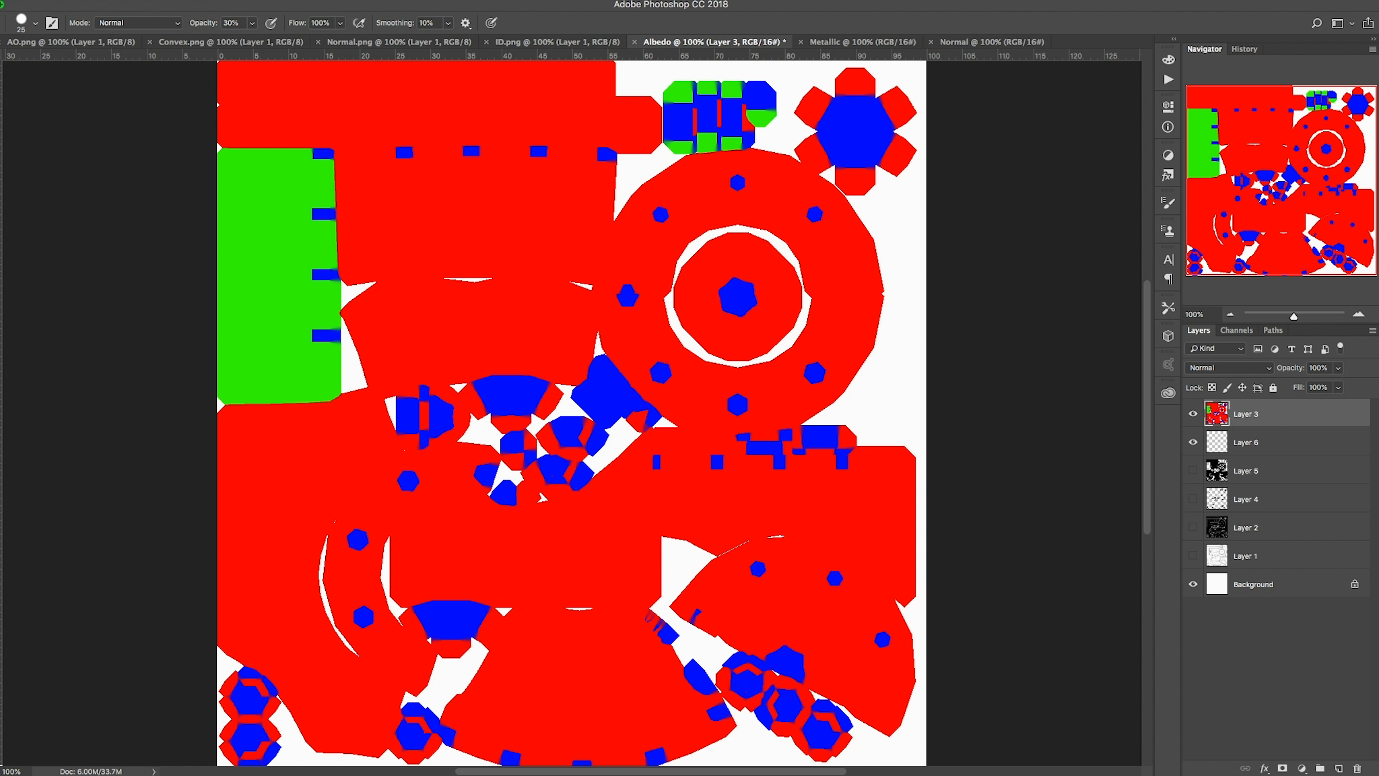
pyautogui.click(273, 1)
pyautogui.click(297, 127)
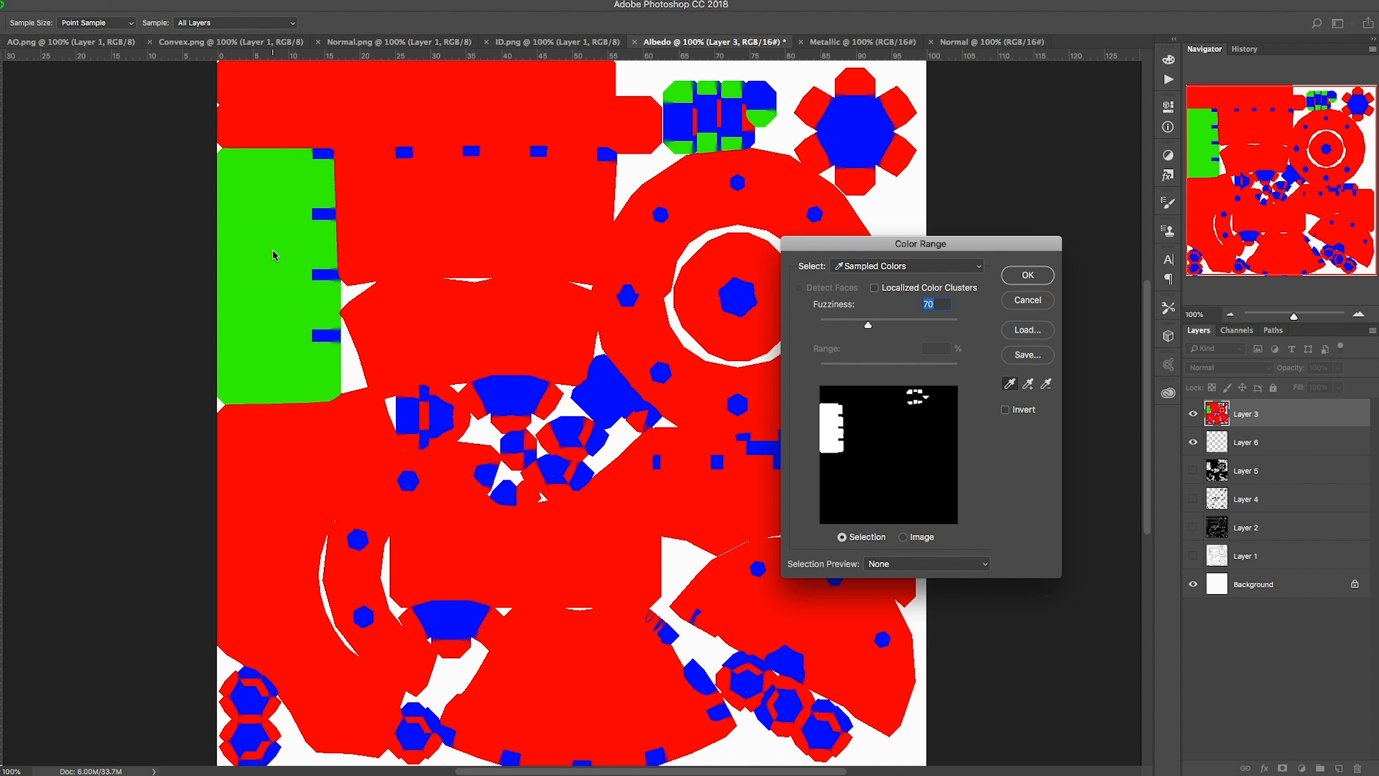
pyautogui.click(1028, 276)
# Hide the ID map Layer 3 and fill the selected green areas with black on Layer 6, clearing the selection.
pyautogui.click(1193, 414)
pyautogui.click(1283, 441)
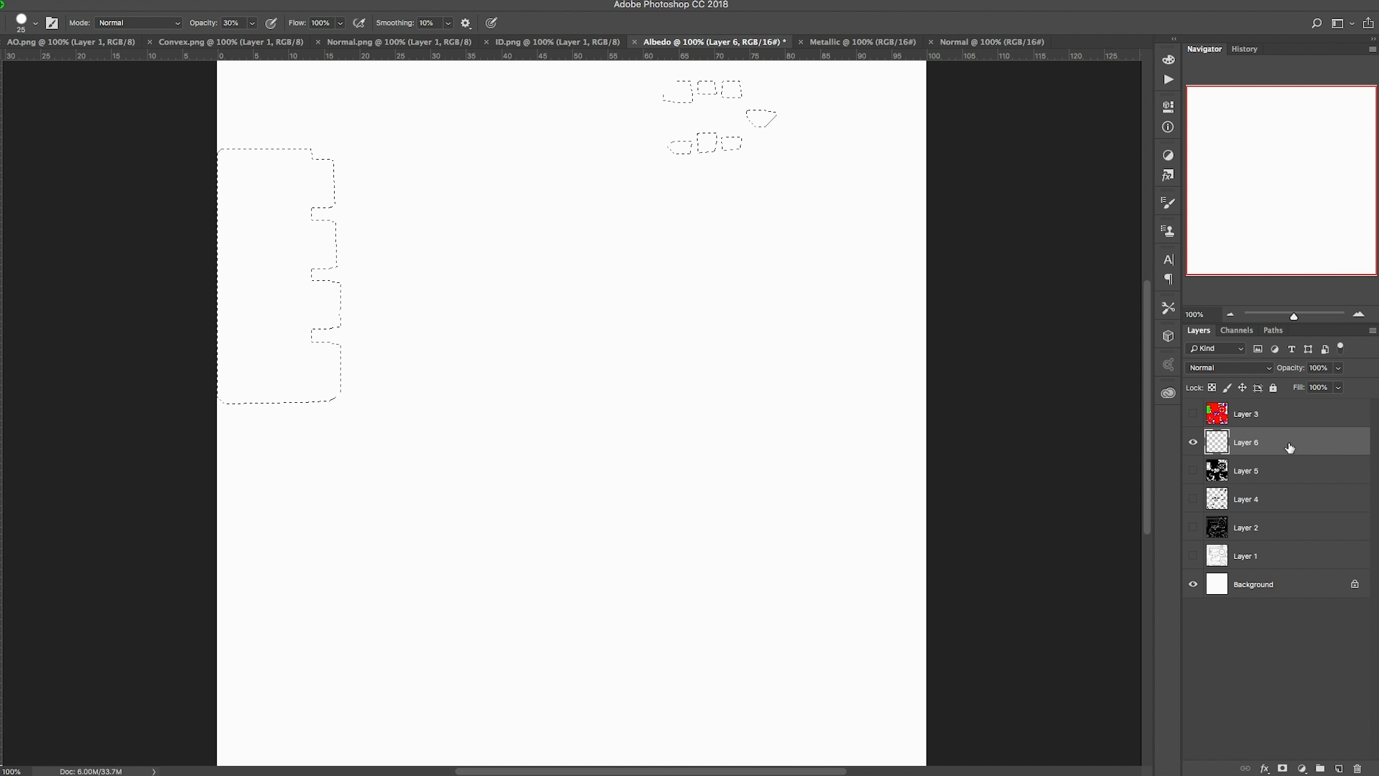
pyautogui.hotkey('alt', 'BackSpace')
pyautogui.press('d')
pyautogui.hotkey('alt', 'BackSpace')
pyautogui.press('super+d')
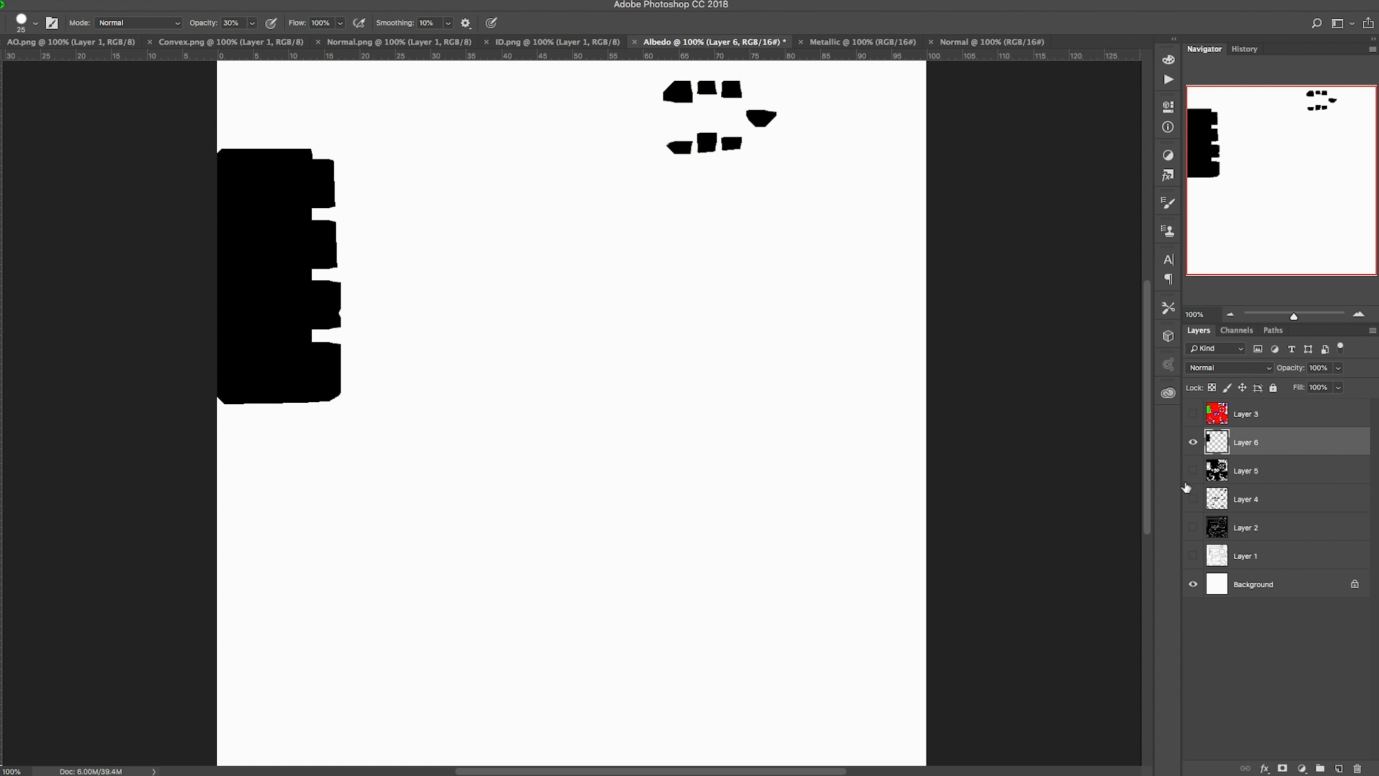
# Examine the black masks on Layers 4, 5 and 6, both individually and combined.
pyautogui.click(1192, 442)
pyautogui.click(1193, 470)
pyautogui.click(1192, 471)
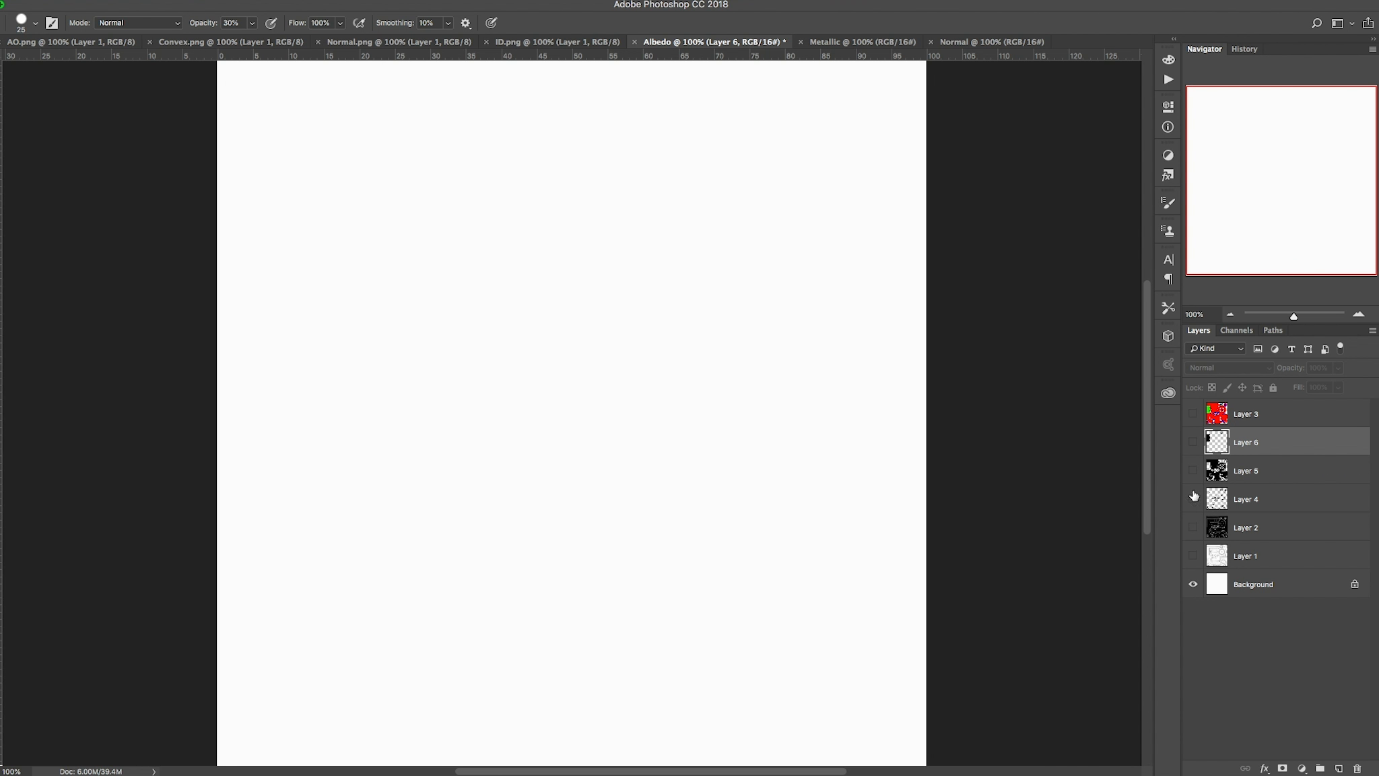
pyautogui.click(1193, 499)
pyautogui.click(1194, 499)
pyautogui.click(1193, 469)
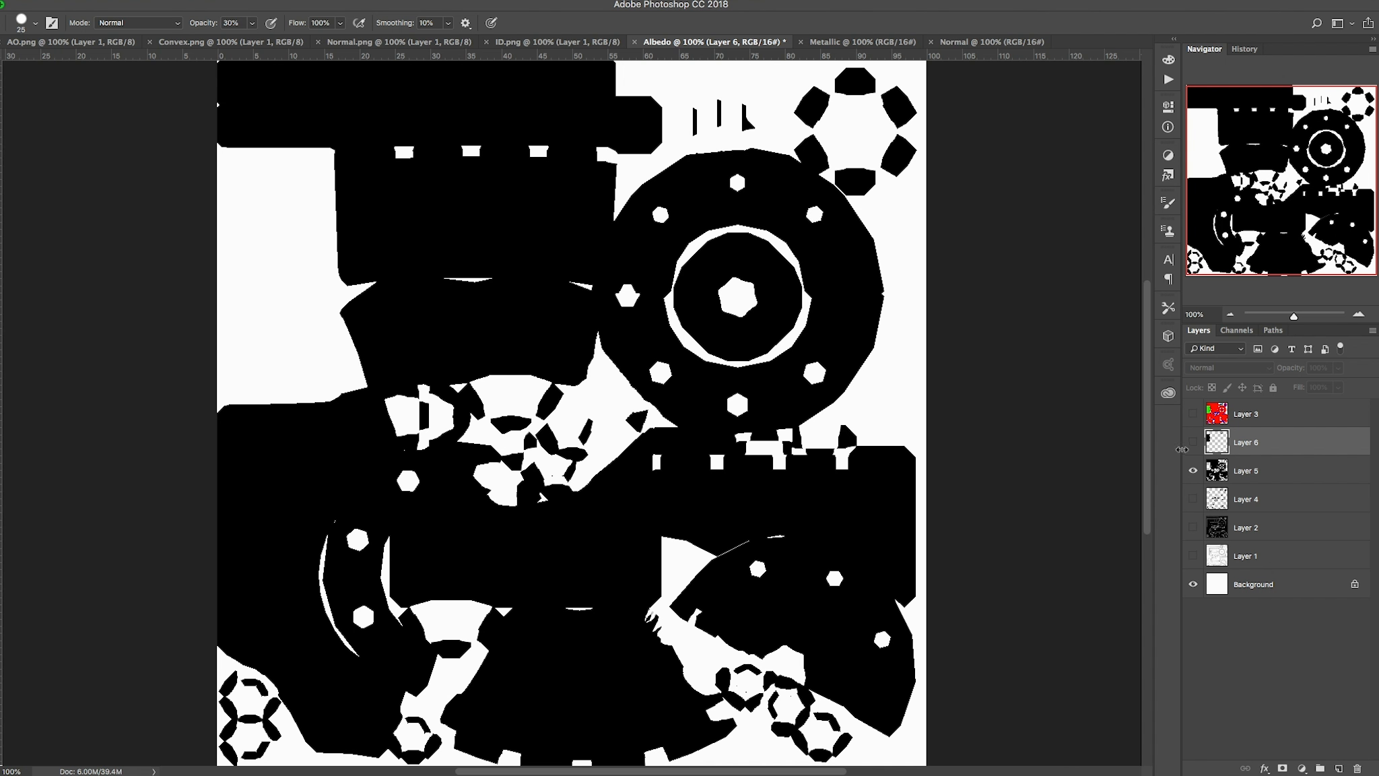
pyautogui.click(1192, 442)
pyautogui.click(1193, 499)
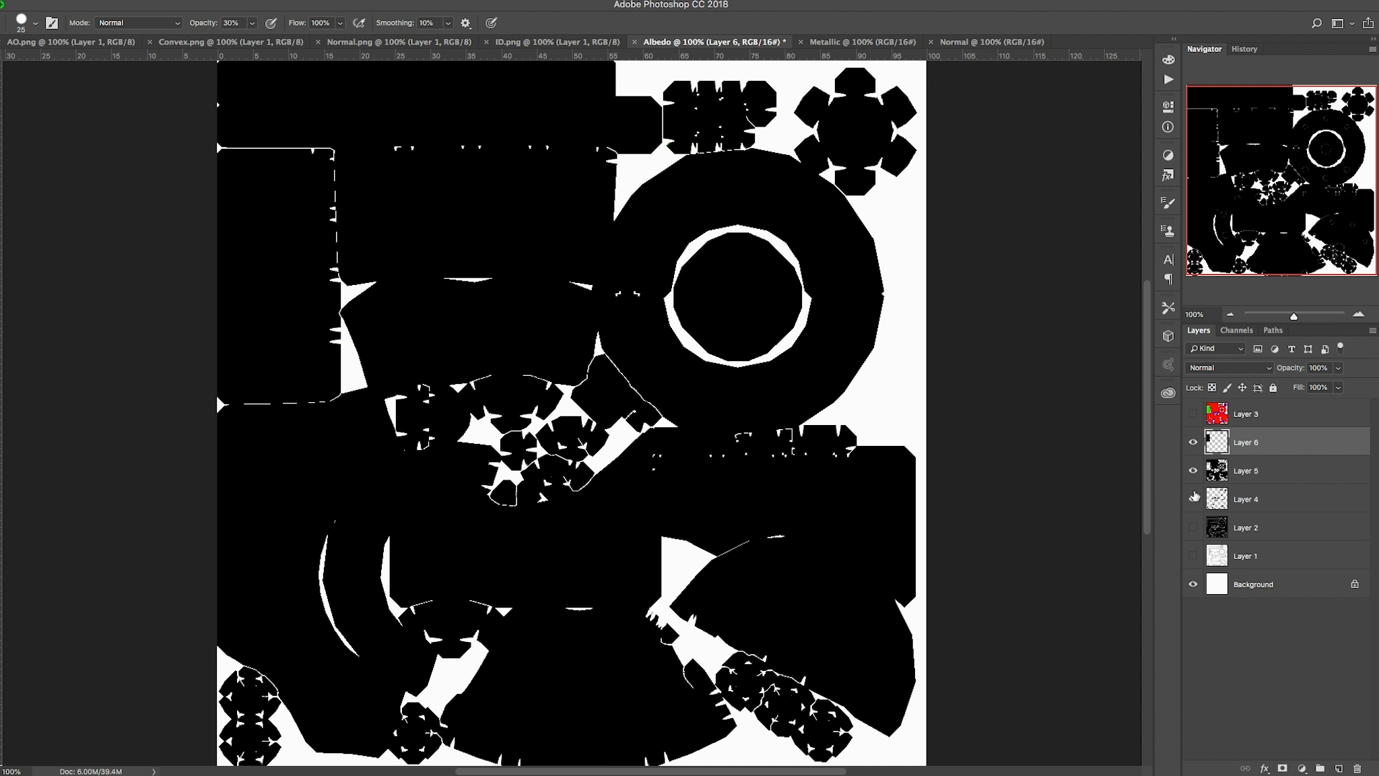
# Hide every layer above the Background, including the edge map Layer 2, and make the Background layer active.
pyautogui.click(1193, 442)
pyautogui.click(1192, 470)
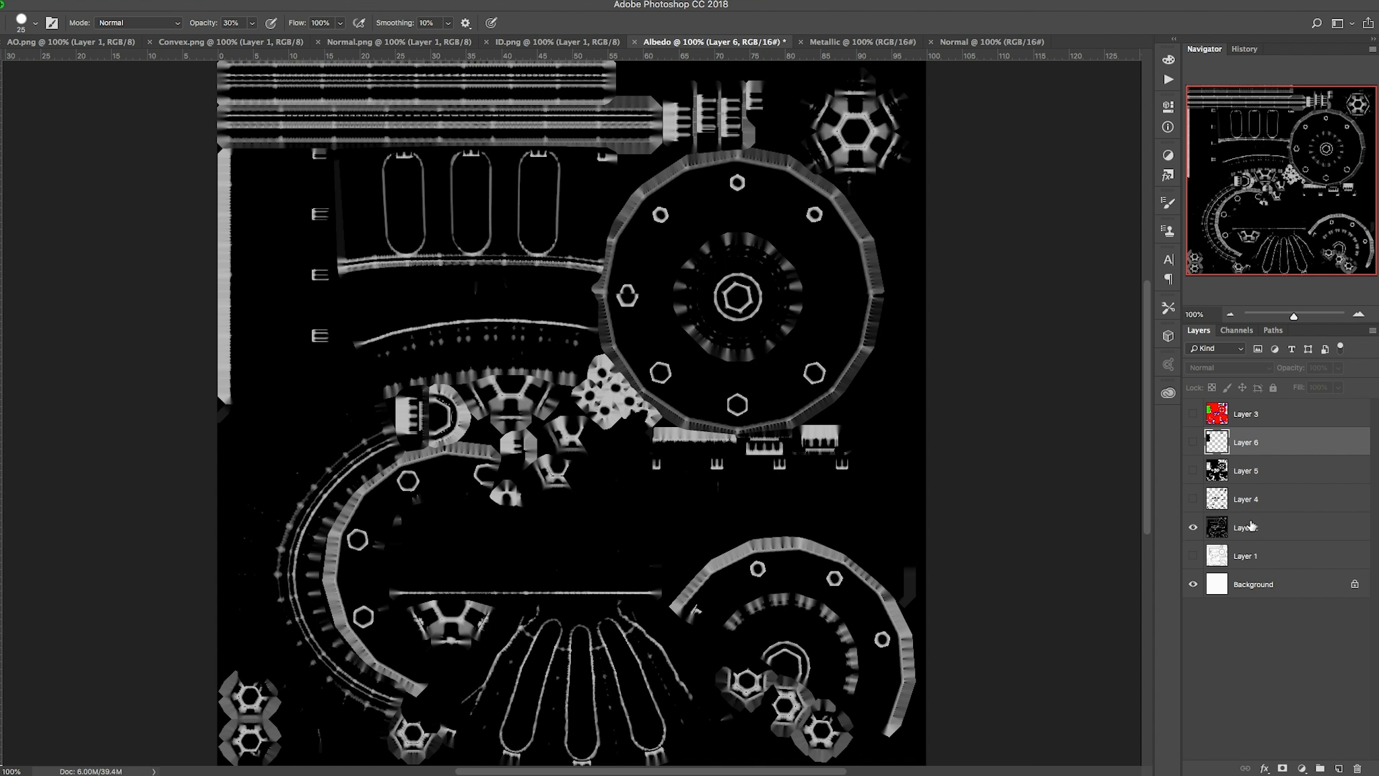
pyautogui.click(1193, 528)
pyautogui.click(1293, 584)
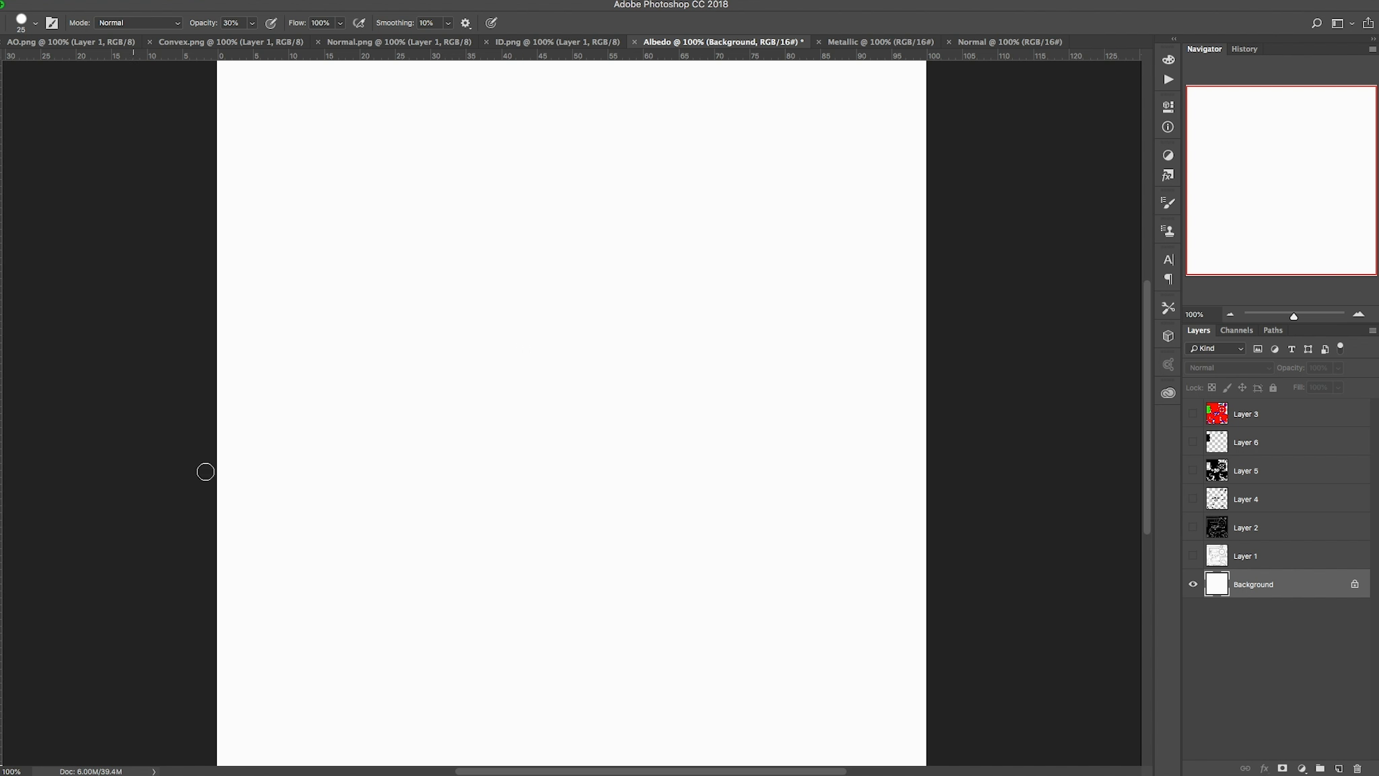
# Fill the Background layer with the dark red colour a72828.
pyautogui.click(1, 565)
pyautogui.click(839, 638)
pyautogui.moveTo(763, 530); pyautogui.dragTo(792, 526)
pyautogui.click(976, 457)
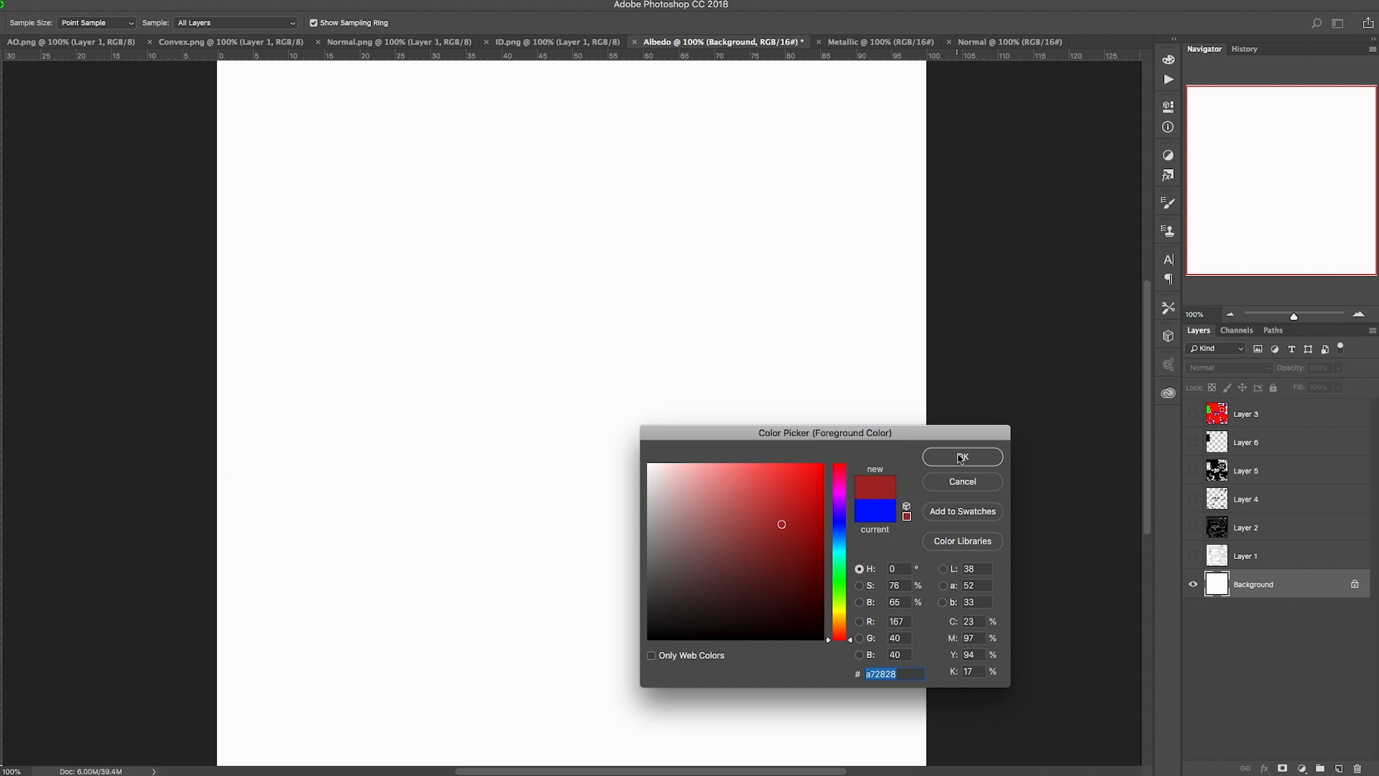
pyautogui.hotkey('alt', 'BackSpace')
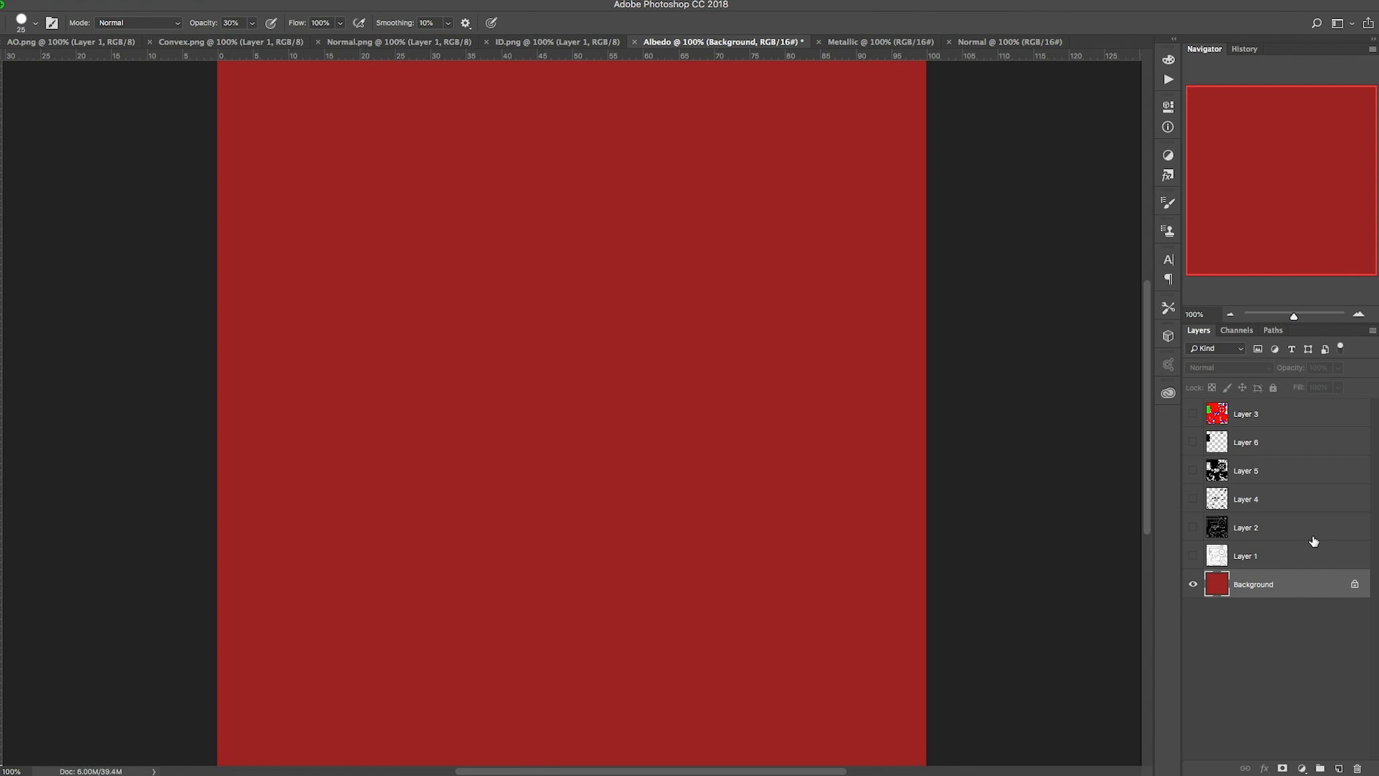
# Show the AO map Layer 1 over the red Background, make it active and show the edge map Layer 2.
pyautogui.click(1192, 557)
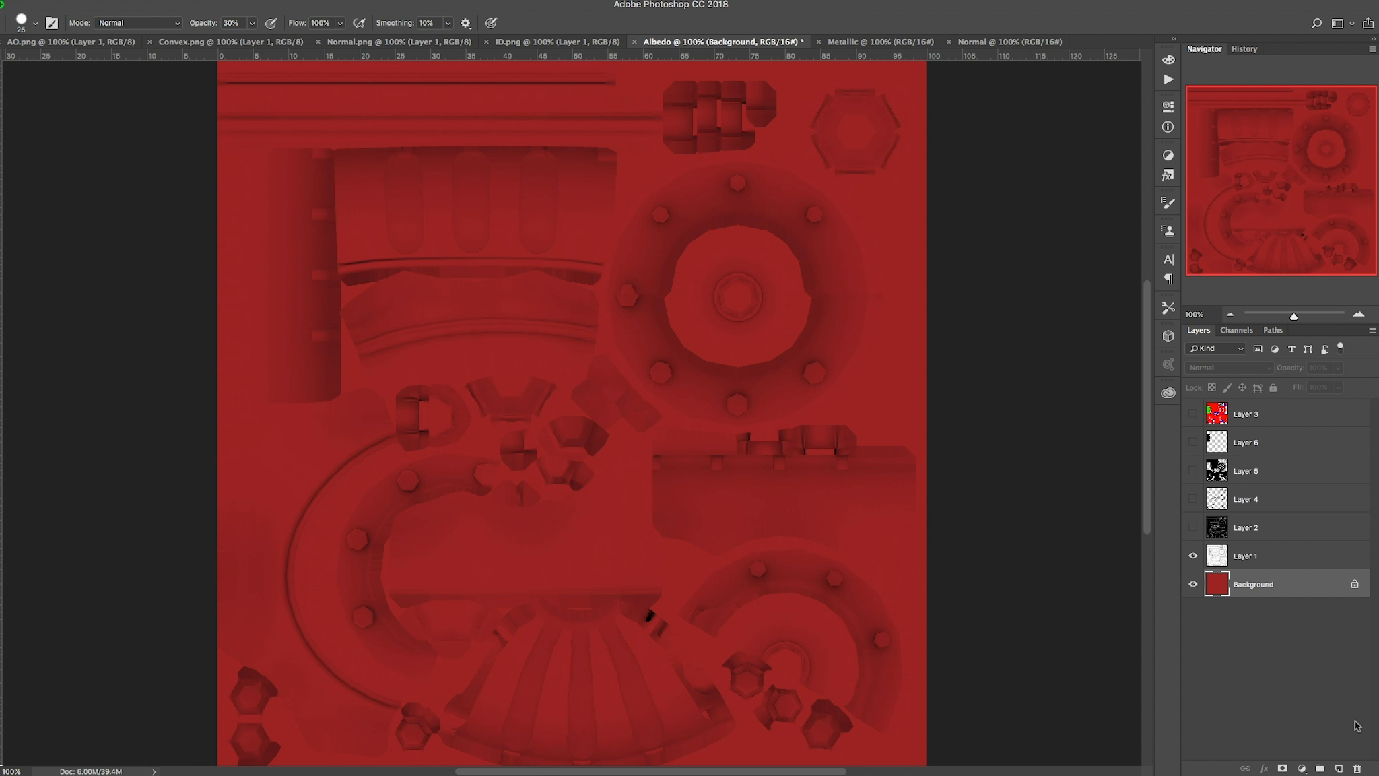
pyautogui.click(1295, 557)
pyautogui.click(1193, 528)
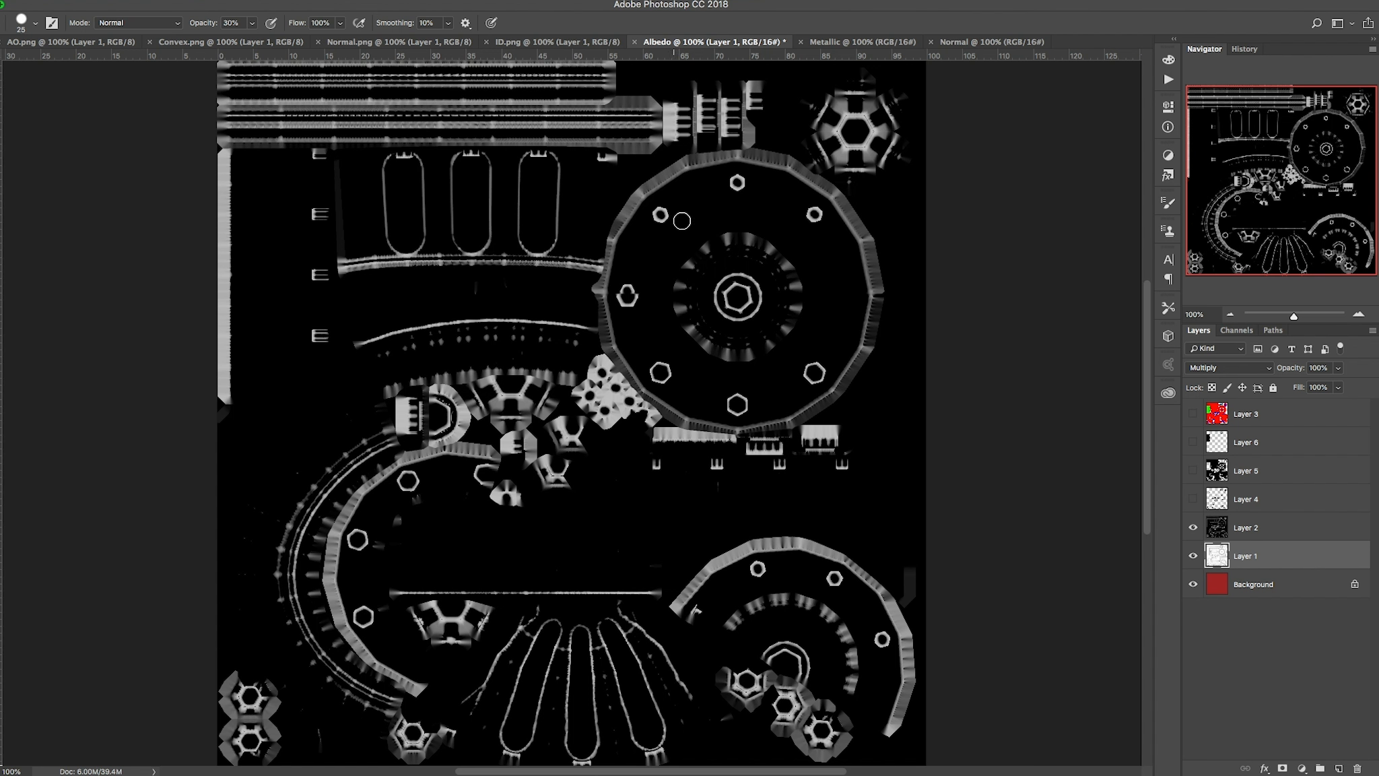
# Add a new layer above Layer 1, hide the edge map and fill the new layer with grey of about 65% brightness.
pyautogui.click(1338, 768)
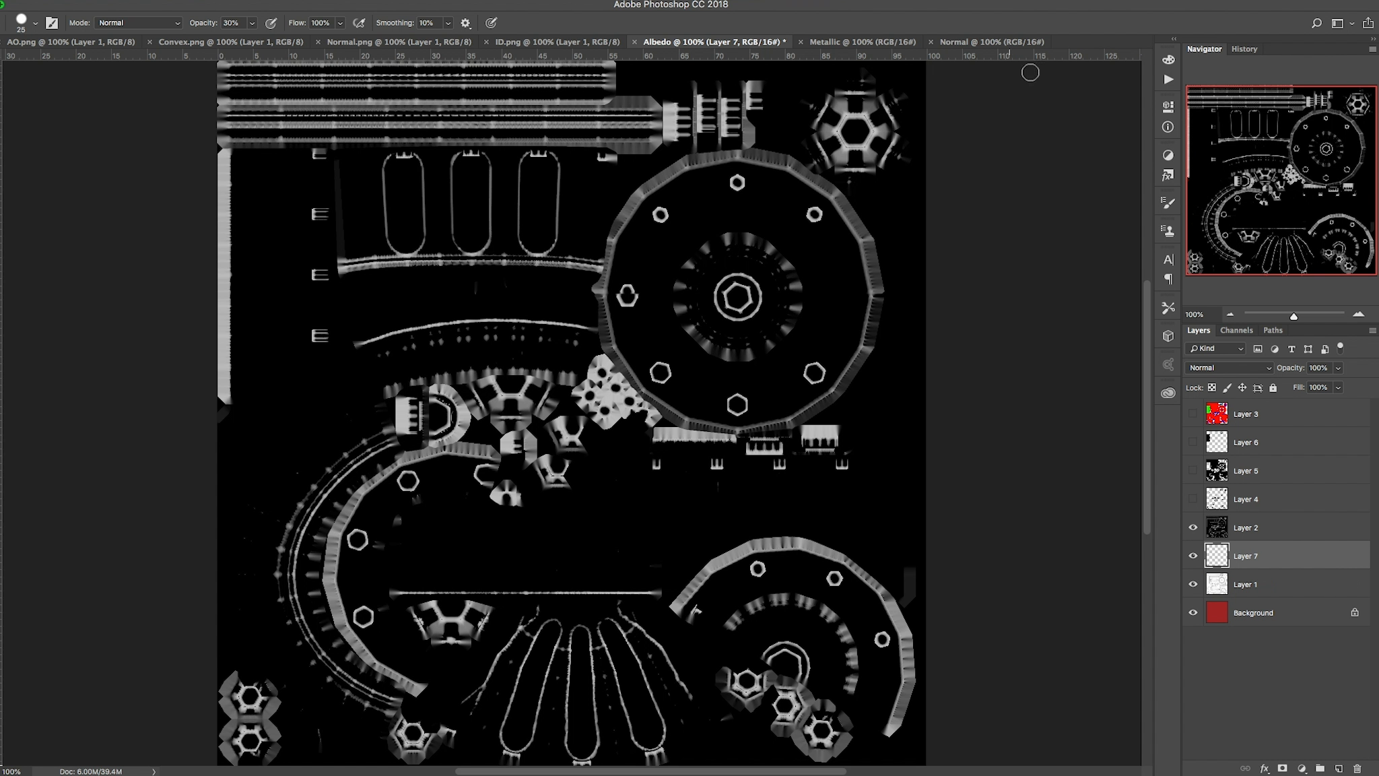
pyautogui.click(1169, 59)
pyautogui.moveTo(911, 85); pyautogui.dragTo(891, 86)
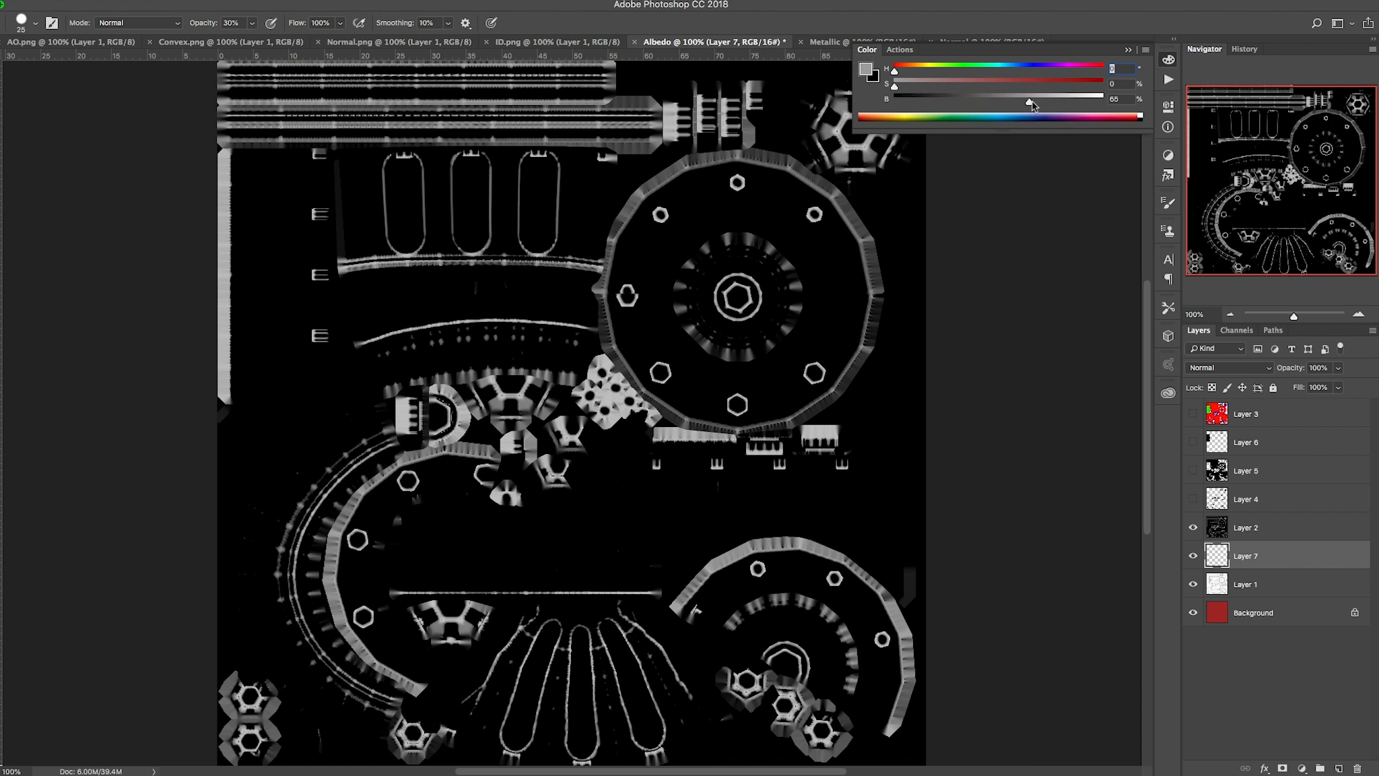
pyautogui.click(1192, 529)
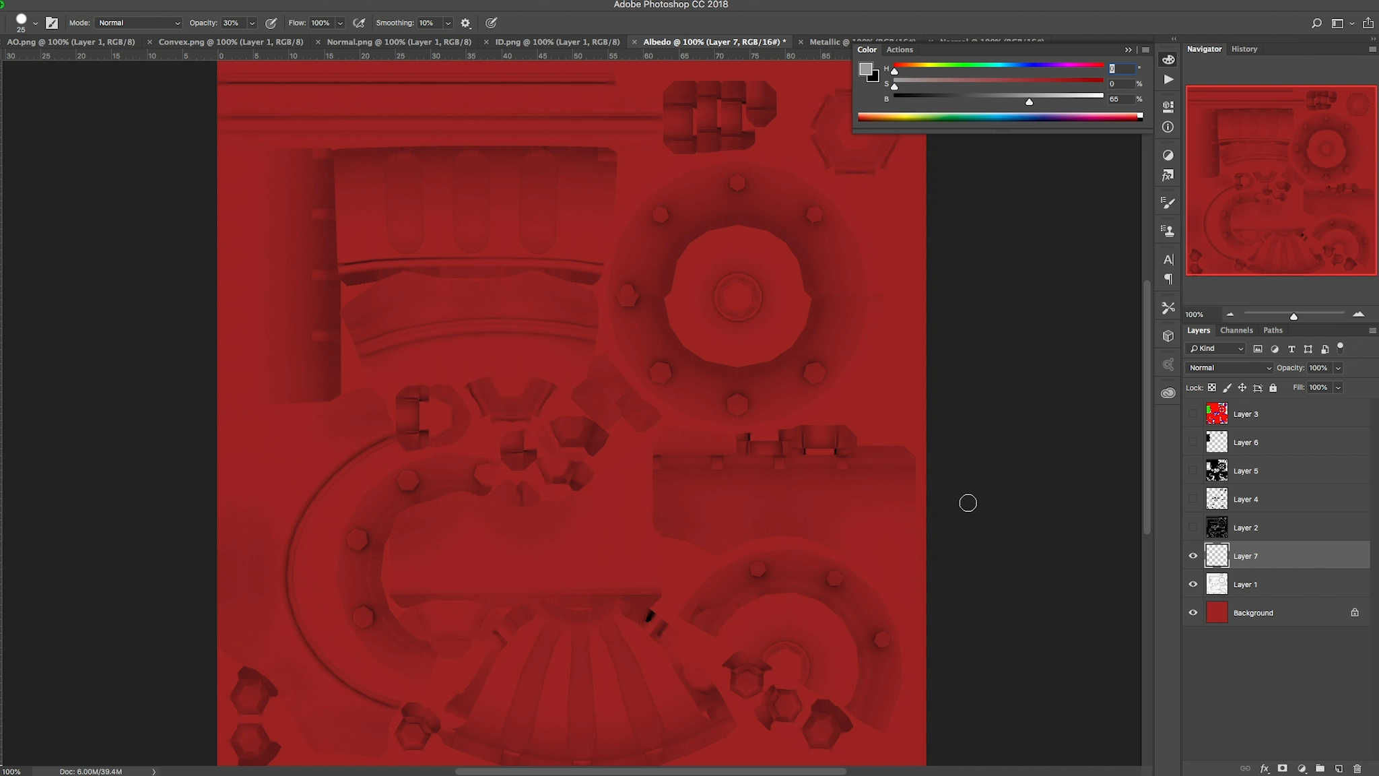
pyautogui.hotkey('alt', 'BackSpace')
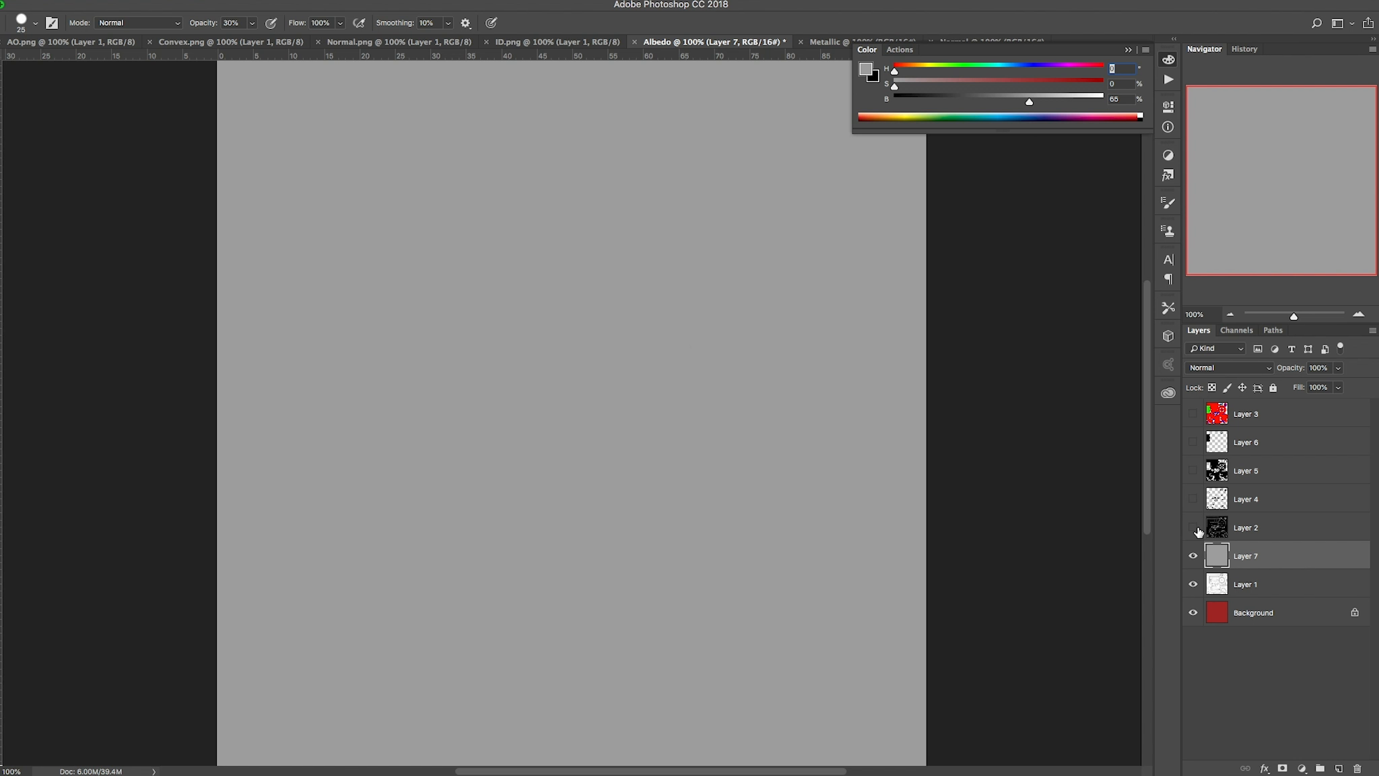
pyautogui.click(1125, 51)
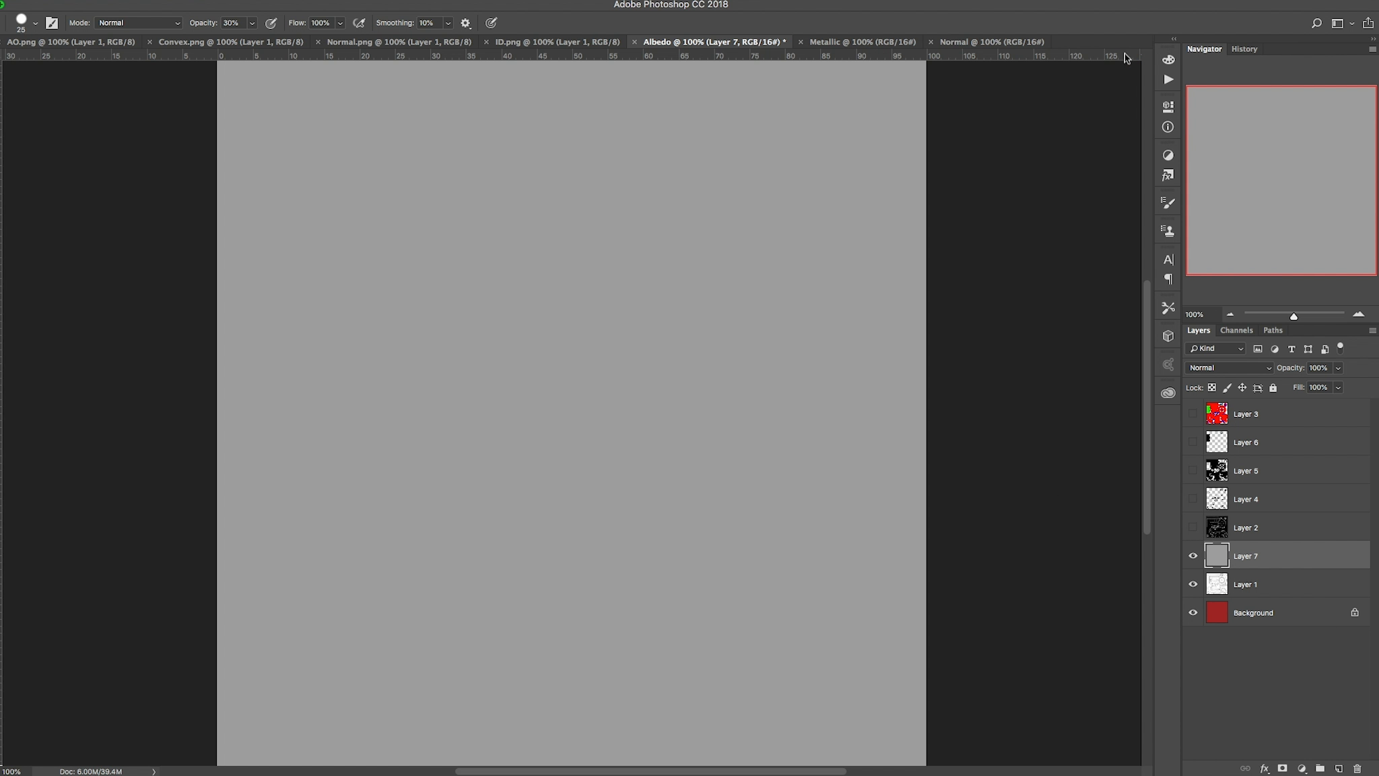
# Copy the entire edge map from Layer 2, hide that layer again and add a layer mask to the grey Layer 7.
pyautogui.click(1274, 534)
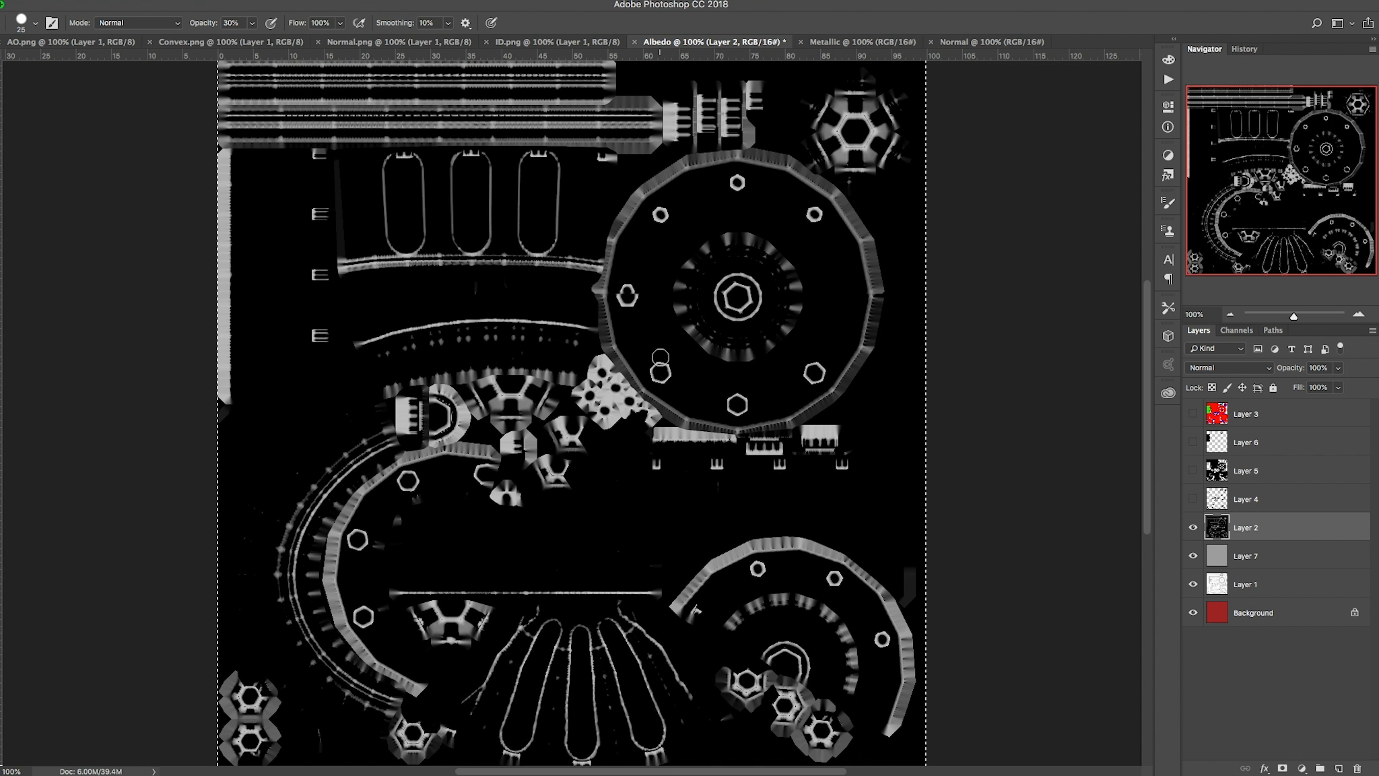
pyautogui.click(1192, 530)
pyautogui.click(1279, 556)
pyautogui.hotkey('ctrl', 'd')
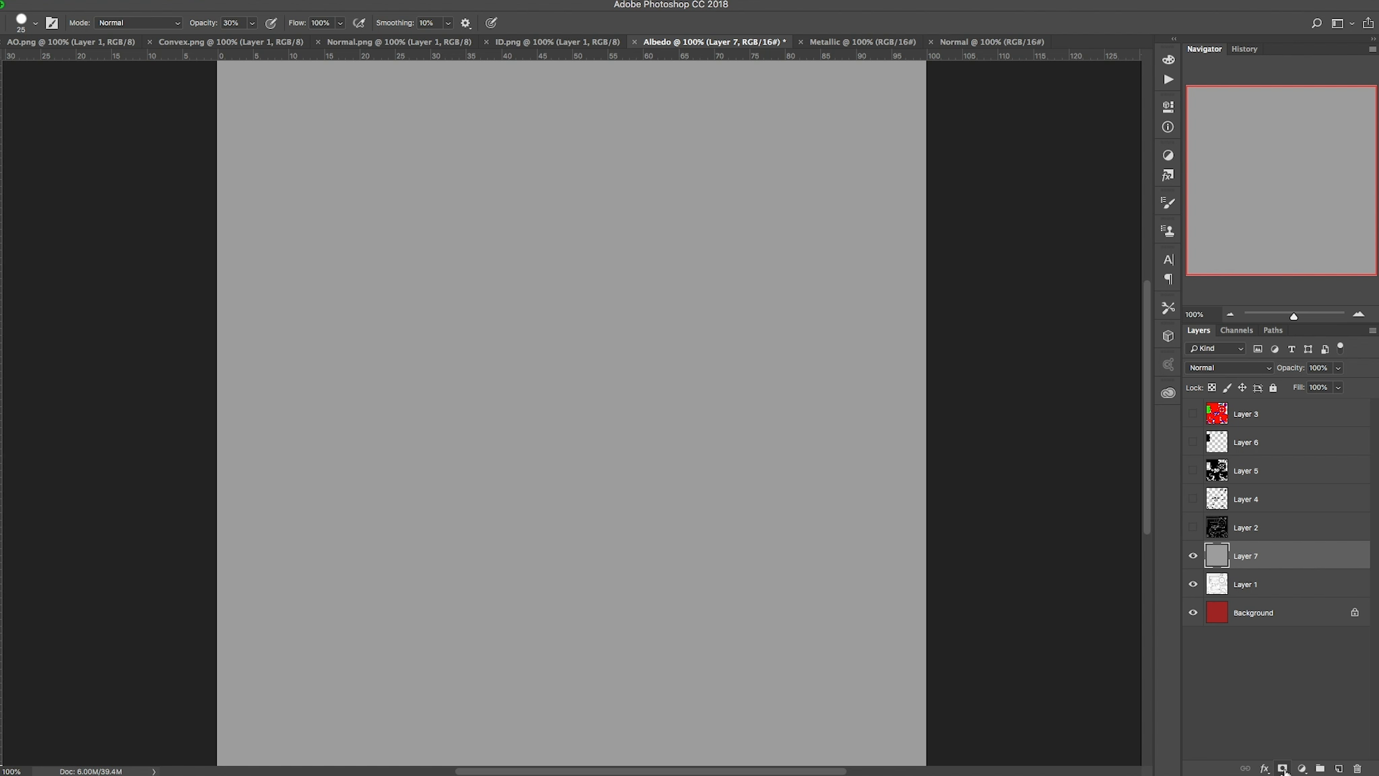
pyautogui.click(1282, 768)
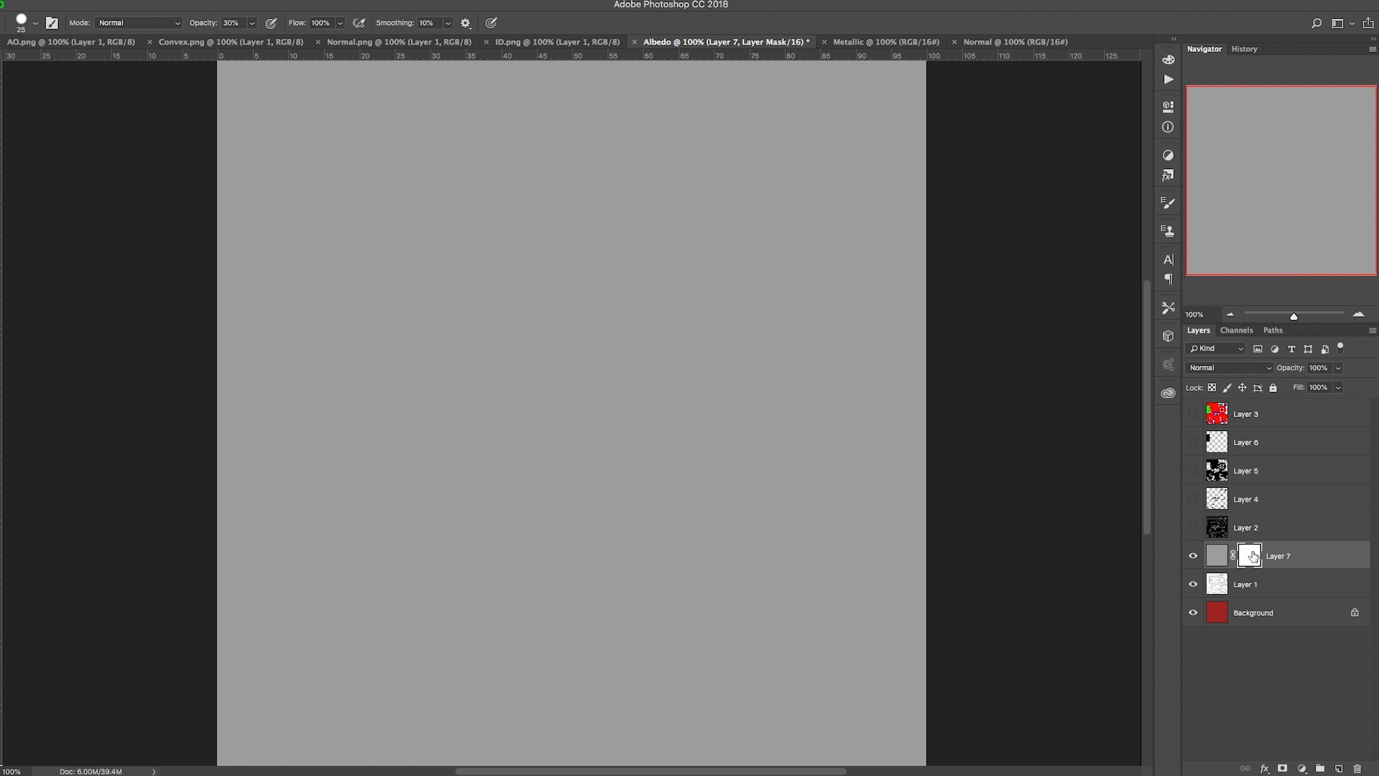